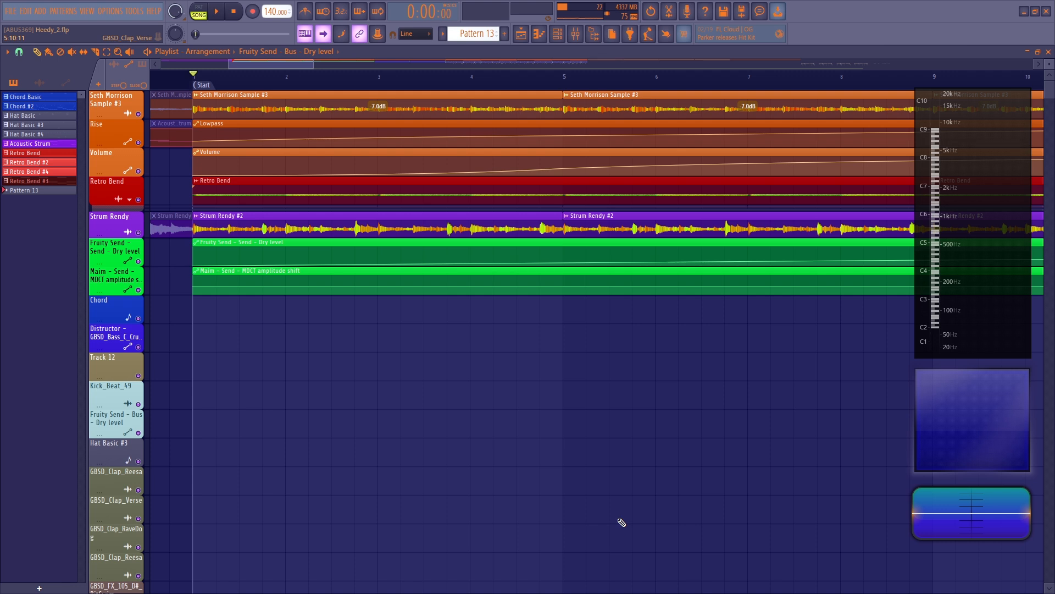
Step: Play the arrangement from the start to listen to the whole track, and stop playback
key("space")
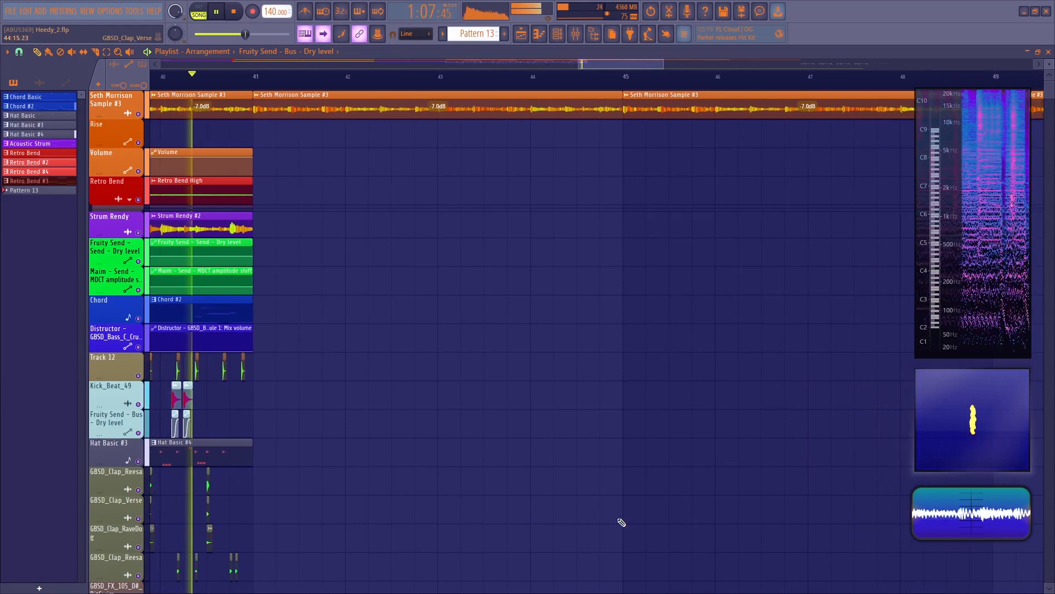
key("space")
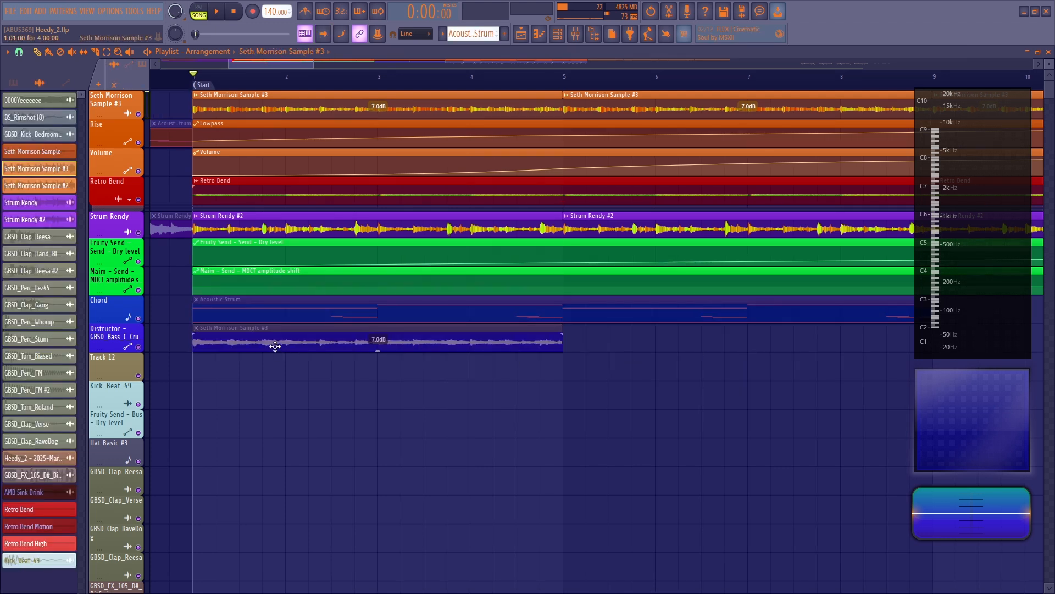
Step: Reset the time-stretch multiplier of the muted Seth Morrison Sample #3 clip on the Distructor track
double_click(275, 346)
right_click(241, 204)
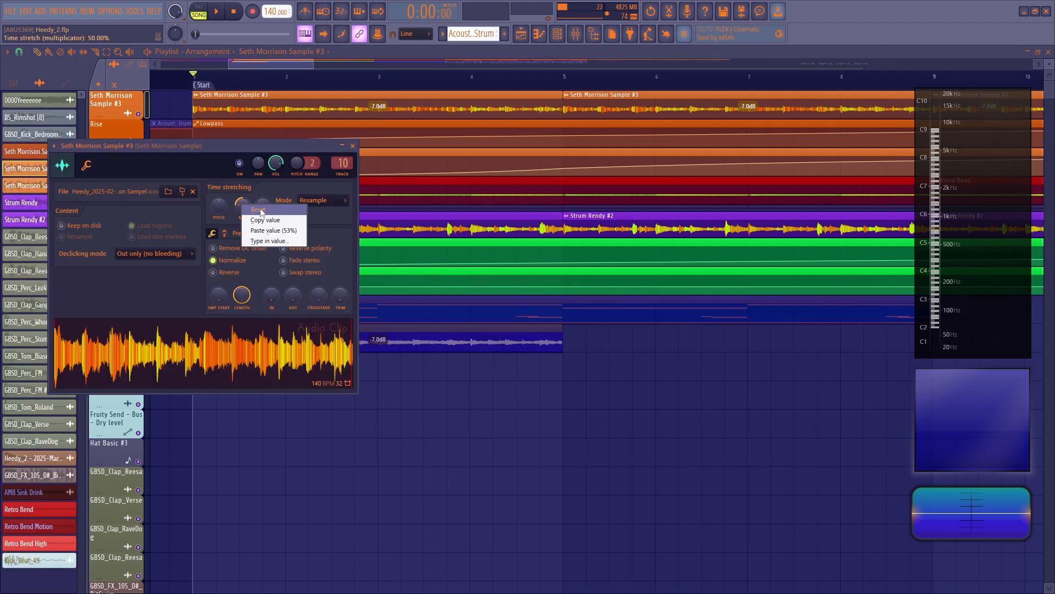
left_click(257, 209)
key("Escape")
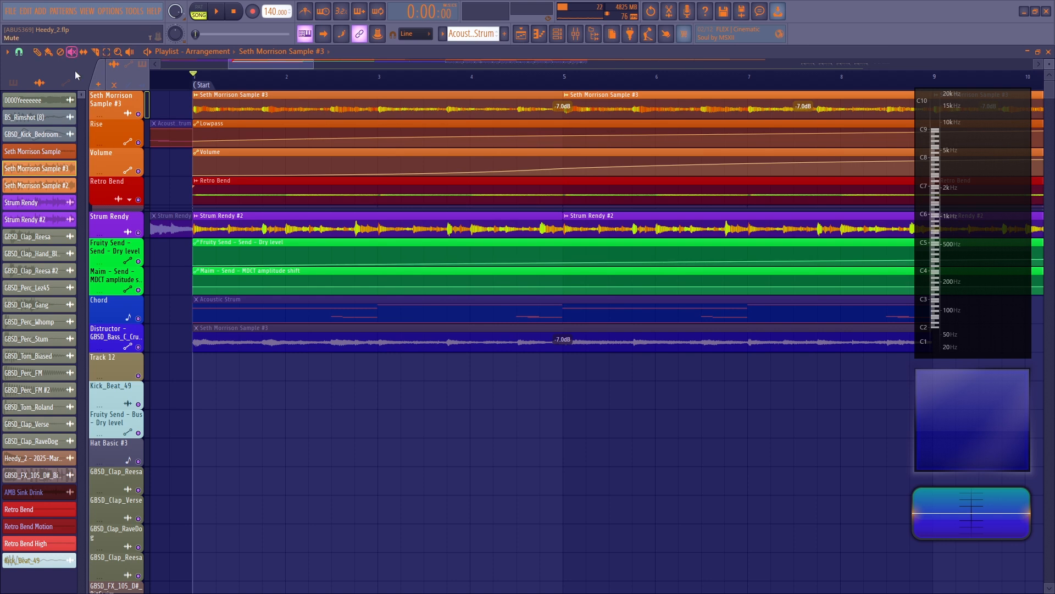
Step: Unmute the Seth Morrison Sample #3 clip on the Distructor track and solo that track with the metronome on
left_click(205, 344)
right_click(139, 347)
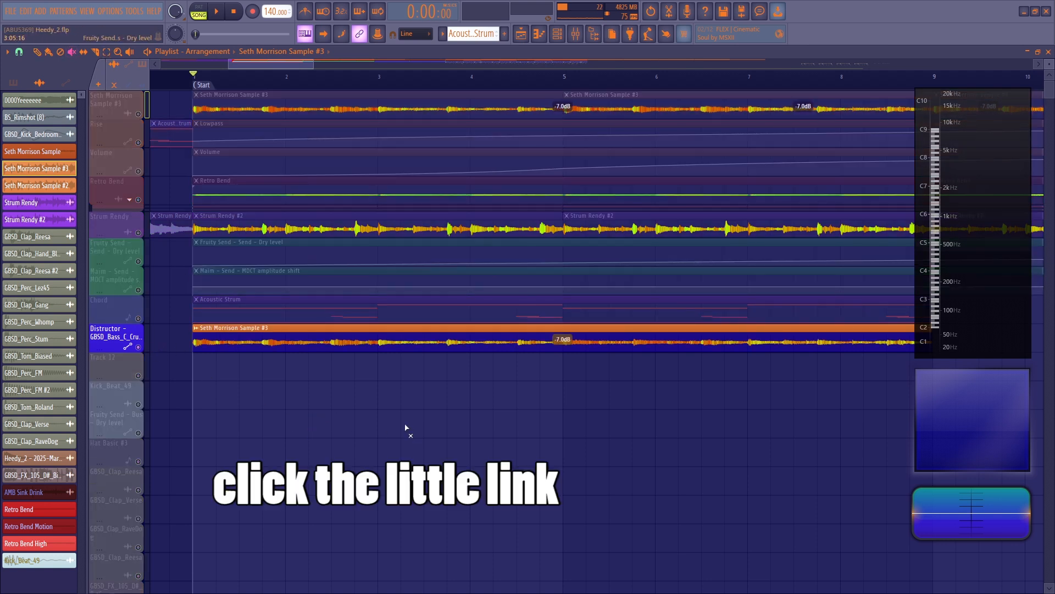
left_click(308, 16)
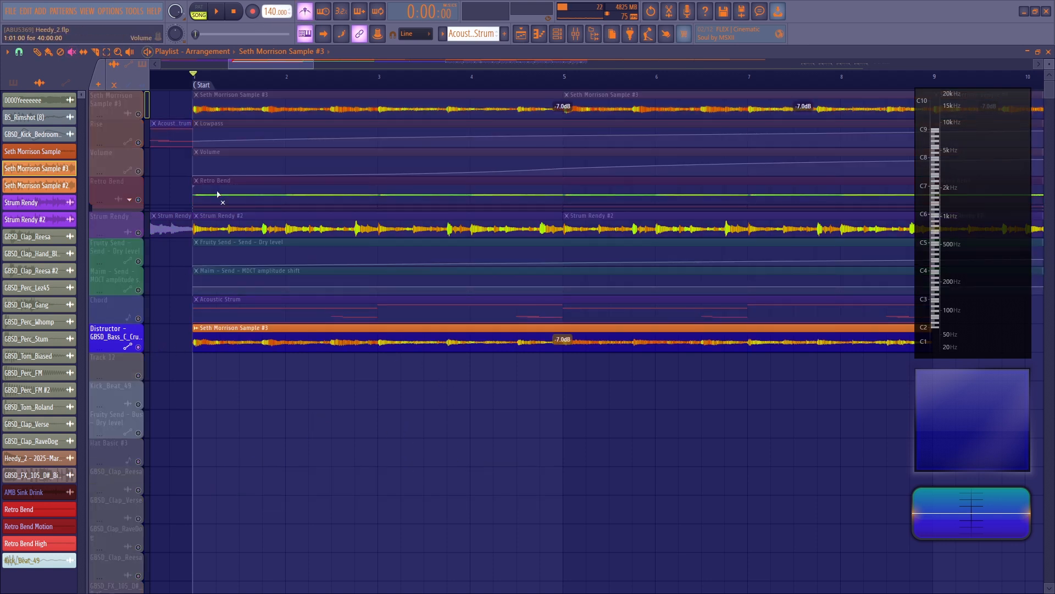
Step: Play the soloed Seth Morrison Sample #3 clip at its original speed against the metronome, and stop it
key("space")
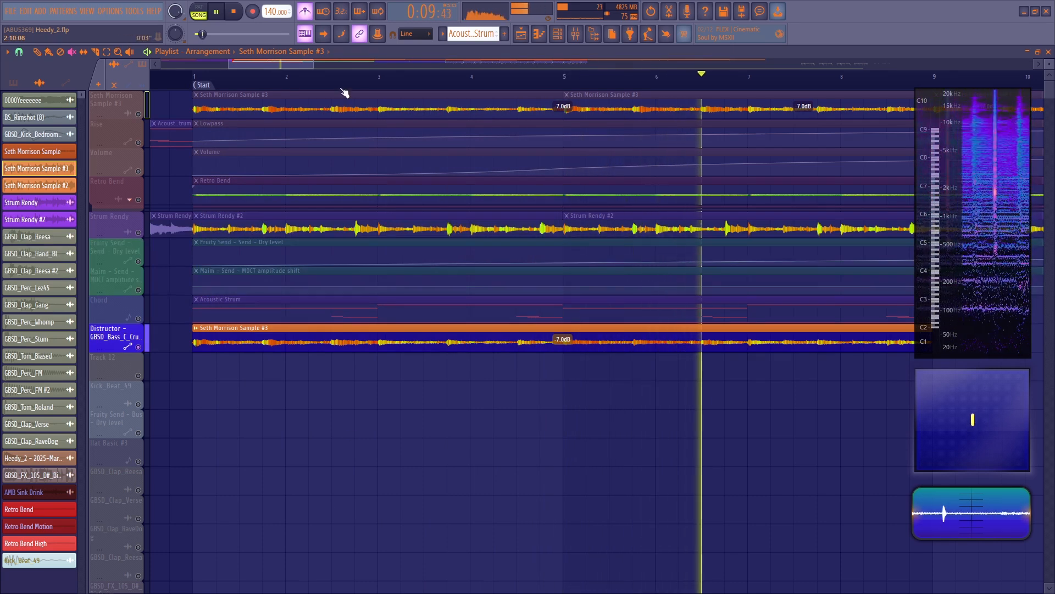
left_click_drag(292, 63, 305, 63)
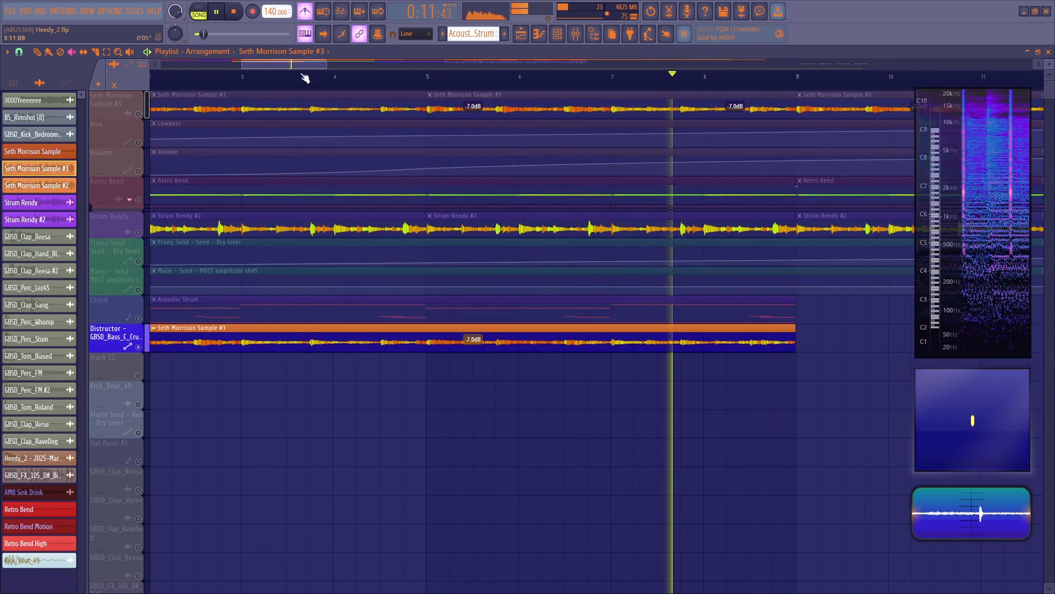
key("space")
left_click_drag(293, 64, 289, 64)
Step: Look over Kontakt's Strummed Acoustic 2 instrument and examine the chord, flourish and strum-pattern notes of the Acoustic Strum pattern in the piano roll
left_click_drag(302, 110, 314, 120)
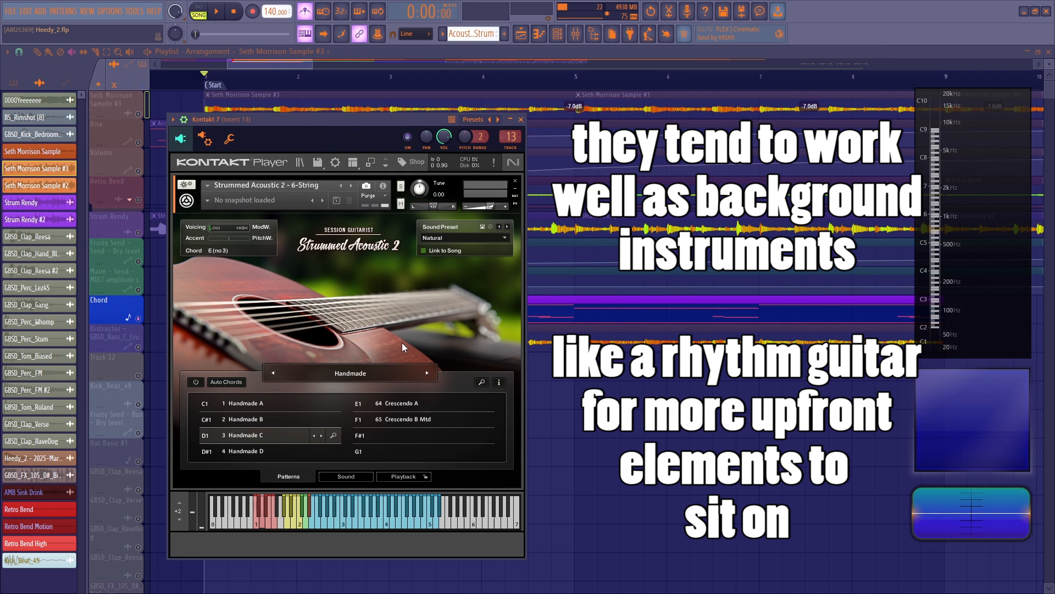
right_click(638, 427)
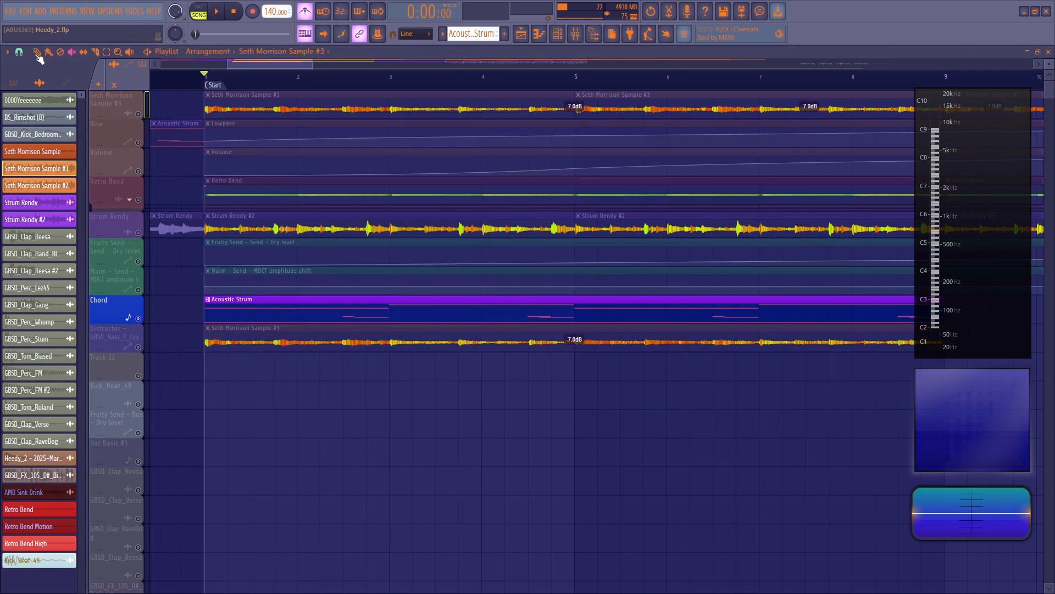
double_click(247, 317)
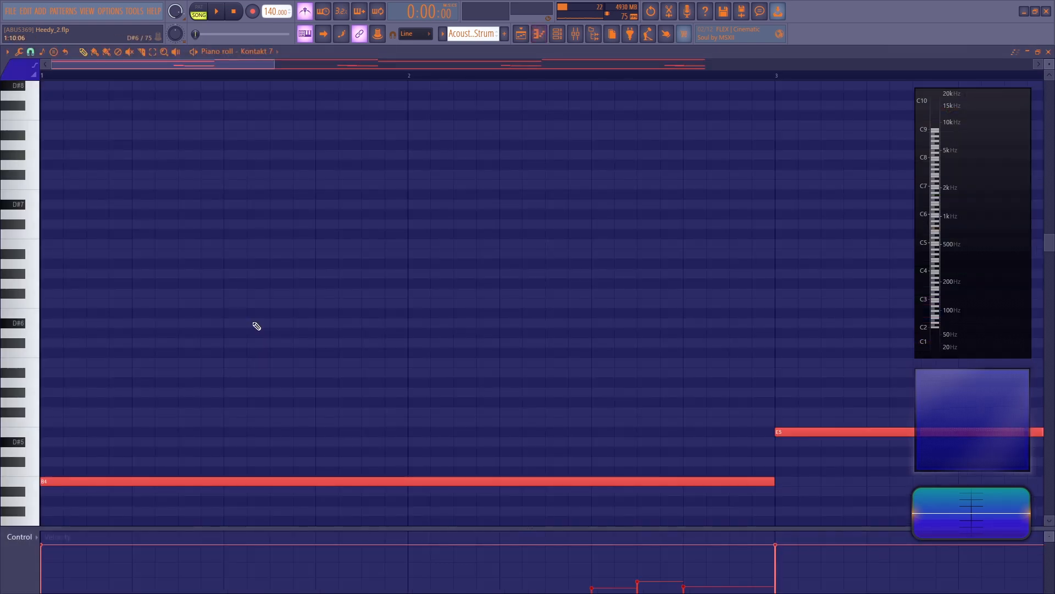
scroll(238, 75, "down", 2)
scroll(259, 297, "down", 3)
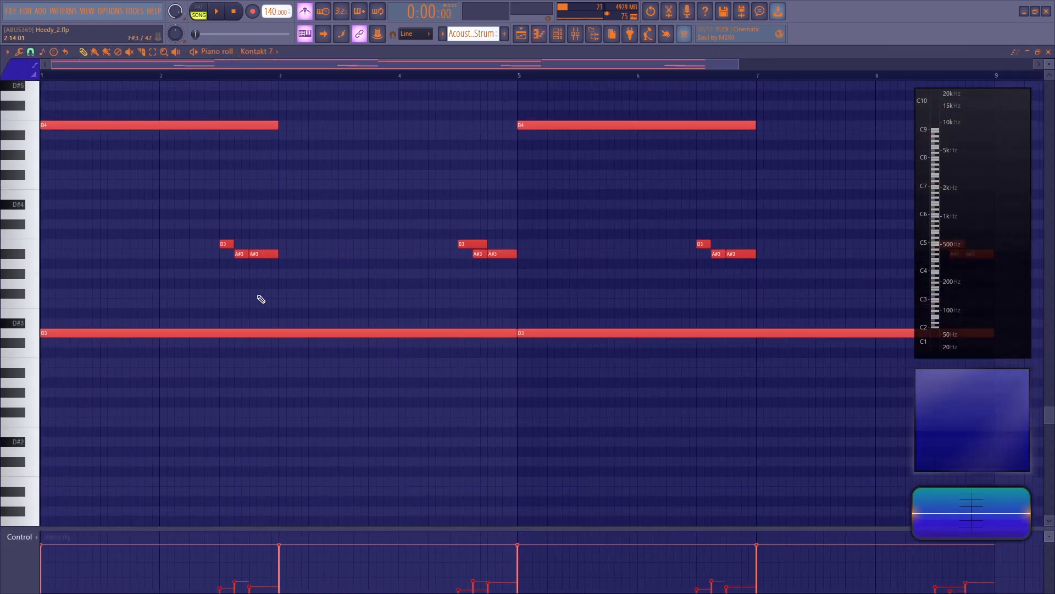
scroll(261, 301, "up", 5)
scroll(269, 293, "down", 3)
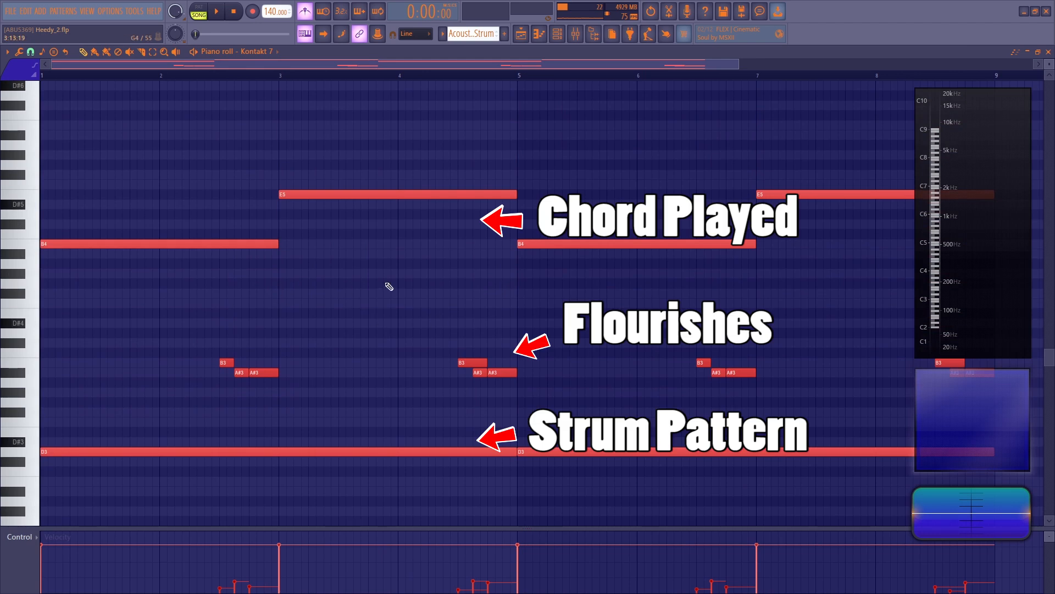
Step: Return to the playlist and play the Acoustic Strum pattern while toggling the Distructor track's sample in and out for comparison
left_click(522, 35)
key("space")
left_click(144, 351)
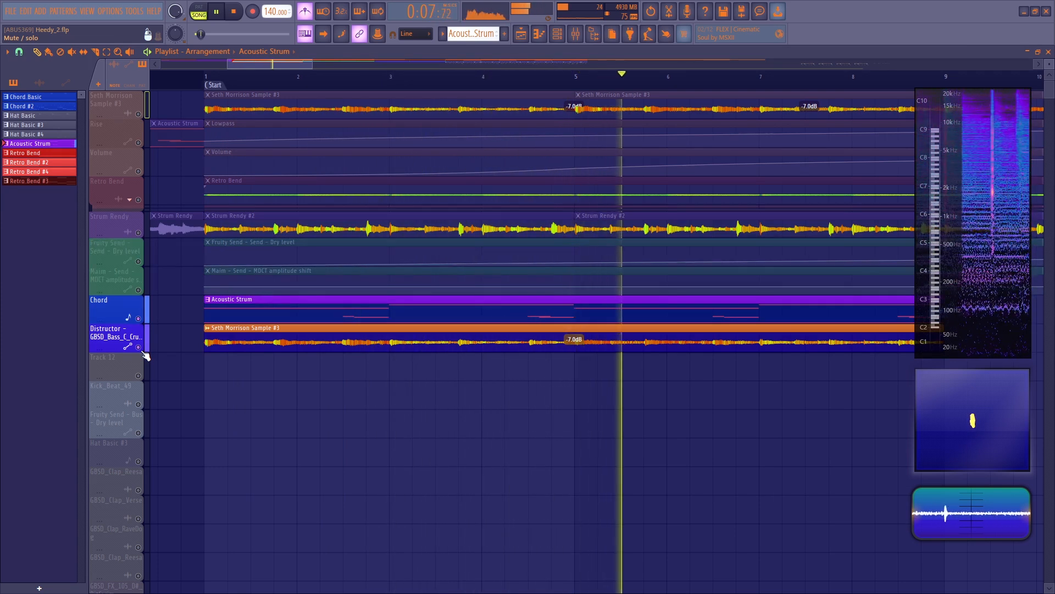
left_click(146, 354)
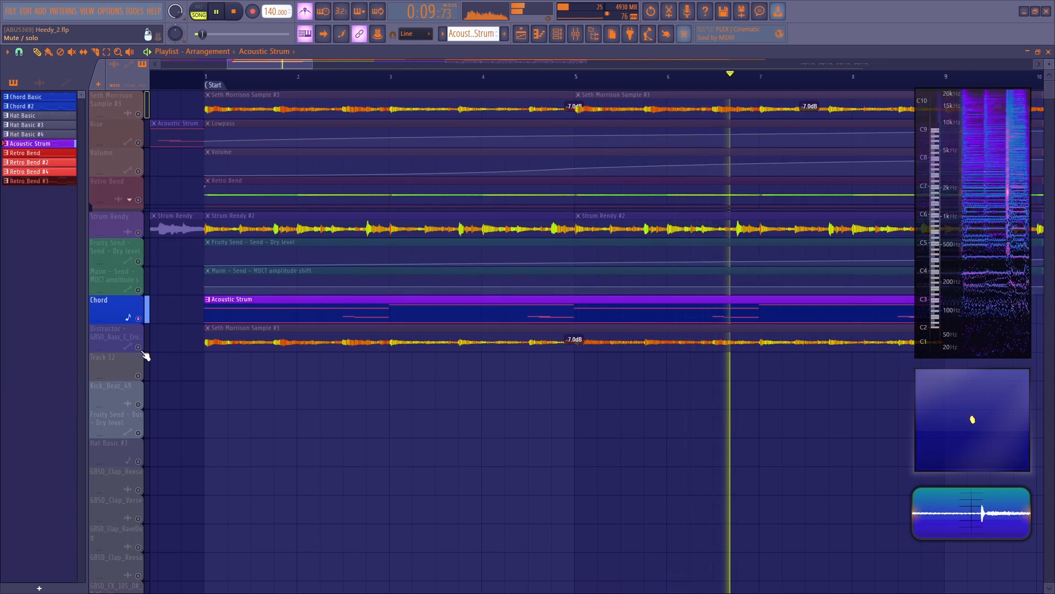
left_click(146, 354)
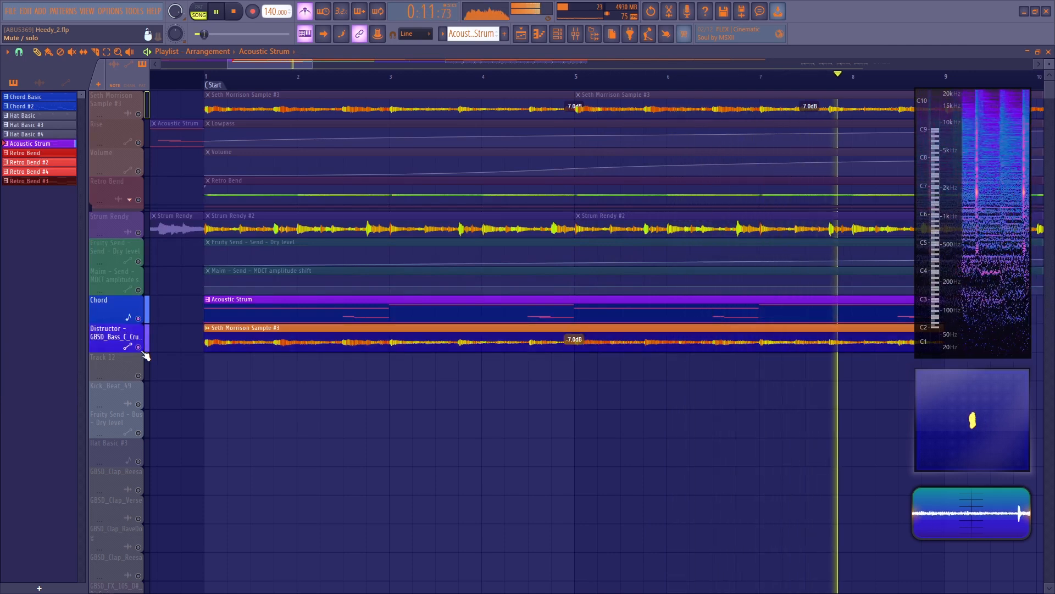
key("space")
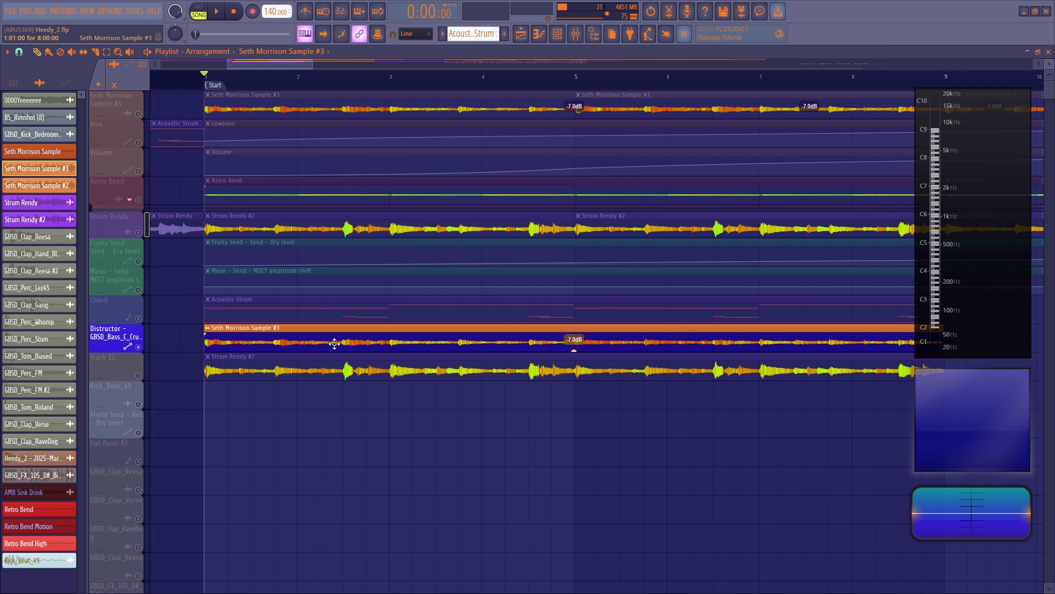
Step: Lower the time-stretch multiplier of Seth Morrison Sample #3 so its clip spans four bars, and play it back
double_click(334, 343)
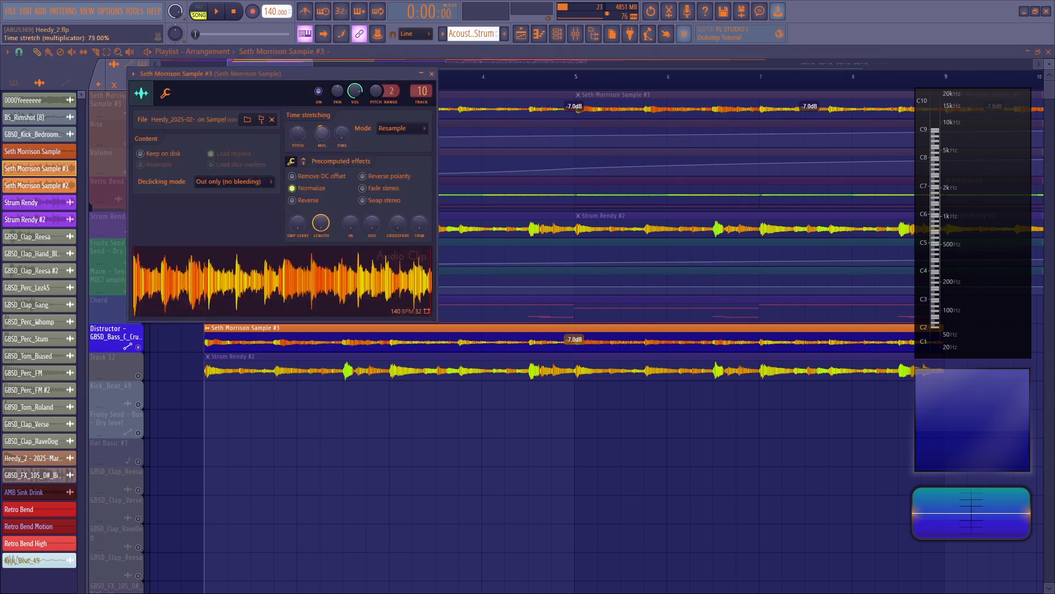
left_click_drag(322, 133, 322, 151)
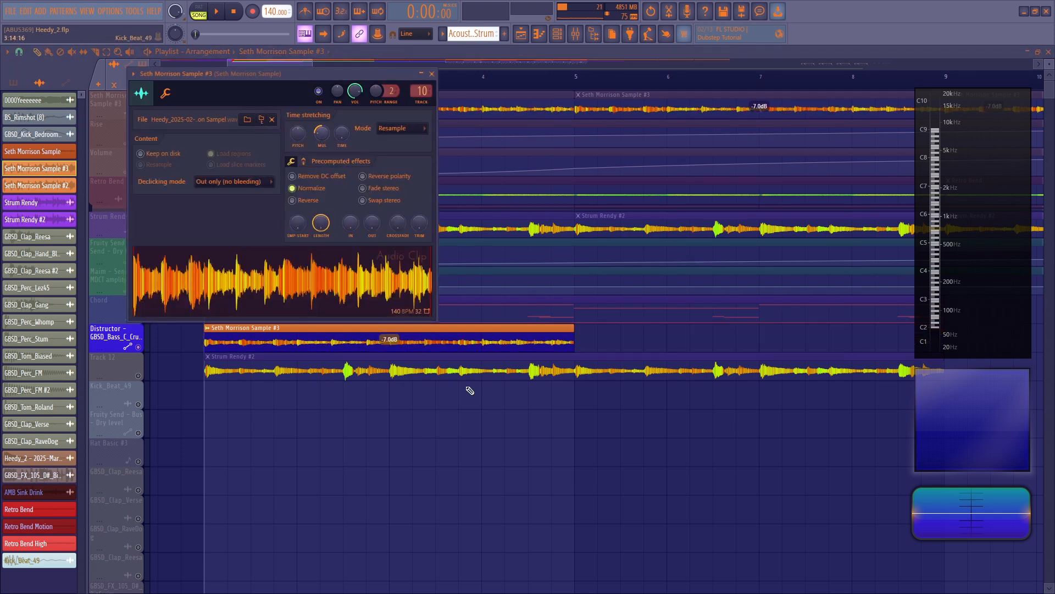
key("Escape")
key("space")
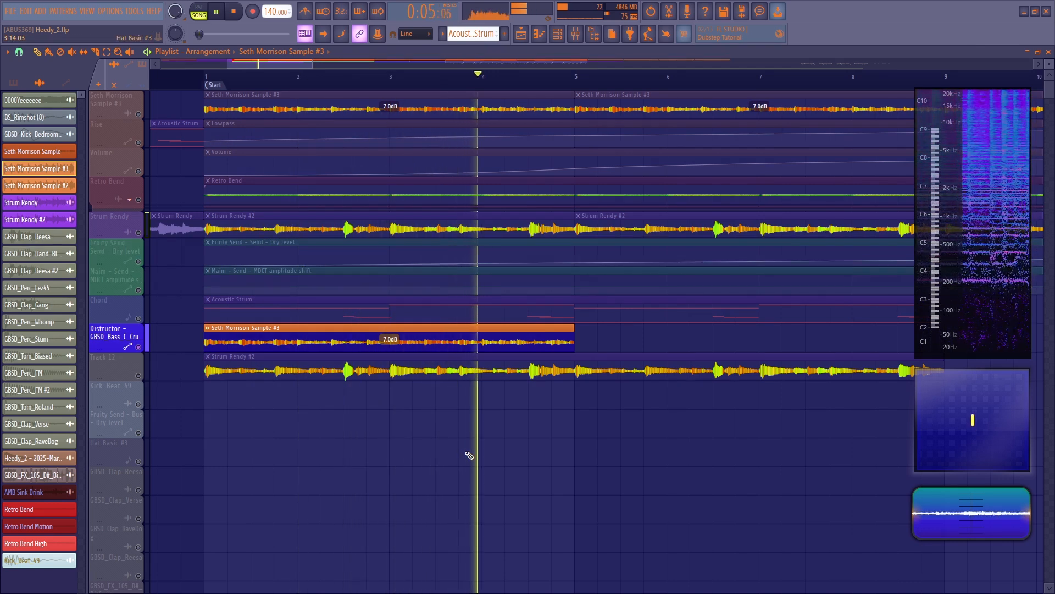
key("space")
Step: Shorten the Strum Rendy #2 clip on Track 12 to four bars by time stretching, and play it layered with Seth Morrison Sample #3
double_click(405, 354)
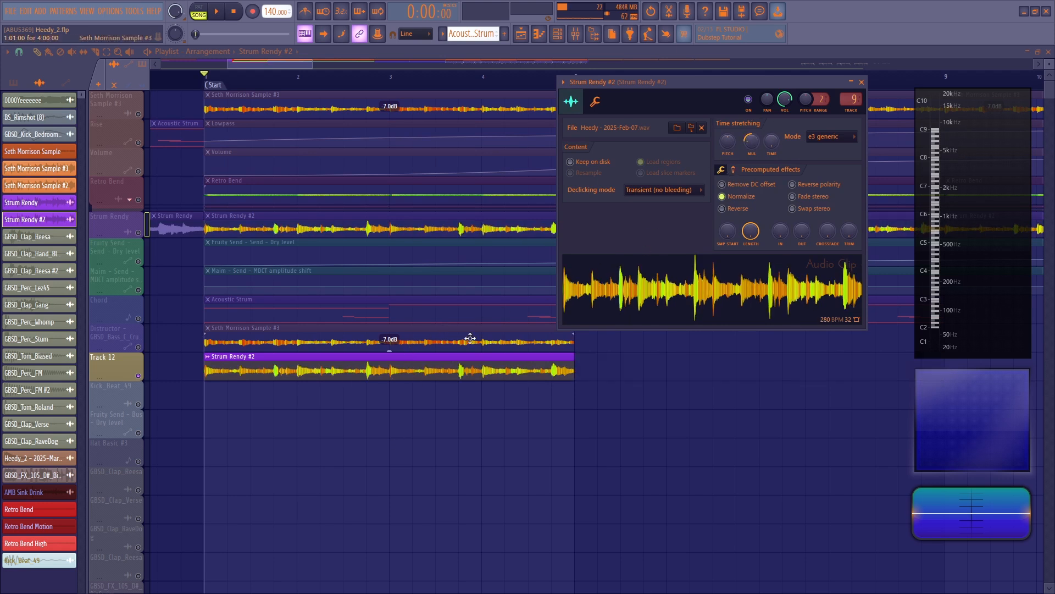
left_click(138, 347)
key("space")
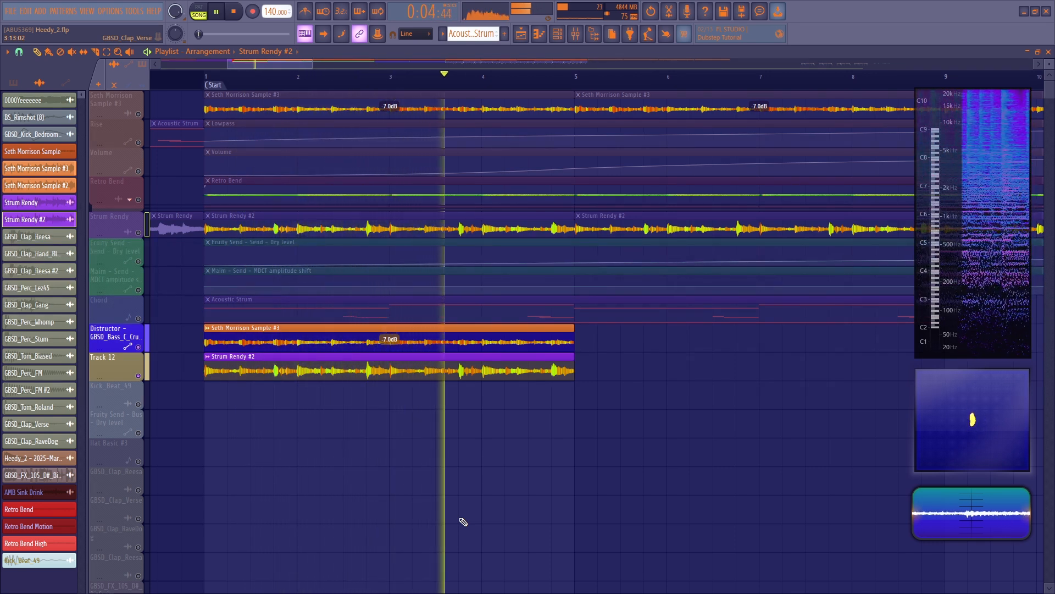
key("space")
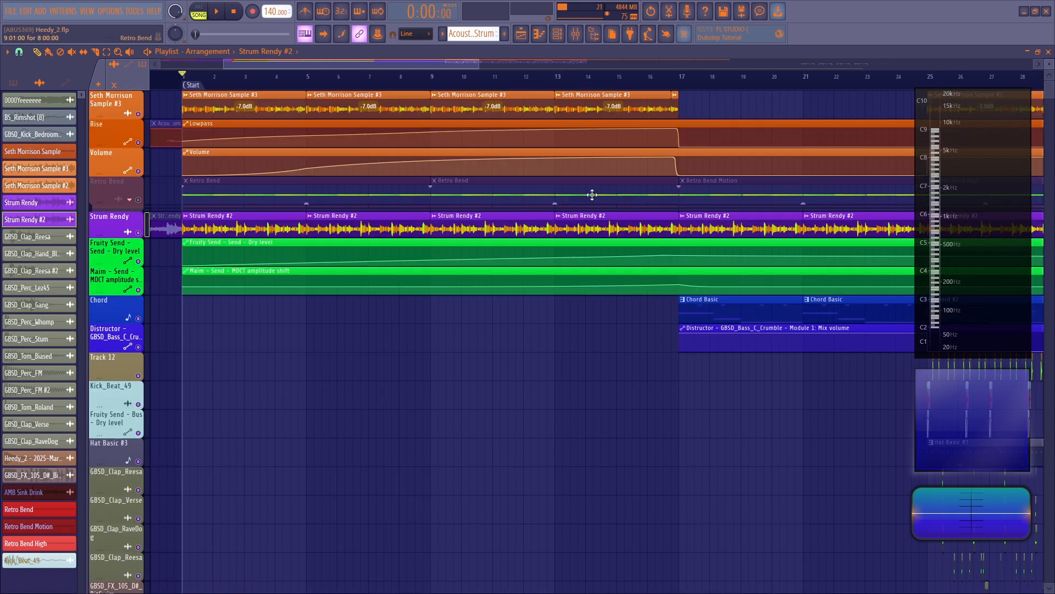
Step: Inspect the Pro-Q 3 and Pro-C 2 effects on the Strum Rendy #2 mixer track, and close their windows and the mixer
left_click(576, 34)
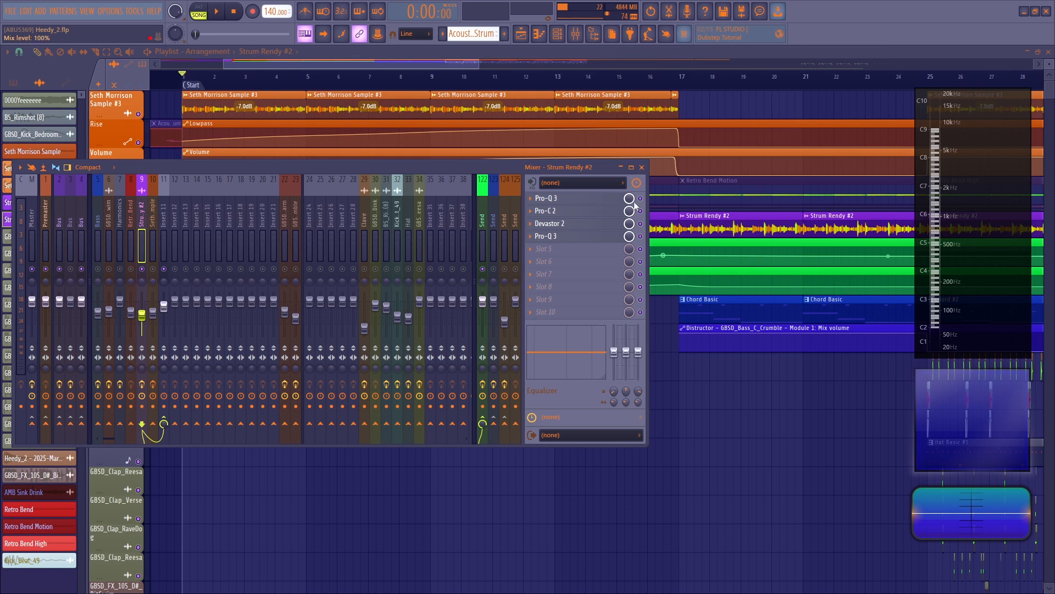
left_click(611, 198)
left_click(572, 212)
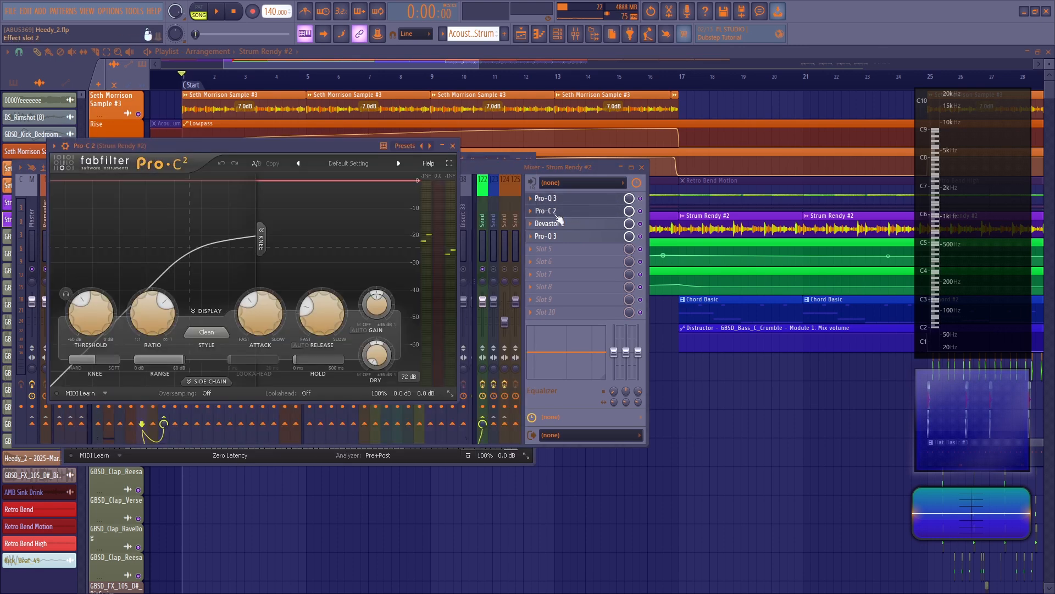
left_click(453, 146)
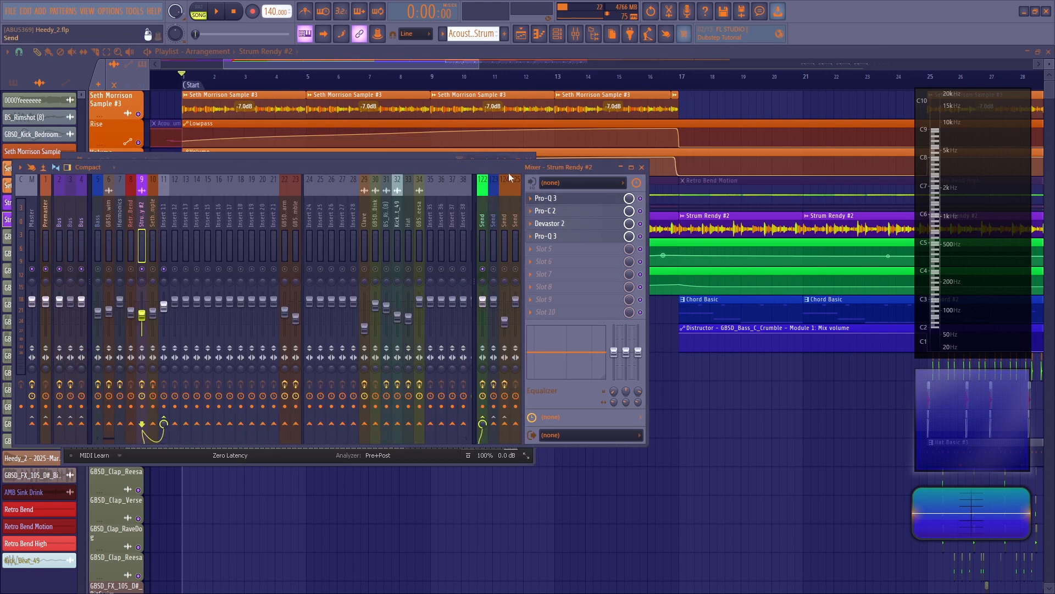
left_click(641, 167)
left_click(522, 164)
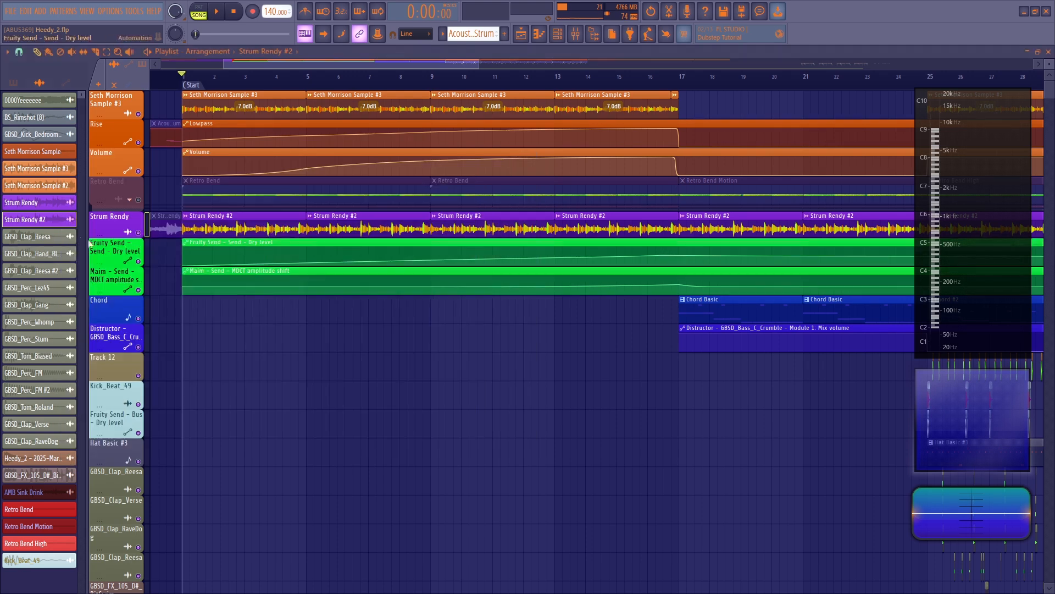
Step: Enlarge the Strum Rendy track's height in the playlist and play its clips from the start
left_click_drag(112, 231, 112, 445)
scroll(292, 290, "up", 5)
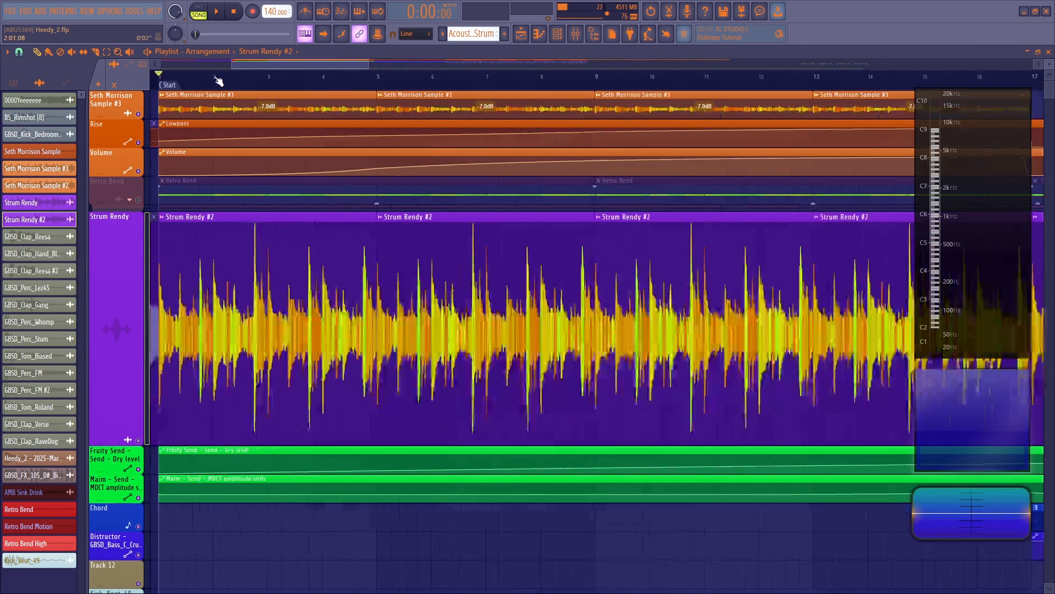
key("space")
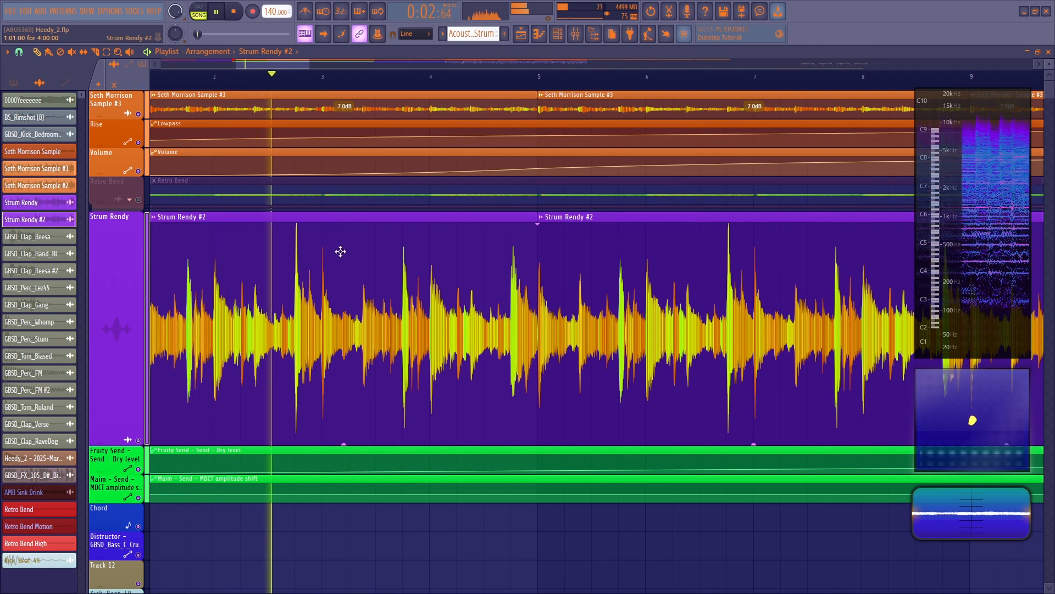
key("space")
Step: Check the effect slots of the Strum Rendy #2 mixer track and replay its clips for comparison
left_click(576, 33)
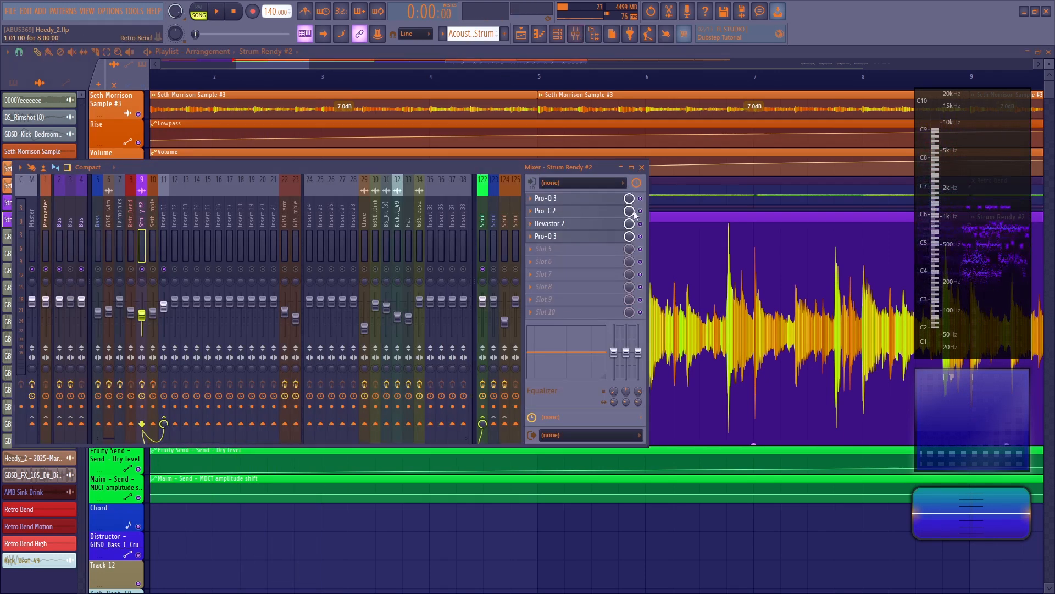
left_click(642, 167)
key("space")
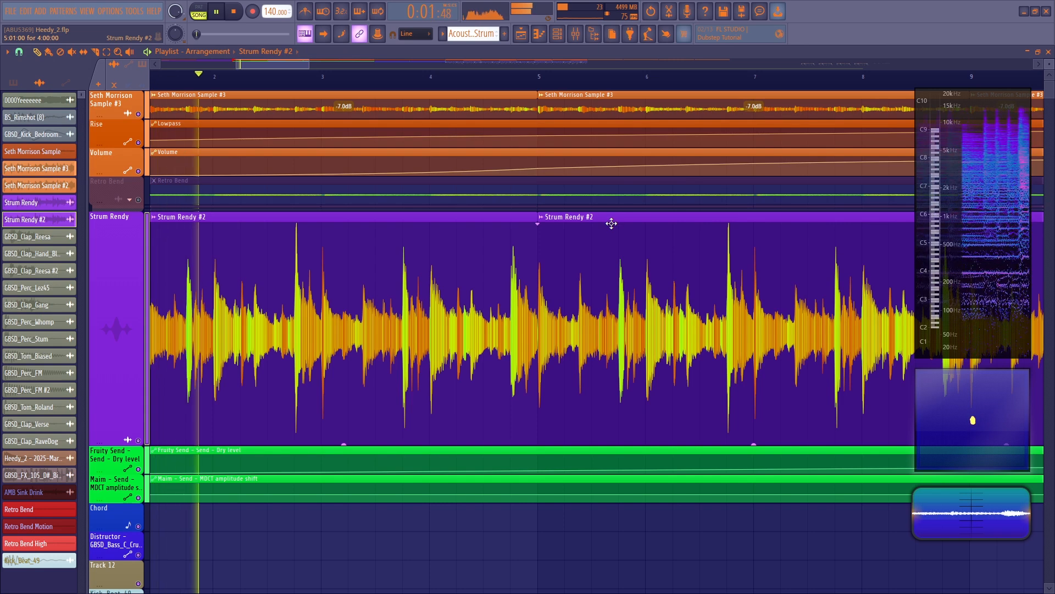
key("space")
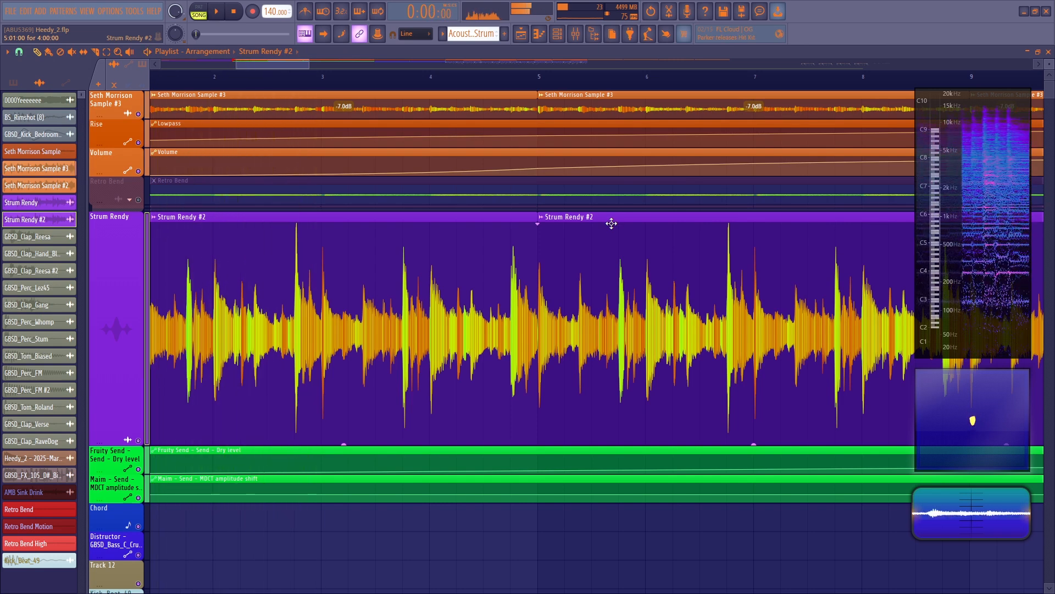
Step: Play the Strum Rendy #2 clips with the mixer track's Pro-C 2 compressor open, and switch on the Devastor 2 effect
left_click(577, 35)
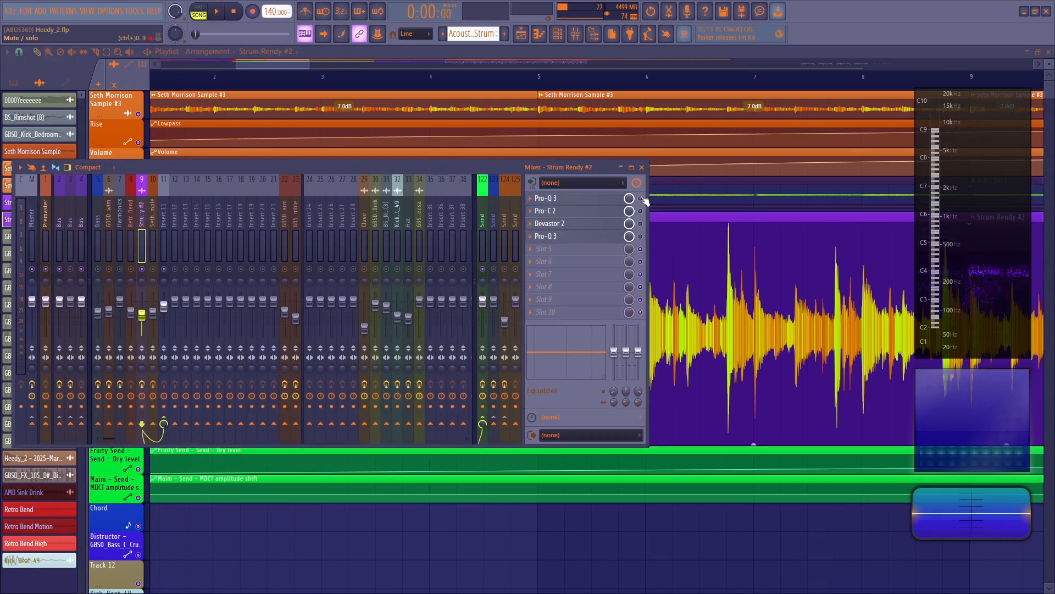
left_click(606, 213)
key("space")
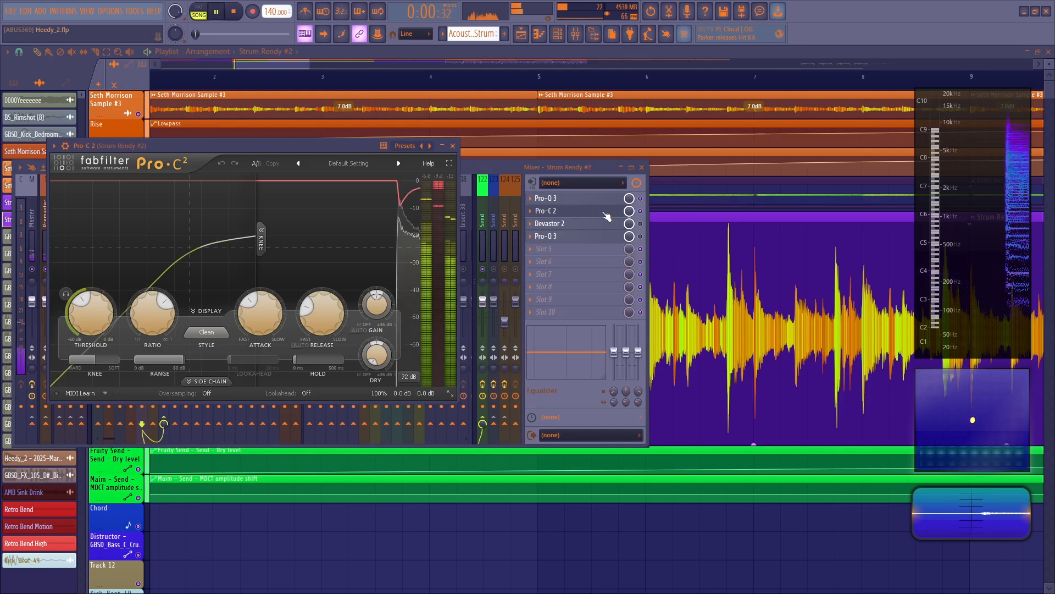
left_click(640, 223)
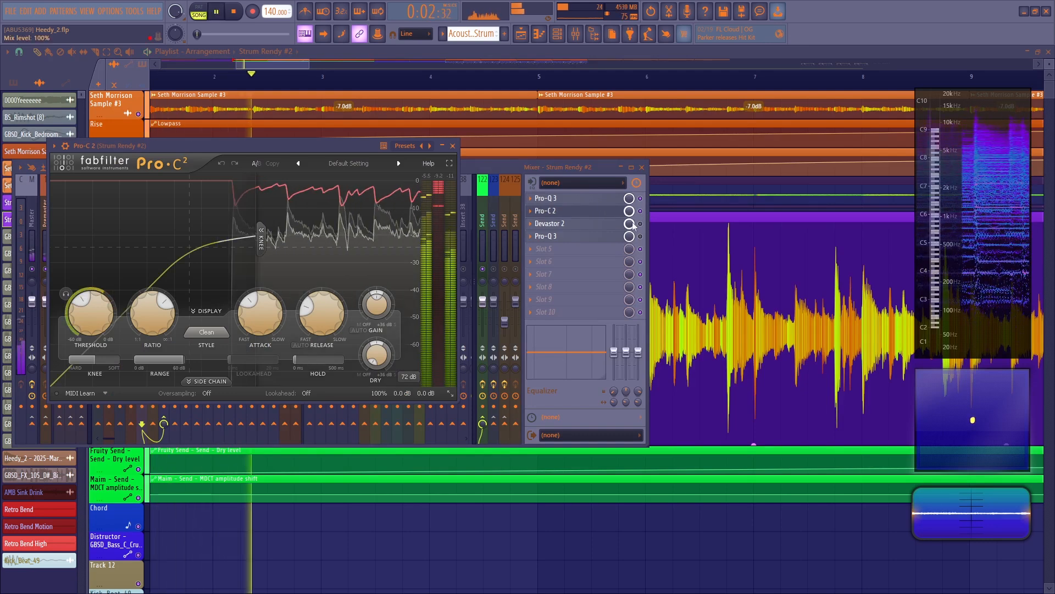
key("space")
Step: Inspect the Devastor 2 and final Pro-Q 3 effects on the Strum Rendy #2 mixer track during playback, and close the equalizer
left_click(606, 226)
left_click(618, 236)
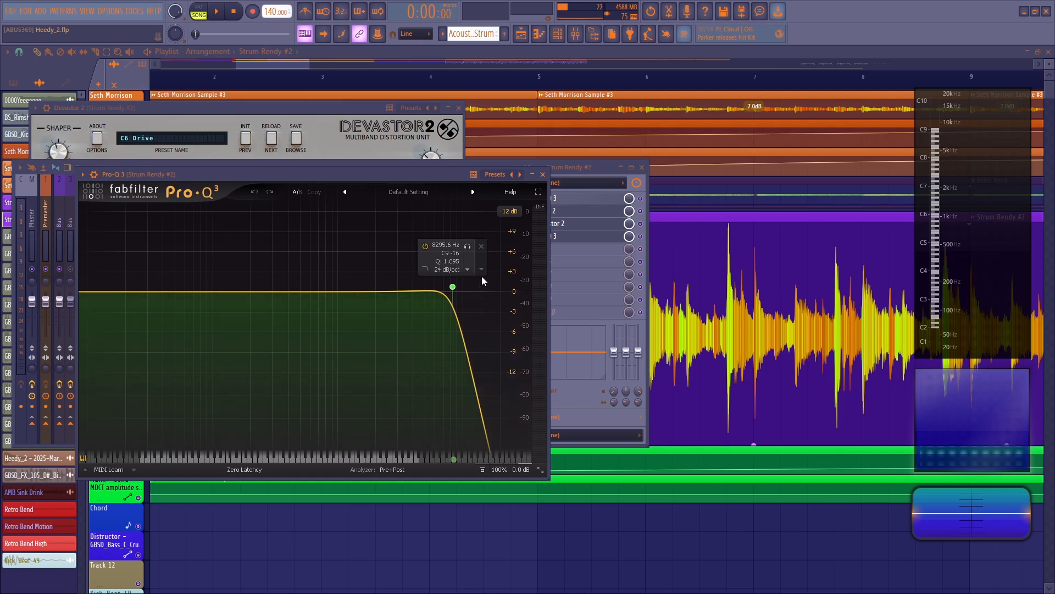
key("space")
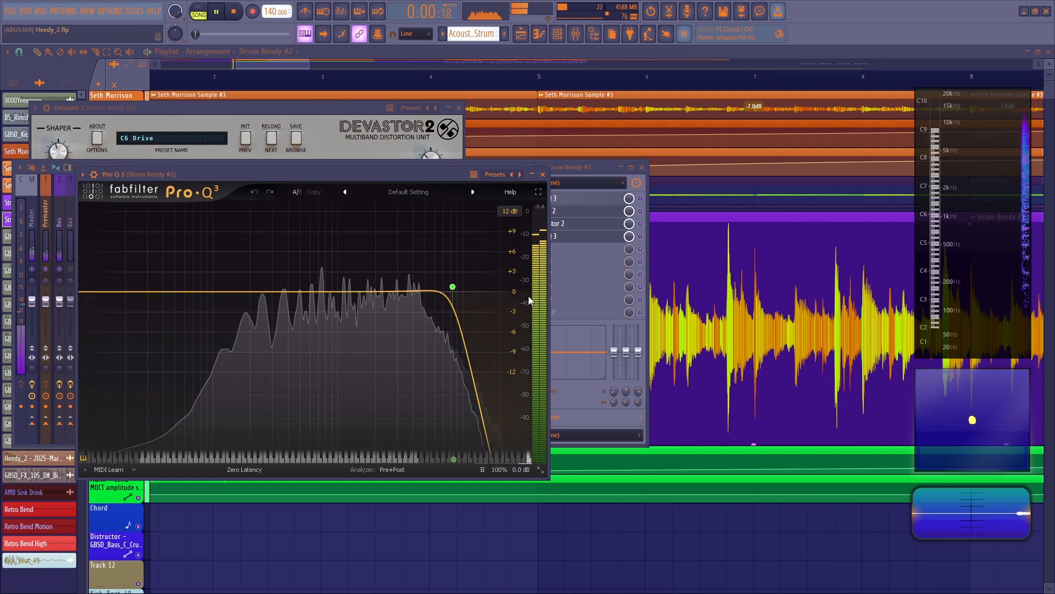
left_click(539, 175)
key("space")
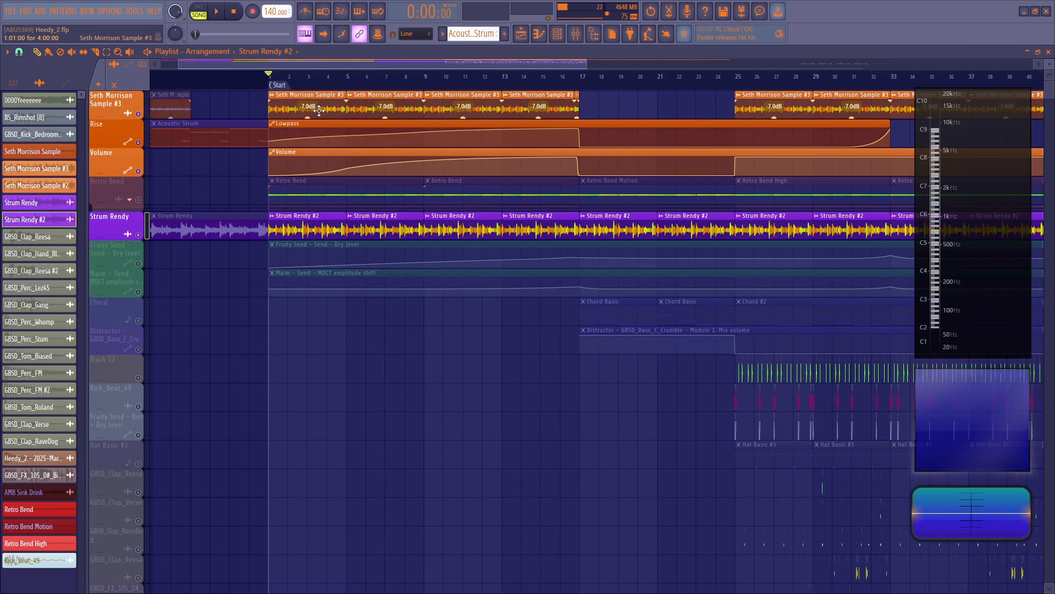
Step: Inspect the second Pro-Q 3 and the Fruity Send on the Seth Morrison Sample mixer track, close the mixer and play the arrangement
left_click(581, 37)
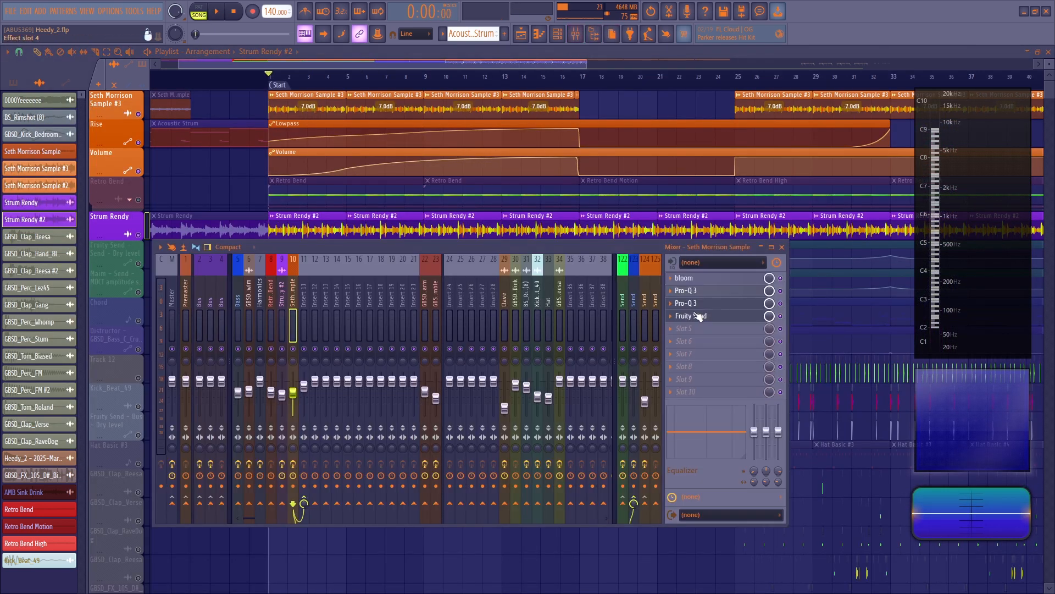
left_click(701, 306)
left_click(705, 316)
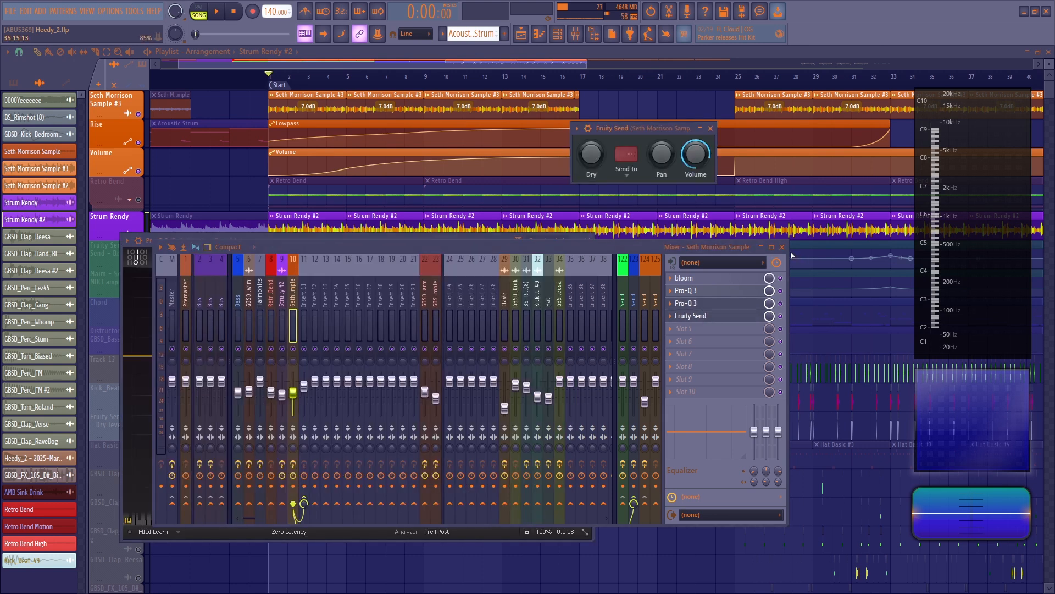
left_click(782, 247)
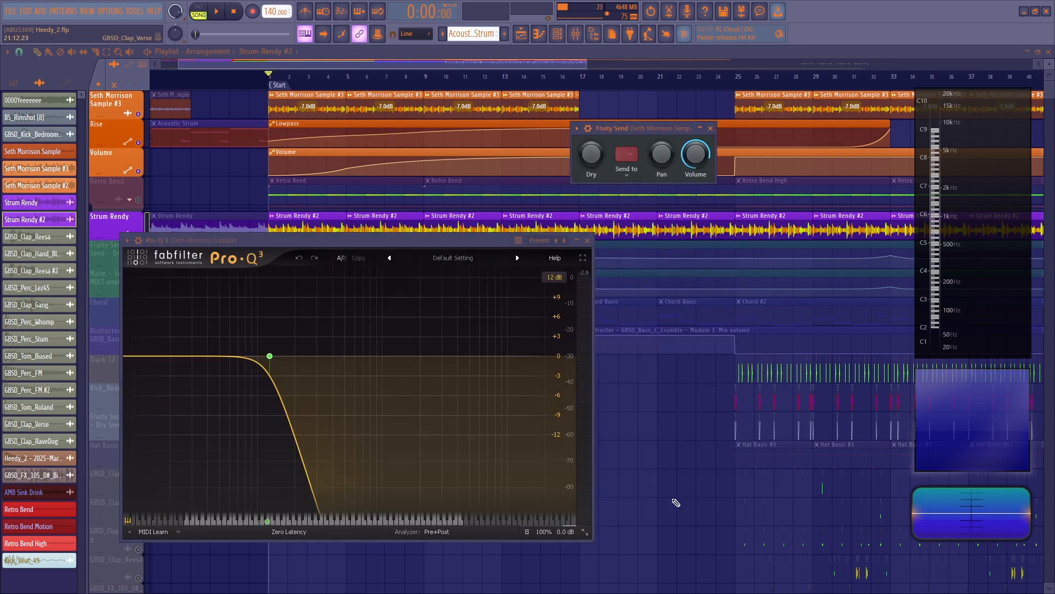
key("space")
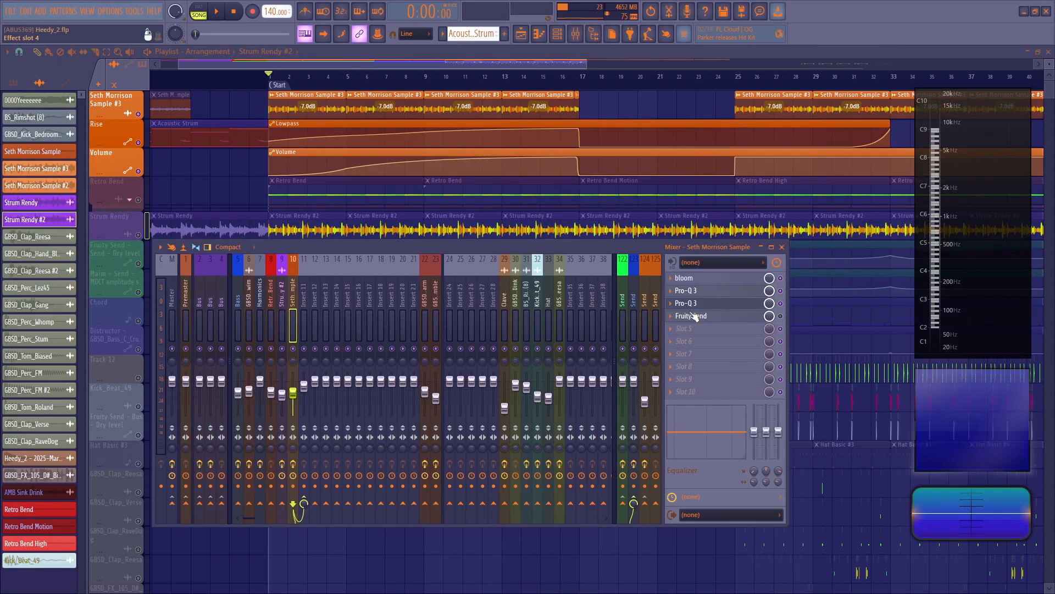
Step: Reopen the Seth Morrison Sample's Fruity Send and second Pro-Q 3 to examine the send settings and low-pass band, and close the mixer
left_click(694, 317)
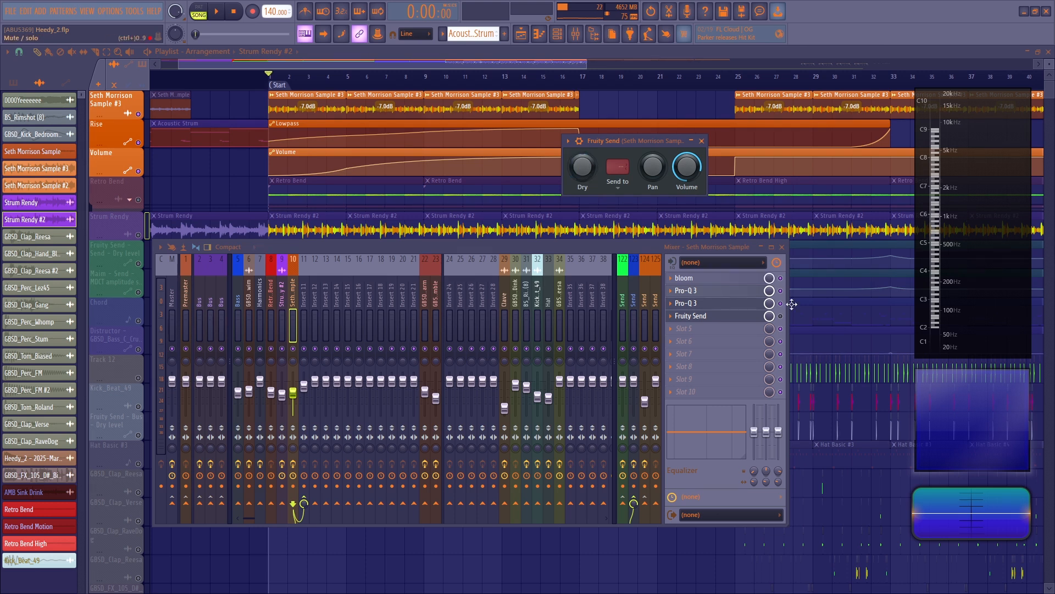
left_click(749, 304)
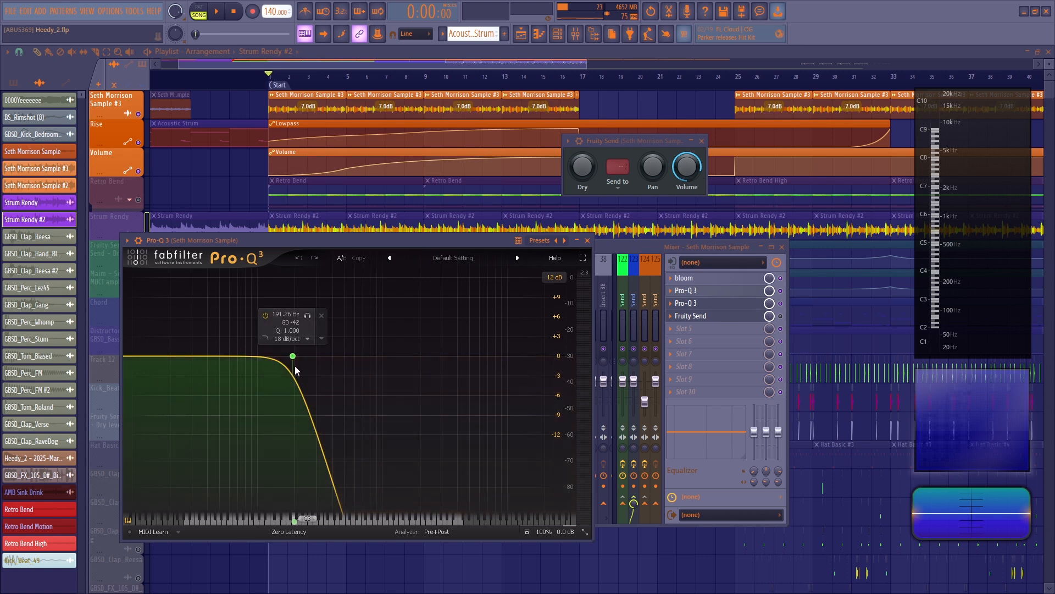
left_click(783, 247)
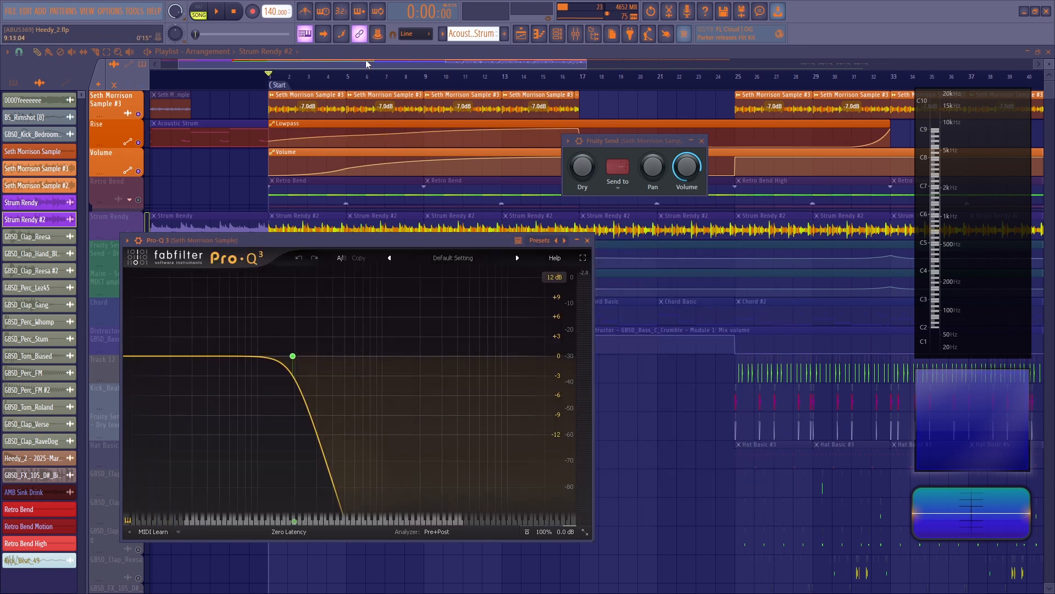
Step: Unmute the Strum Rendy track and play its clips layered with Seth Morrison Sample #3
left_click(283, 64)
left_click(143, 237)
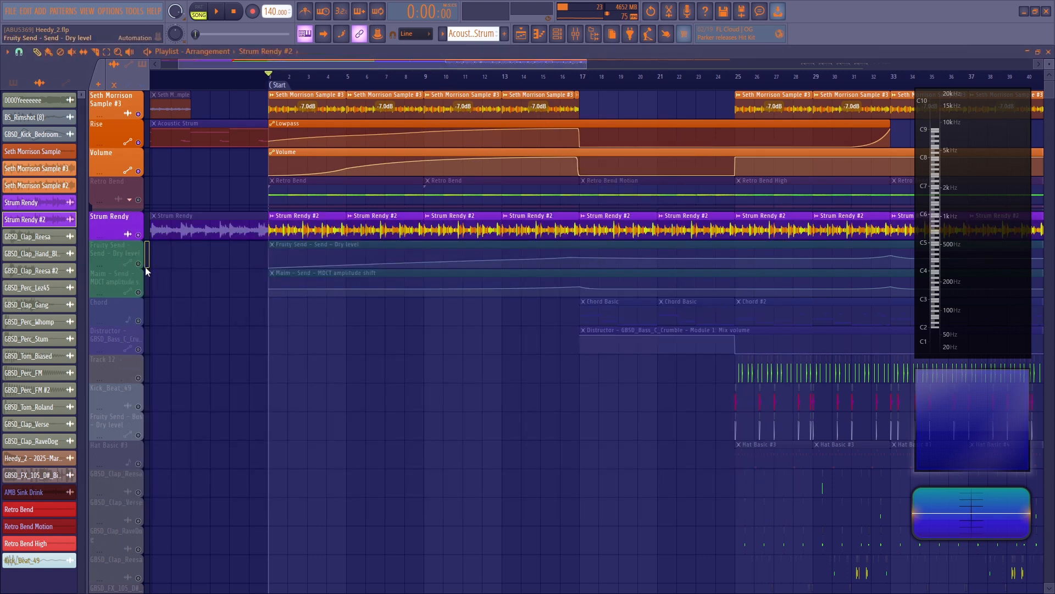
key("space")
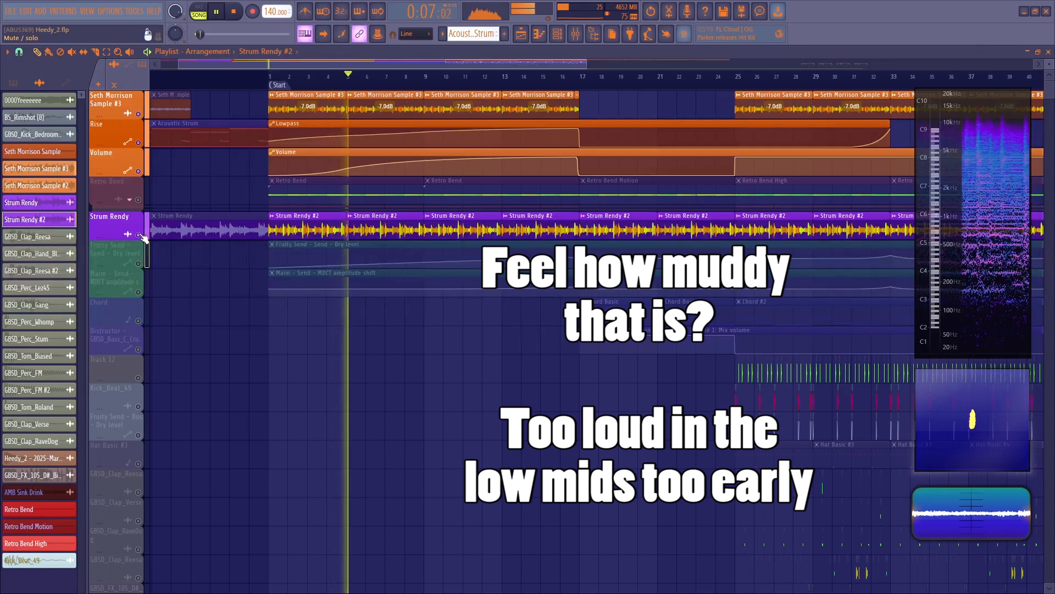
key("space")
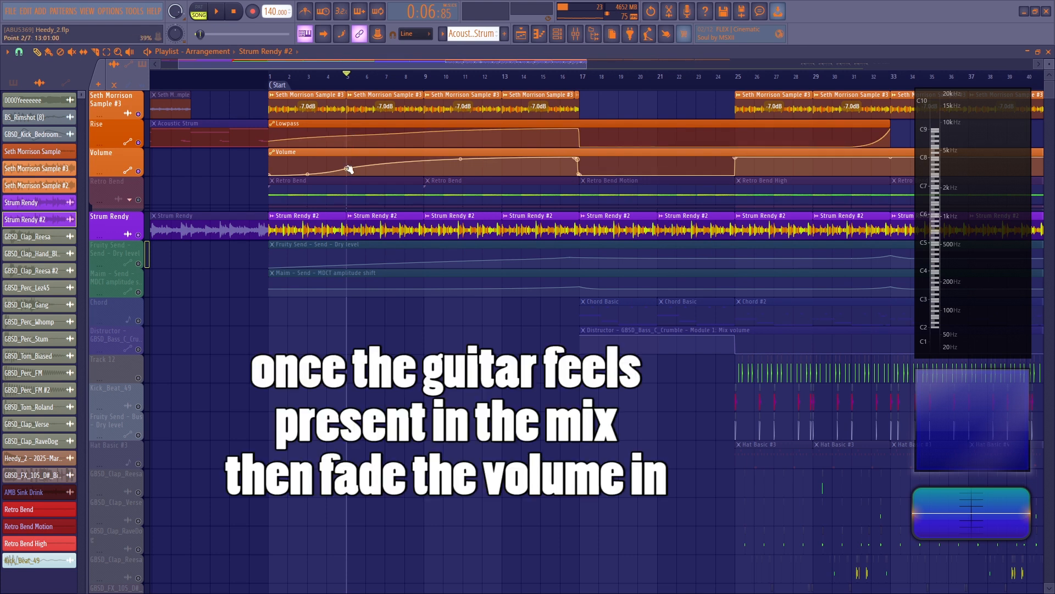
Step: Show the Seth Morrison Sample mixer track and replay the layered guitars from bar 5 to check the Lowpass and Volume automation
left_click(576, 35)
key("space")
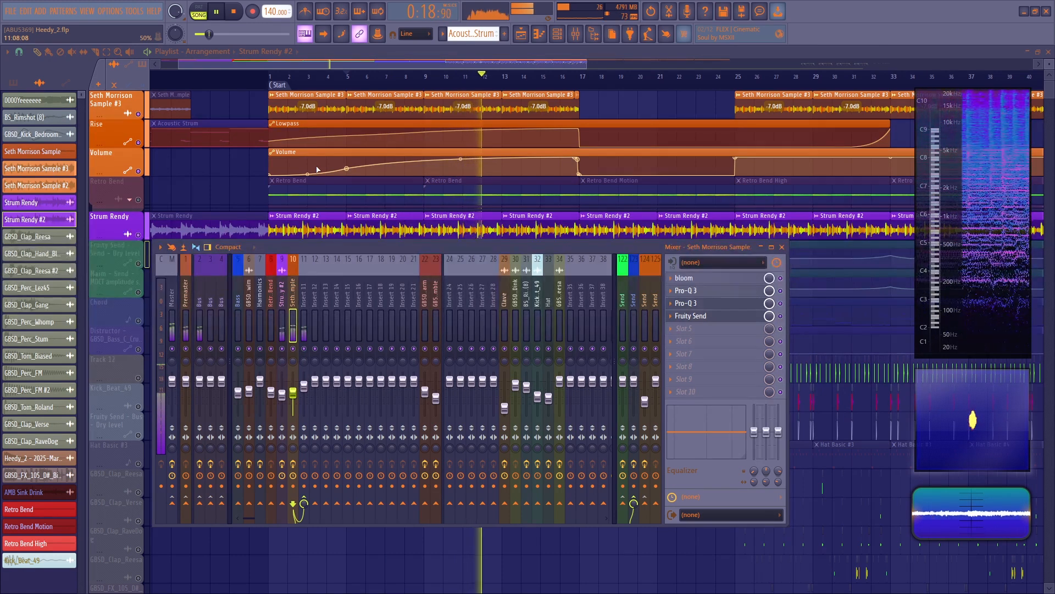
key("space")
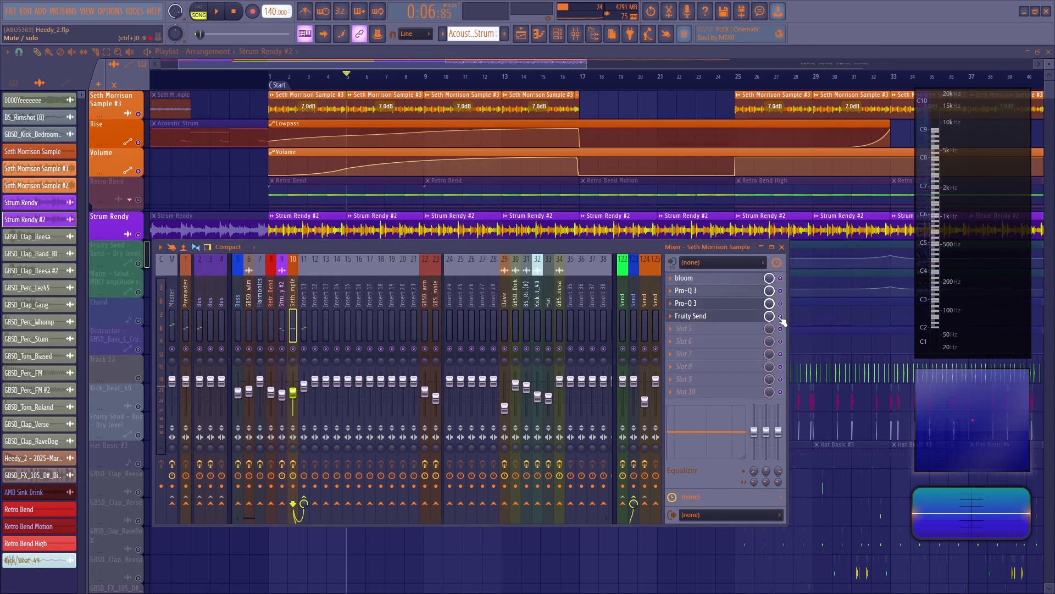
key("space")
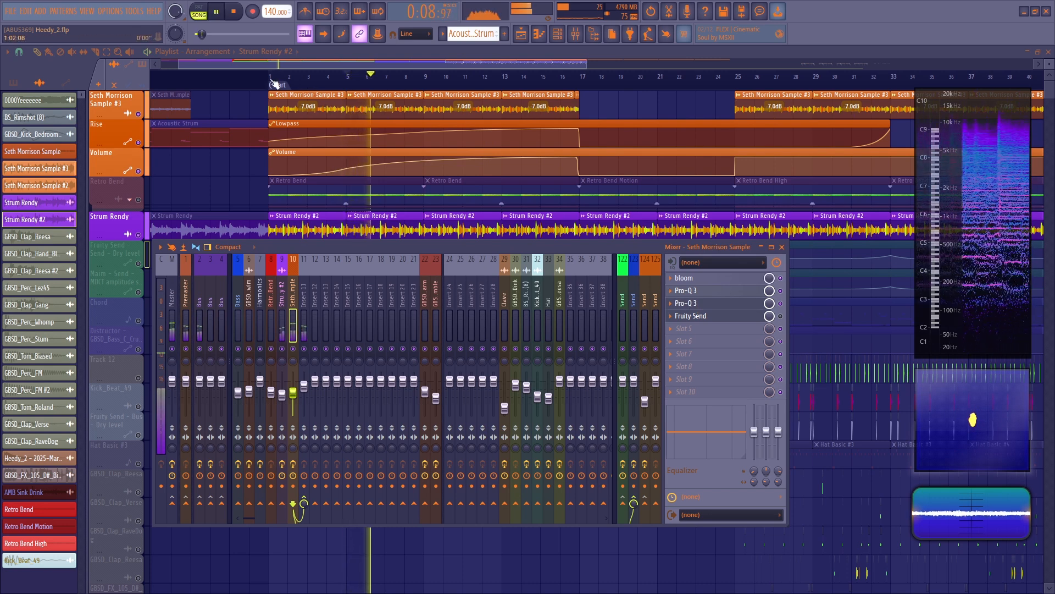
key("space")
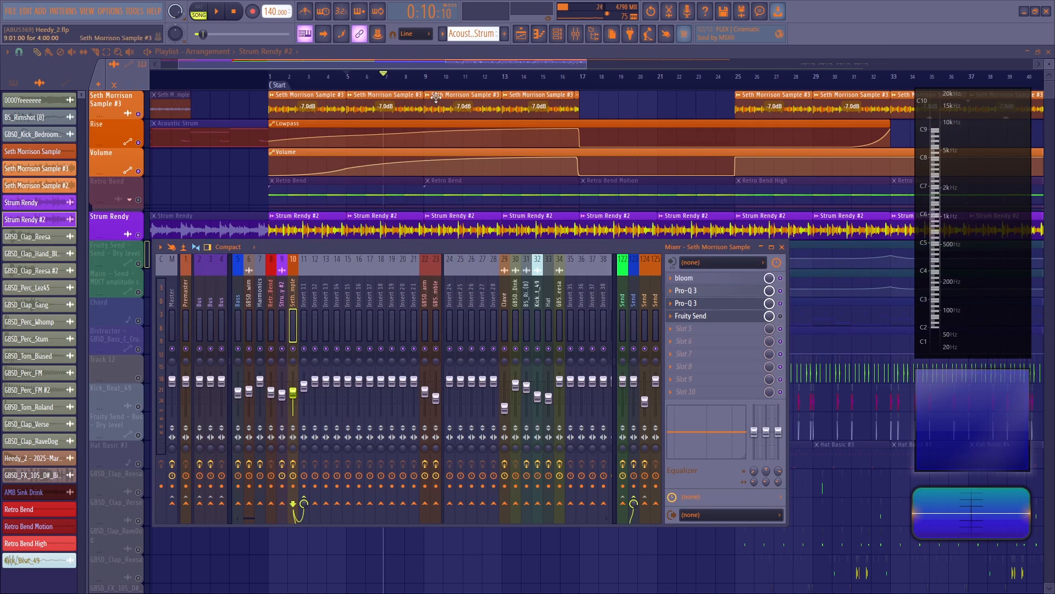
Step: Solo the Strum Rendy track, select the Strum Rendy #2 mixer track and play the clips from the start
key("F9")
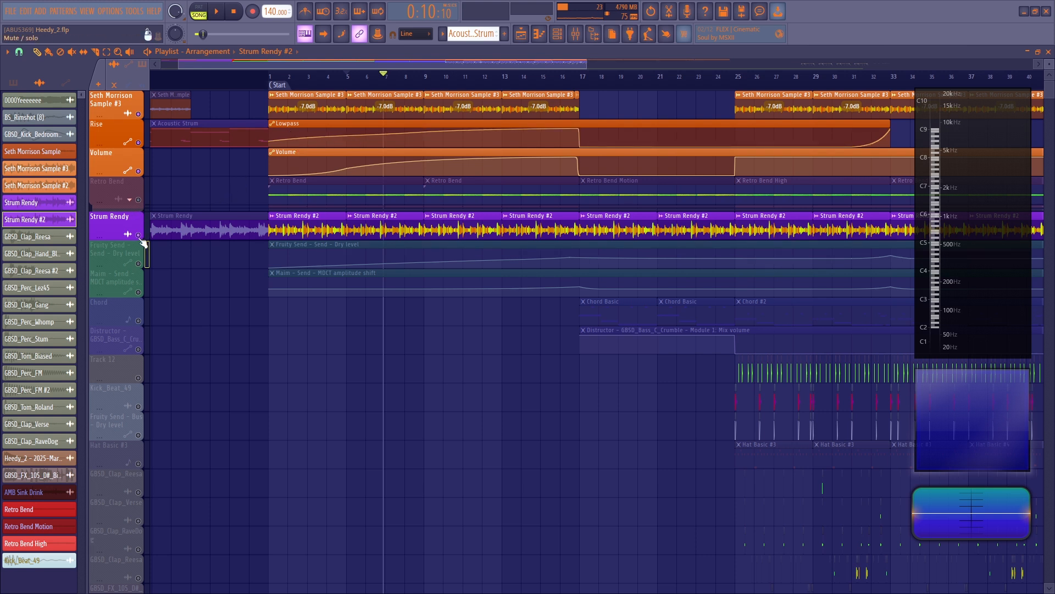
right_click(140, 239)
left_click(269, 79)
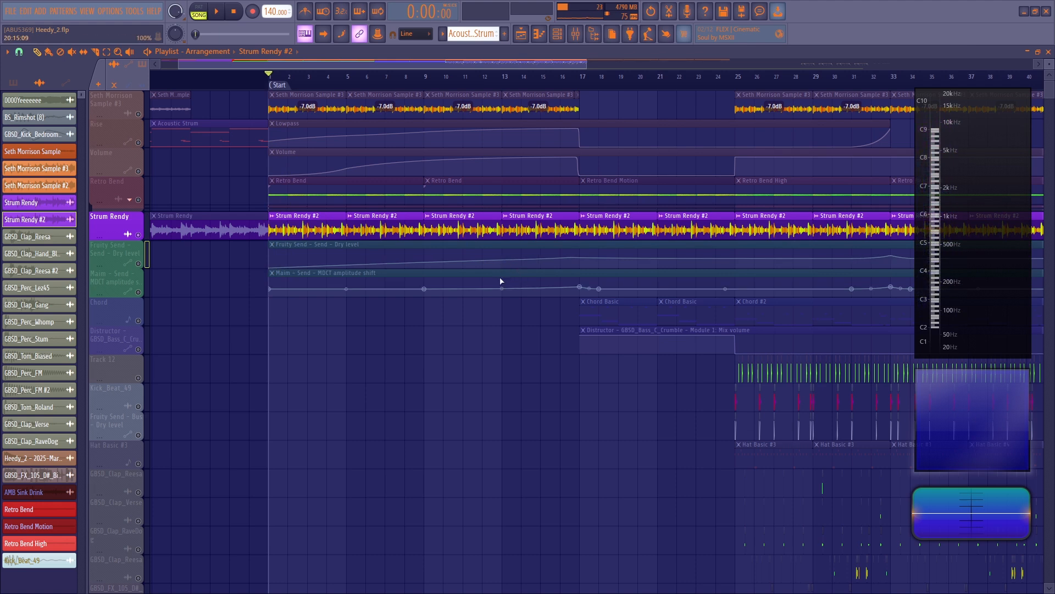
left_click(577, 36)
left_click(281, 321)
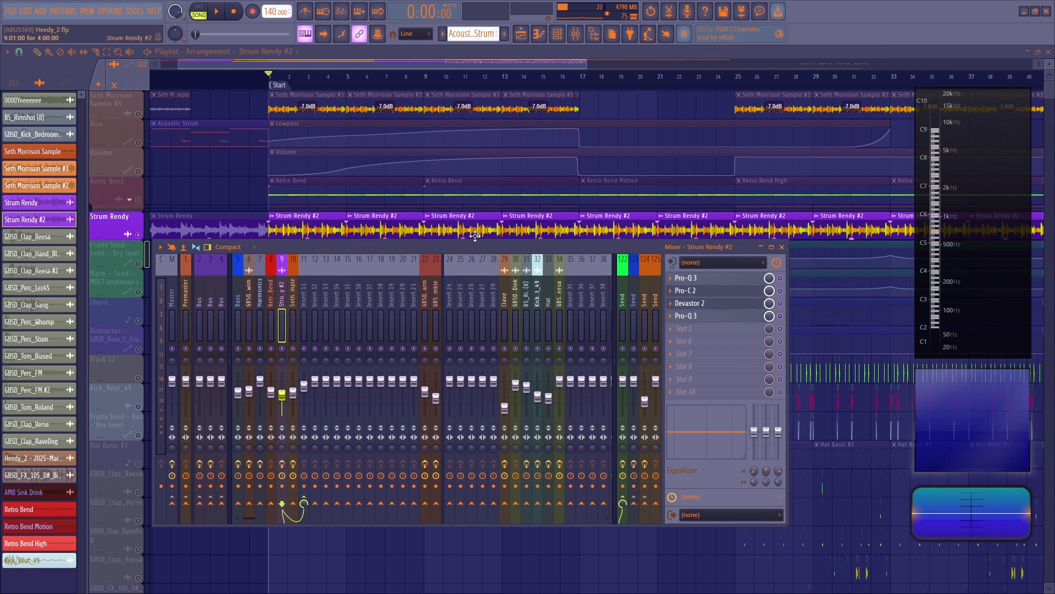
key("space")
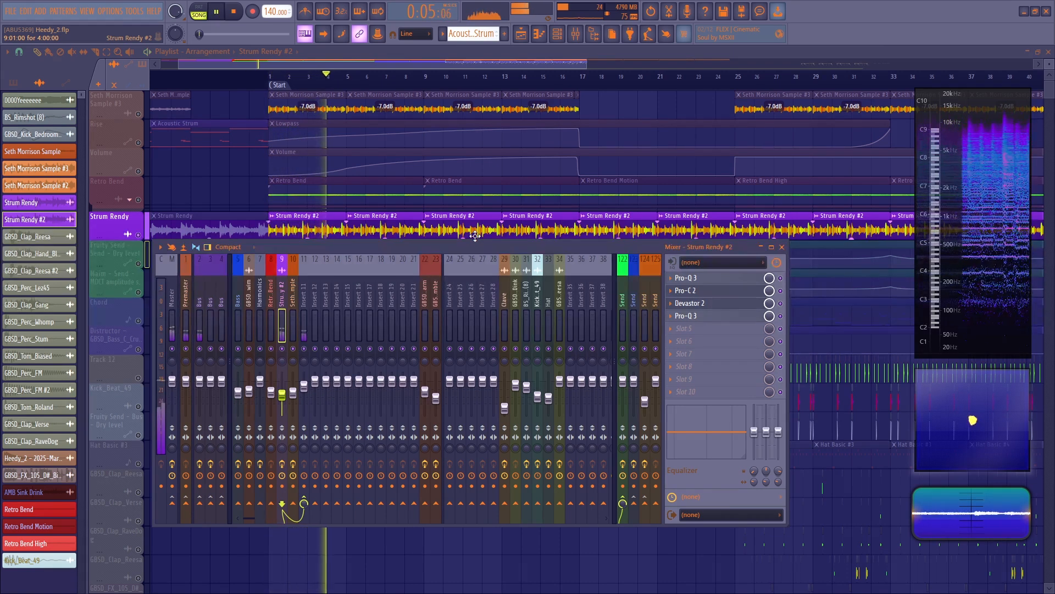
key("space")
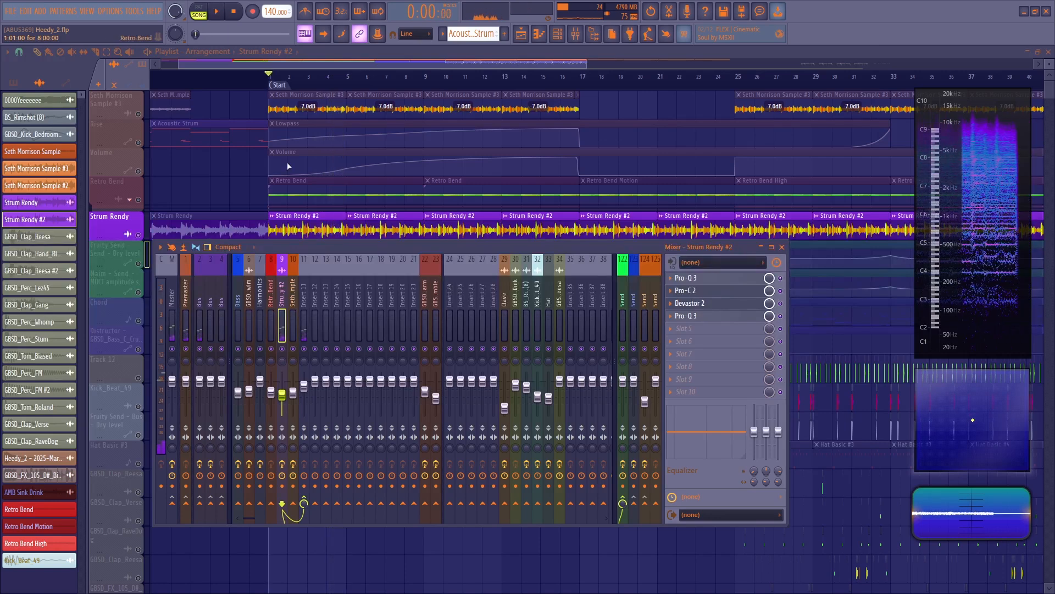
Step: Expand the Retro Bend track group, and play its Retro Bend pattern track on its own and with AMB Sink Drink added
left_click(130, 200)
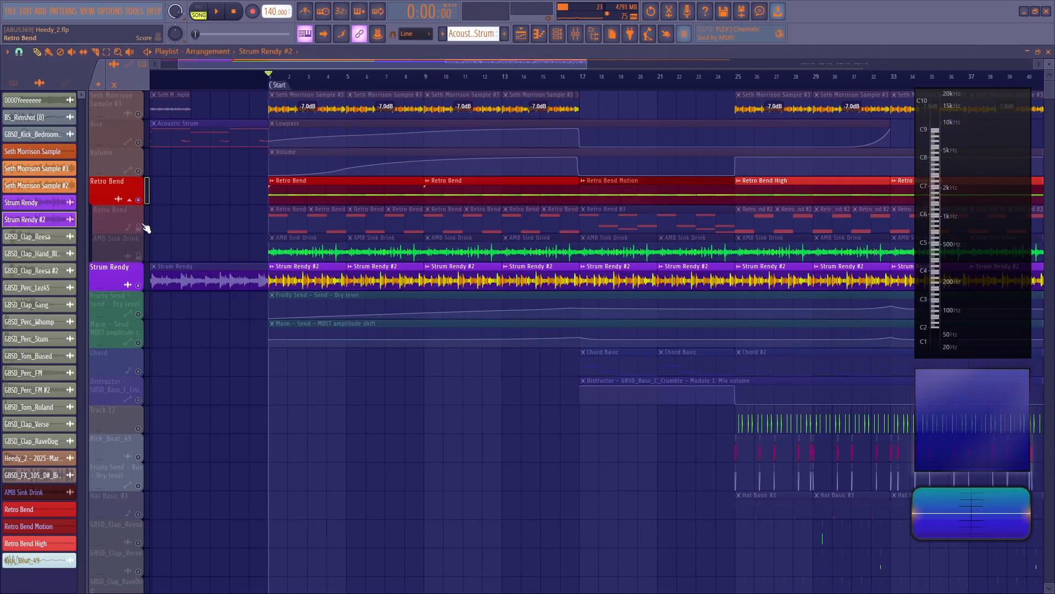
left_click(145, 227)
key("space")
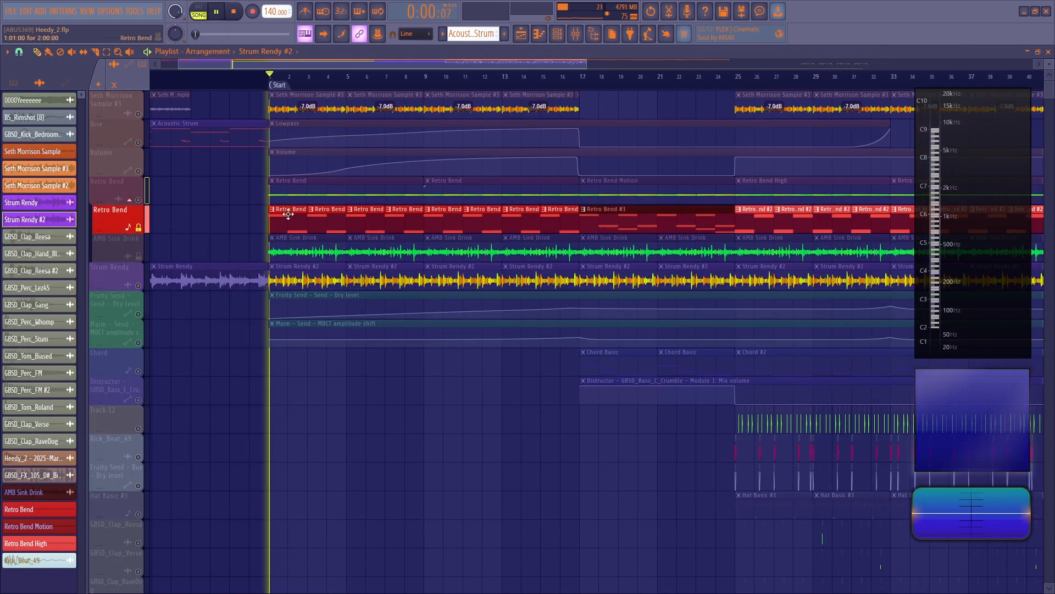
left_click(145, 257)
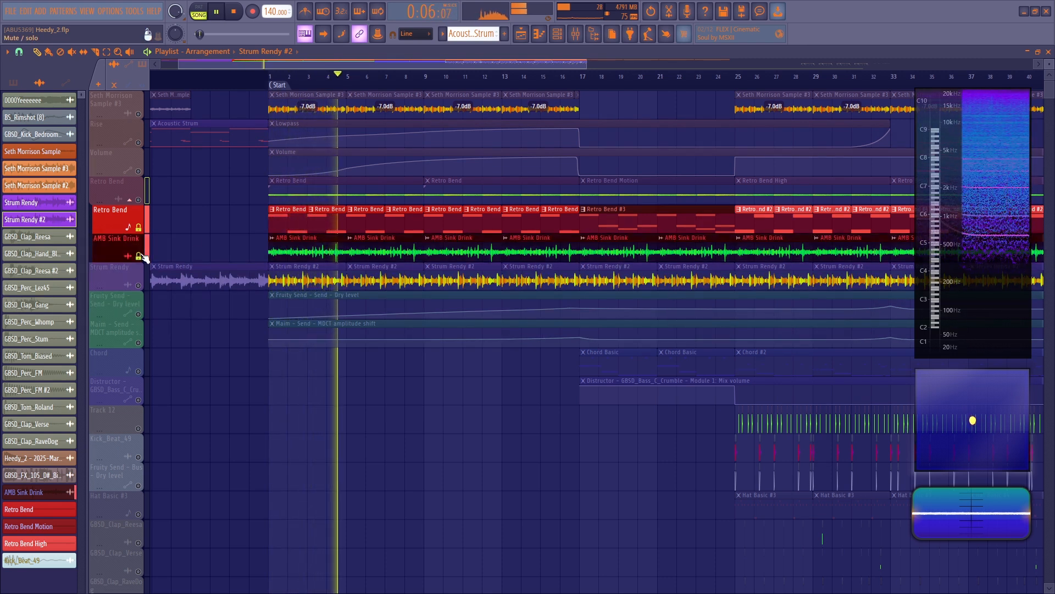
key("space")
Step: Open the sampler settings of the GBSD_Lead_D#_Snippy_2 channel used by the Retro Bend pattern
left_click(559, 36)
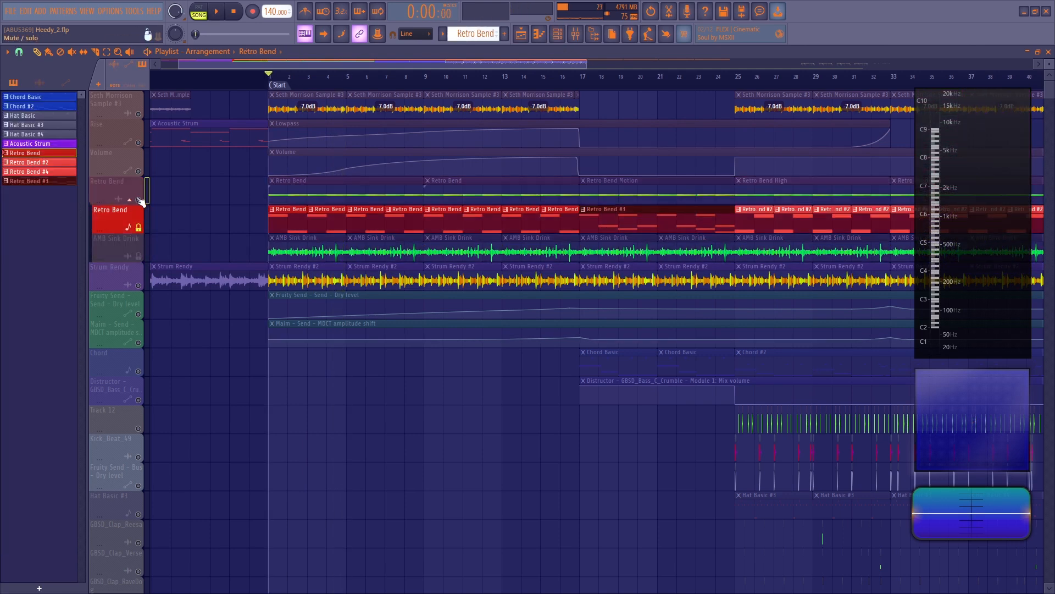
left_click(557, 33)
left_click(428, 267)
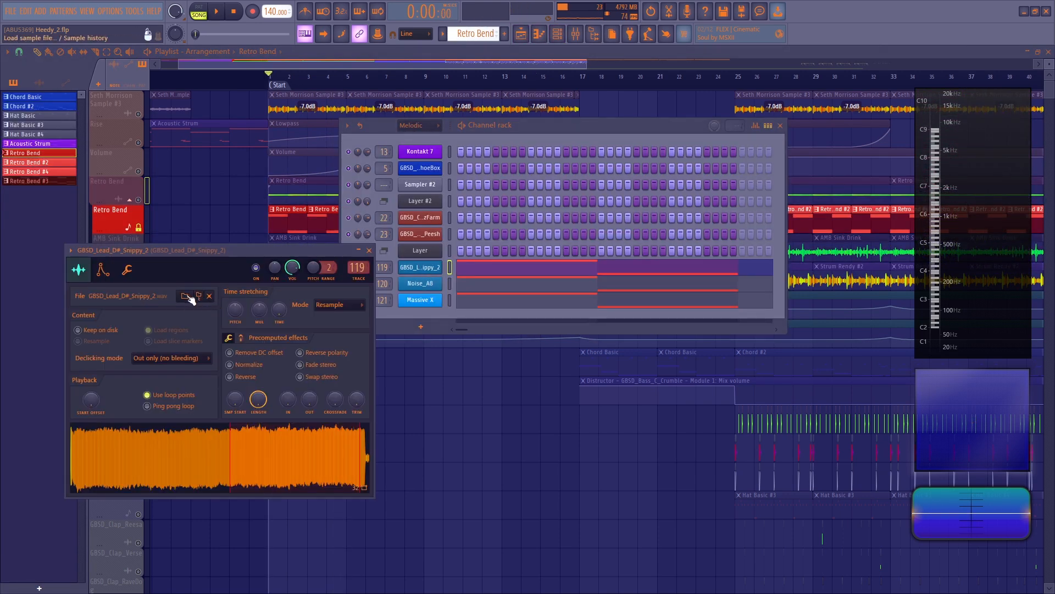
Step: Show the project's Audio folder in the browser, clear the mixer away and preview the GBSD_Lead_D#_Snippy_2 sample
key("F9")
key("alt+F8")
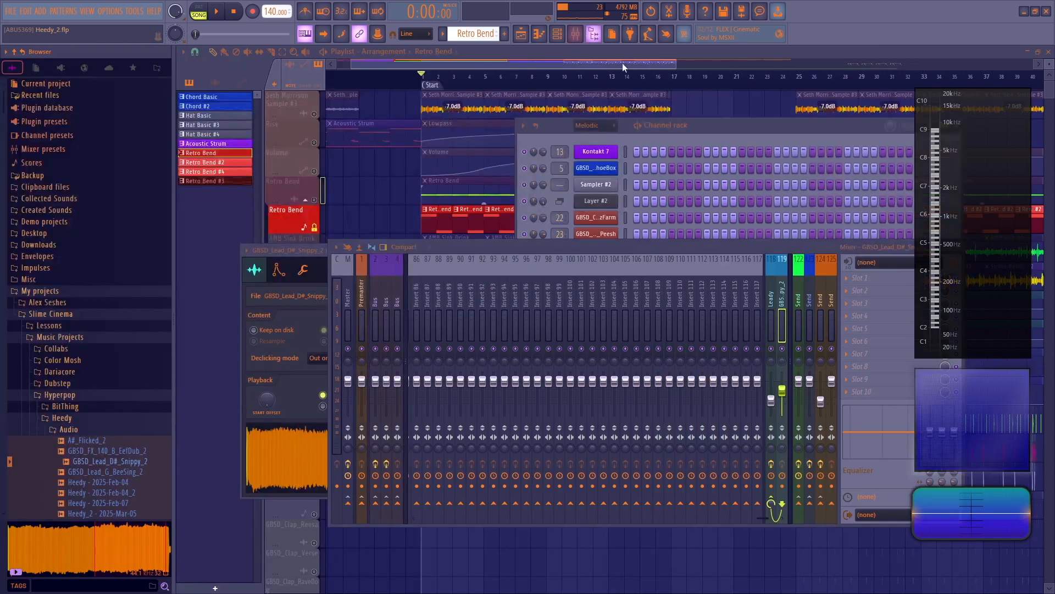
left_click_drag(796, 249, 651, 248)
left_click(814, 247)
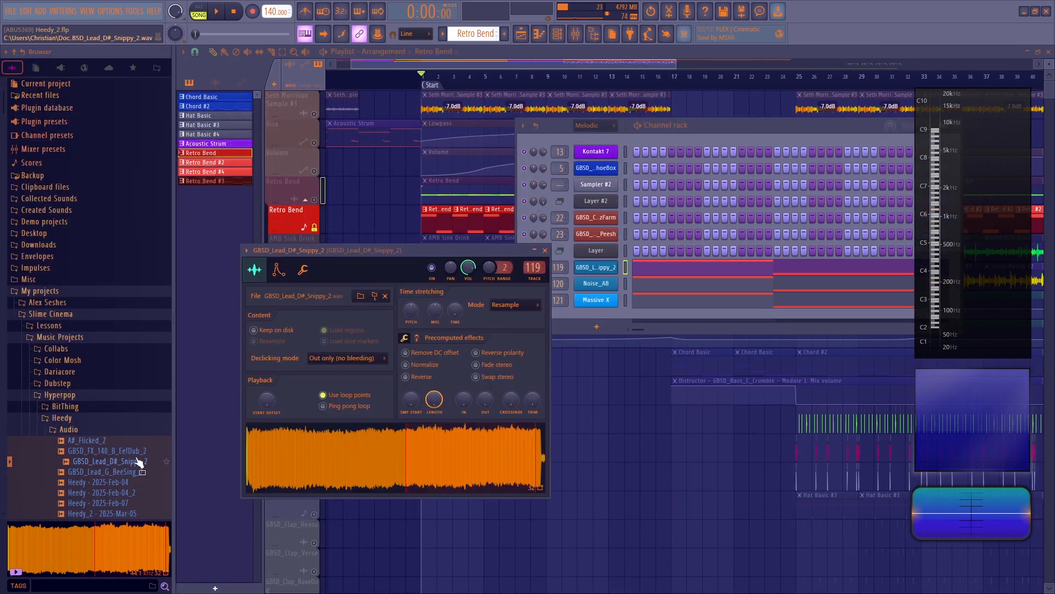
left_click(108, 463)
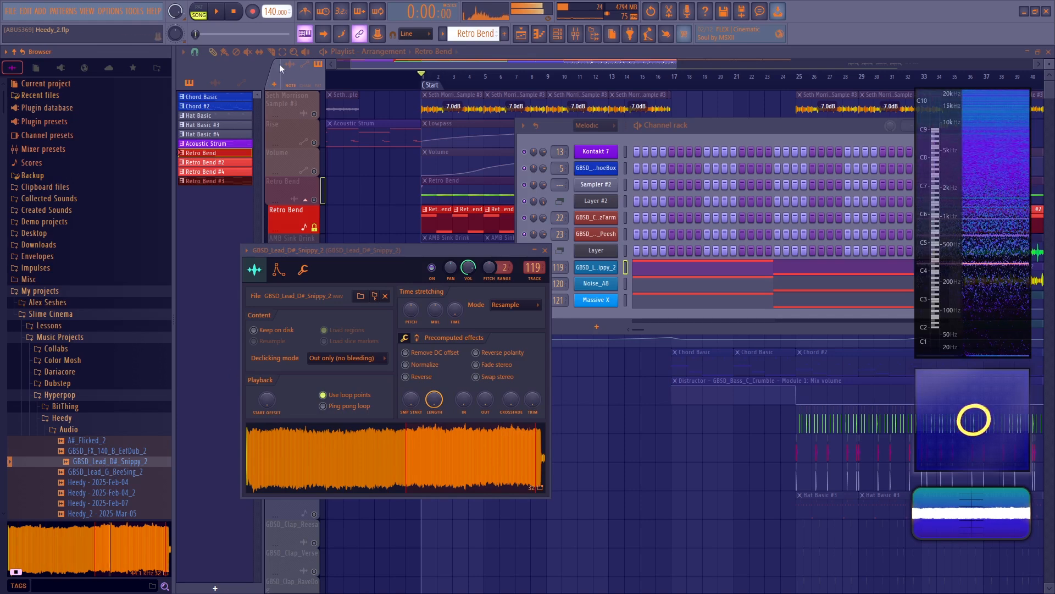
Step: Hide the channel rack to play the Retro Bend pattern track from the start, stop playback and bring the channel rack back
left_click(561, 31)
left_click(575, 34)
left_click(575, 34)
key("space")
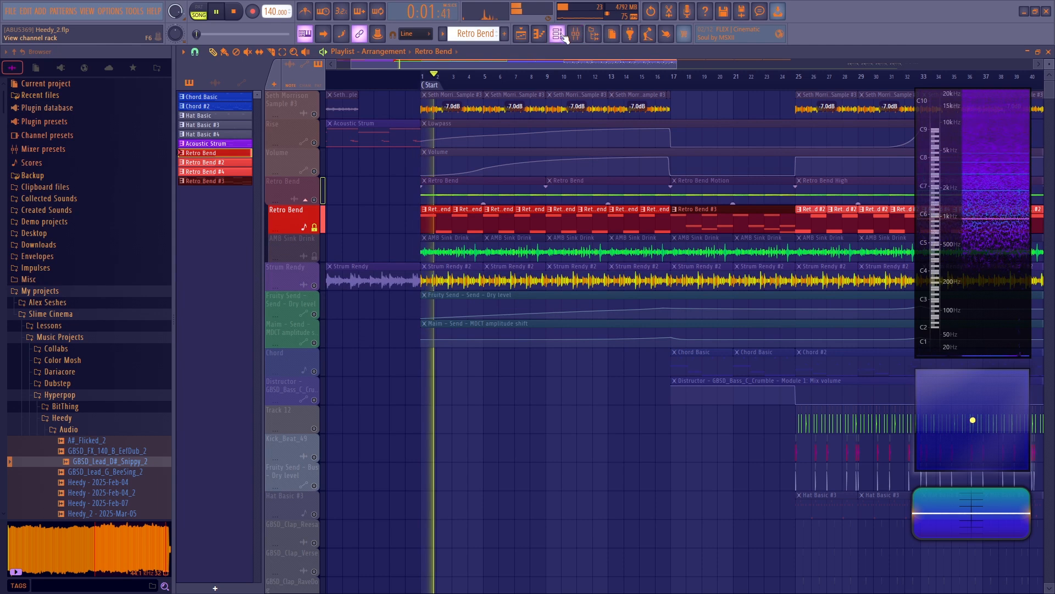
key("space")
key("F6")
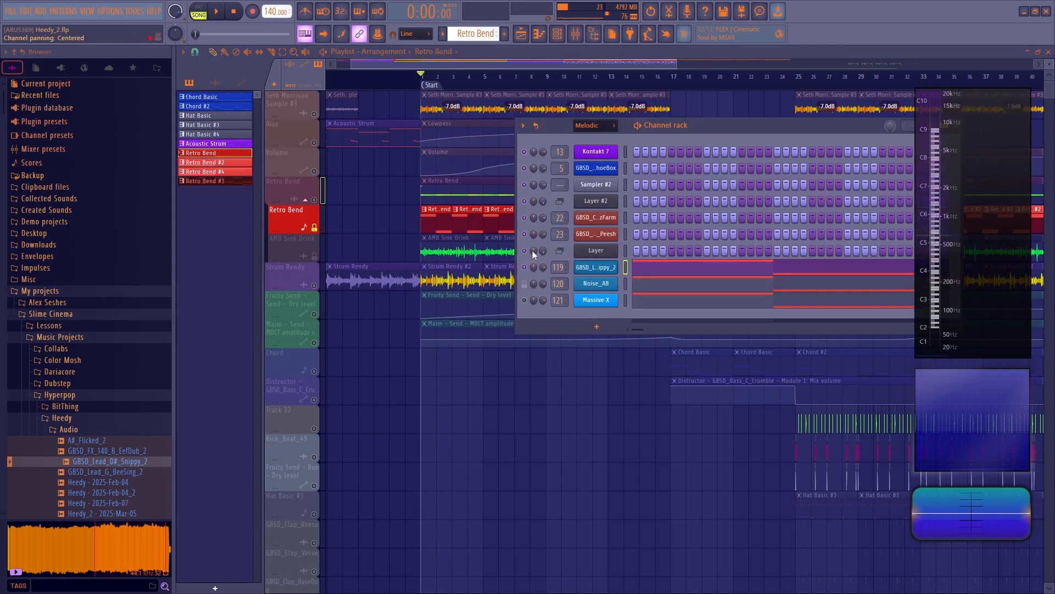
Step: Open the sampler settings of the Noise_A8 channel and play the Retro Bend pattern with that channel turned on
left_click(594, 283)
key("space")
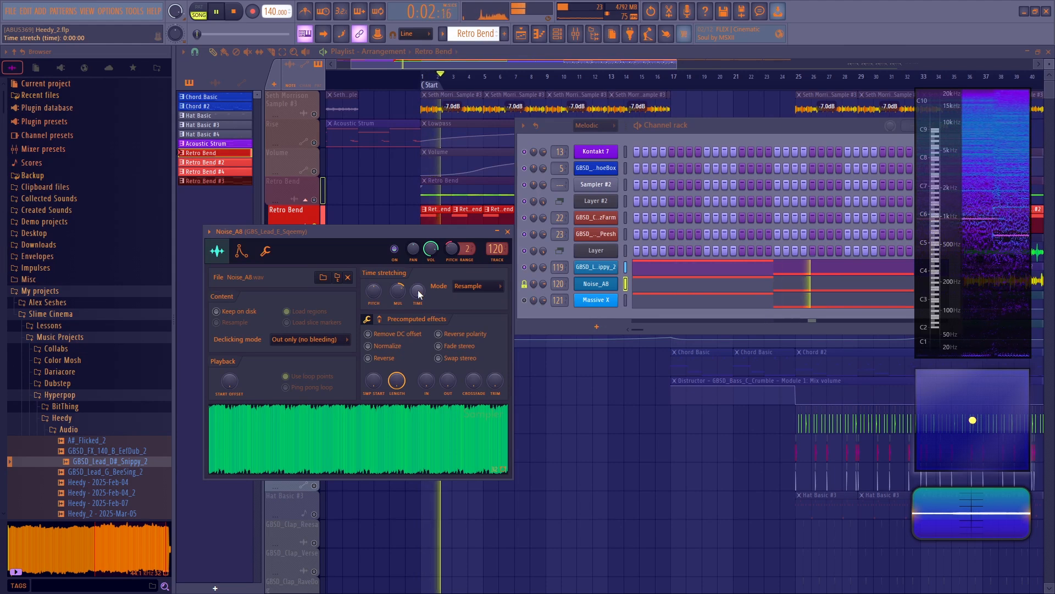
key("space")
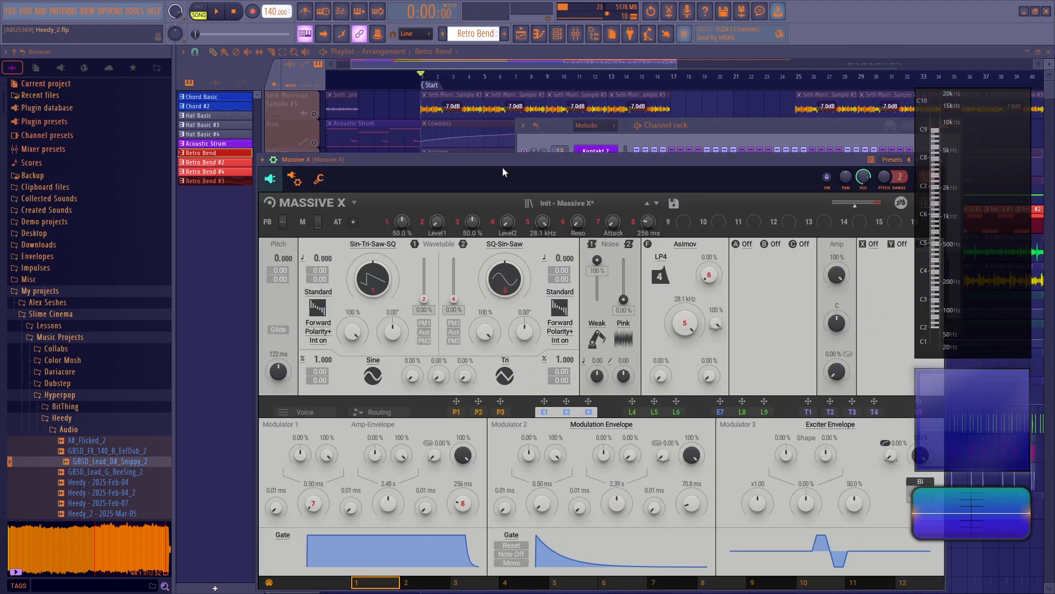
Step: View the Massive X instrument used by Retro Bend, close it and play the pattern with the Noise_A8 channel muted
left_click_drag(501, 161, 455, 128)
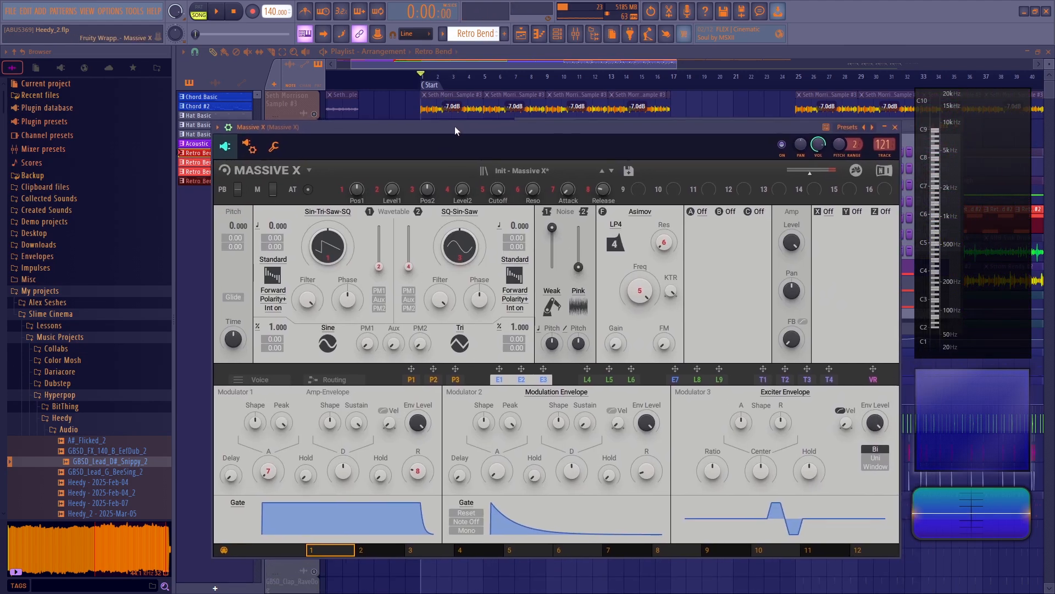
left_click(892, 127)
key("space")
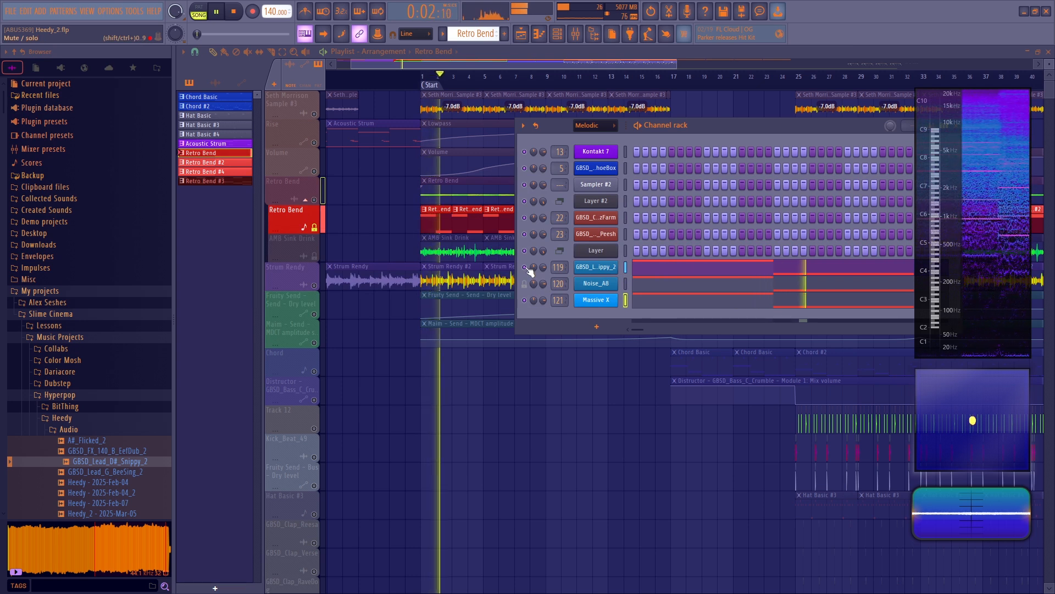
key("space")
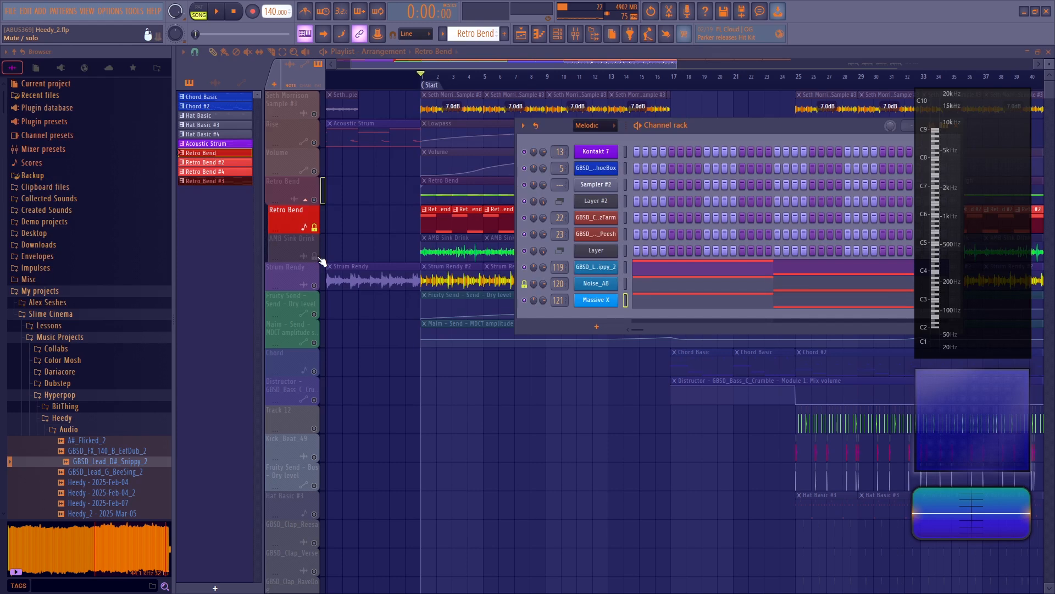
Step: Unmute the AMB Sink Drink track, locate its source sample in the browser from the clip settings, and play it with Retro Bend
left_click(321, 260)
double_click(459, 245)
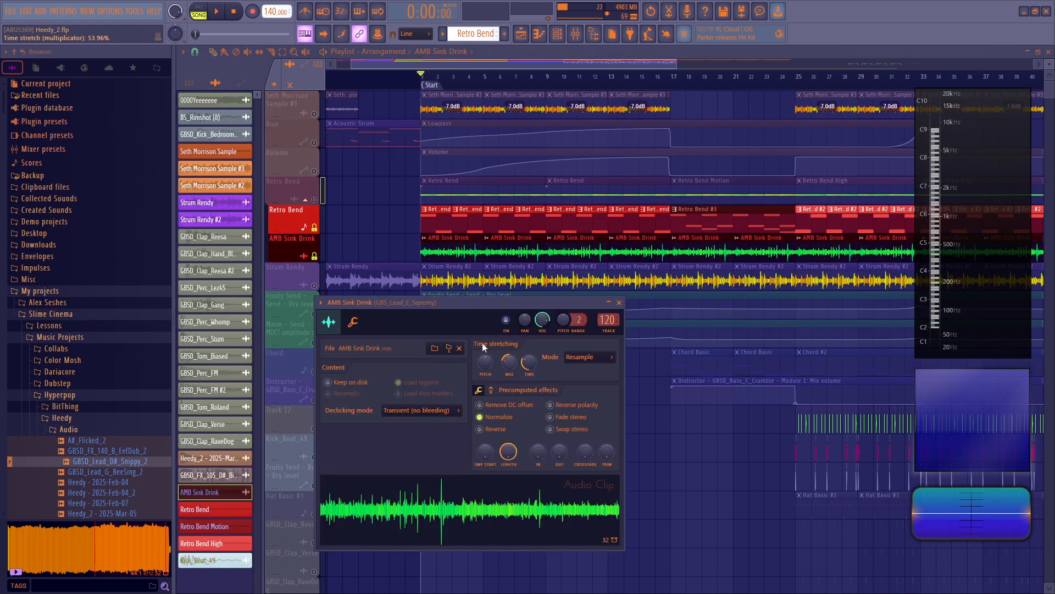
left_click(456, 352)
left_click(107, 481)
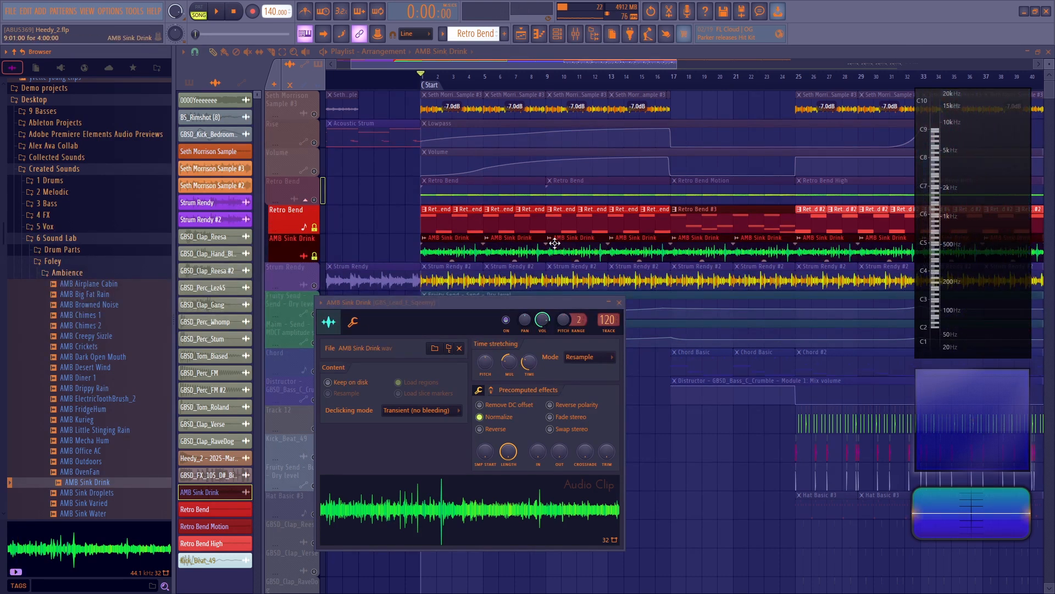
key("space")
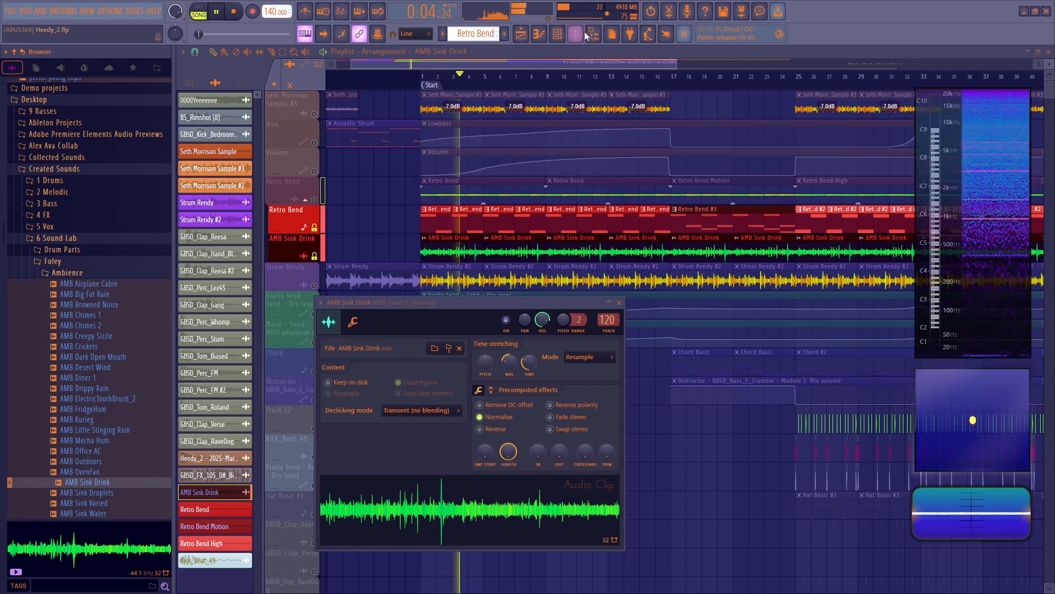
key("space")
Step: Show the mixer and inspect the Frequency Shifter and Pro-Q 3 effects on mixer track 120
key("F9")
left_click(739, 290)
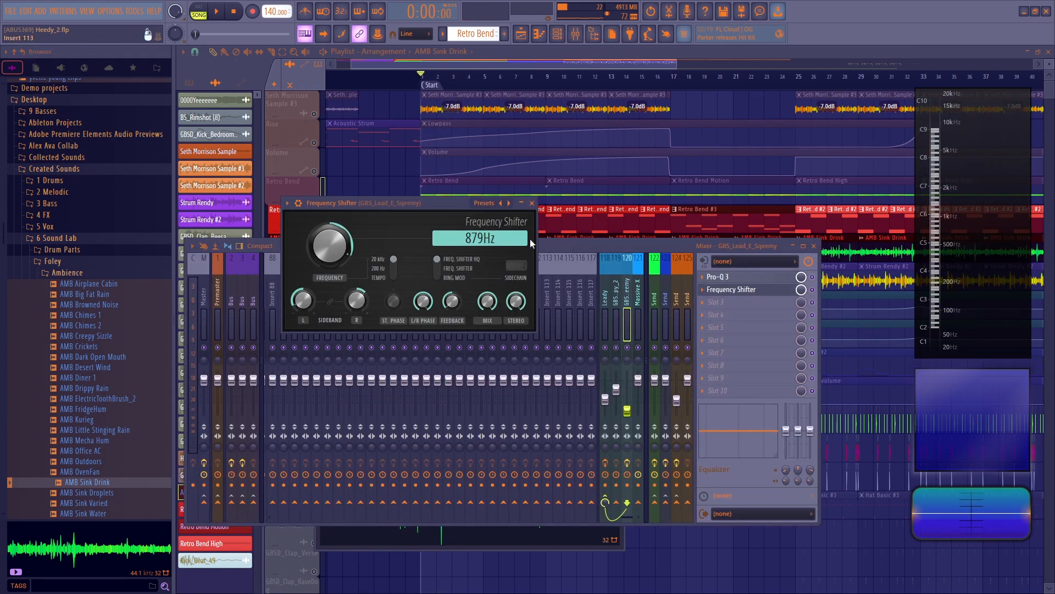
left_click(531, 203)
left_click(740, 277)
left_click(744, 171)
Step: Open Snap Heap on the Leady mixer track, play the arrangement with its modulation in view, and close it
left_click(638, 319)
left_click(601, 322)
left_click(718, 277)
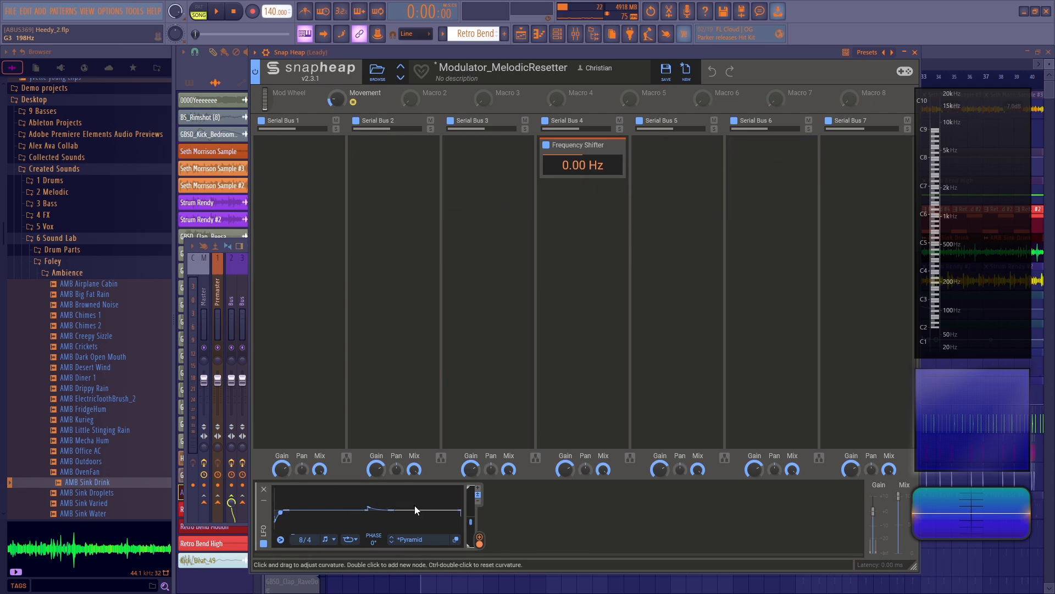
key("space")
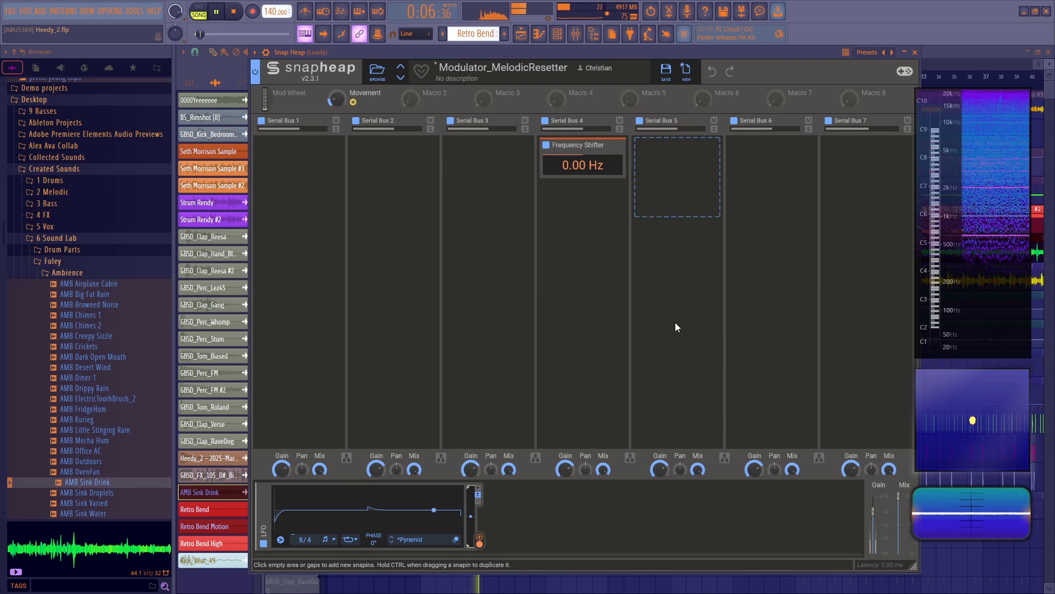
key("space")
left_click(915, 52)
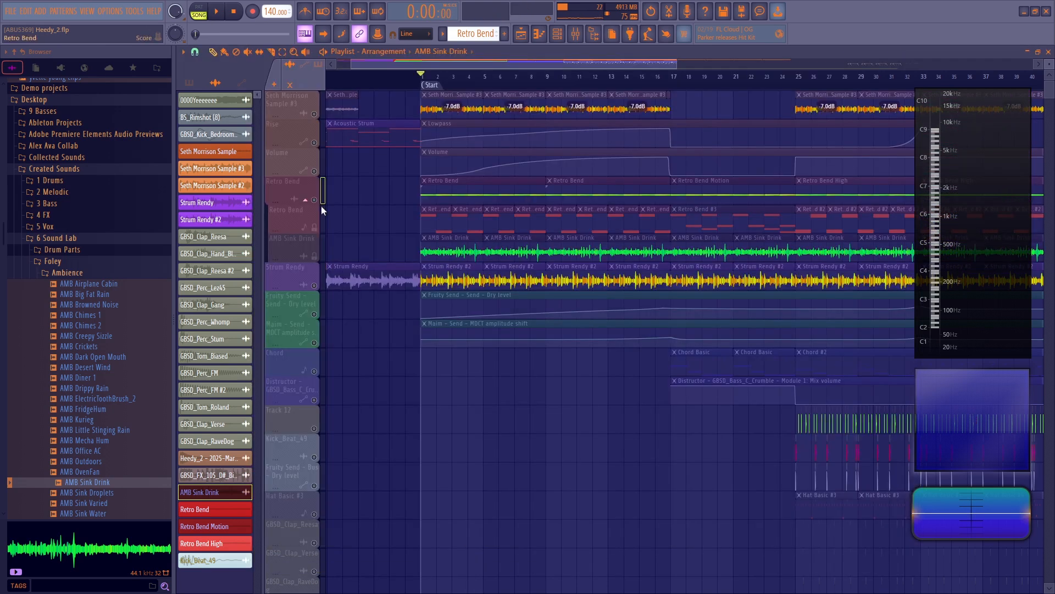
Step: Unmute the Retro Bend pattern and AMB Sink Drink tracks, and set the playback position to bar 17
left_click(317, 227)
left_click(319, 256, "ctrl")
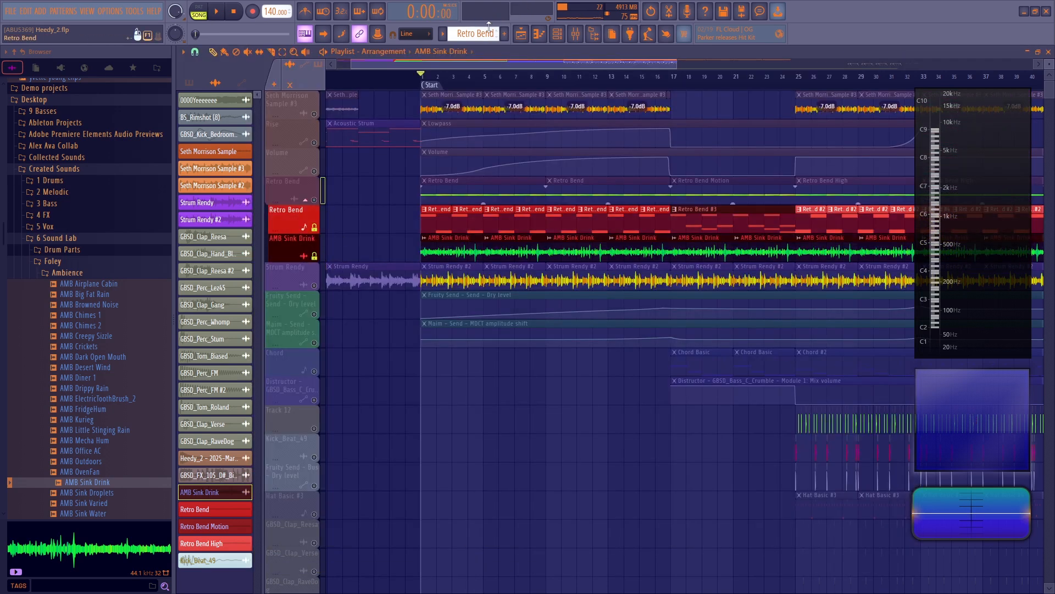
left_click_drag(494, 65, 566, 71)
scroll(497, 78, "up", 4)
left_click(410, 81)
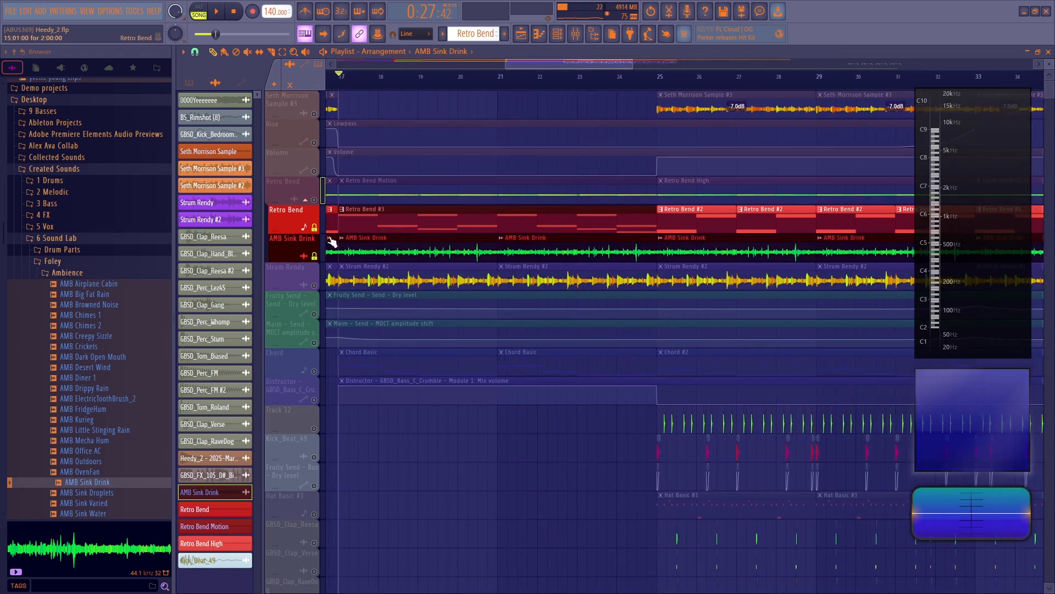
Step: Open the Retro Bend #3 pattern in the piano roll with its Massive X notes and check the channel rack
double_click(372, 214)
double_click(412, 164)
left_click(557, 34)
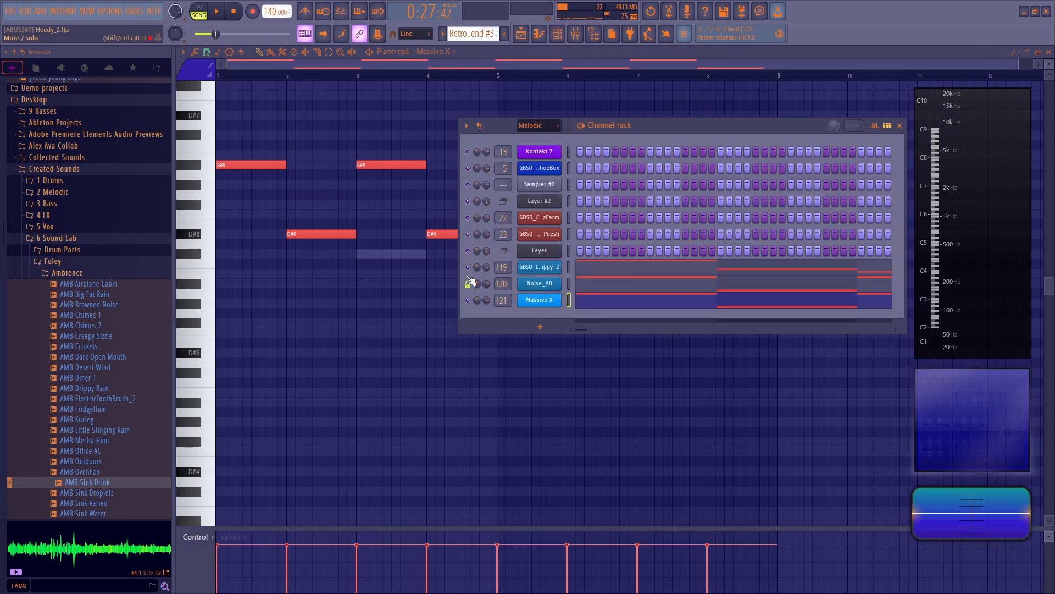
key("F6")
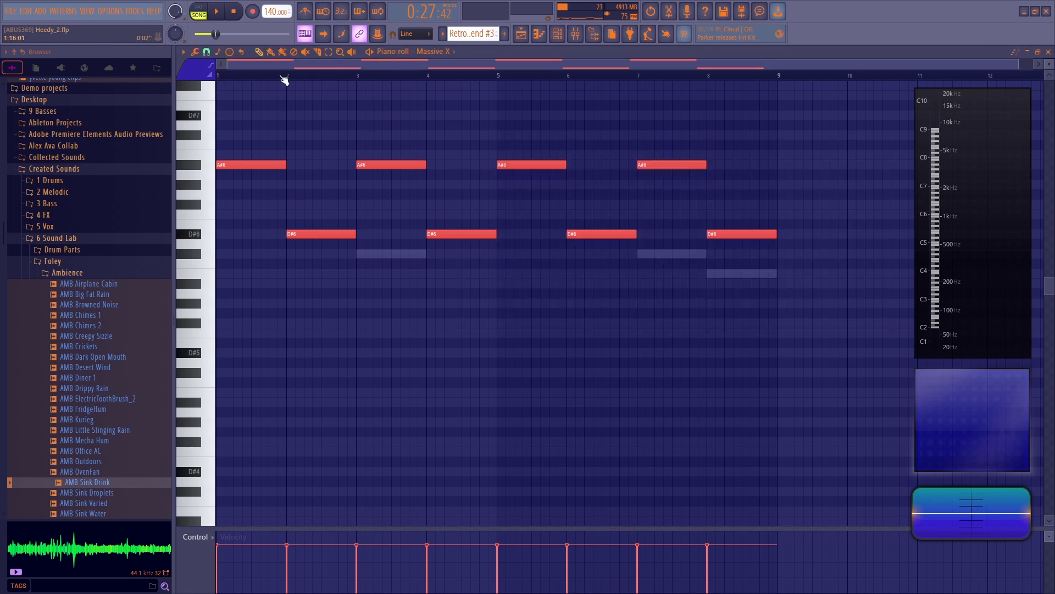
Step: Mute the Noise_A8 channel and play Retro Bend #3 while viewing the GBSD_Lead_D#_Snippy_2 notes in the piano roll
left_click(561, 35)
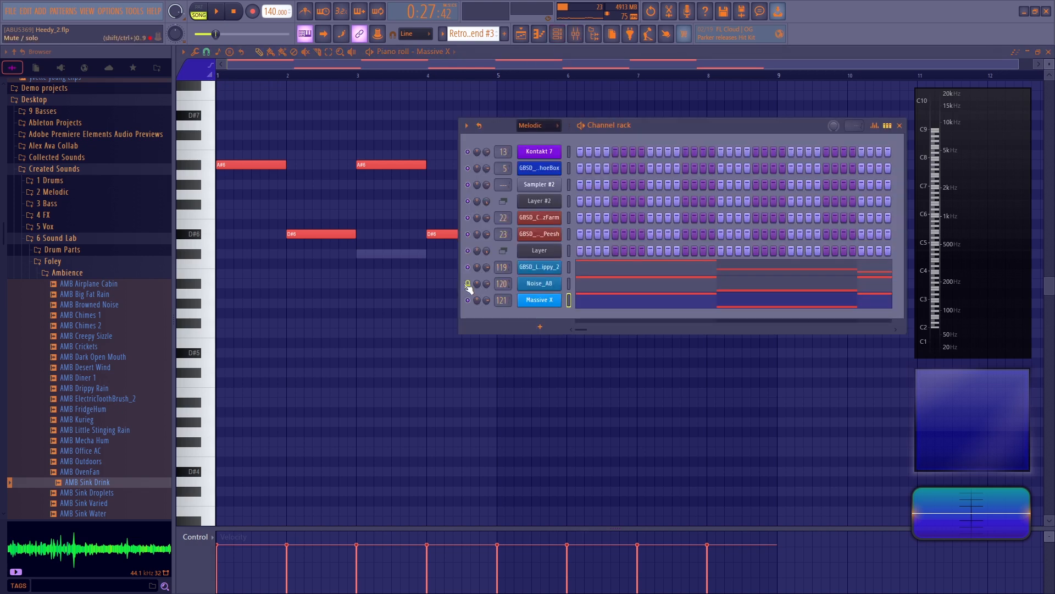
key("space")
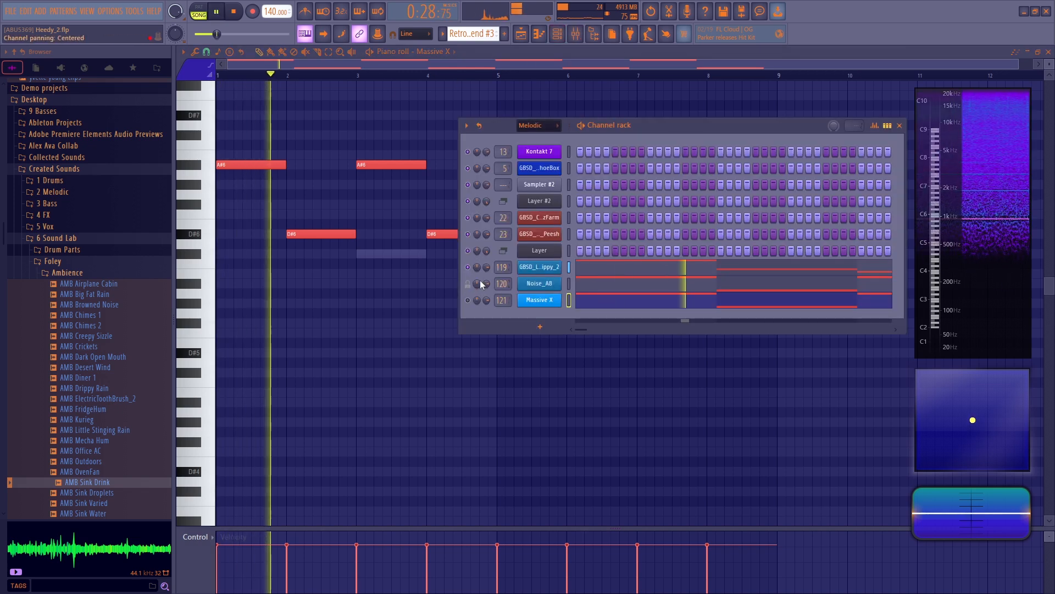
key("F6")
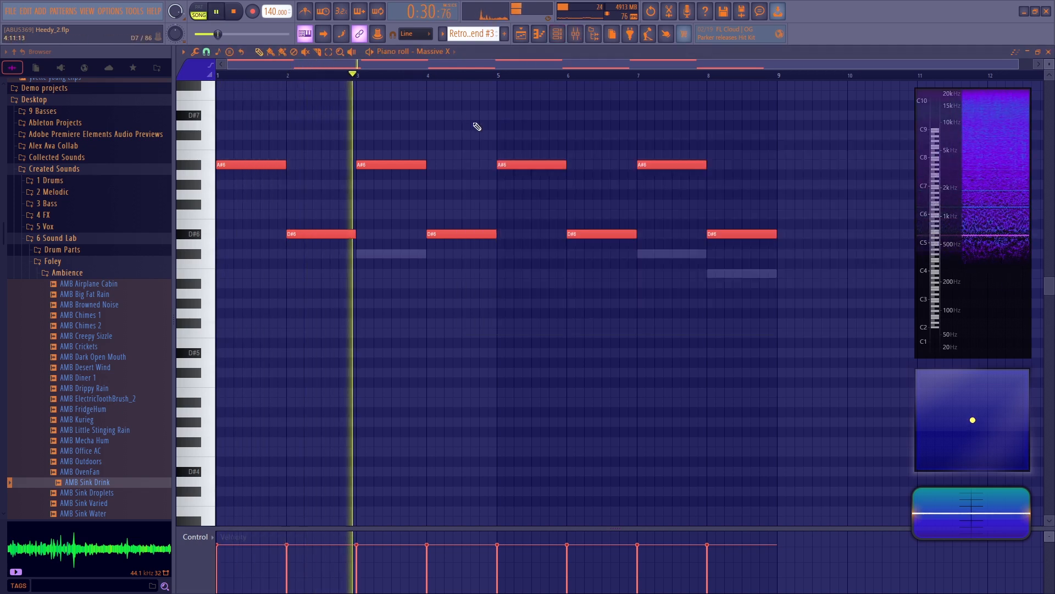
double_click(387, 256)
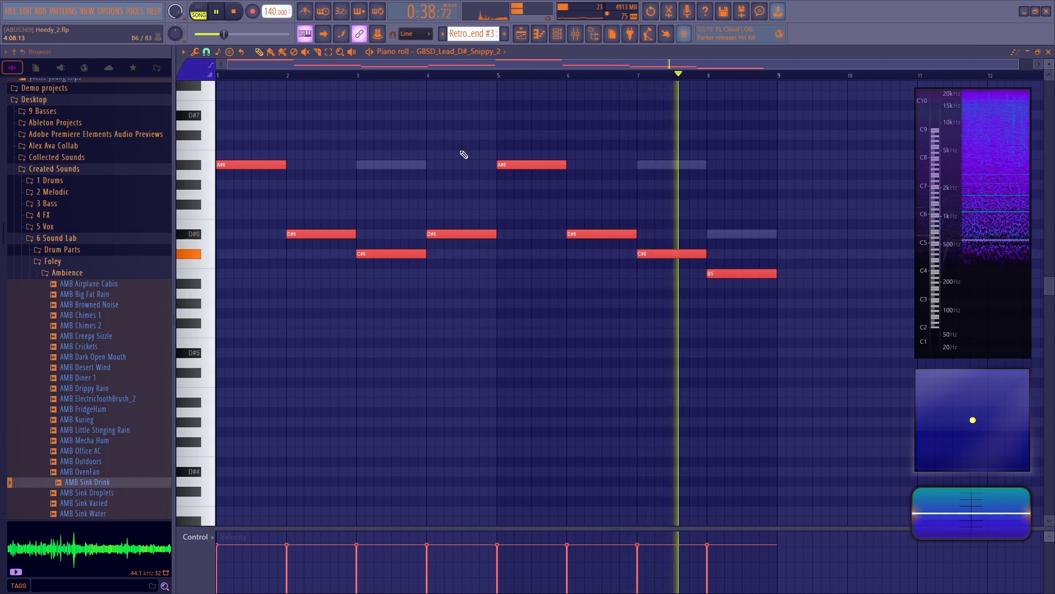
key("space")
Step: Switch the piano roll to the Noise_A8 notes, check that channel in the channel rack and play Retro Bend #3
double_click(723, 234)
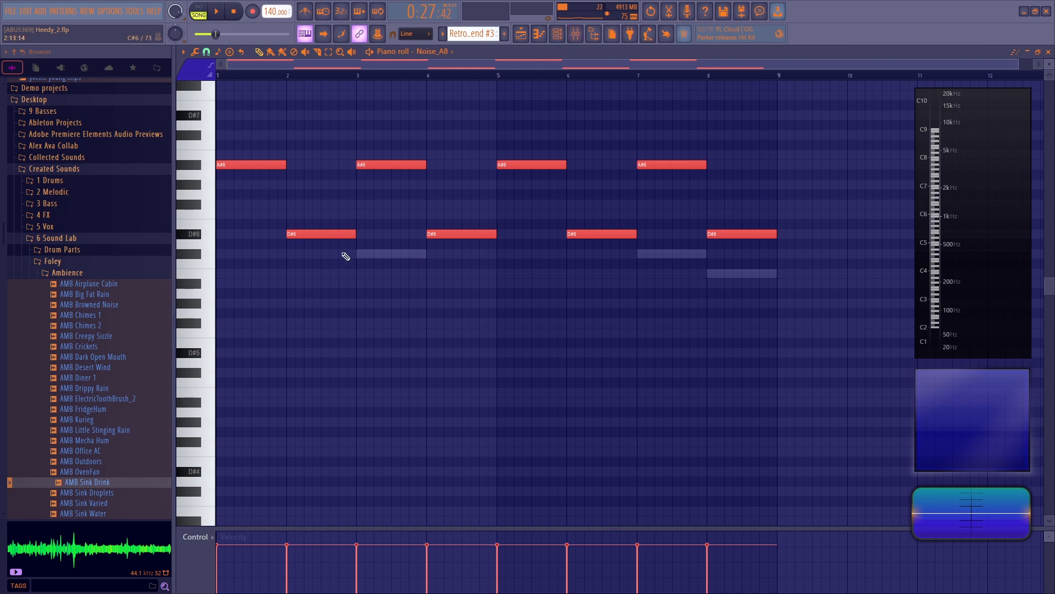
left_click(557, 33)
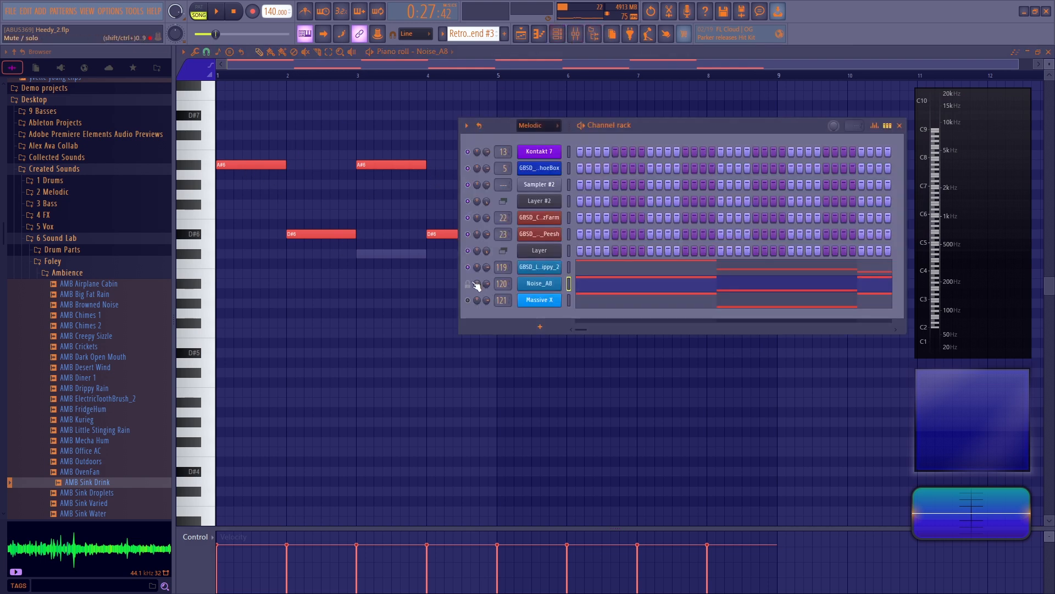
key("F6")
key("space")
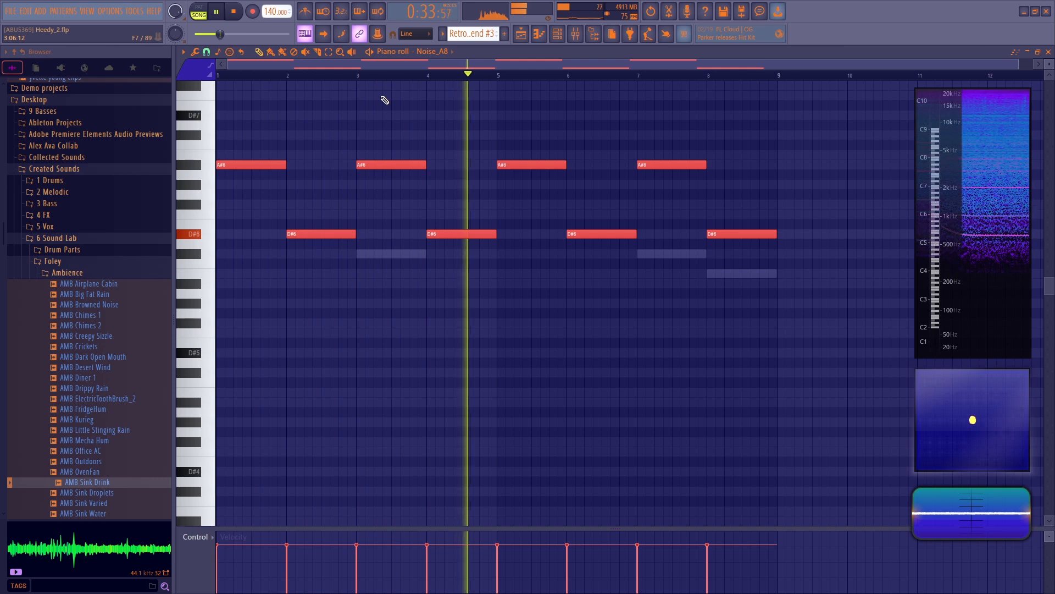
key("space")
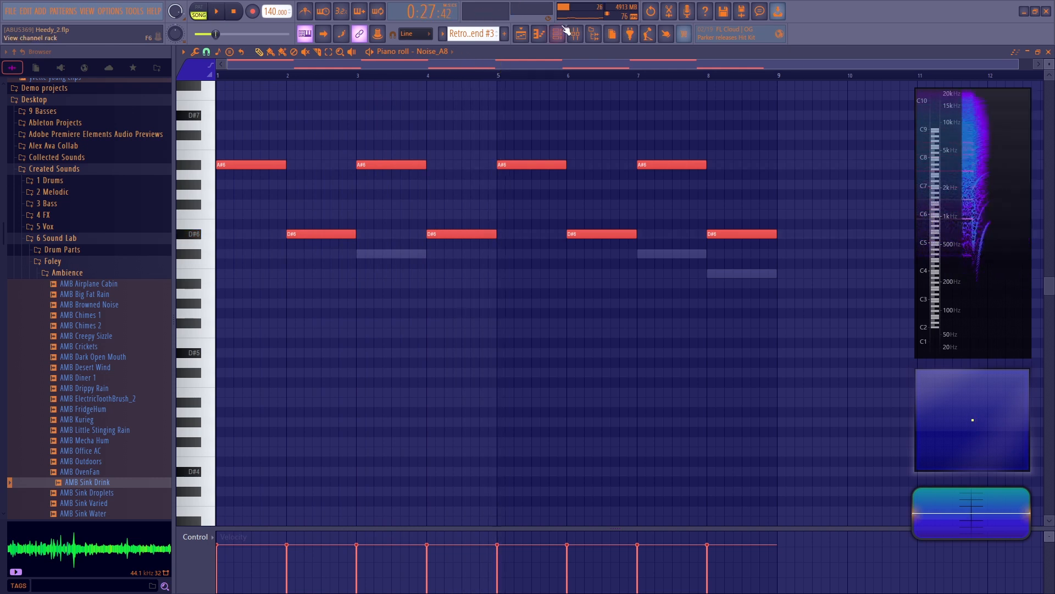
Step: Set the playlist's playback position to bar 25, and open the Retro Bend #2 pattern in the piano roll to audition its A#6 and D#7 notes
left_click(523, 35)
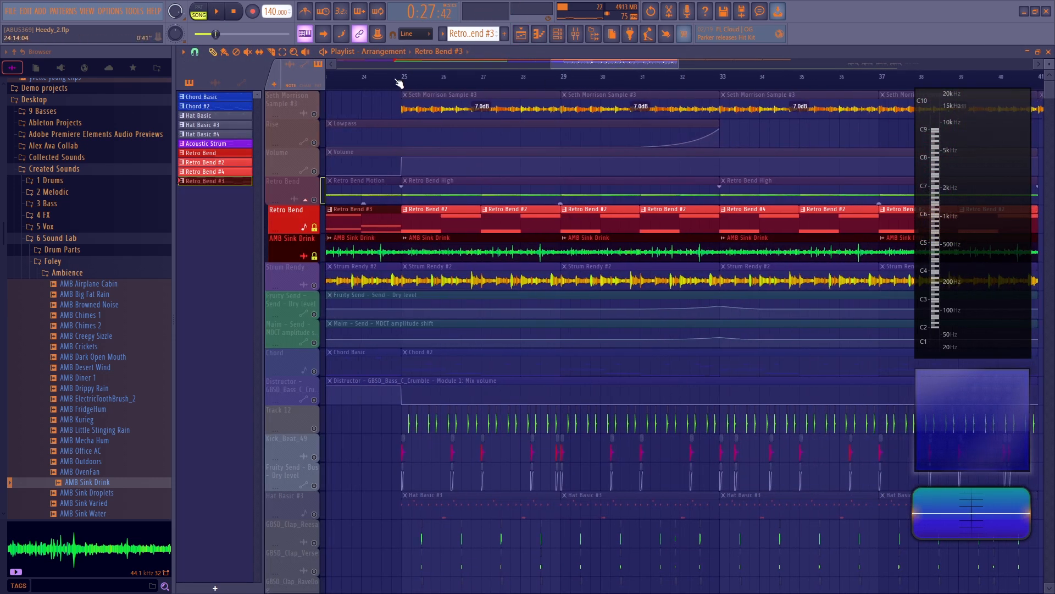
left_click_drag(411, 77, 408, 79)
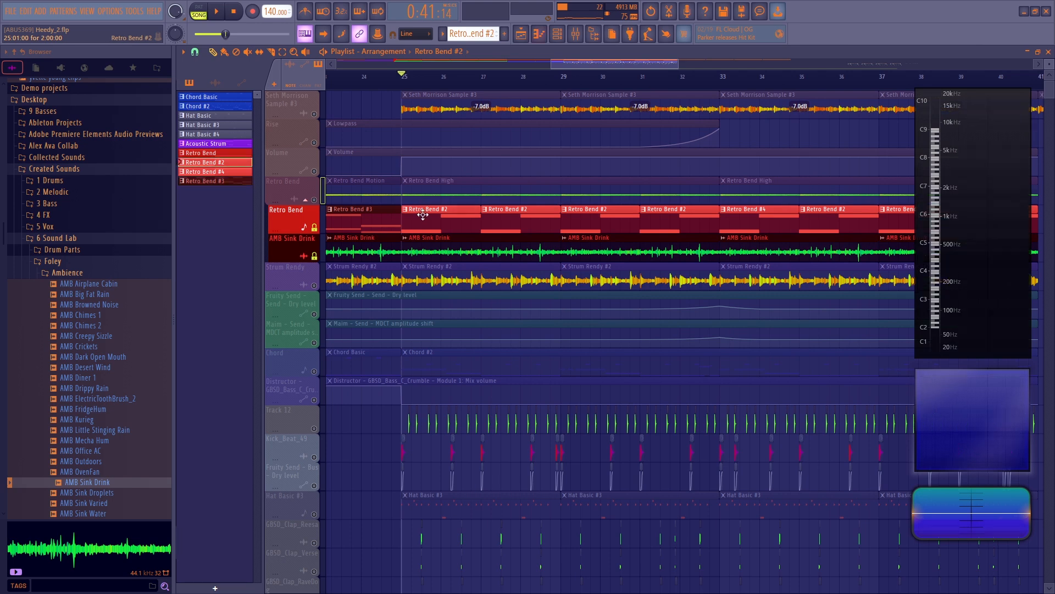
double_click(423, 215)
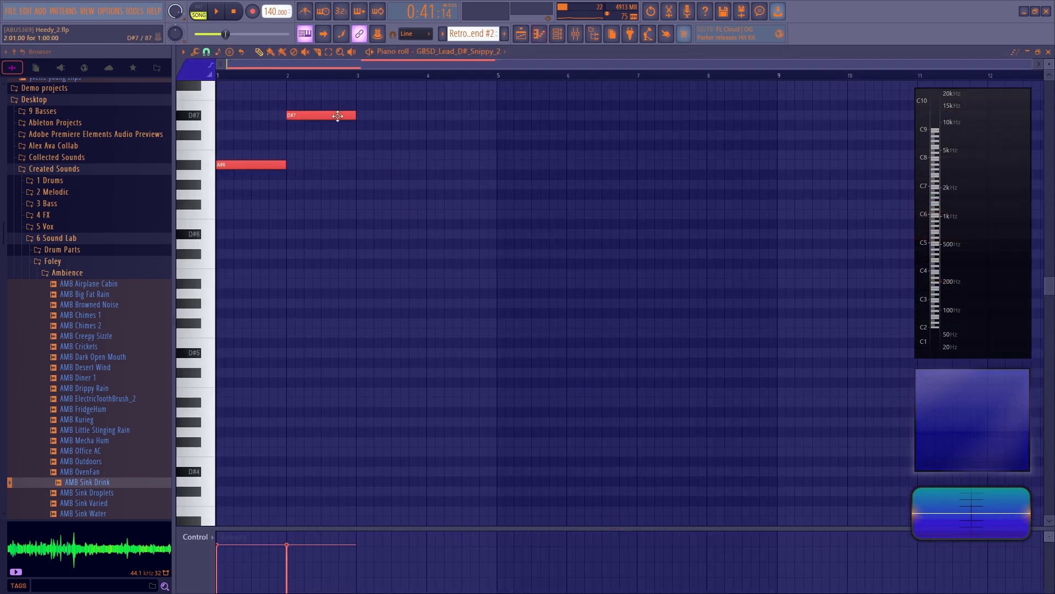
left_click(263, 165)
left_click(300, 114)
Step: Return to the playlist and play the Retro Bend #2 section from bar 25
left_click(522, 34)
key("space")
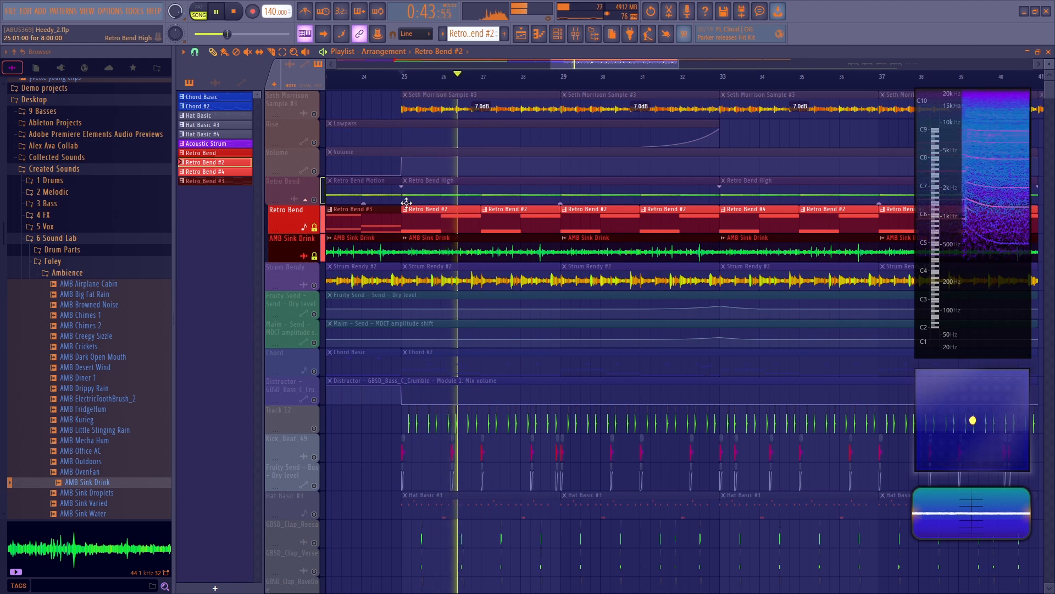
key("space")
Step: Move the playback position to bar 15 and mute the Retro Bend pattern and AMB Sink Drink tracks
scroll(592, 65, "down", 2)
left_click_drag(592, 65, 523, 80)
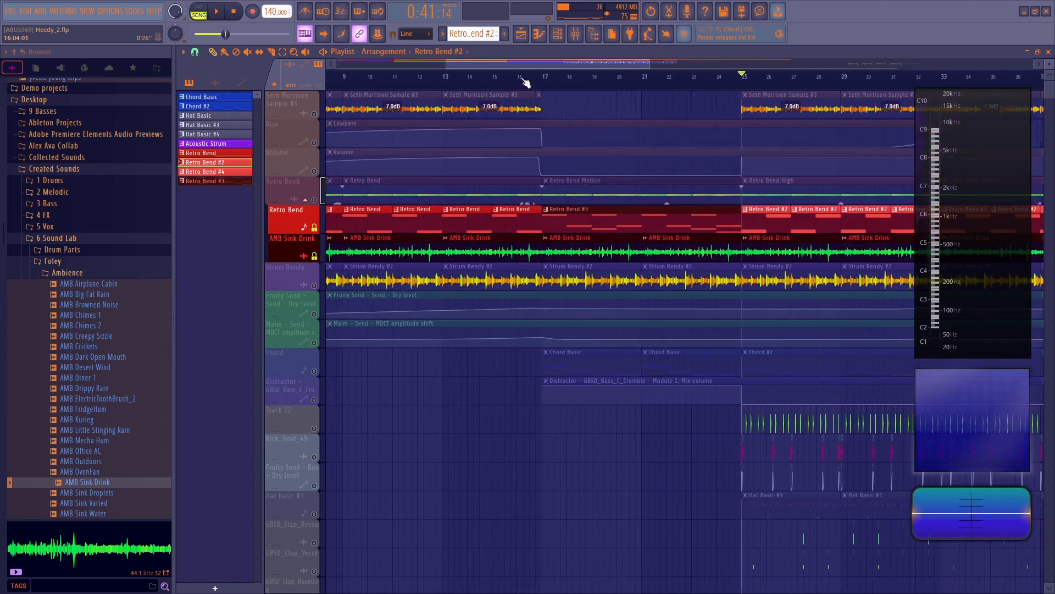
left_click(510, 77)
scroll(493, 66, "down", 2)
left_click_drag(311, 228, 320, 262)
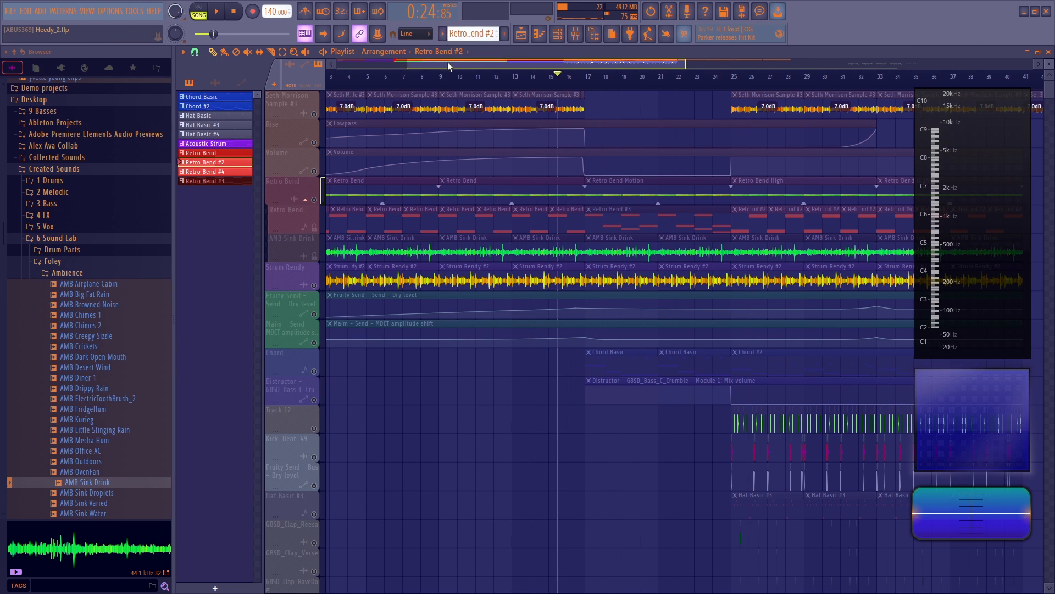
Step: Turn on the main Retro Bend track, return the playback position to bar 1 and restore the tracks outside its group
left_click_drag(439, 60, 417, 61)
left_click(315, 200)
left_click(362, 76)
left_click(367, 80)
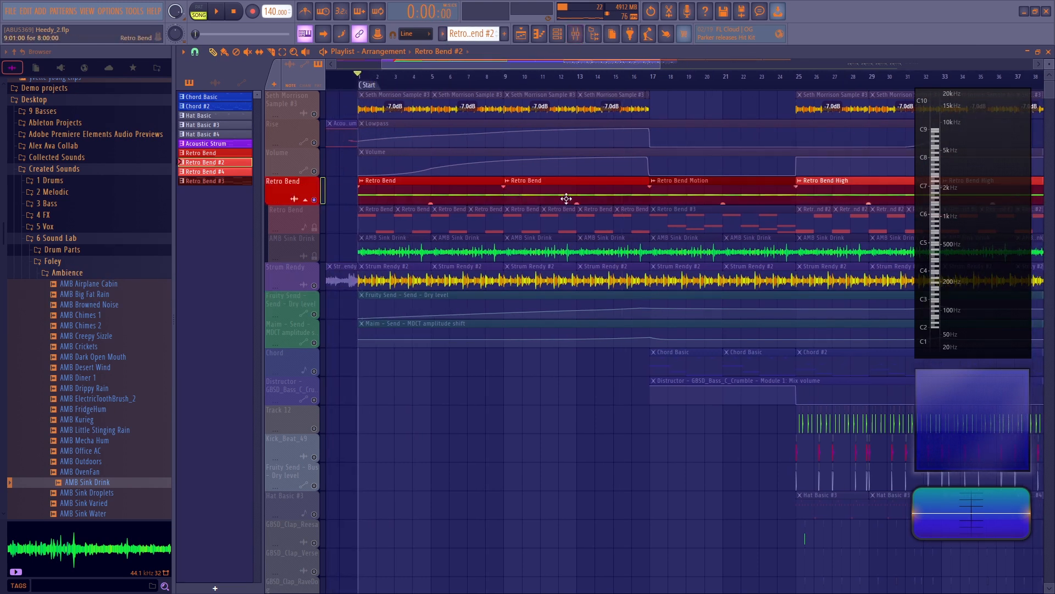
right_click(315, 200)
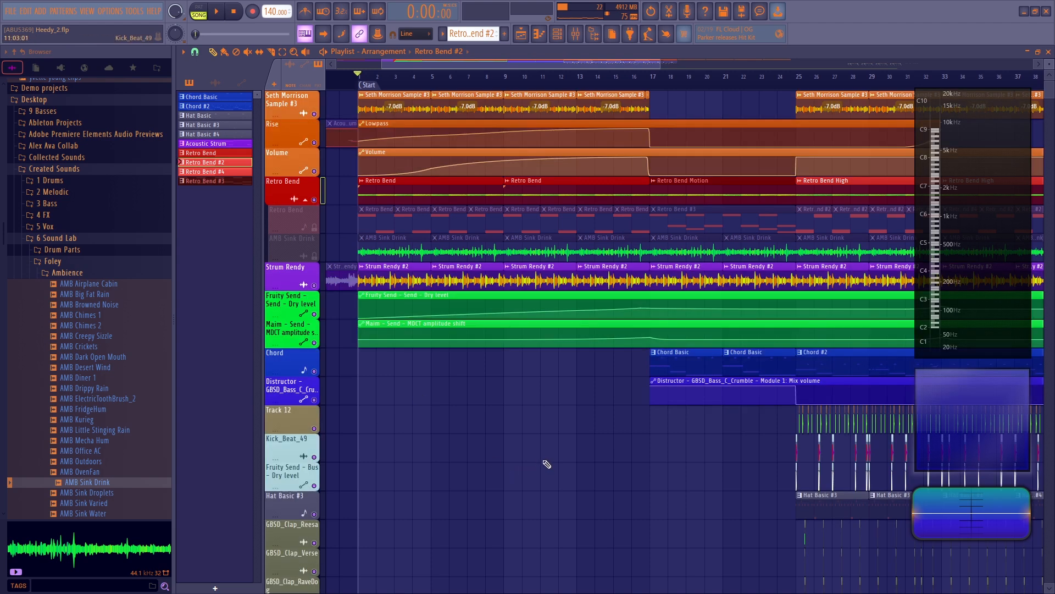
Step: Show the mixer and select the green Send track to view its effect chain
left_click(577, 36)
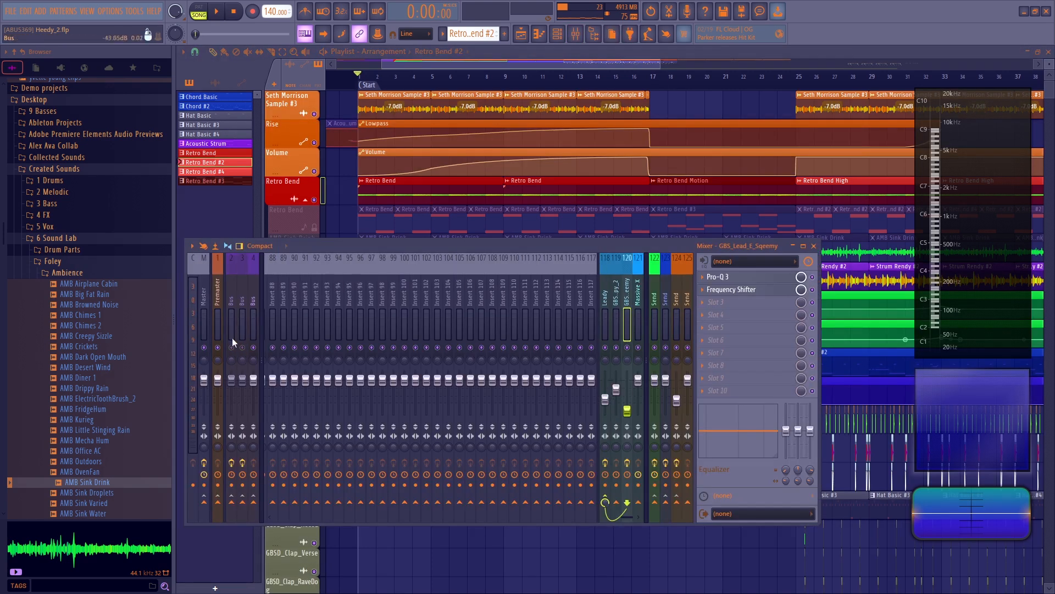
scroll(647, 308, "up", 2)
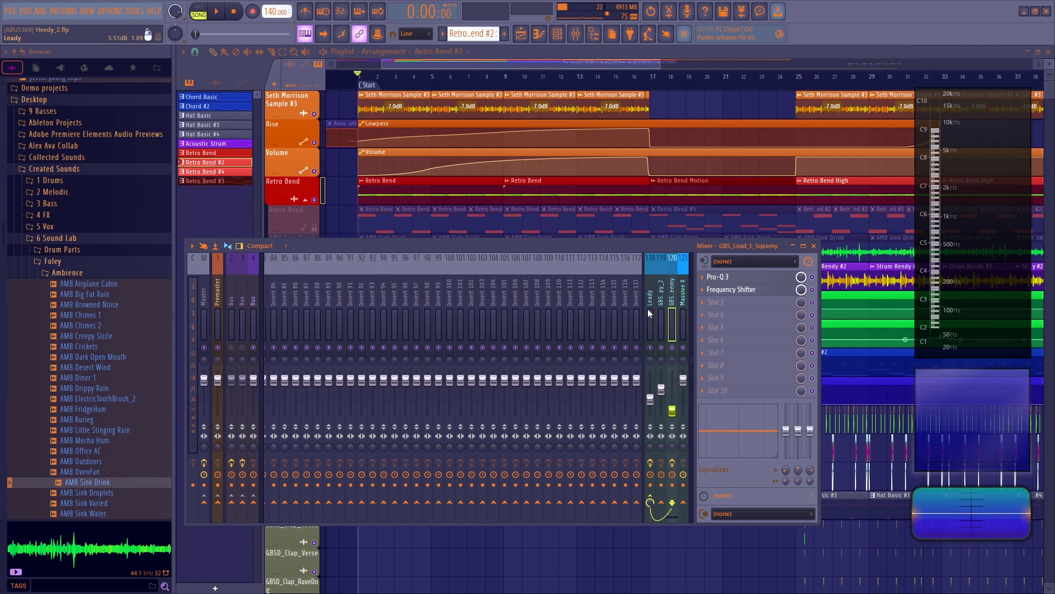
scroll(642, 320, "down", 2)
left_click(652, 315)
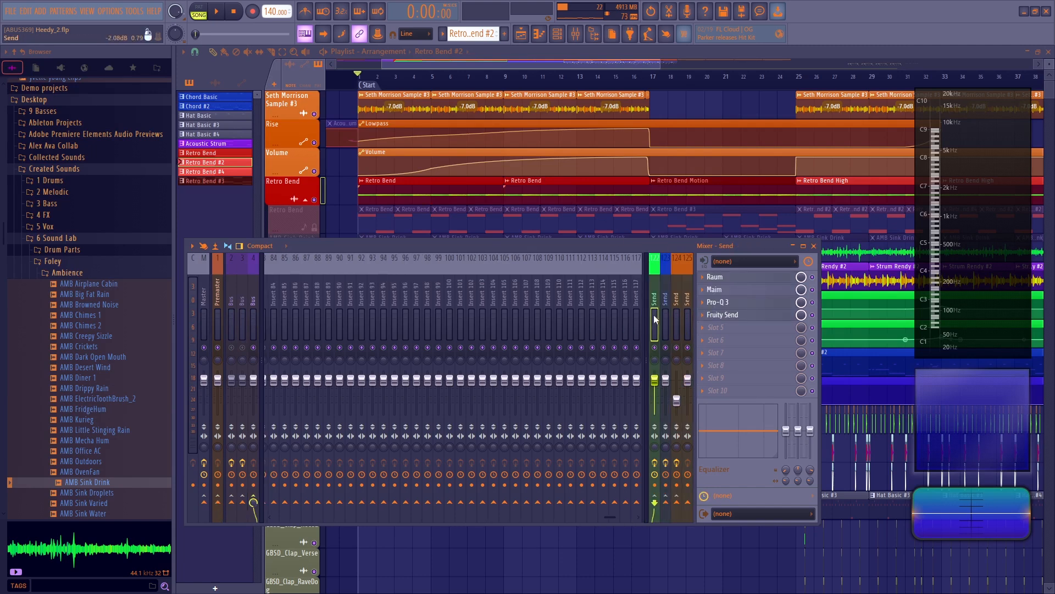
Step: Set the playback position to bar 9 and view the effect chains of the Strum Rendy #2 and green Send mixer tracks
left_click(534, 82)
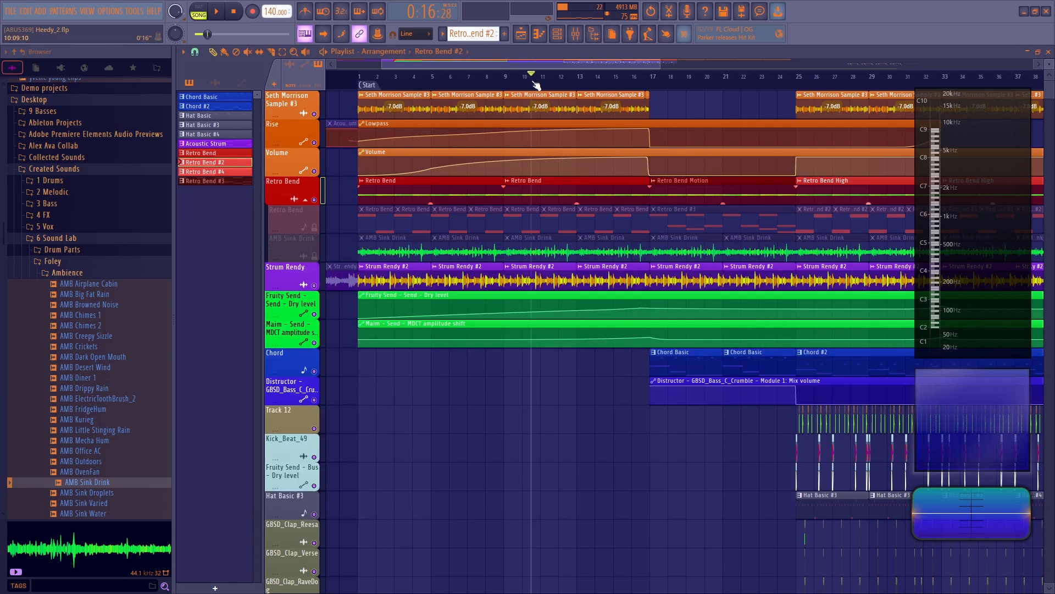
scroll(316, 304, "up", 20)
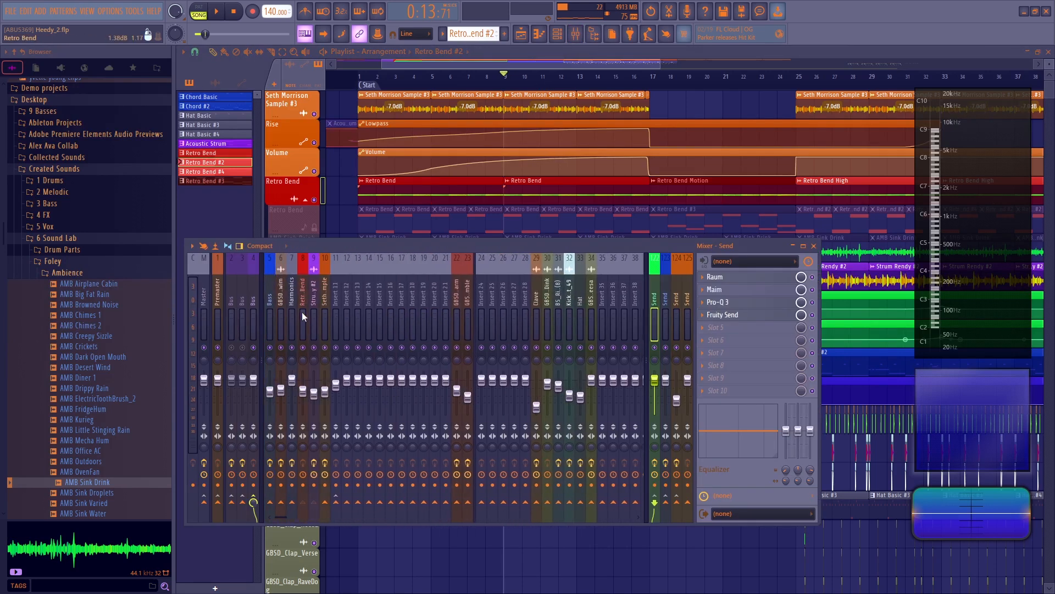
left_click(313, 314)
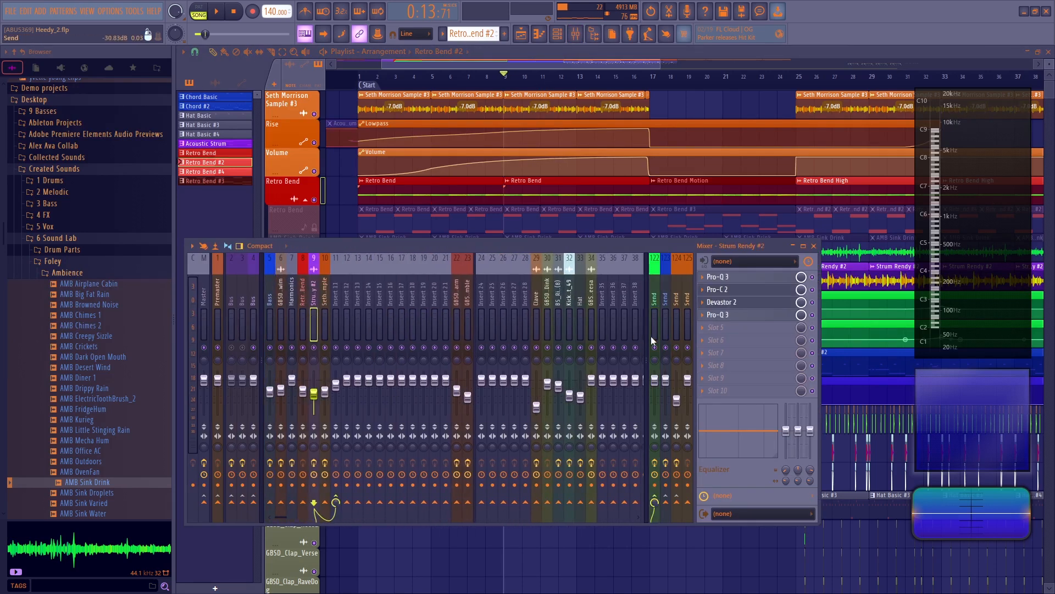
left_click(654, 320)
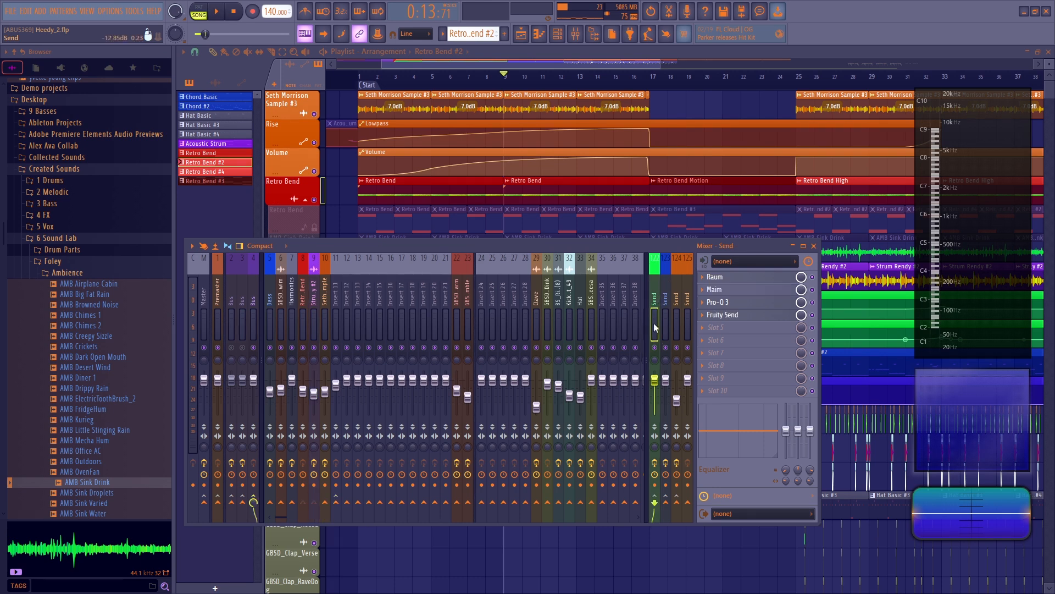
Step: View the Send track's Raum, Maim, Fruity Send and Pro-Q 3 effects, leaving Maim and Fruity Send open
left_click(735, 278)
left_click(714, 291)
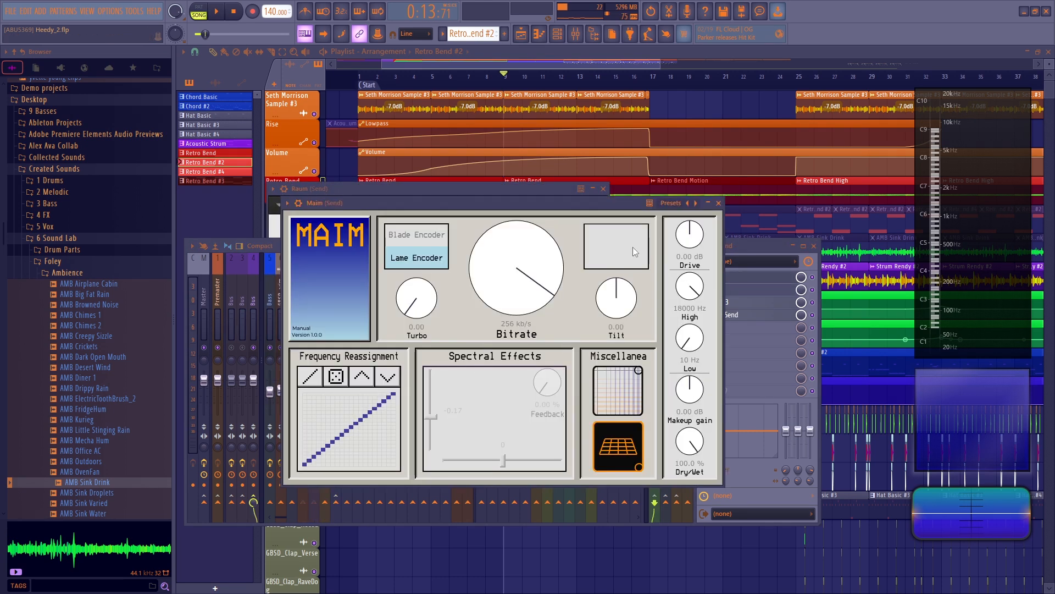
left_click(604, 189)
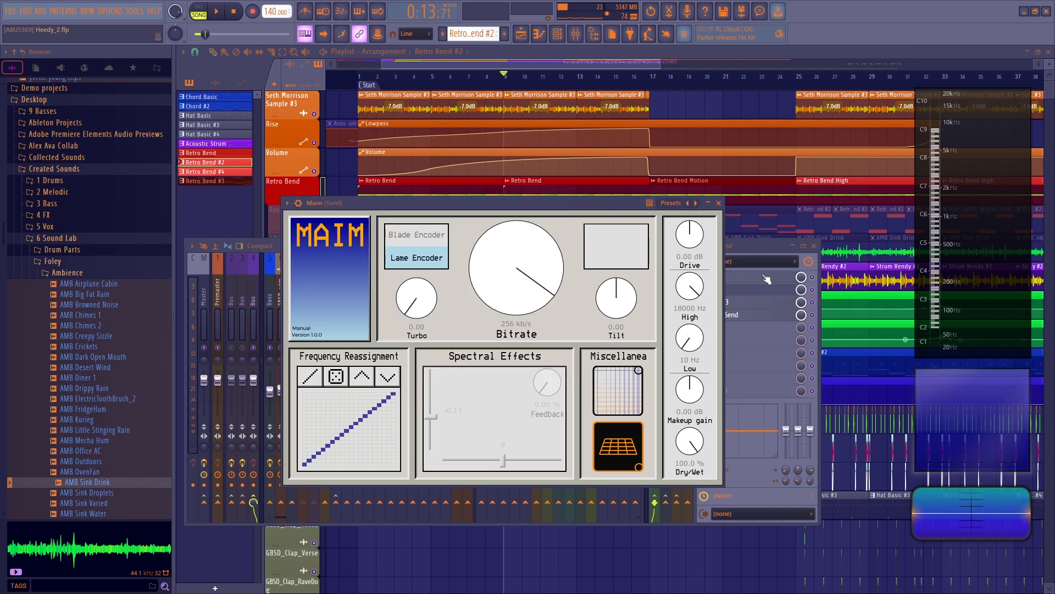
left_click(748, 319)
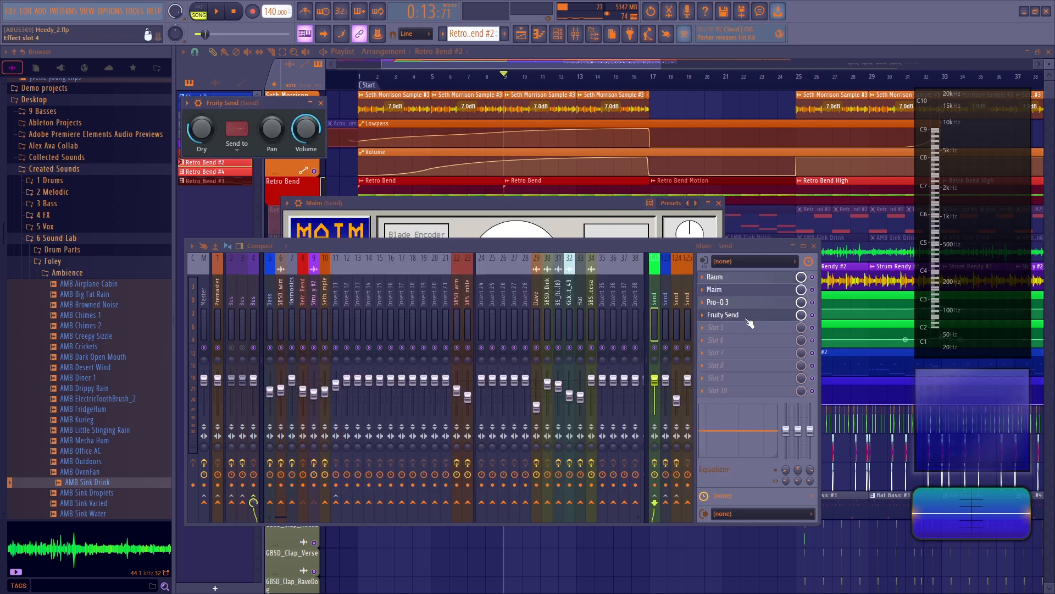
left_click(725, 303)
left_click(662, 117)
left_click(720, 289)
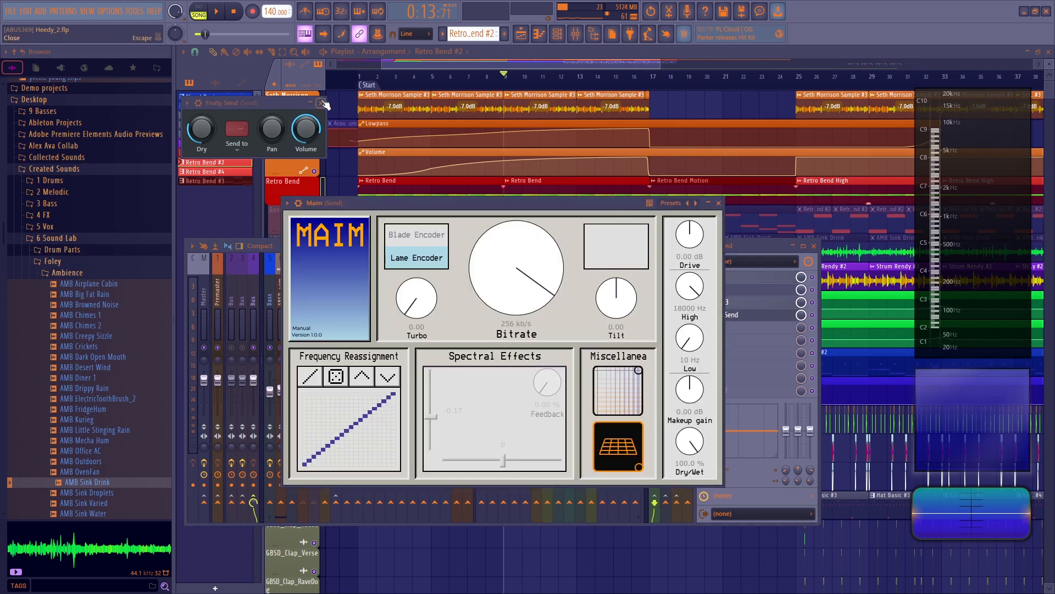
Step: Hide the mixer and arrange the Fruity Send and Maim windows clear of their green automation clips in the playlist
left_click_drag(260, 102, 499, 100)
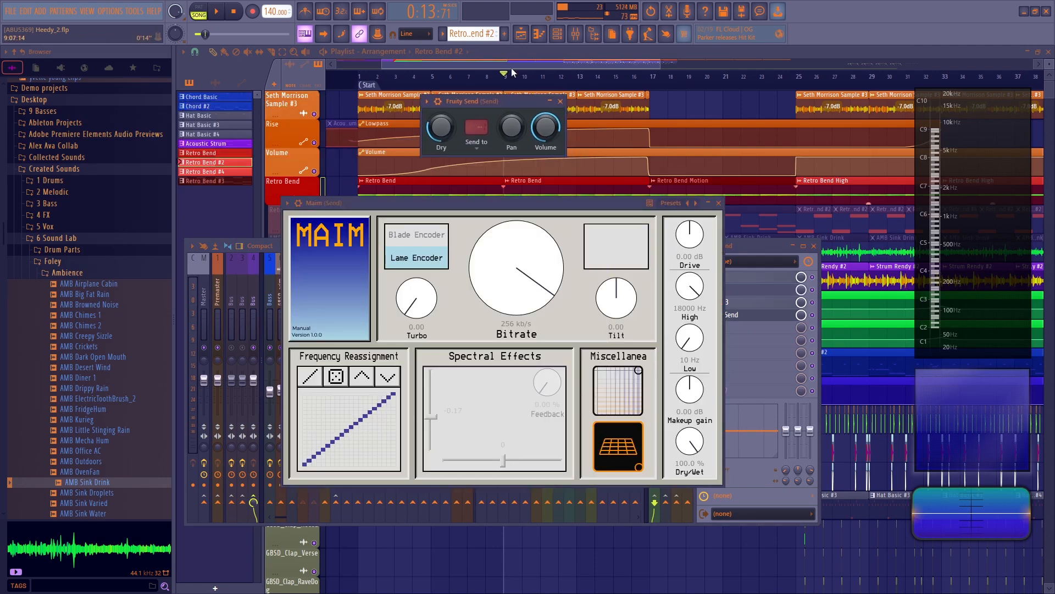
left_click(792, 245)
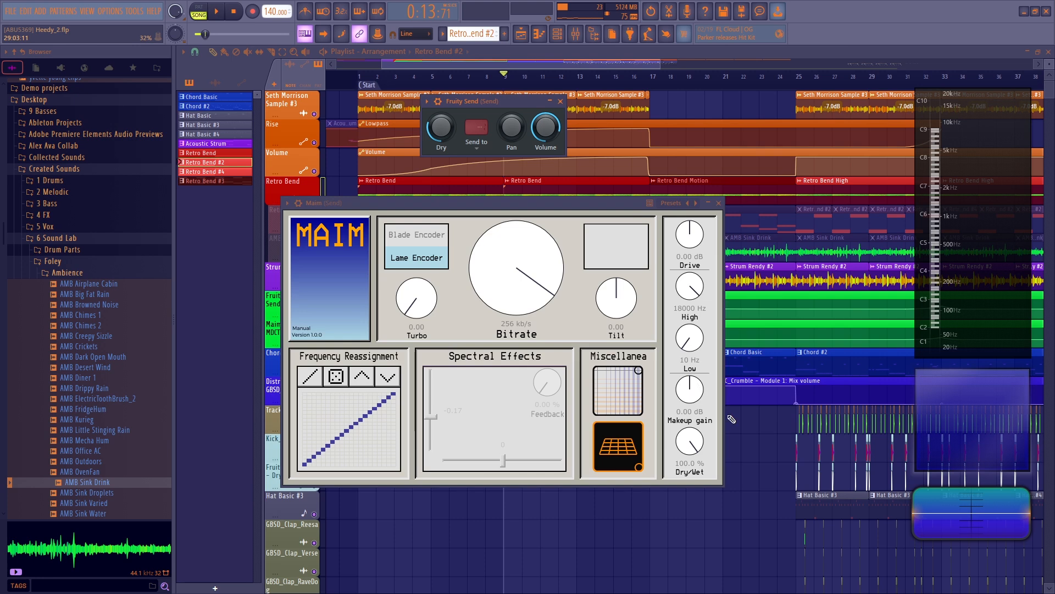
scroll(727, 260, "down", 5)
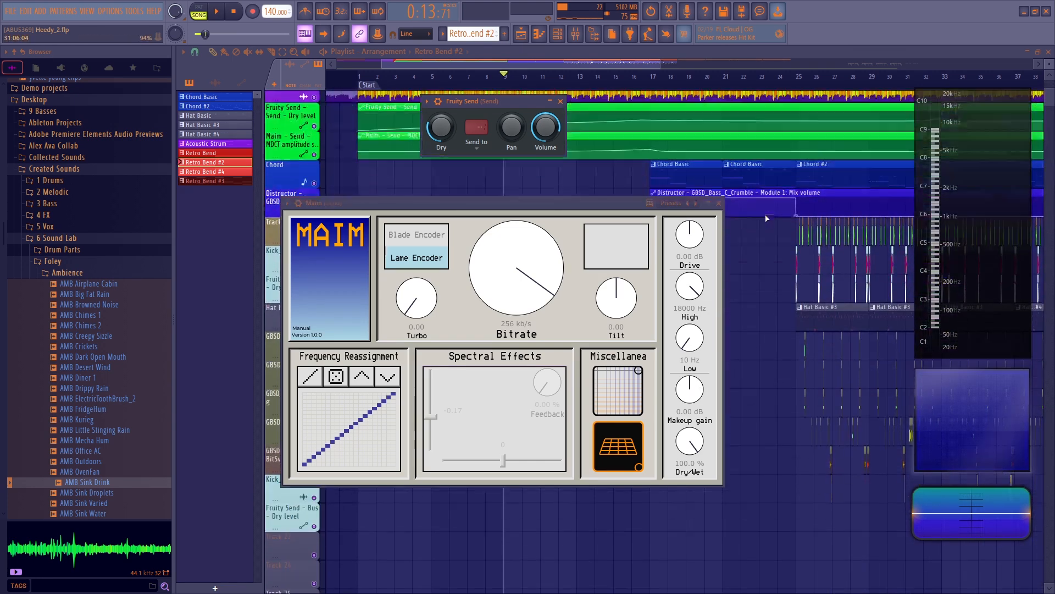
left_click_drag(511, 101, 862, 270)
left_click_drag(601, 203, 603, 236)
Step: Play from bar 9 with Maim in view, set its MDCT amplitude shift to 0.00 and close Maim
key("space")
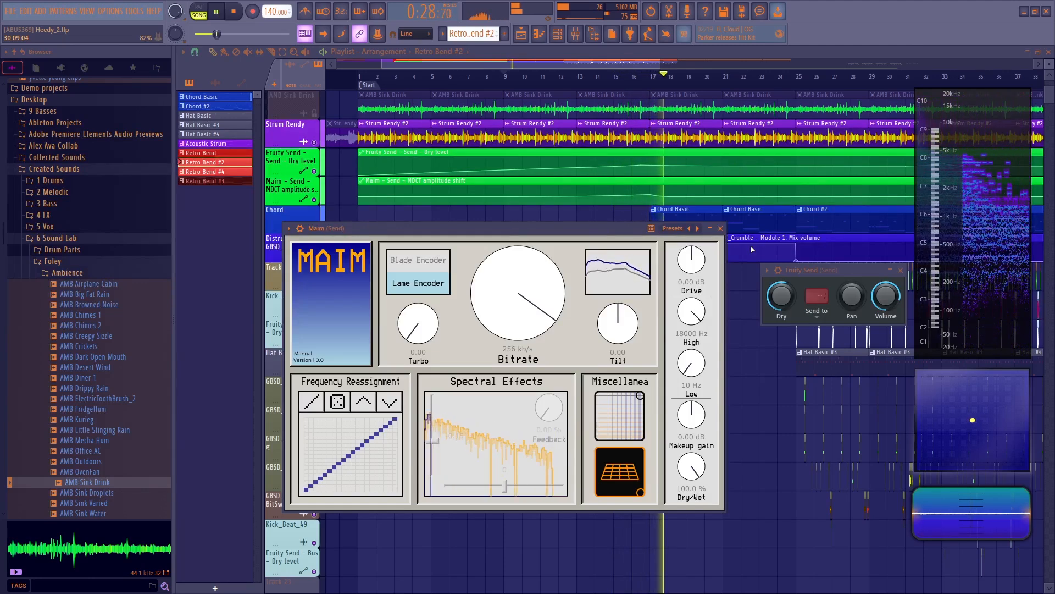
key("space")
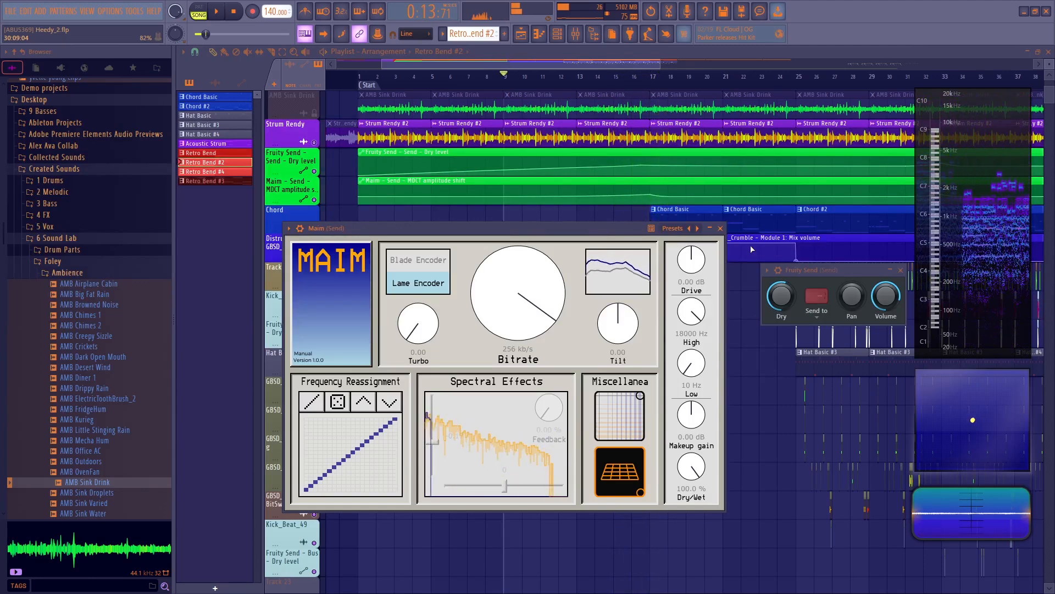
left_click_drag(432, 442, 442, 420)
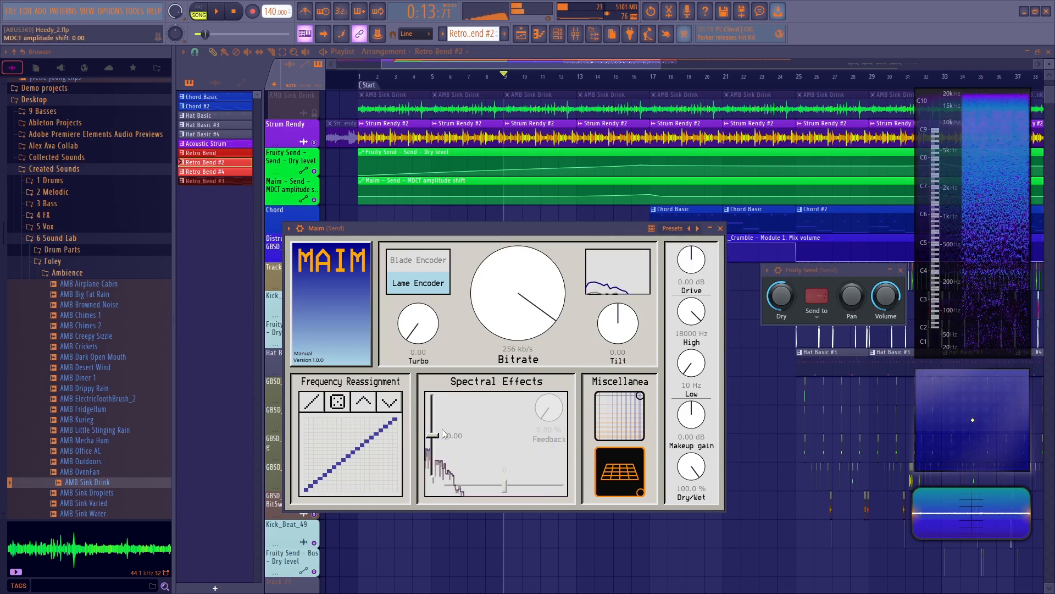
left_click(721, 229)
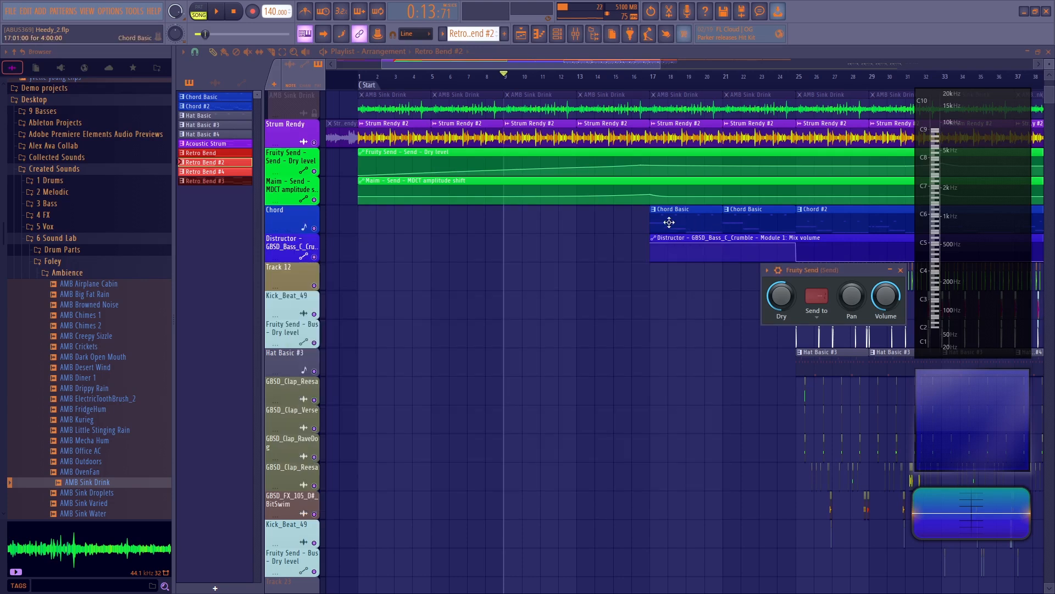
Step: Play the arrangement from bar 15 through the Retro Bend Motion and Chord Basic section
scroll(423, 137, "up", 3)
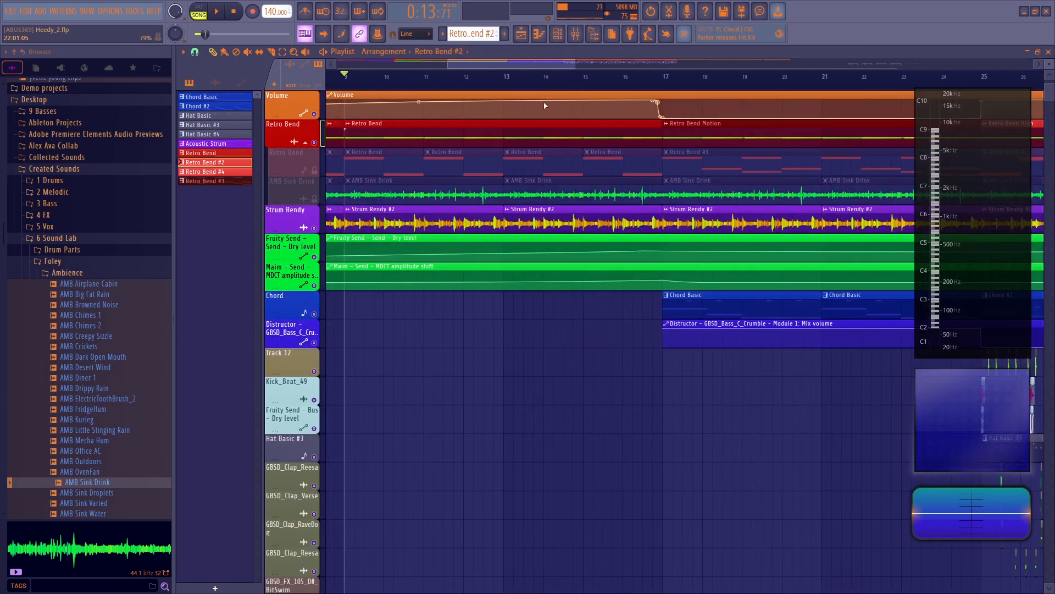
scroll(547, 80, "down", 4)
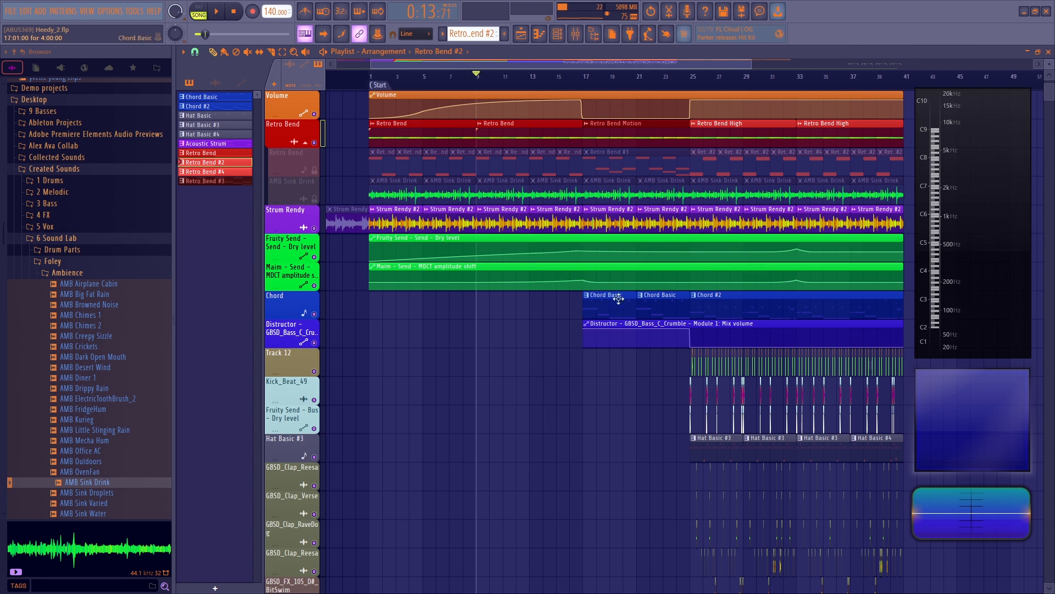
left_click_drag(561, 78, 557, 77)
key("space")
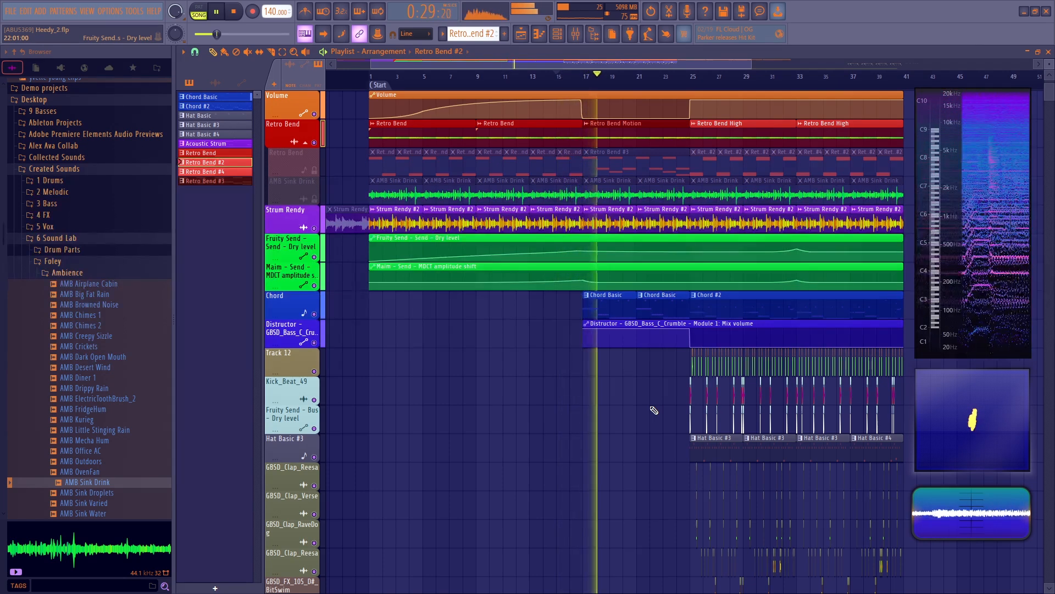
left_click_drag(592, 65, 670, 73)
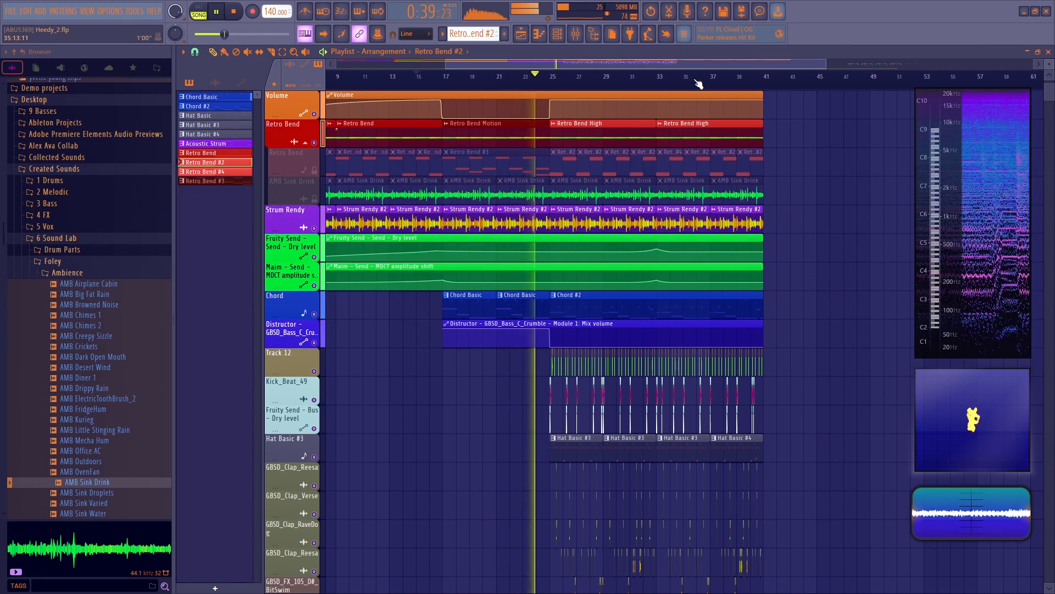
key("space")
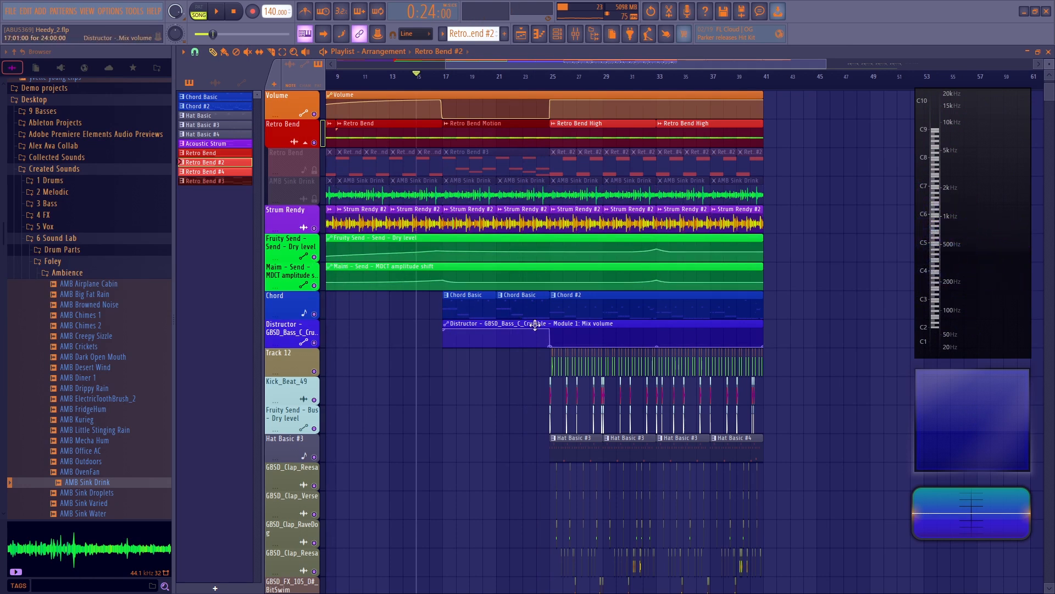
Step: Set the playback position to bar 17 and solo the Chord track together with its Distructor mix volume automation
left_click(442, 77)
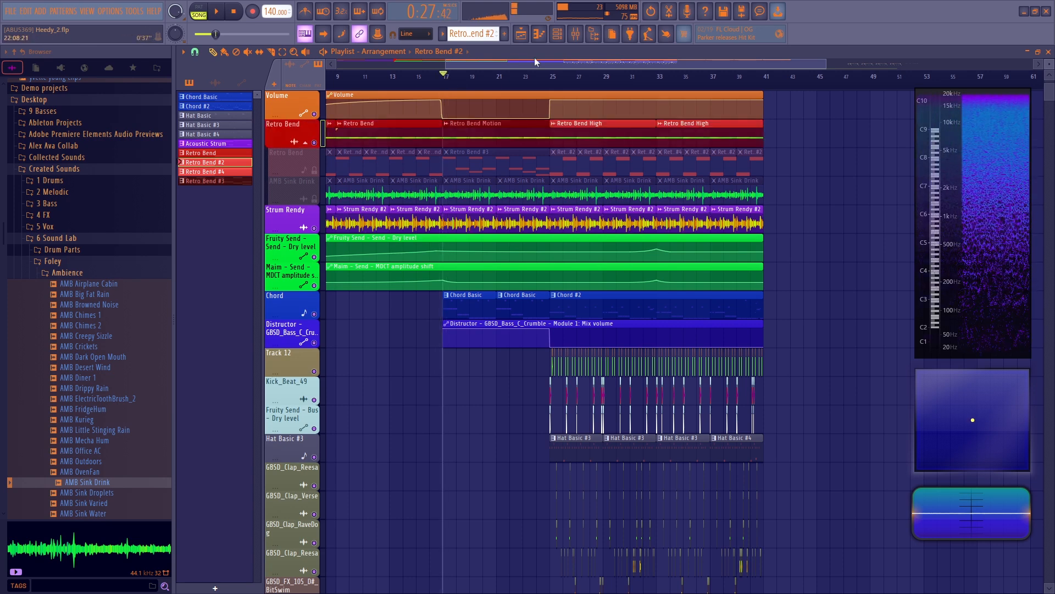
left_click(577, 35)
left_click(814, 245)
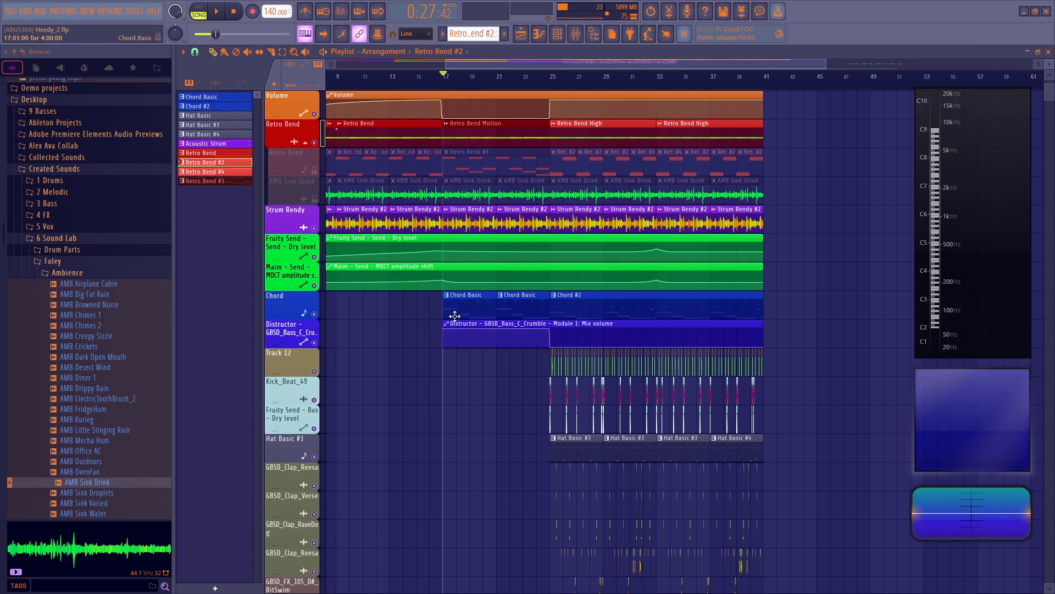
right_click(315, 315)
left_click(315, 343)
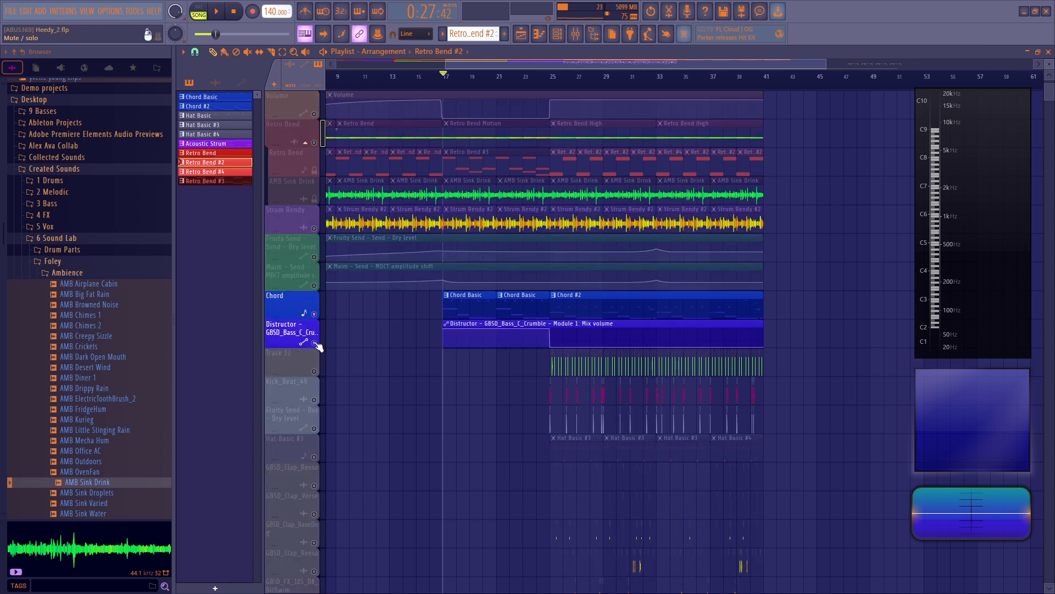
Step: Return the playback position to bar 17 and open the Chord Basic pattern's notes from bar 1
left_click(549, 85)
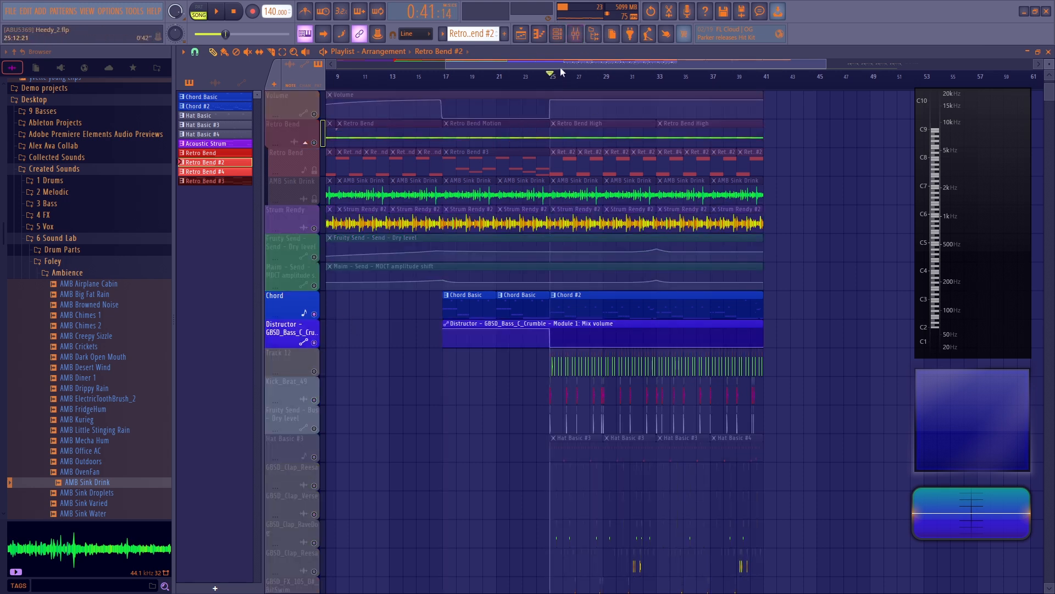
scroll(550, 89, "up", 2)
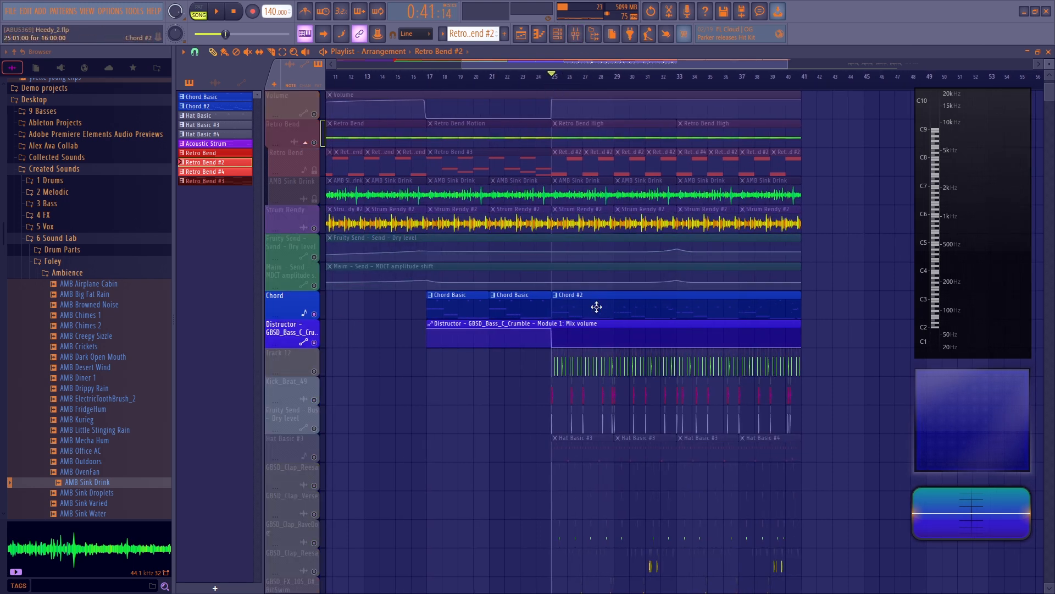
left_click(429, 78)
double_click(461, 311)
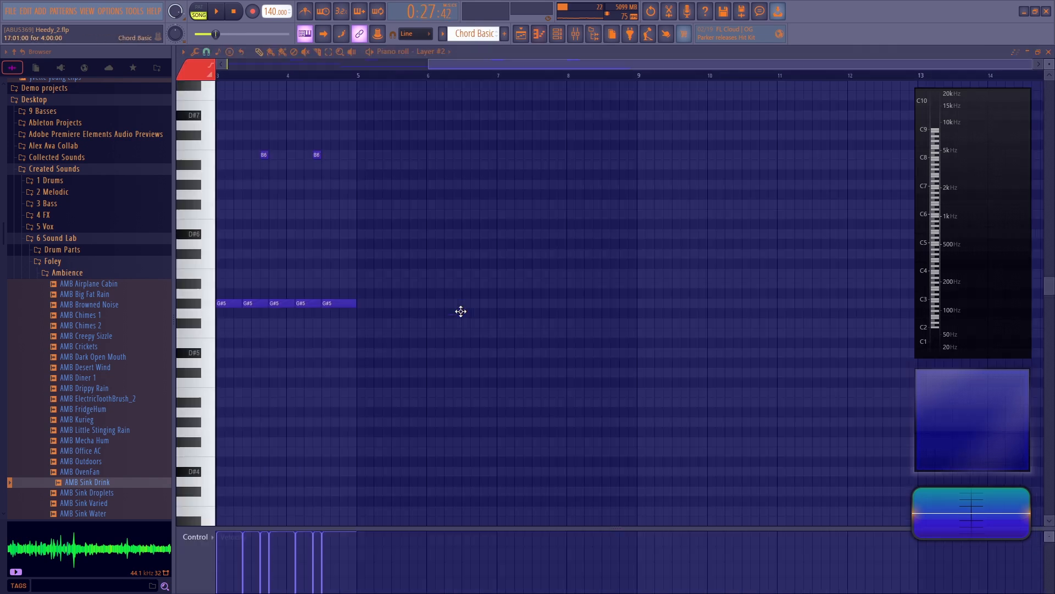
left_click_drag(543, 65, 236, 62)
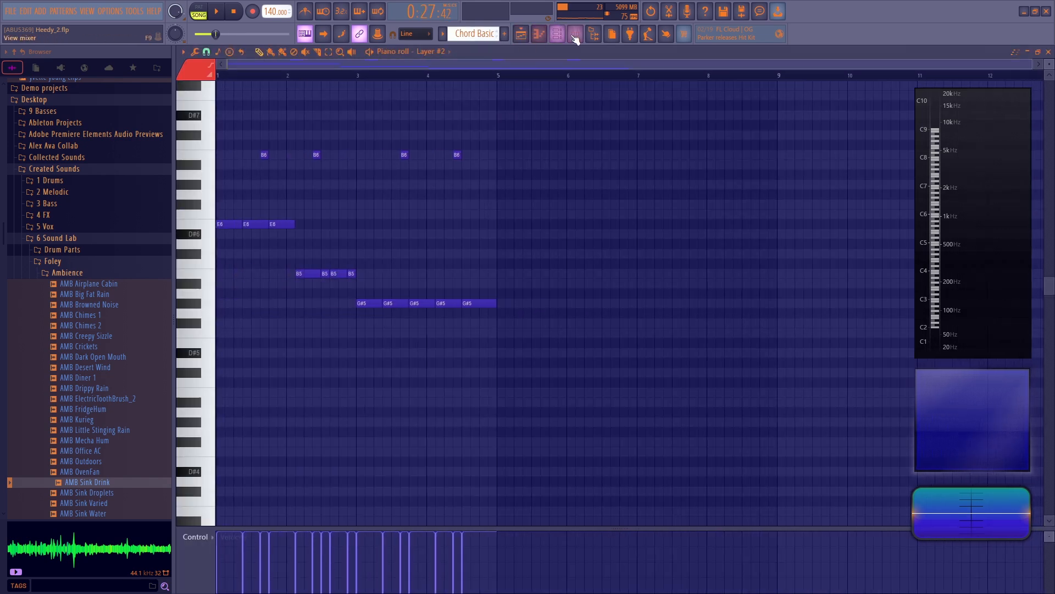
Step: View the GBSD_Bass_C_Crumble mixer track's effects and play the soloed chords in the playlist from bar 17
left_click(576, 33)
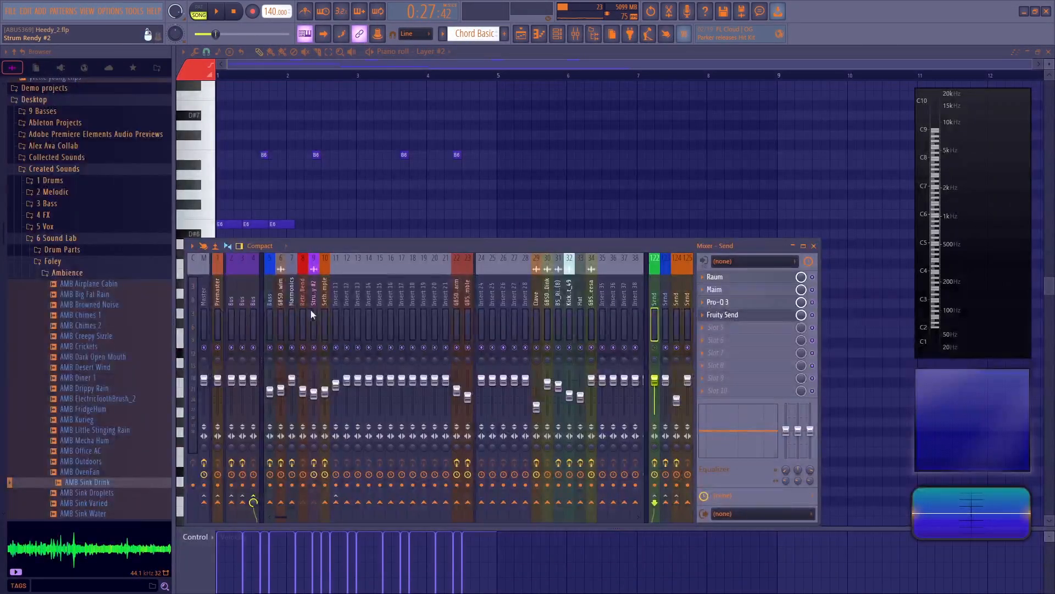
key("space")
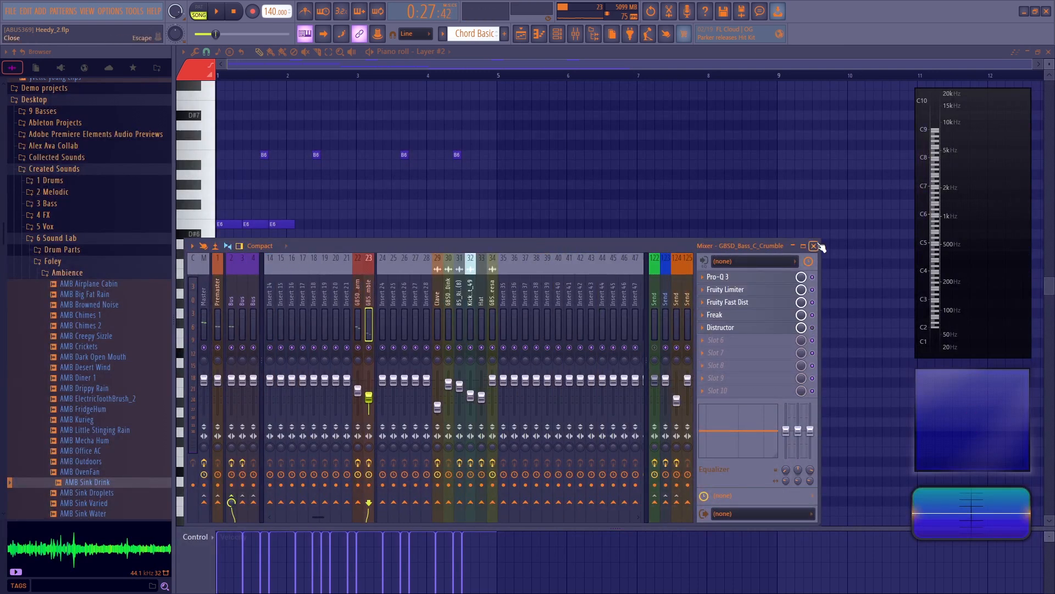
left_click(814, 246)
key("F5")
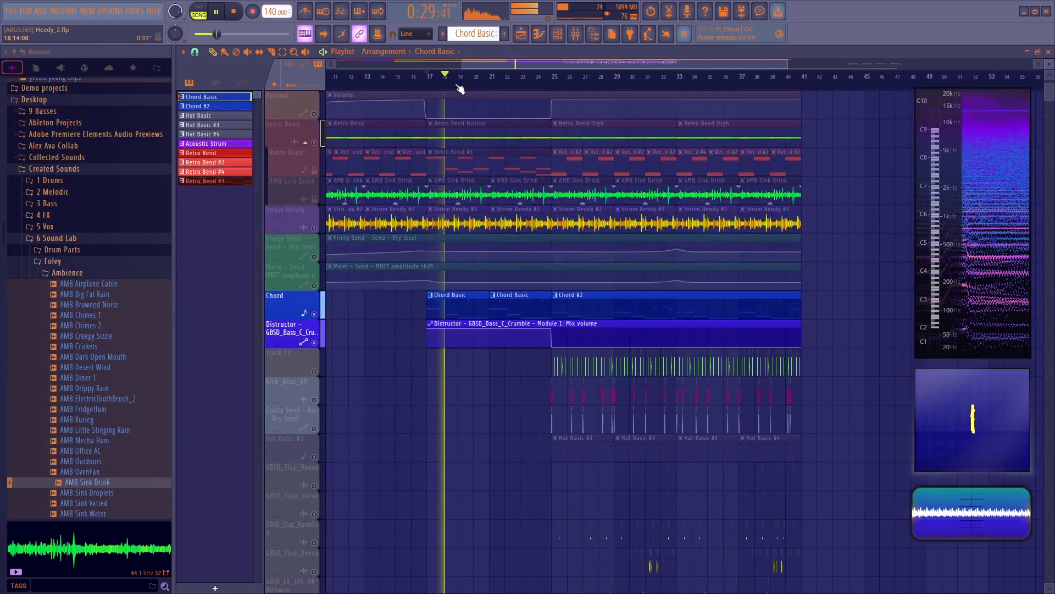
scroll(460, 89, "up", 3)
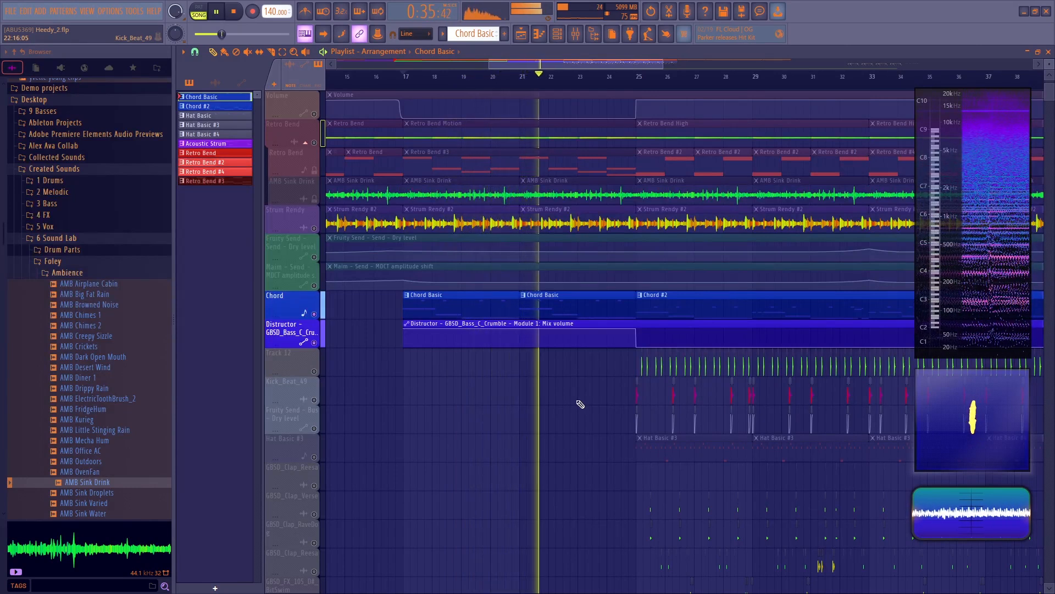
key("space")
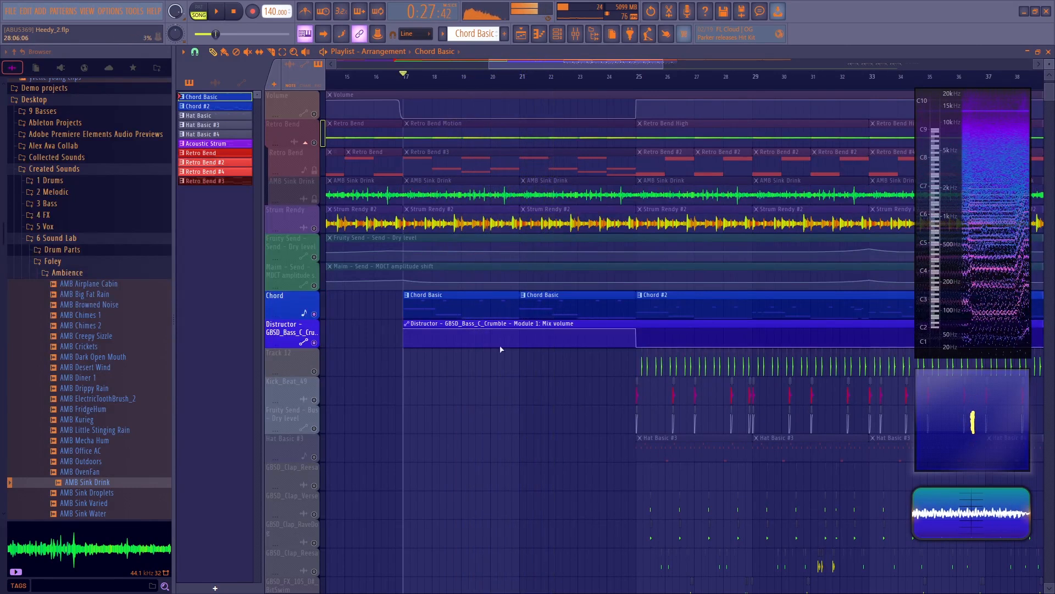
Step: Reopen the Chord Basic notes and view the settings of the Layer #2 and GBSD_Chord_C#_BuzzFarm channels
double_click(456, 313)
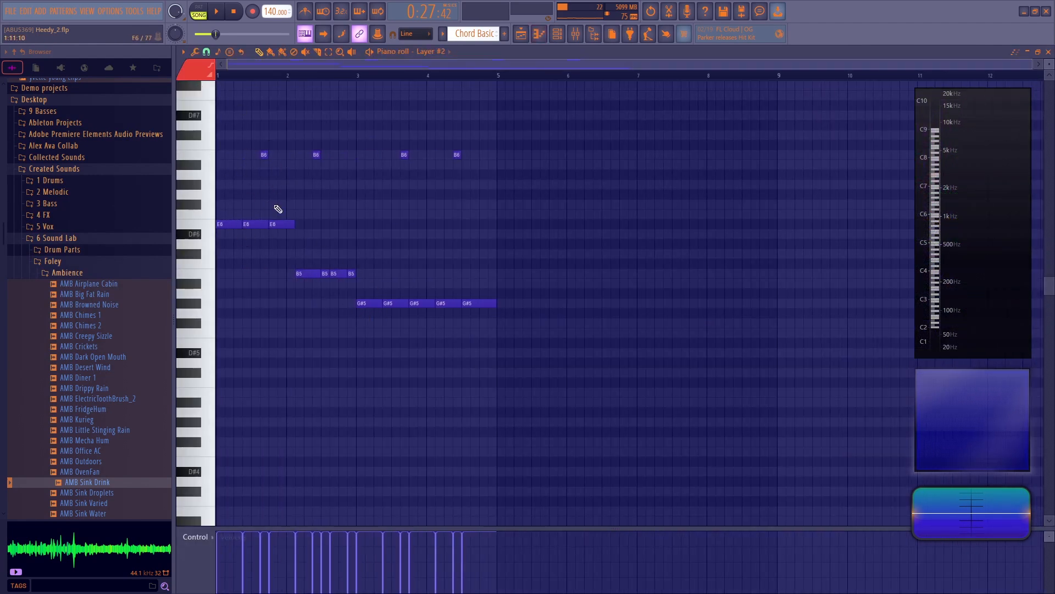
left_click(566, 33)
left_click(538, 200)
left_click_drag(333, 174, 429, 296)
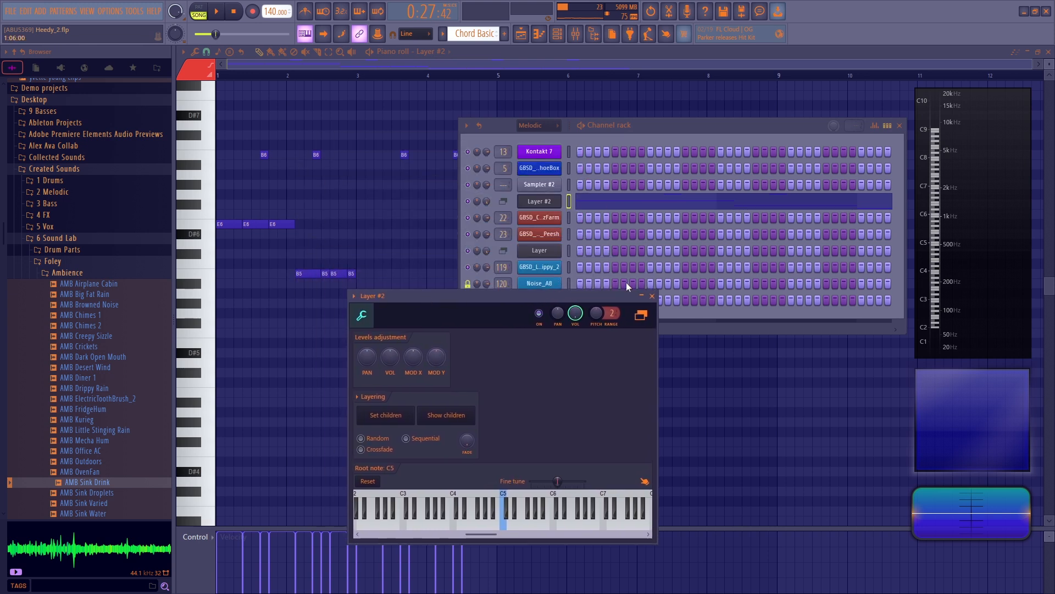
left_click(652, 296)
left_click(520, 219)
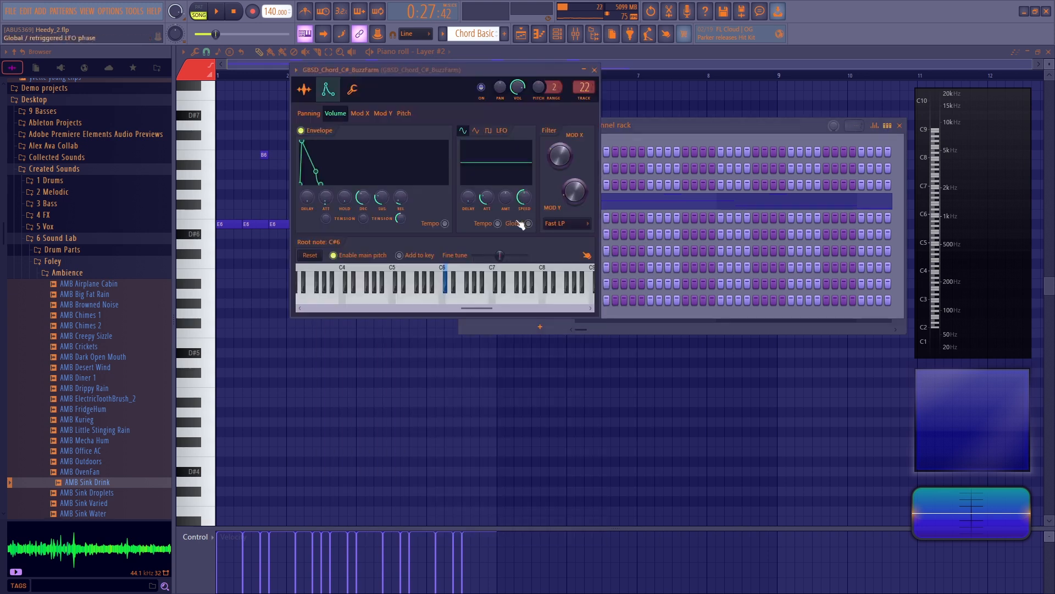
Step: Locate the GBSD_Chord_C#_BuzzFarm sample in the browser, preview it and close its channel settings
left_click(305, 94)
left_click(425, 116)
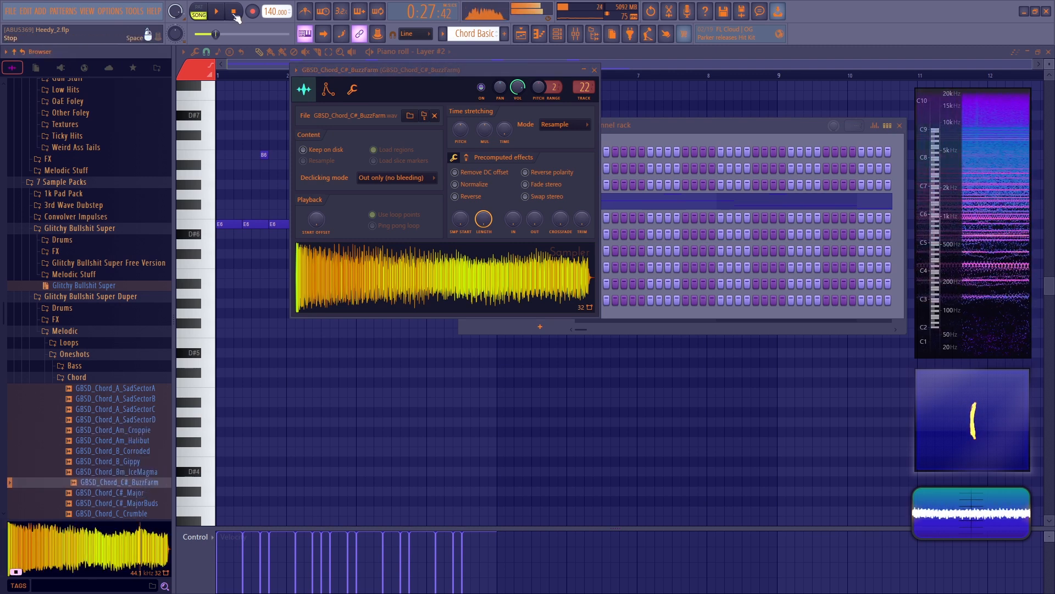
left_click(143, 486)
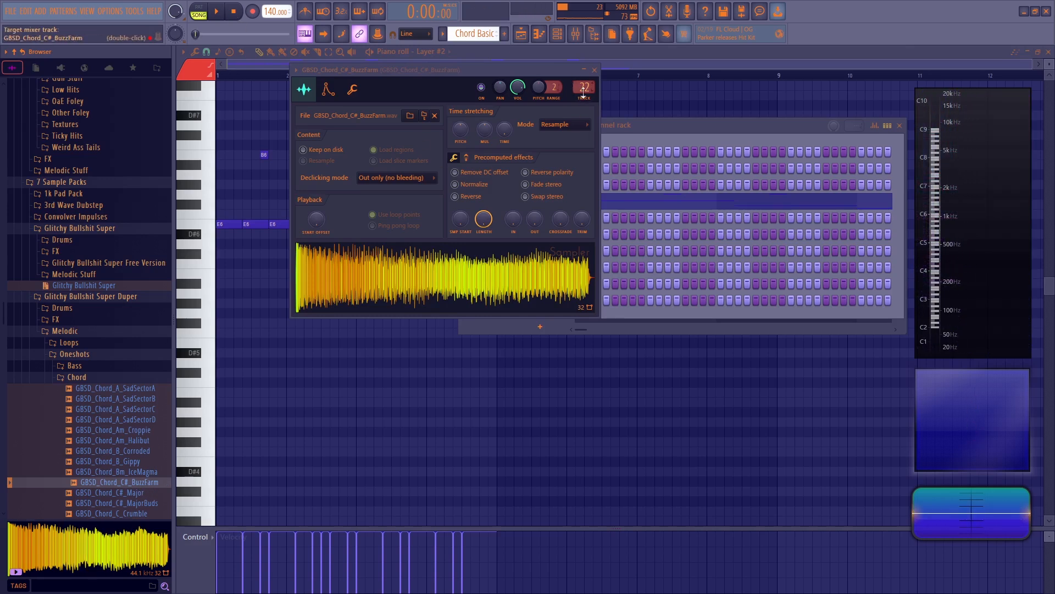
left_click(596, 70)
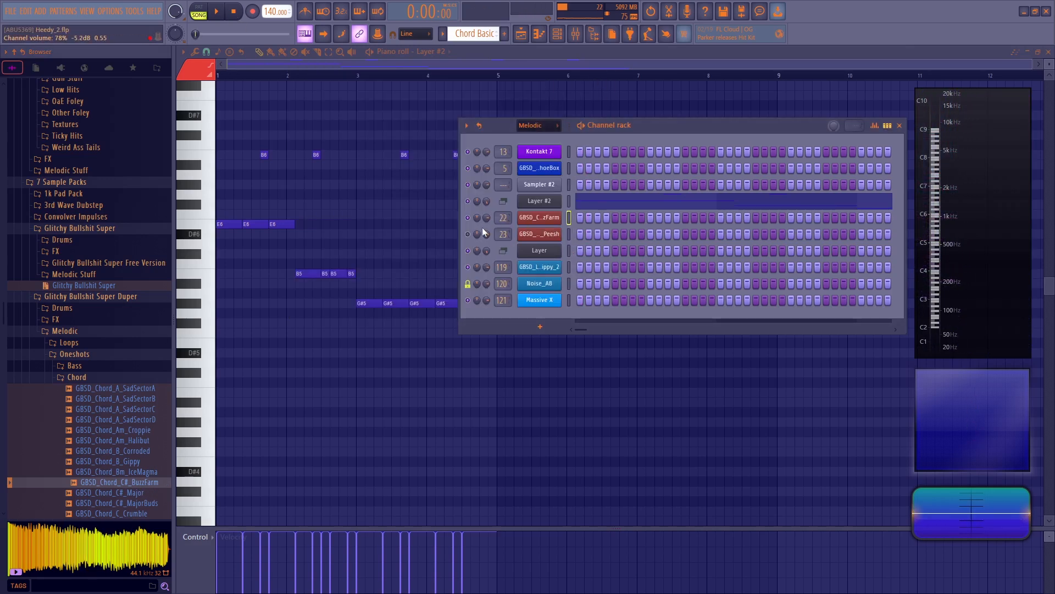
Step: Play the Chord Basic pattern with the BuzzFarm channel's volume envelope disabled and enabled to compare the sound
left_click(532, 217)
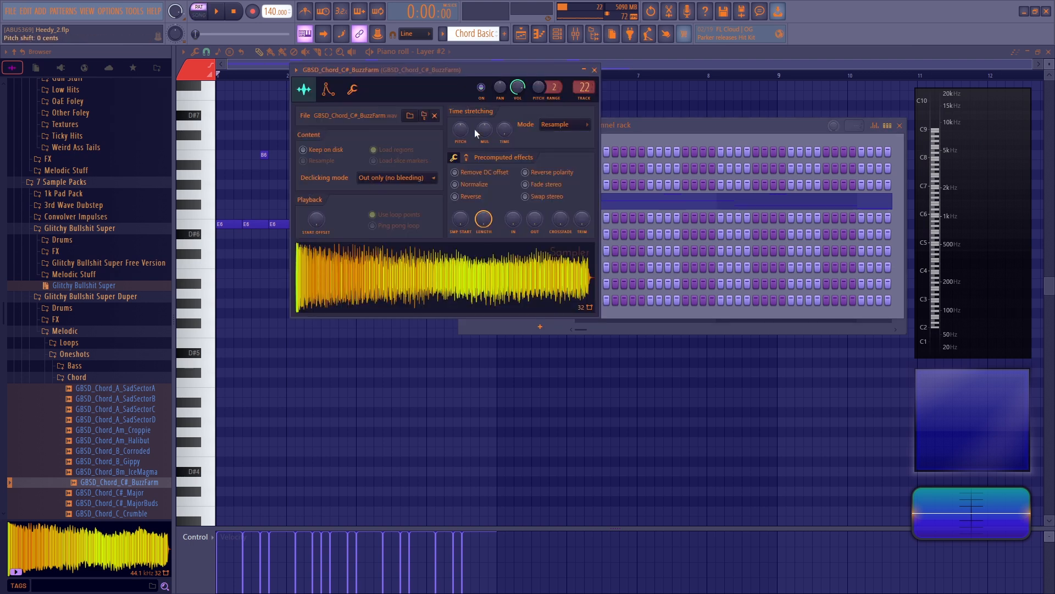
left_click(328, 90)
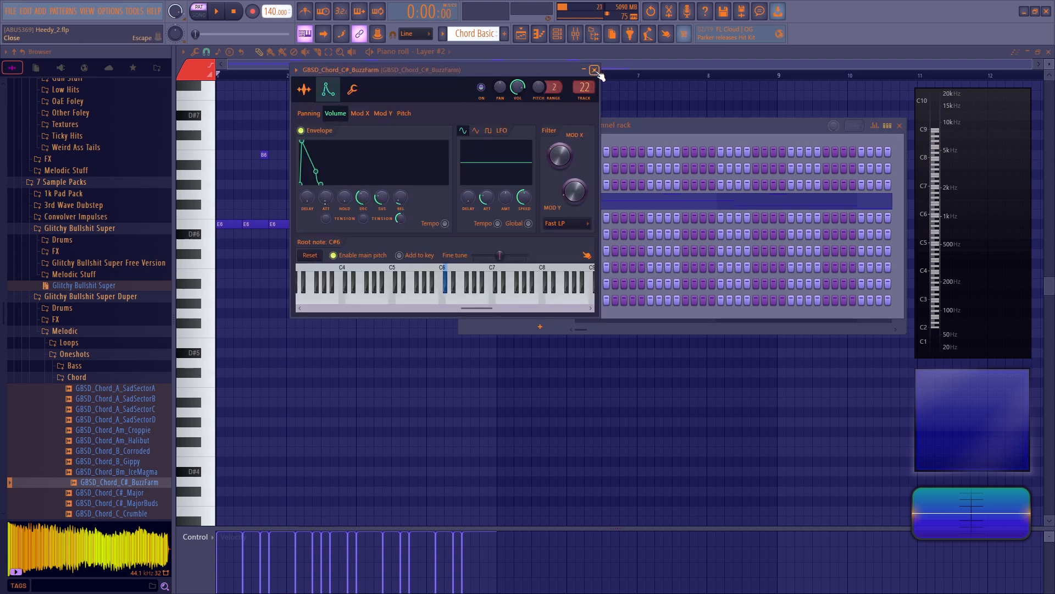
key("space")
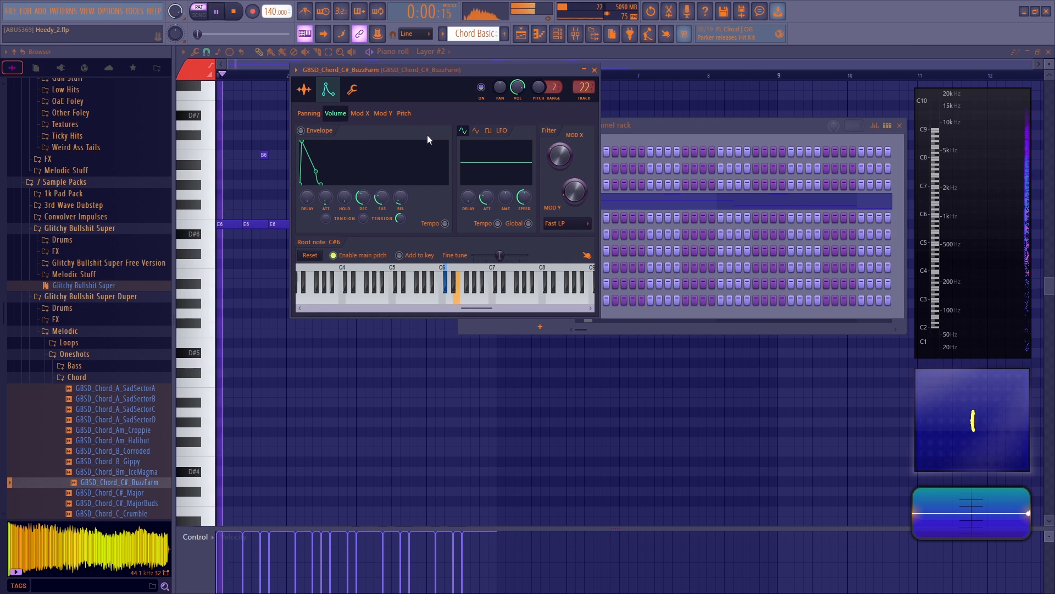
left_click(301, 130)
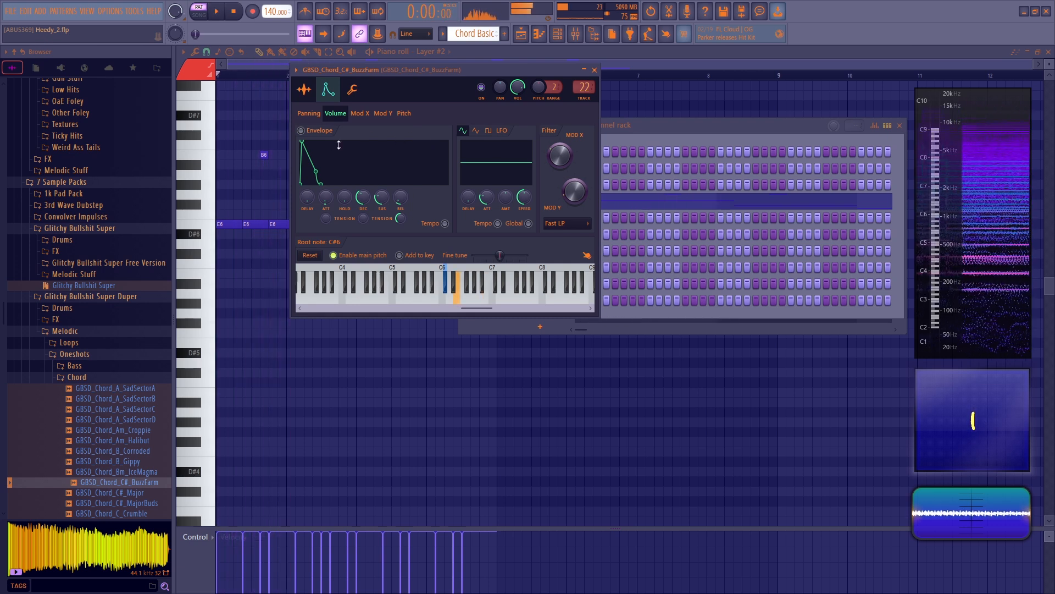
key("space")
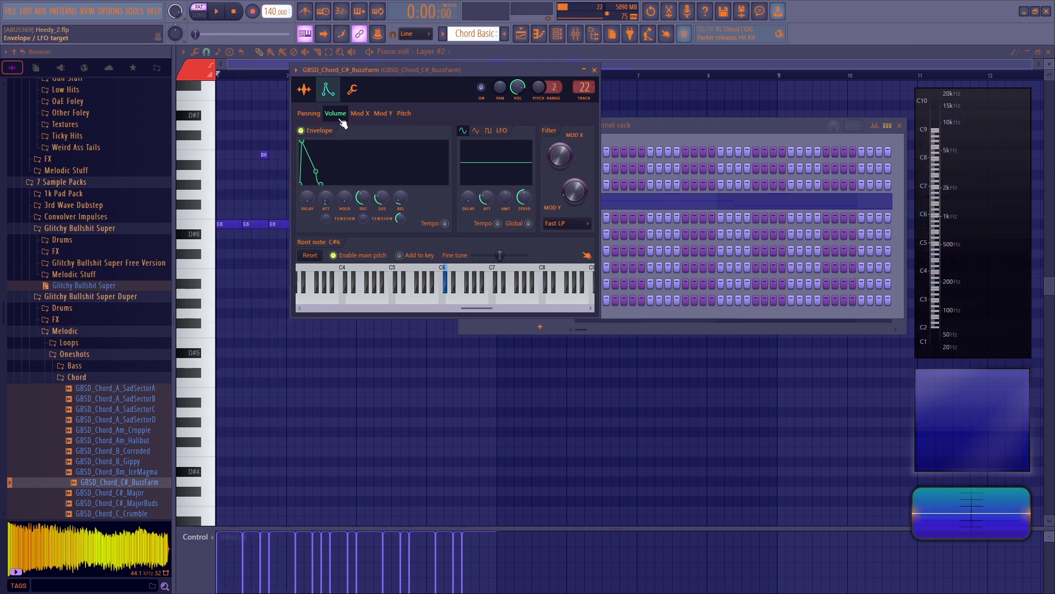
key("space")
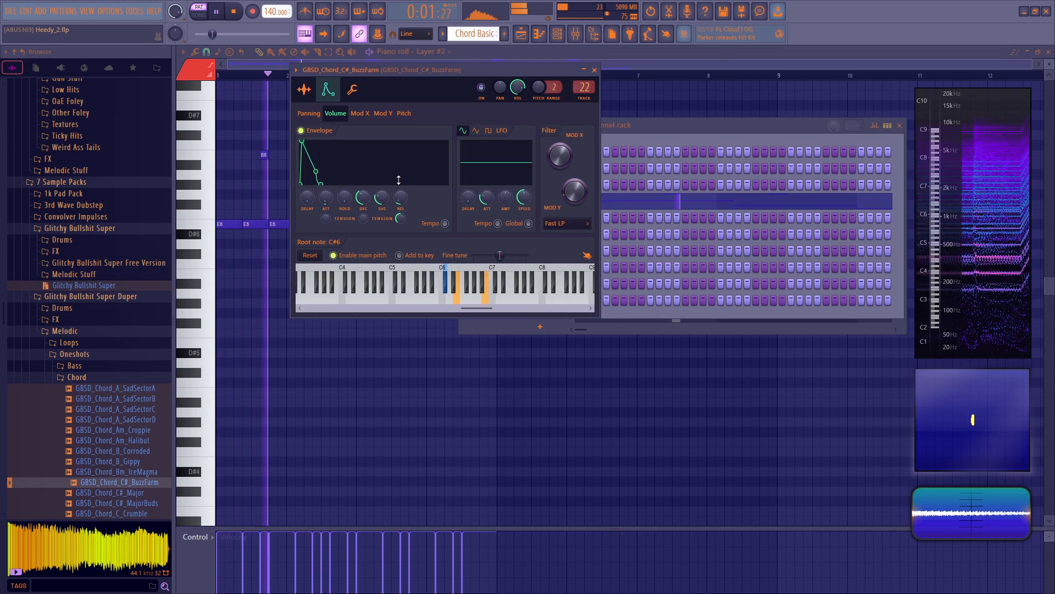
left_click(594, 70)
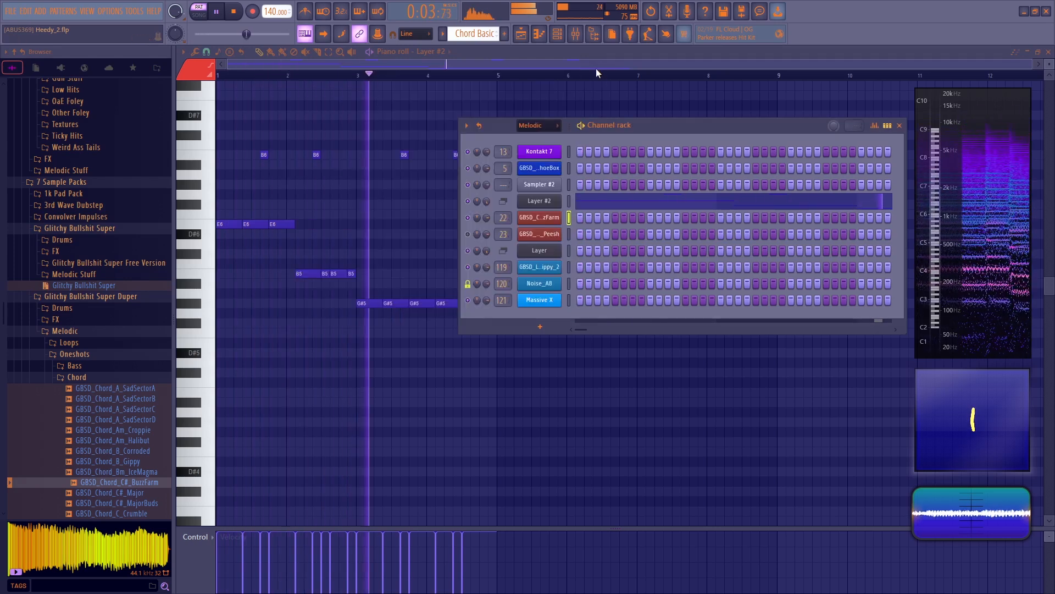
Step: Stop playback and view the BuzzFarm channel's polyphony and portamento settings
left_click(552, 215)
key("space")
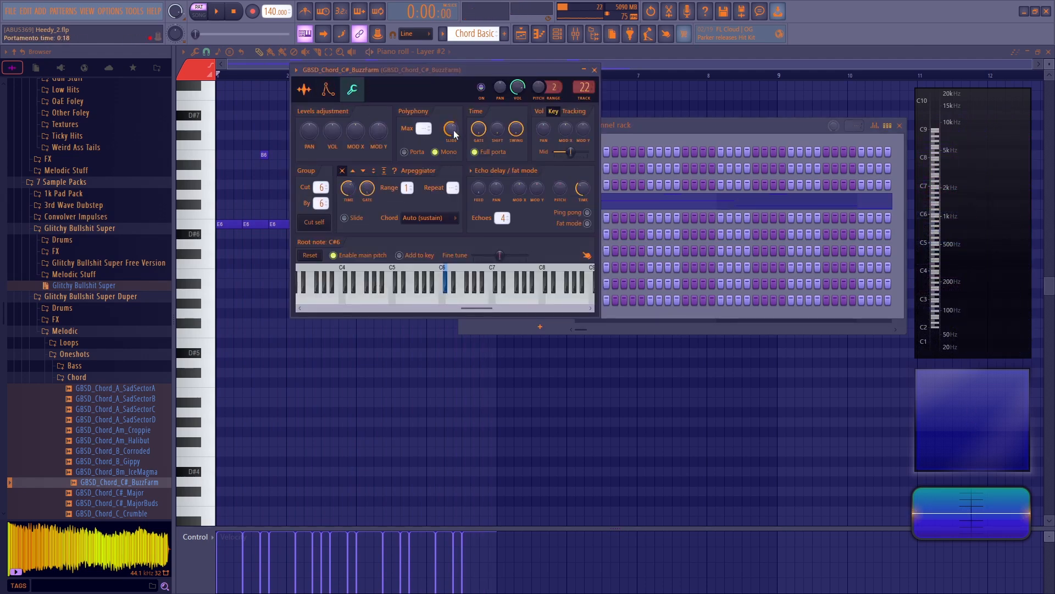
left_click(594, 70)
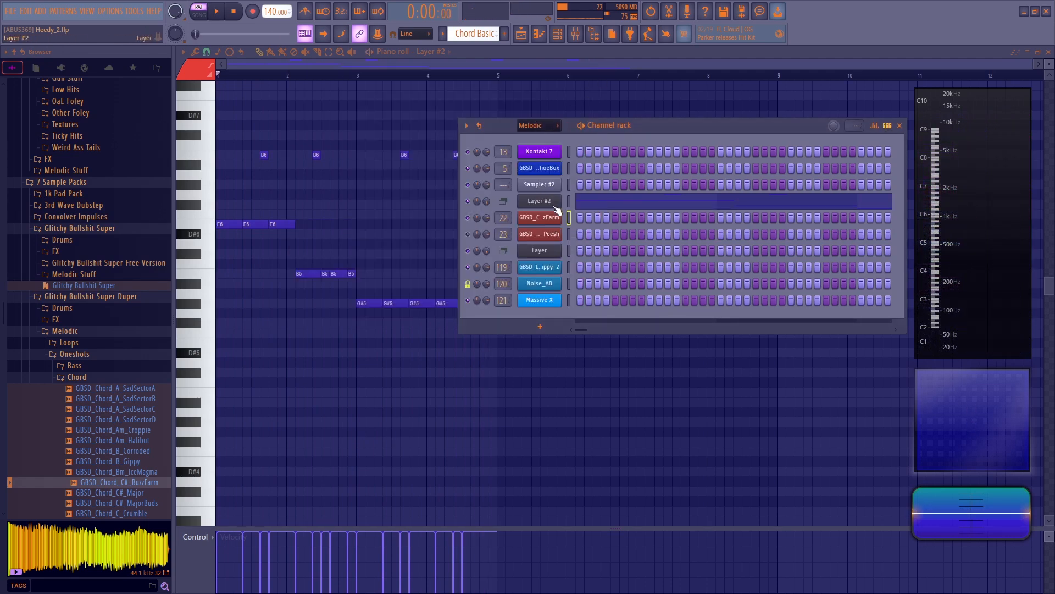
Step: Inspect the Choral, Pro-Q 3 and Fruity Limiter effects on the GBSD_Chord_C#_BuzzFarm mixer track
left_click(575, 36)
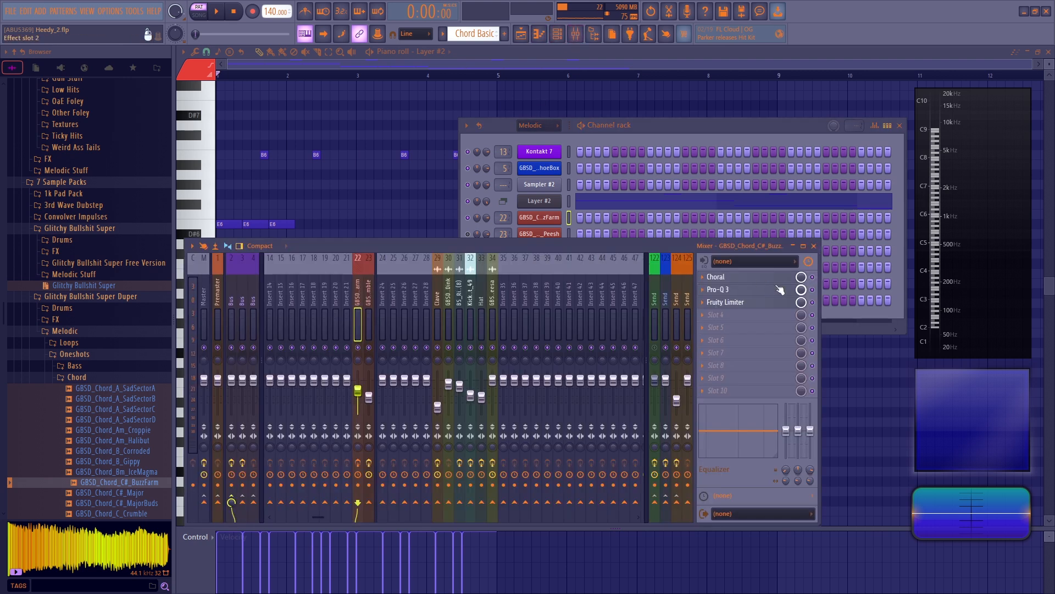
left_click(741, 277)
left_click(578, 200)
left_click(723, 289)
left_click_drag(541, 171, 659, 41)
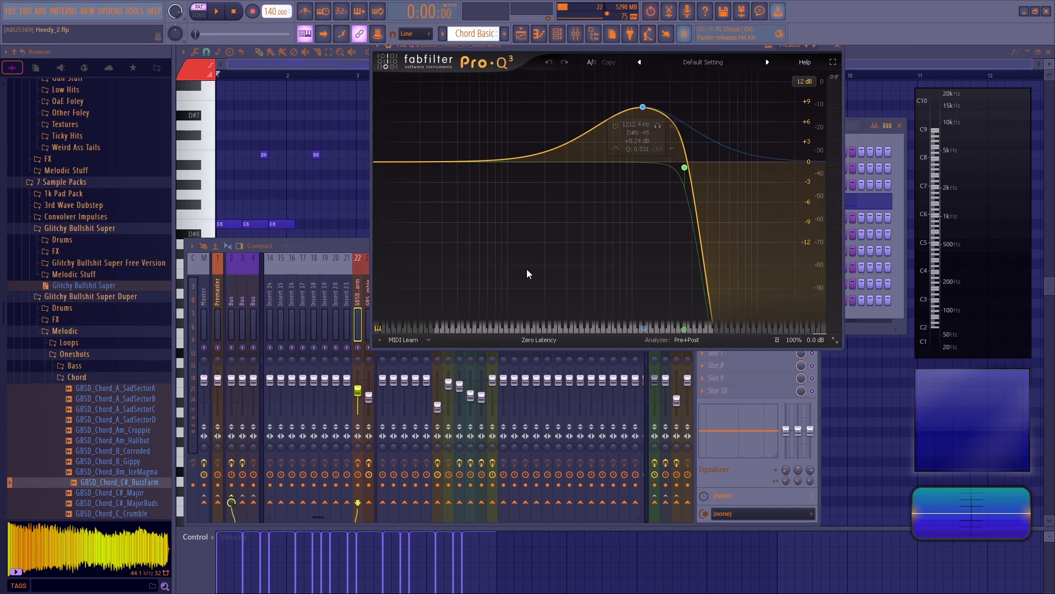
left_click(837, 46)
left_click(742, 304)
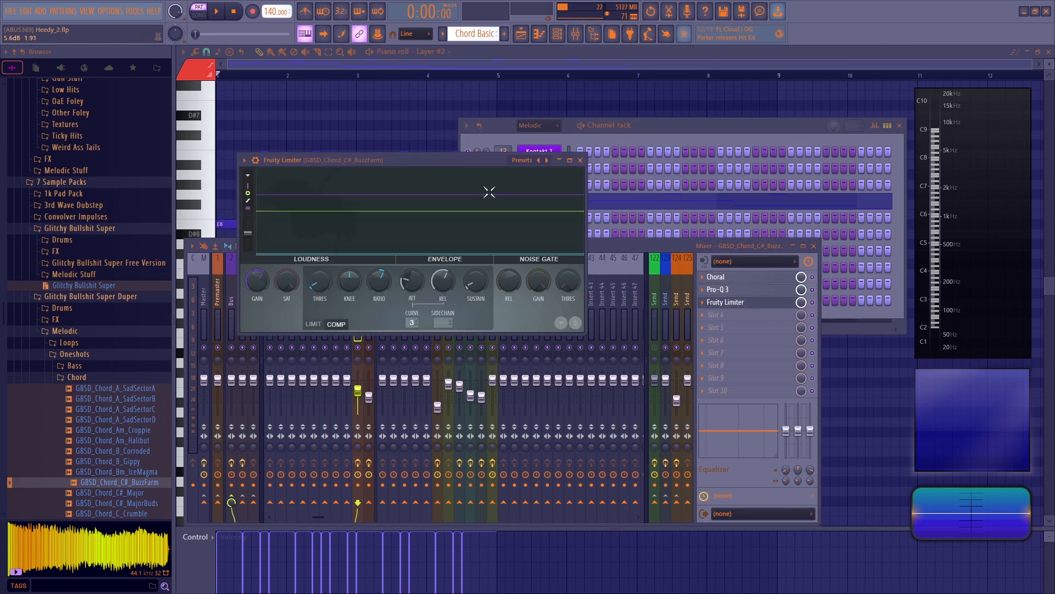
Step: Play the Chord Basic pattern to hear the Fruity Limiter's effect and close the mixer and limiter
key("space")
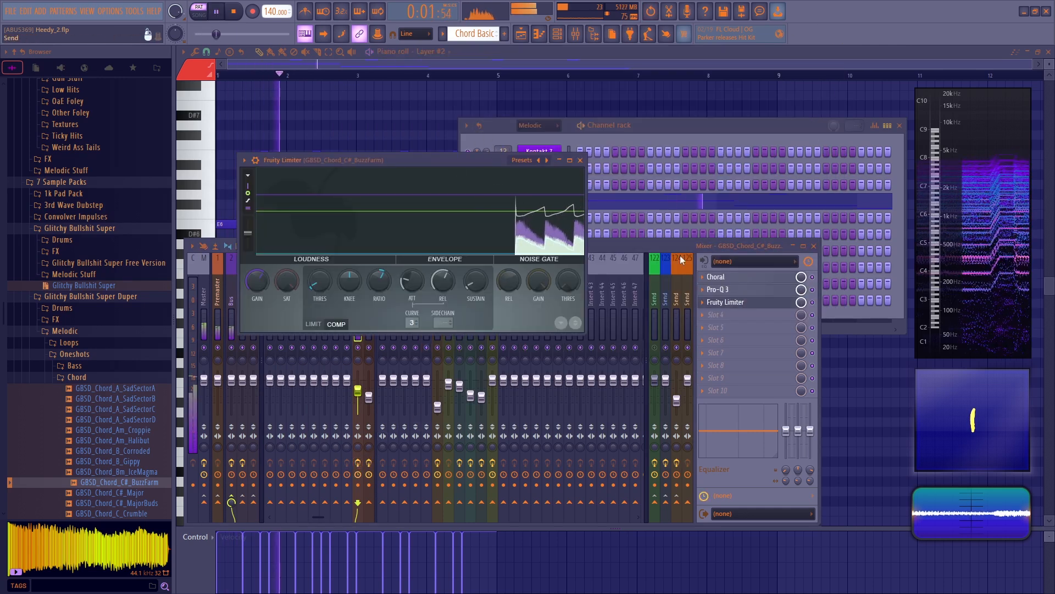
left_click(818, 320)
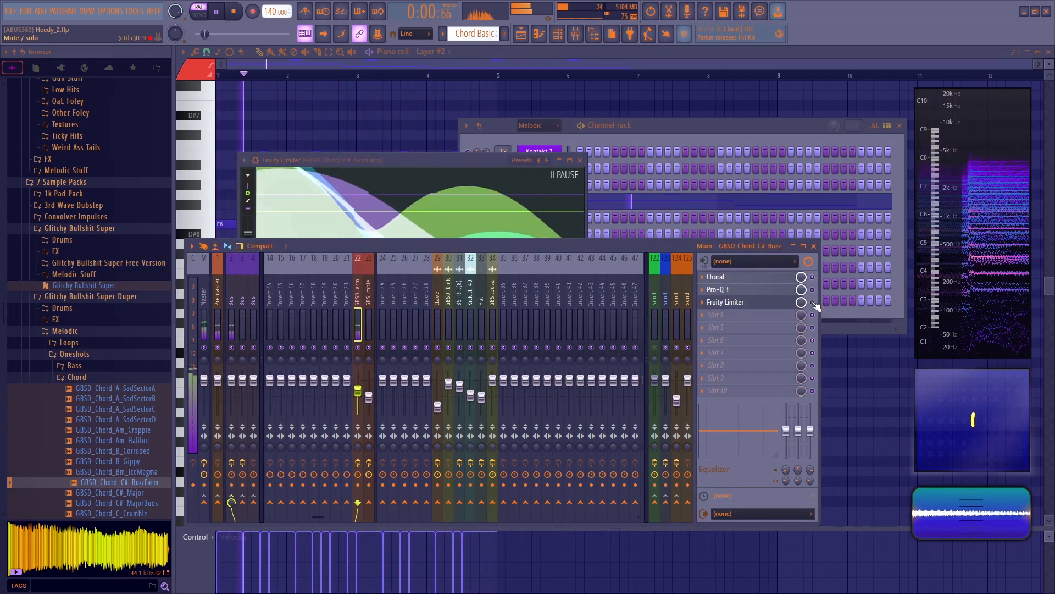
left_click(814, 246)
left_click(580, 160)
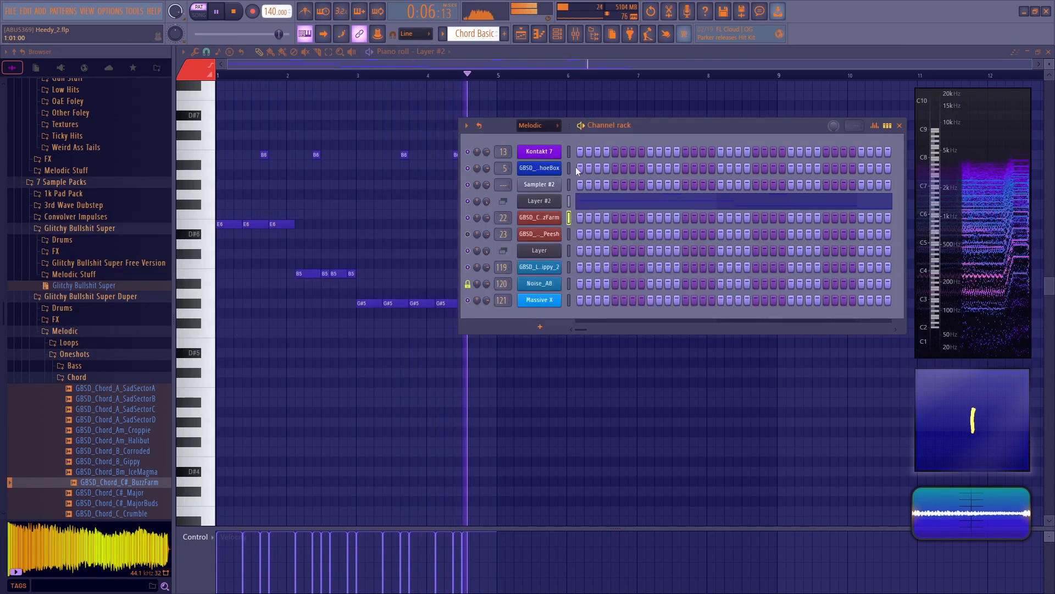
Step: Preview the GBSD_Chord_C#_BuzzFarm sample again and review its sampler settings from the channel rack
left_click(541, 217)
key("space")
left_click(181, 367)
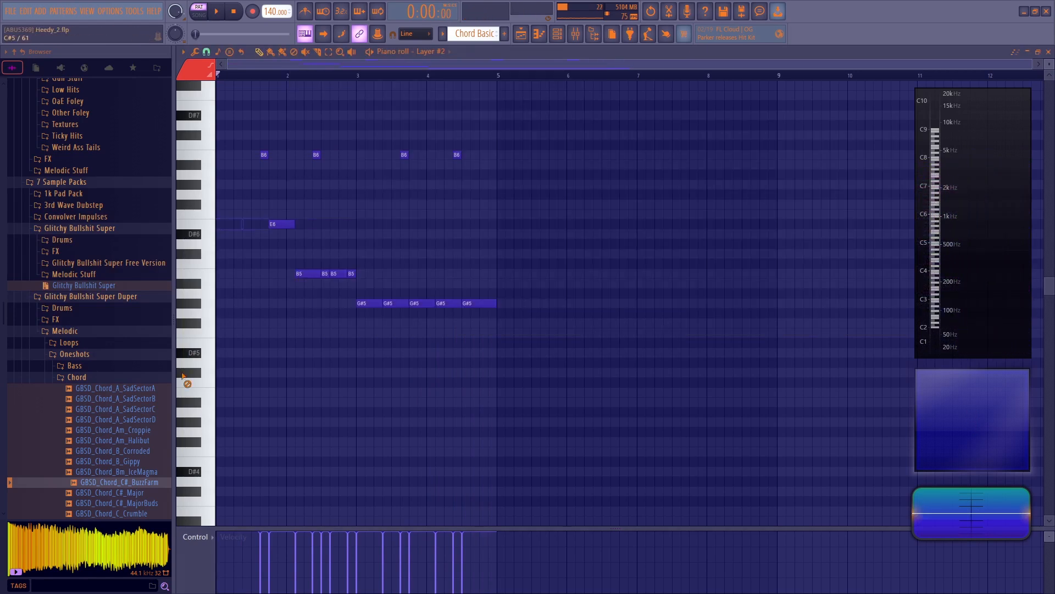
left_click(143, 482)
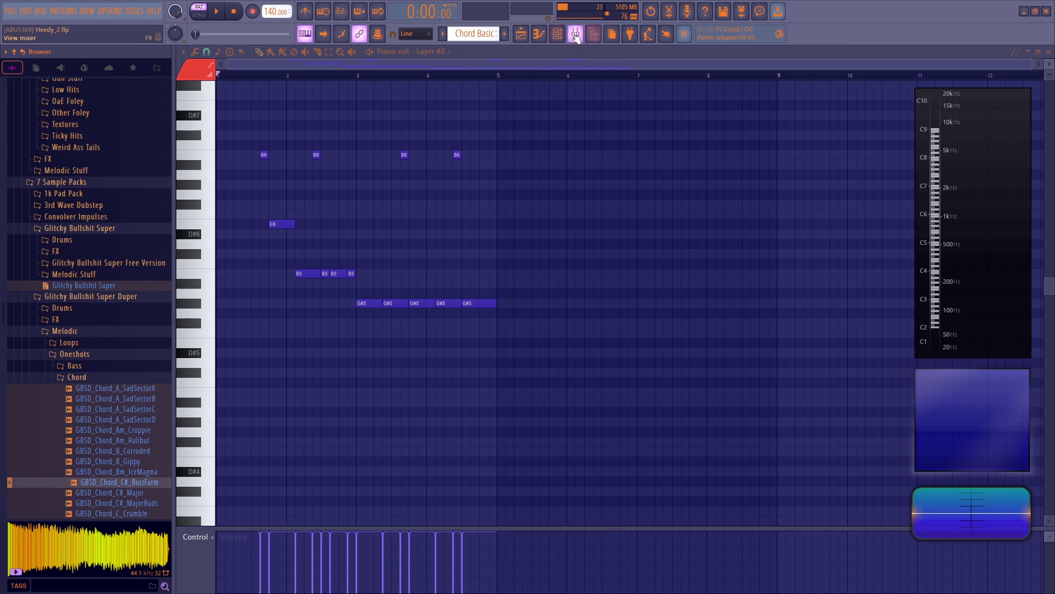
left_click(557, 34)
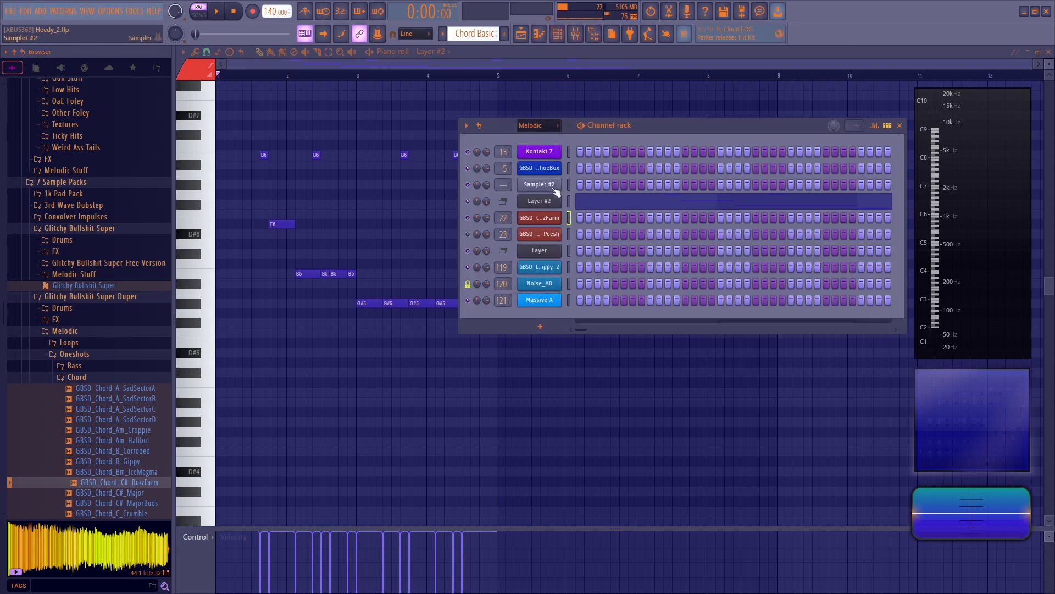
left_click(546, 219)
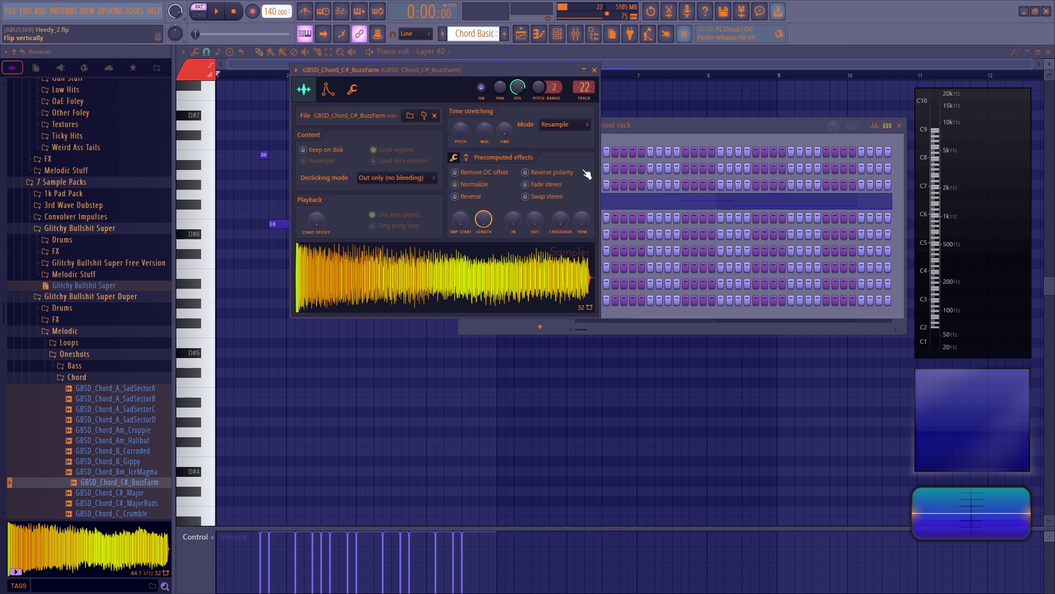
left_click(595, 70)
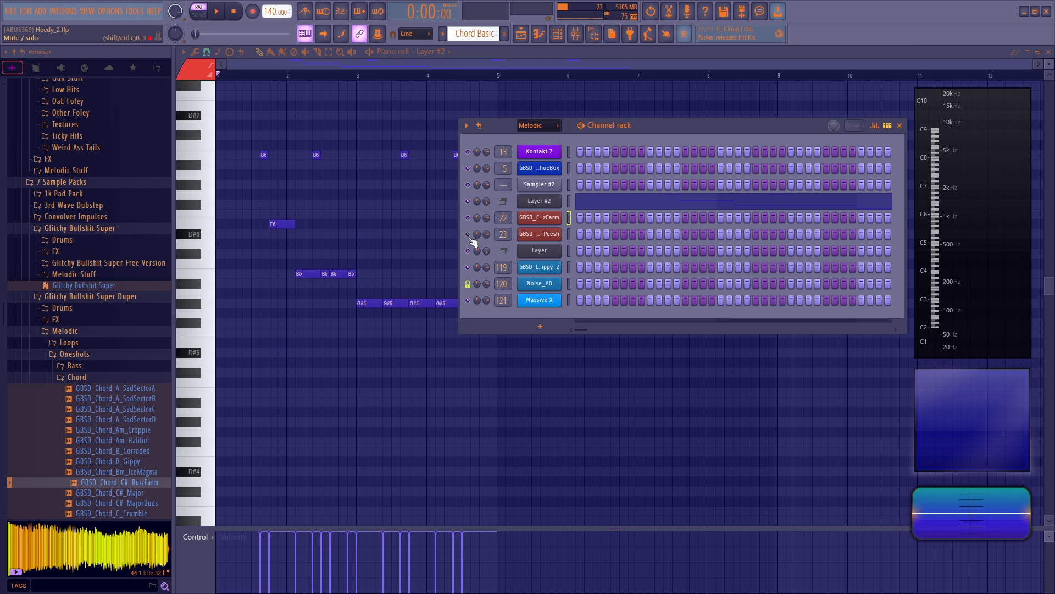
Step: View the volume envelope and sample settings of the GBSD_Bass_F_Peesh channel
left_click(547, 235)
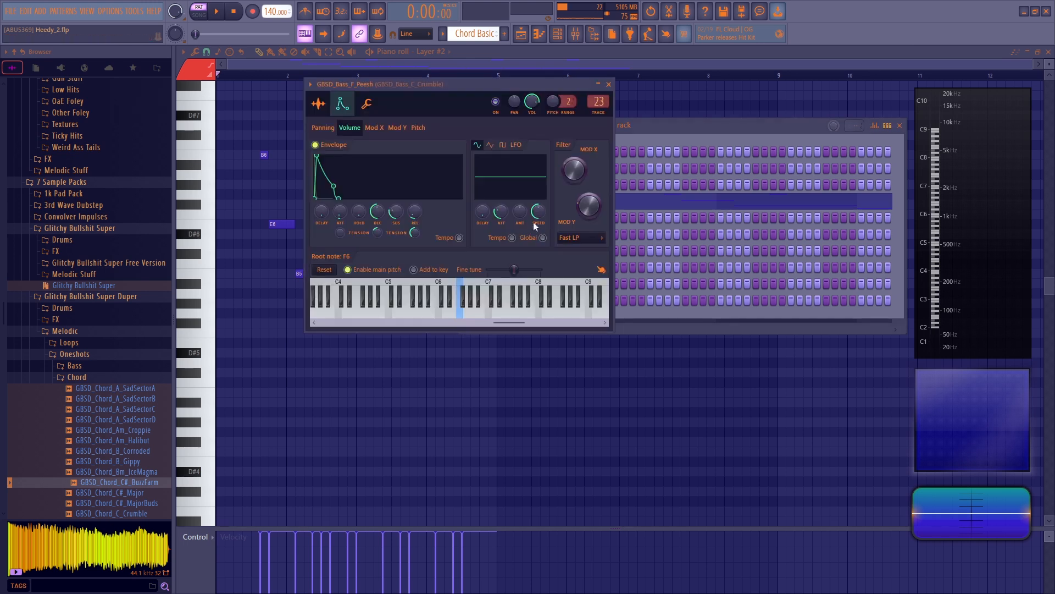
left_click(608, 84)
left_click(529, 235)
left_click(318, 107)
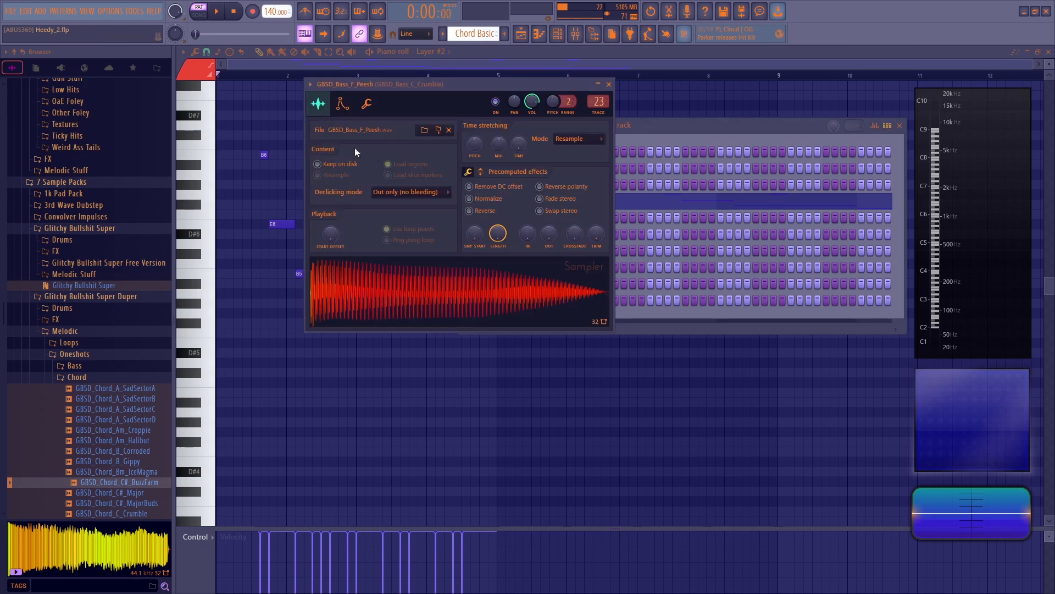
Step: Locate the GBSD_Bass_F_Peesh sample in the browser, preview it twice and close its channel settings
left_click(440, 133)
left_click(130, 483)
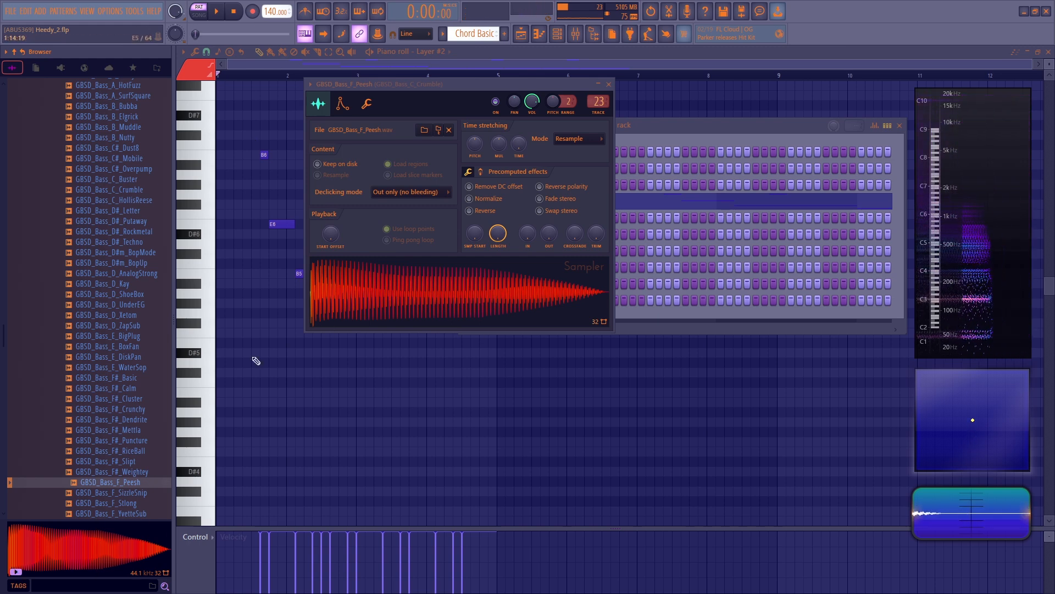
left_click(118, 483)
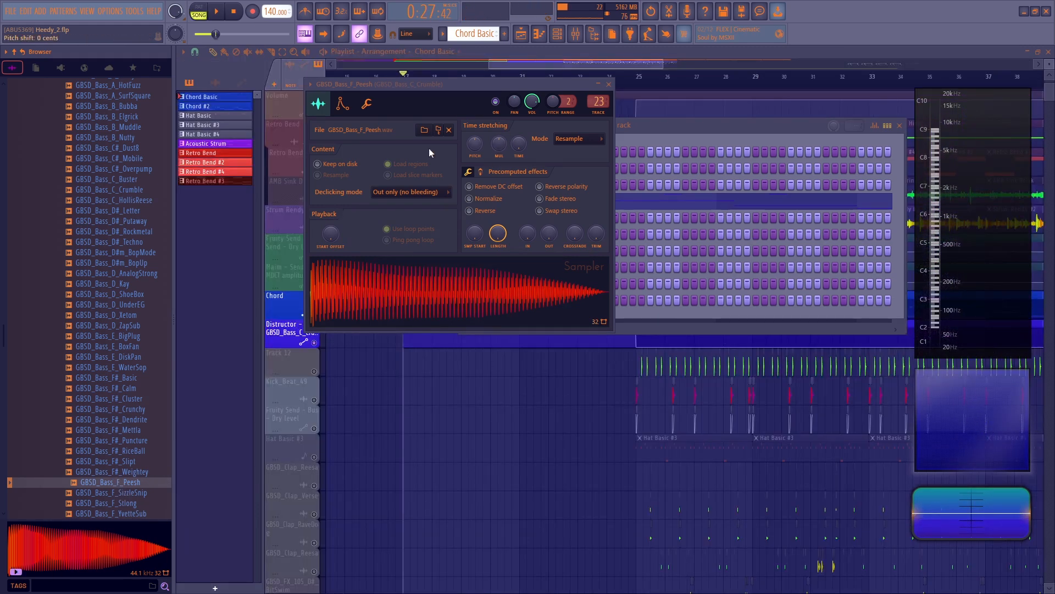
left_click(609, 84)
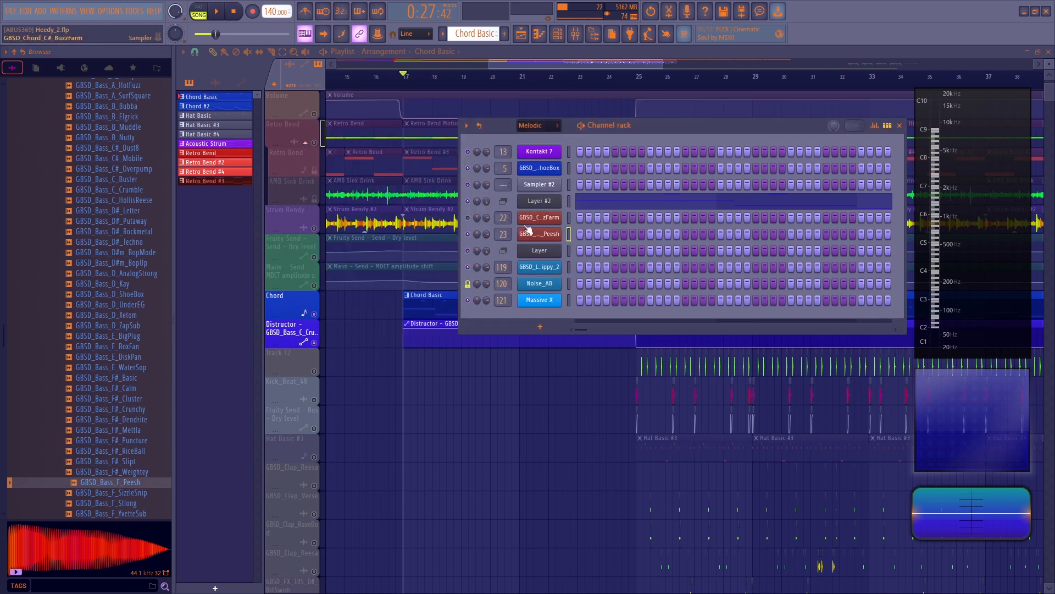
Step: View the pitch envelope of the GBSD_Bass_F_Peesh channel
left_click(558, 234)
left_click(350, 103)
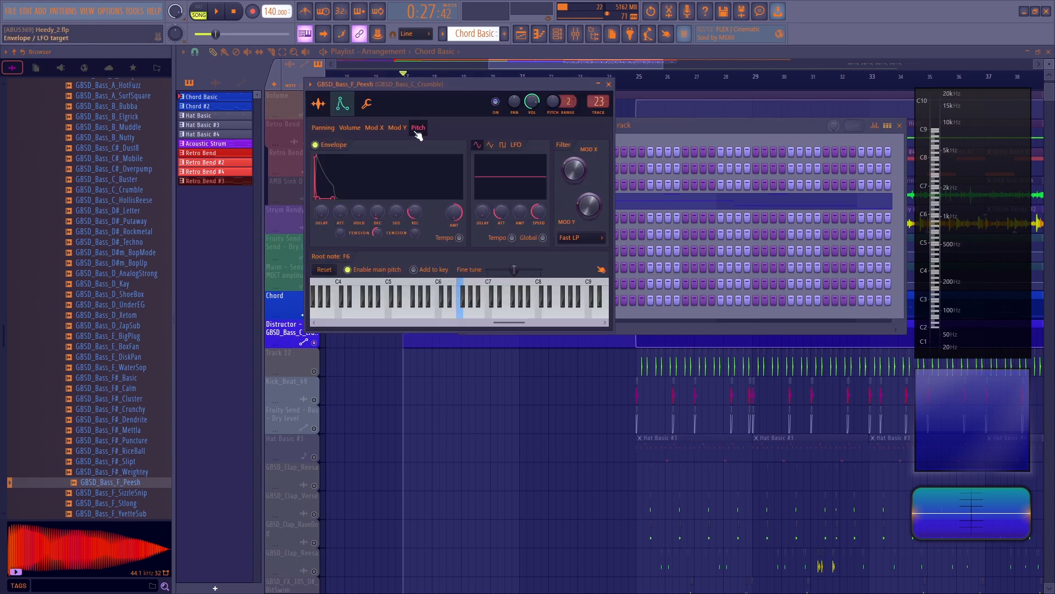
left_click(609, 84)
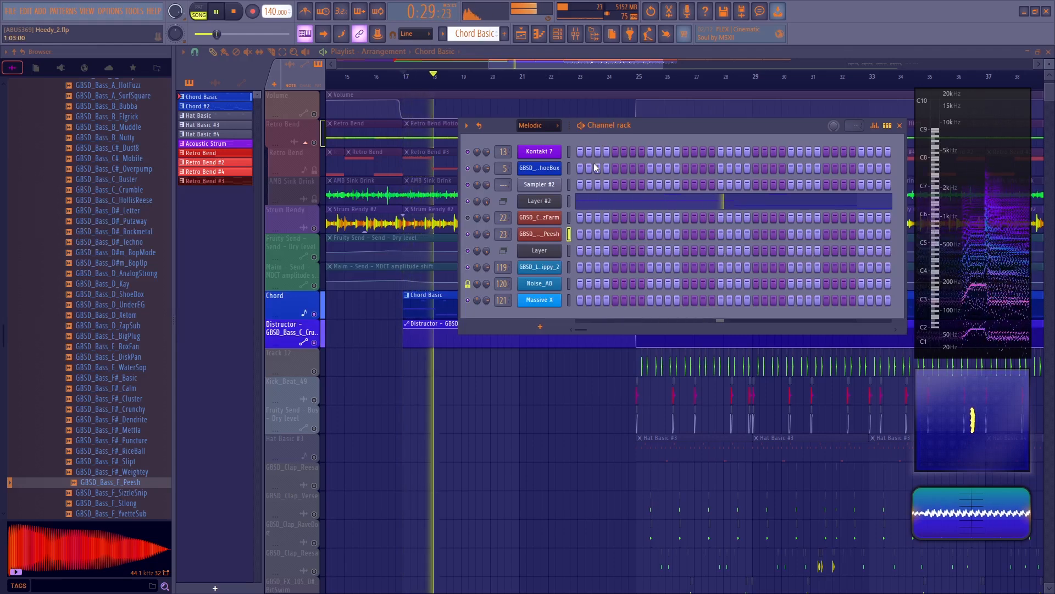
Step: Show the GBSD_Bass_C_Crumble mixer track, stop playback and inspect its Pro-Q 3 equalizer curve
key("F9")
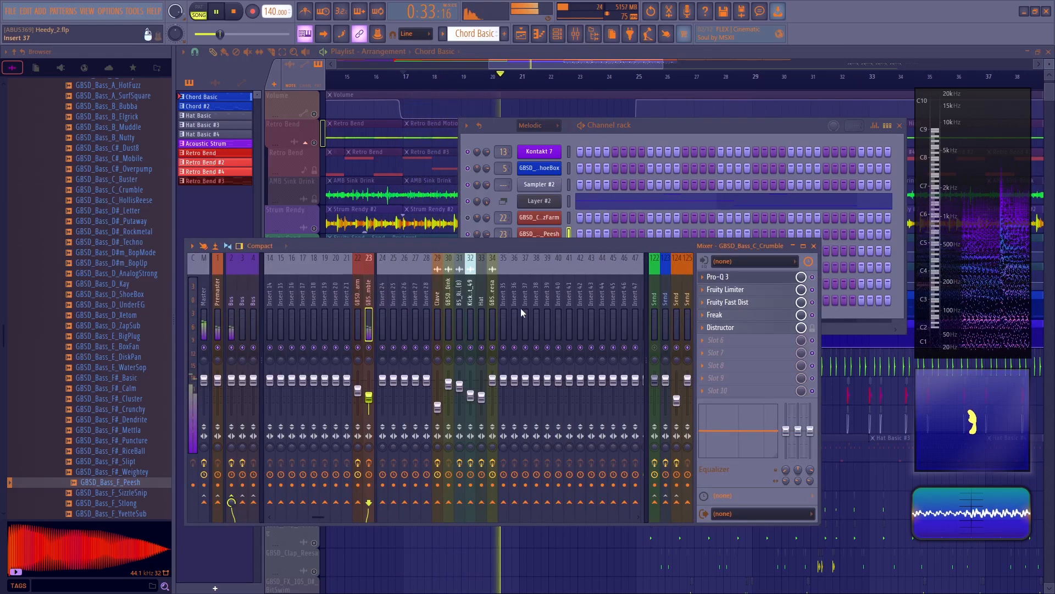
key("space")
left_click(753, 278)
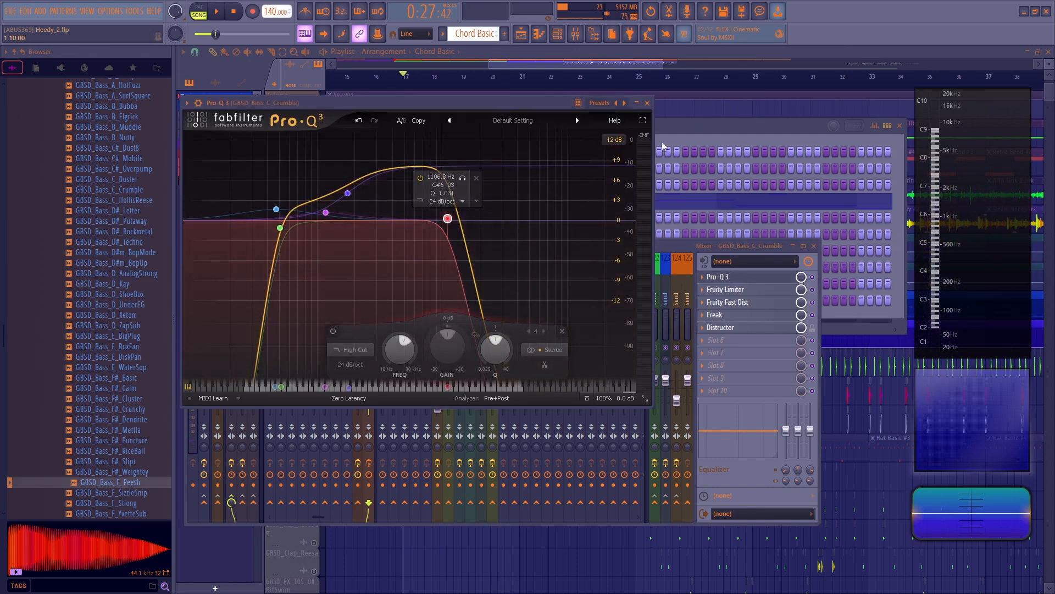
left_click(648, 104)
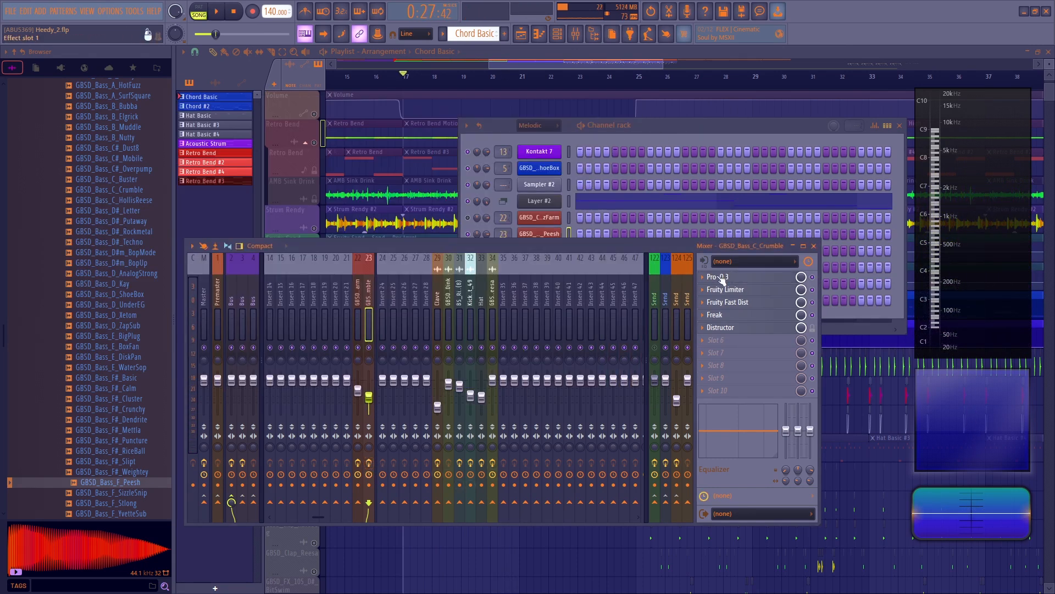
Step: Toggle the Fruity Fast Dist, Freak and Pro-Q 3 effects on GBSD_Bass_C_Crumble and play the chords from bar 17
left_click(813, 302)
left_click(812, 315)
left_click(757, 278)
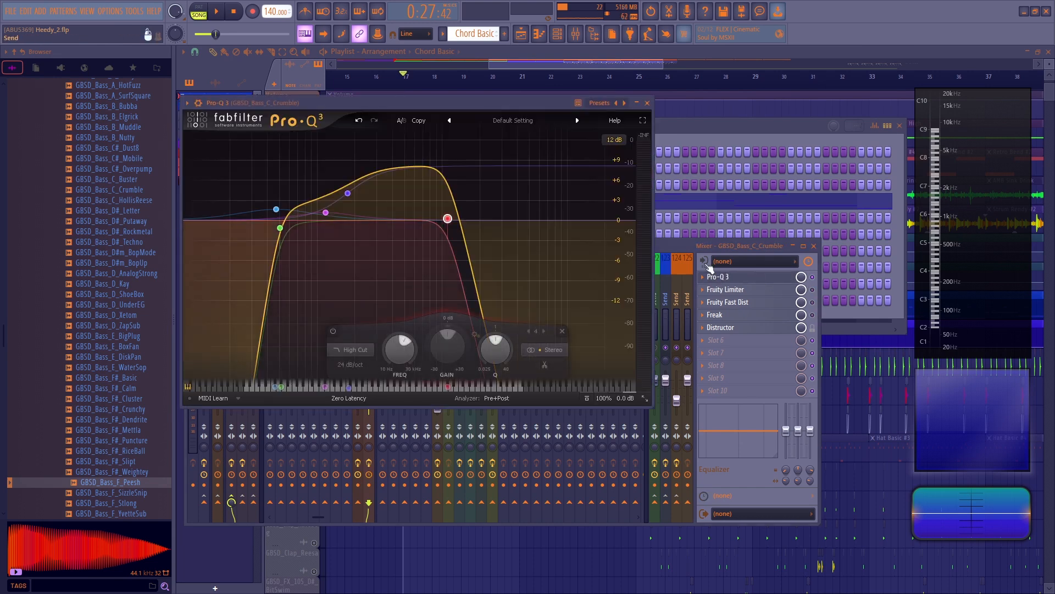
left_click(813, 277)
key("space")
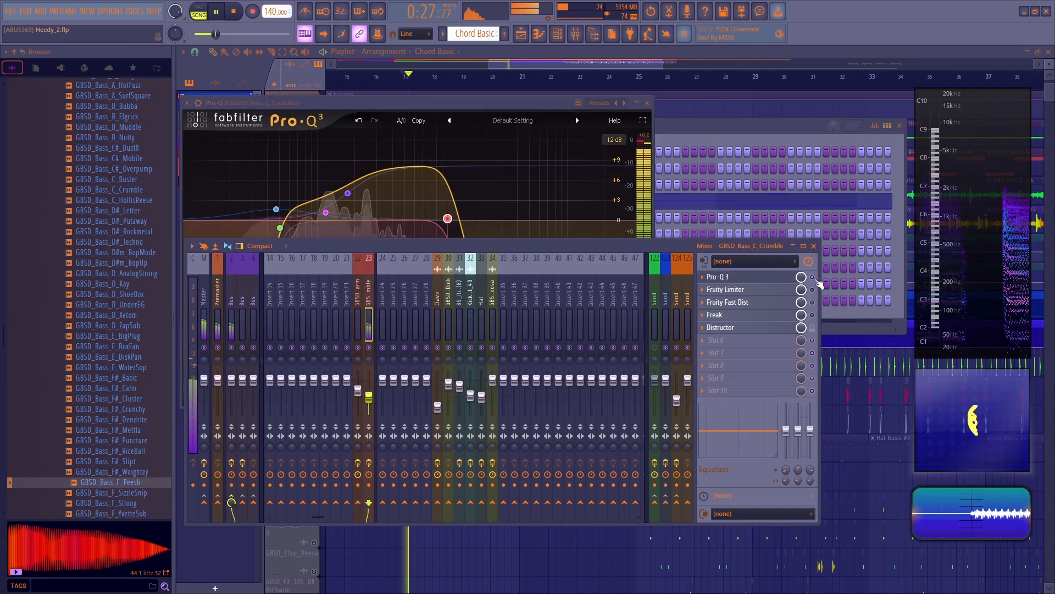
Step: Inspect the Pro-Q 3, Fruity Limiter and Fruity Fast Dist settings on the GBSD_Bass_C_Crumble mixer track while playing the chords from bar 17
left_click(466, 104)
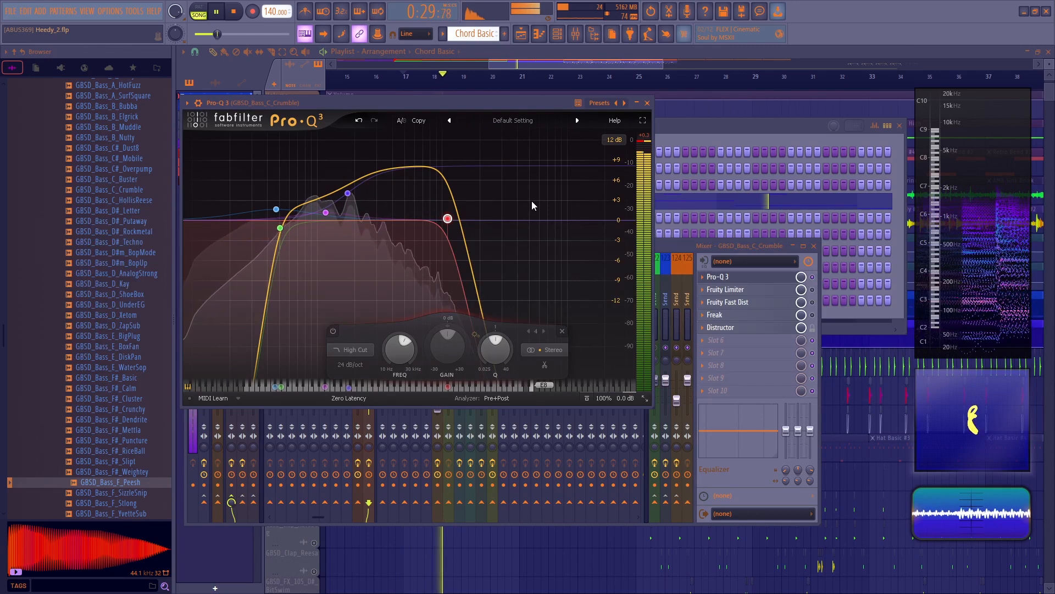
key("space")
left_click(769, 290)
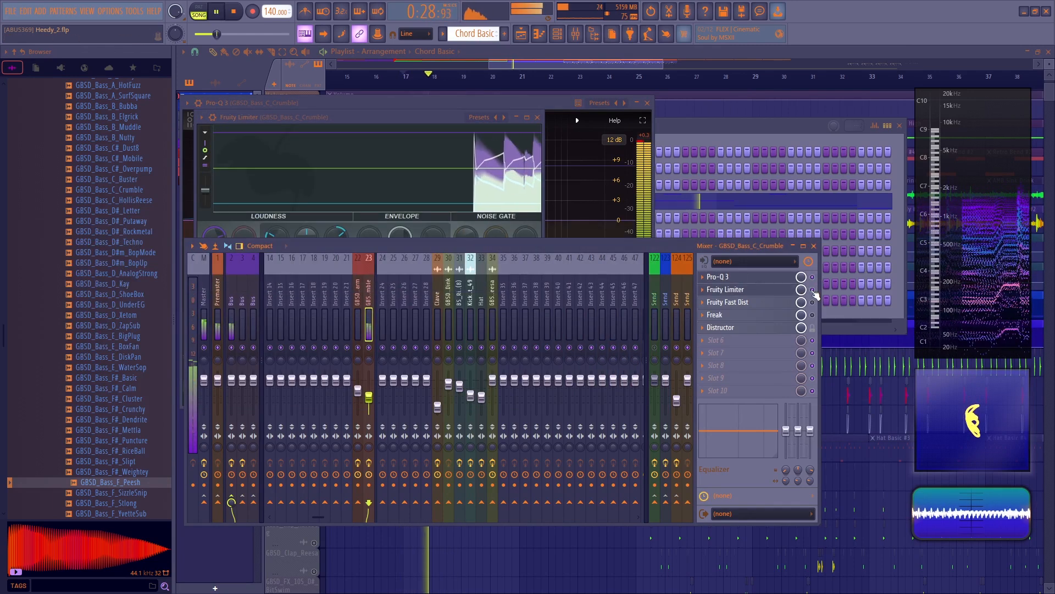
key("space")
left_click(775, 304)
key("space")
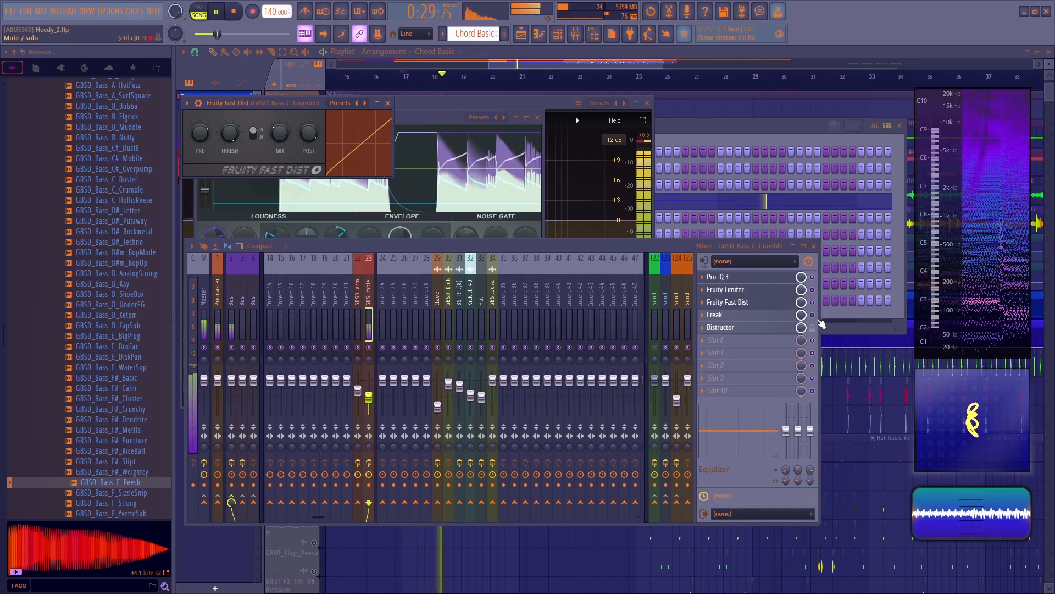
Step: View the Freak effect on GBSD_Bass_C_Crumble while the chords play, and close its window
key("space")
left_click(748, 316)
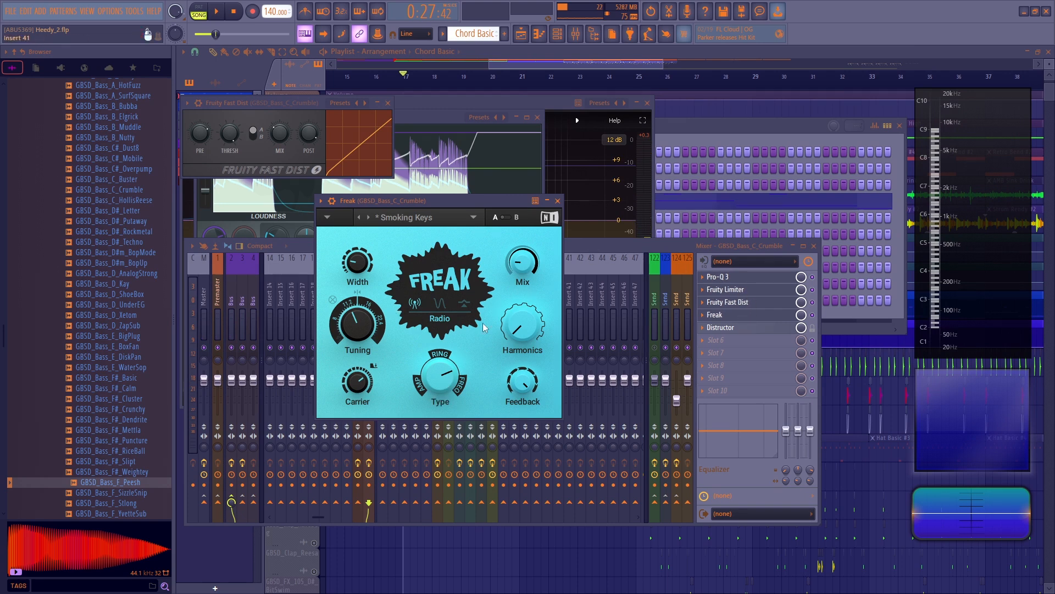
key("space")
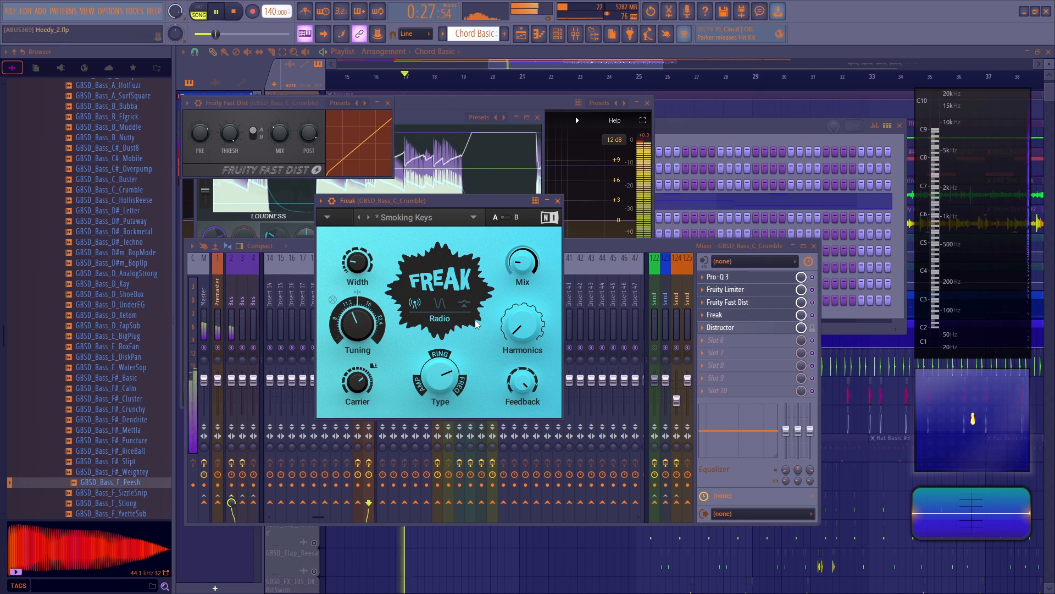
left_click(558, 200)
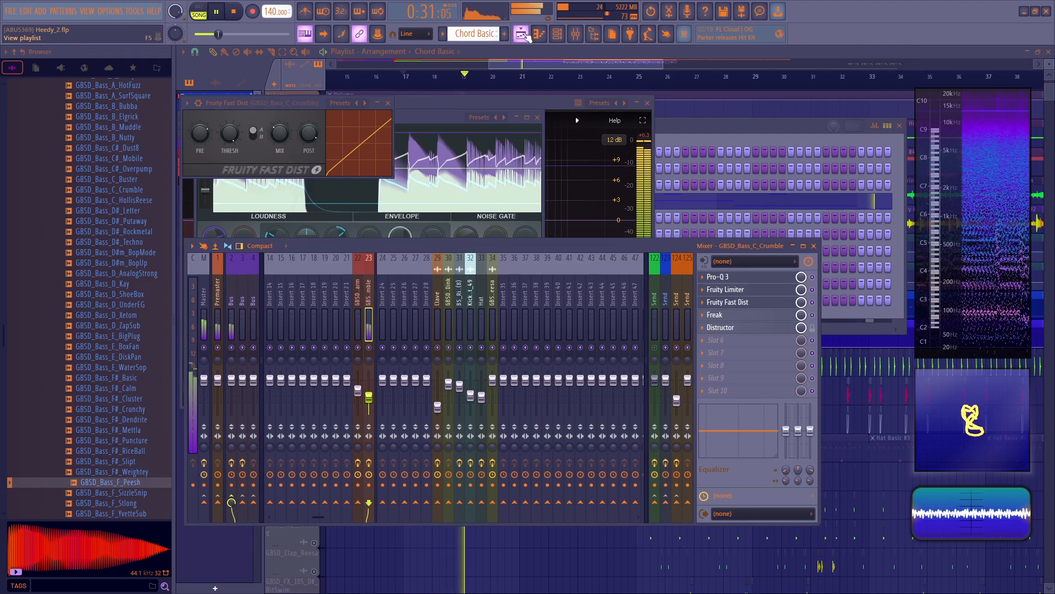
Step: Show the channel rack, return to the Playlist and play the soloed Chord track from bar 17
key("space")
key("F6")
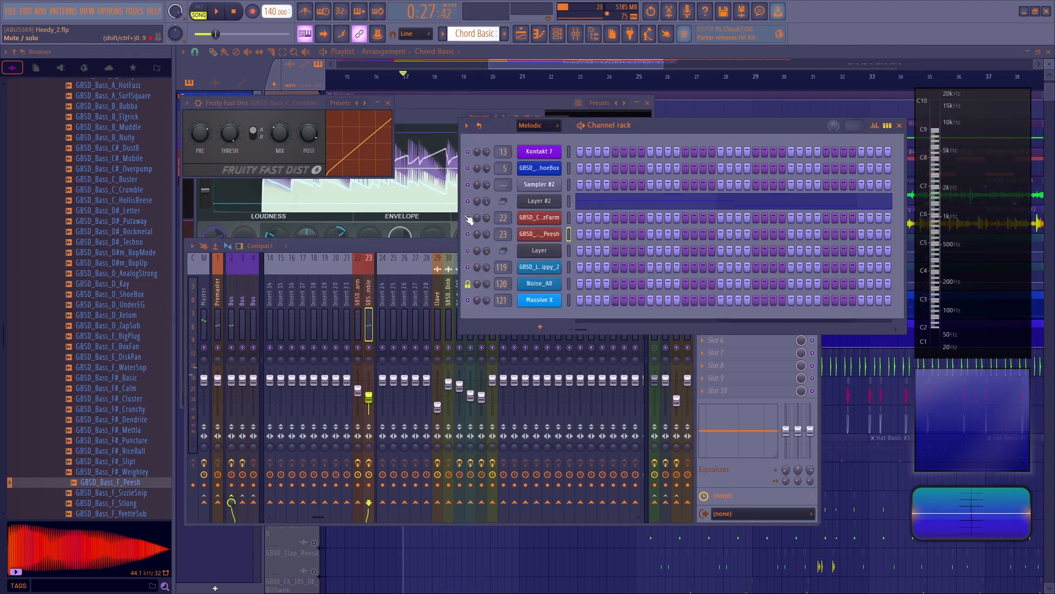
key("F5")
key("space")
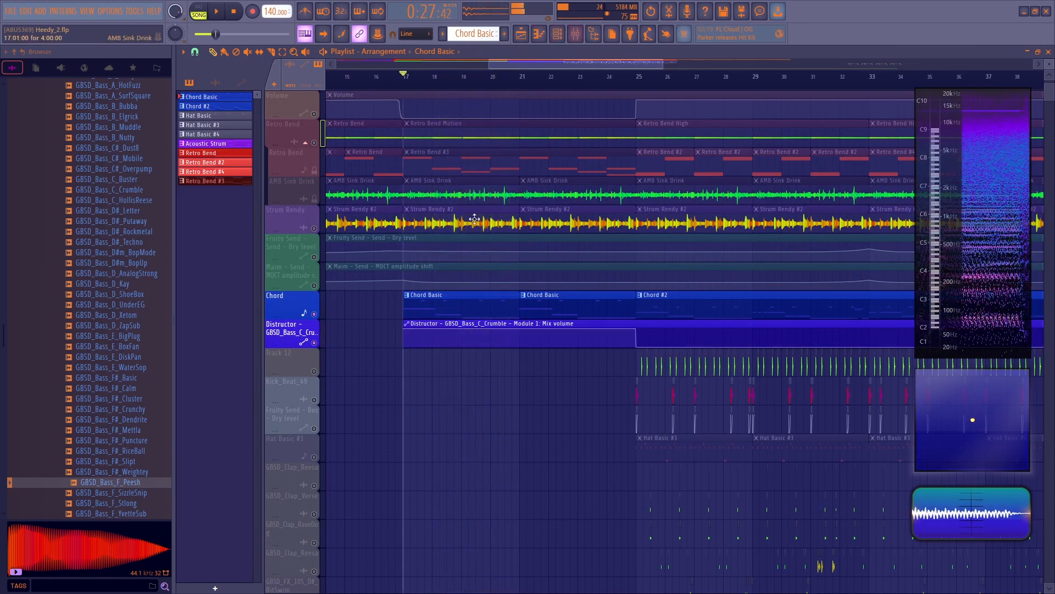
key("space")
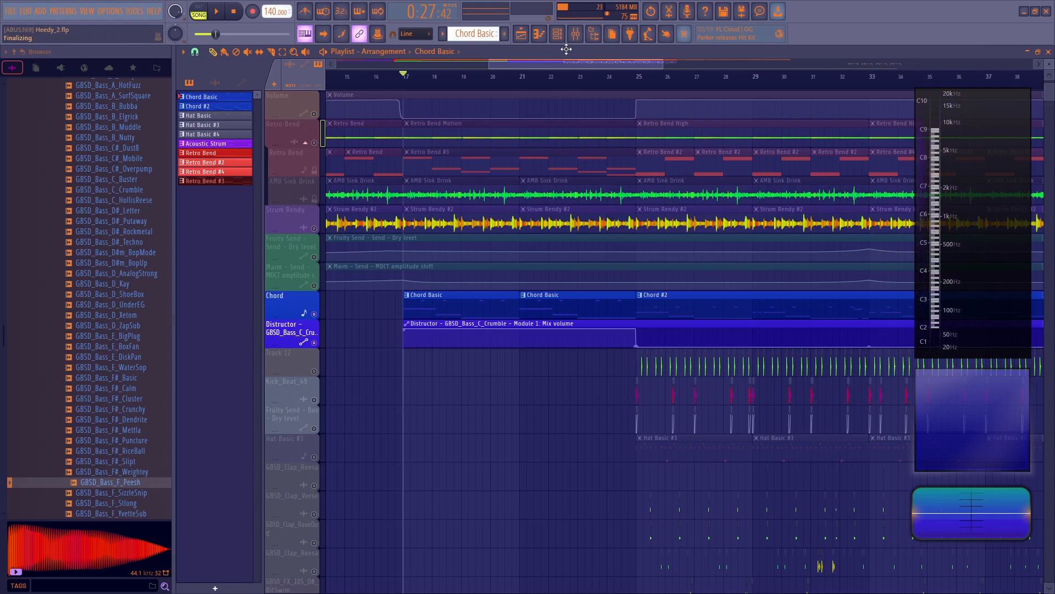
Step: Inspect the Speaker module of the Distructor effect on the GBSD_Bass_C_Crumble mixer track, and close both the effect and the mixer
left_click(576, 35)
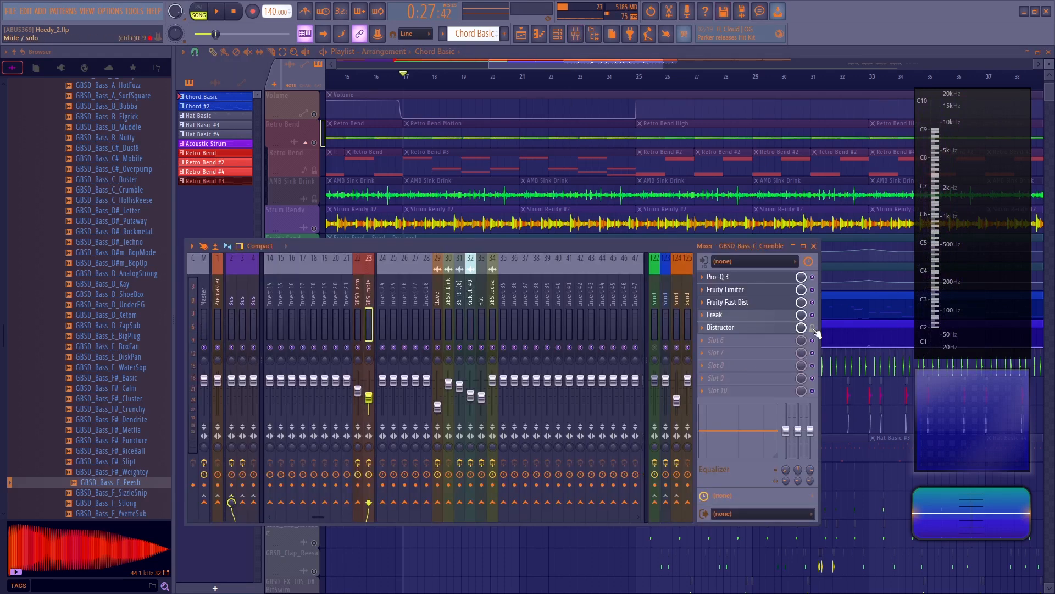
left_click(753, 329)
left_click_drag(360, 189, 414, 185)
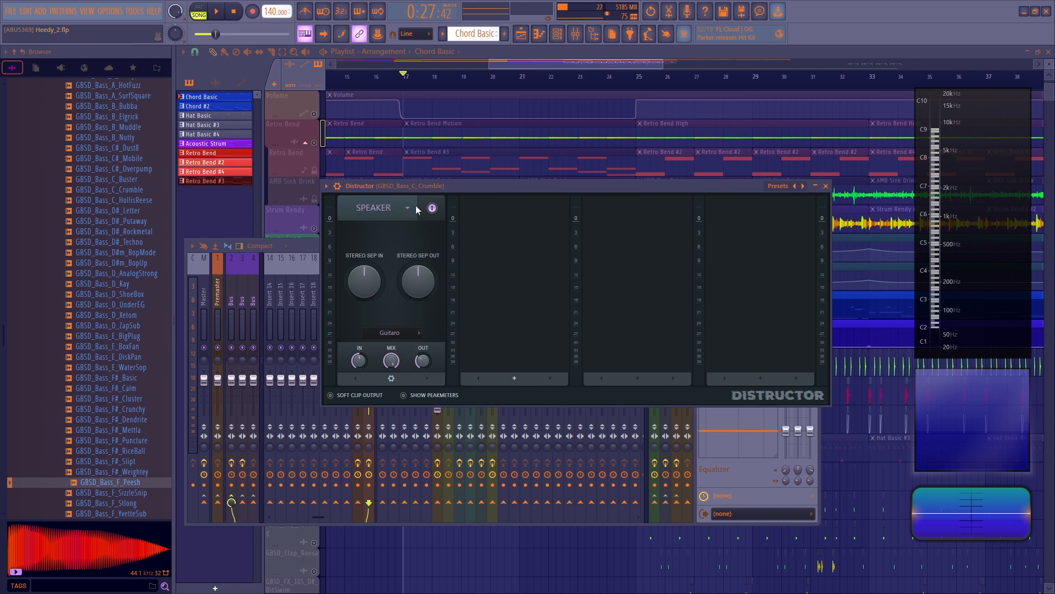
left_click(826, 187)
key("F9")
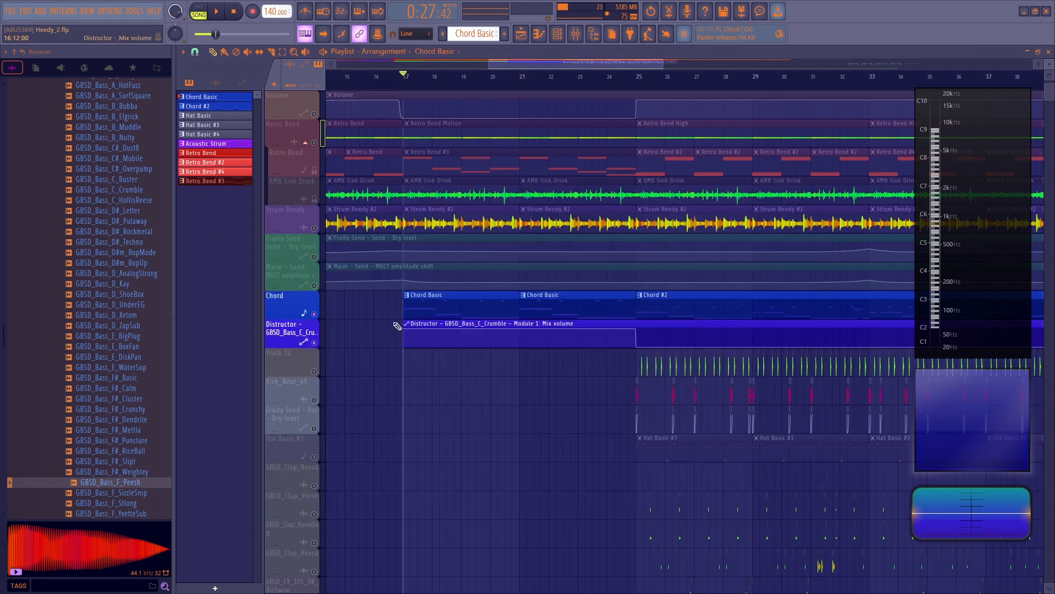
Step: Collapse the browser folders and unsolo the Chord tracks to play the full arrangement from bar 17
left_click(14, 53)
key("space")
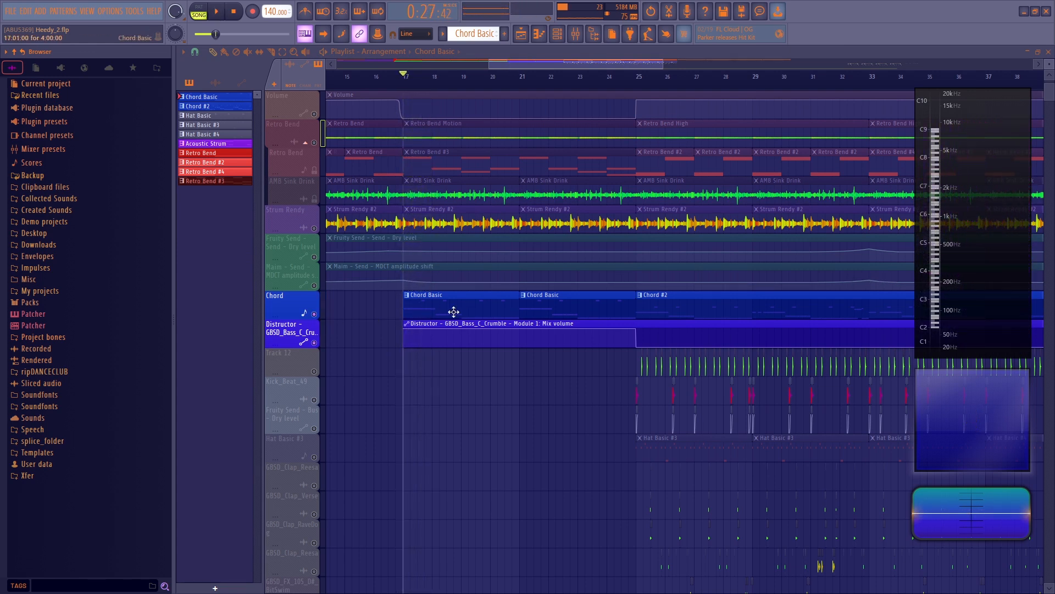
right_click(315, 228)
right_click(315, 229)
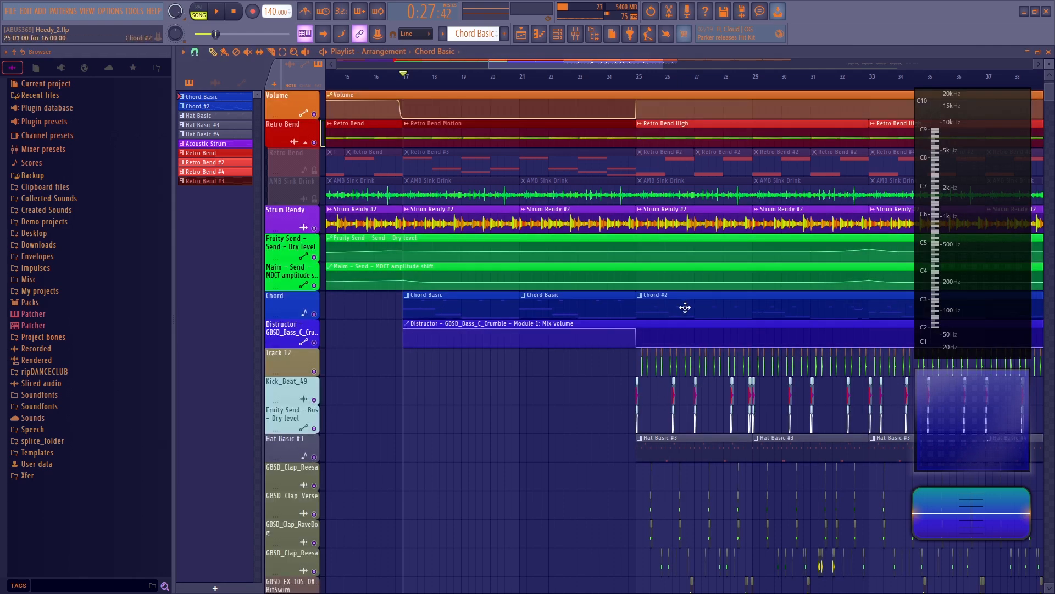
key("space")
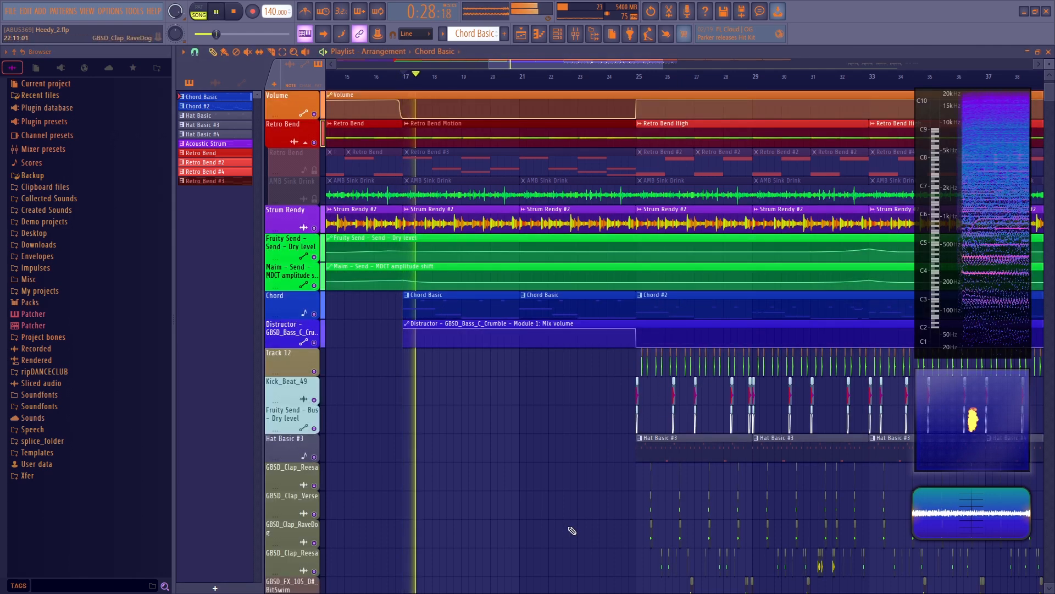
Step: Try pulling the Distructor Mix volume automation at bar 17 down to its minimum, and play the section
key("space")
left_click_drag(404, 331, 429, 381)
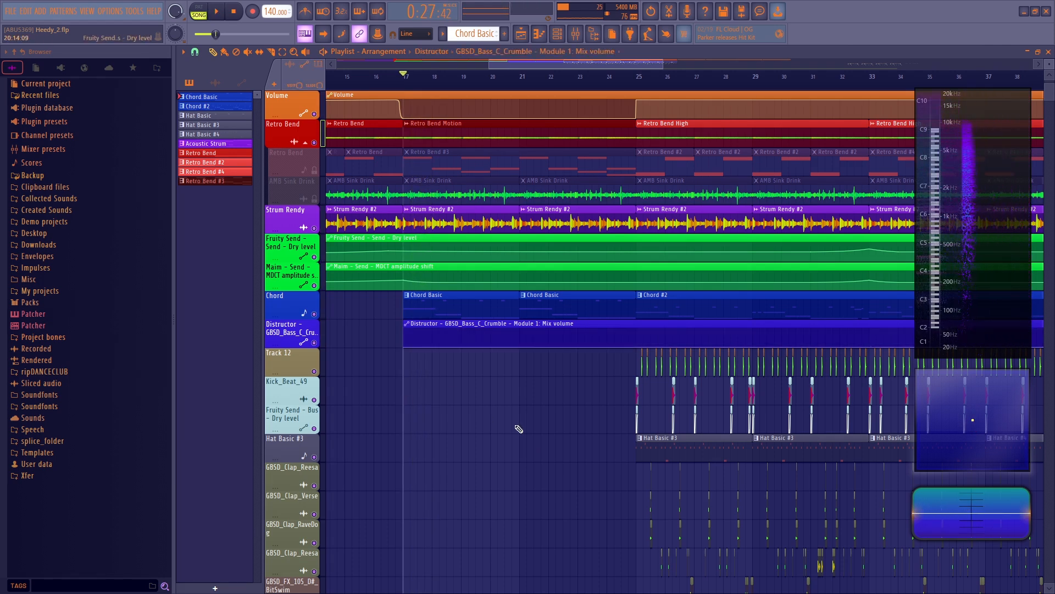
key("space")
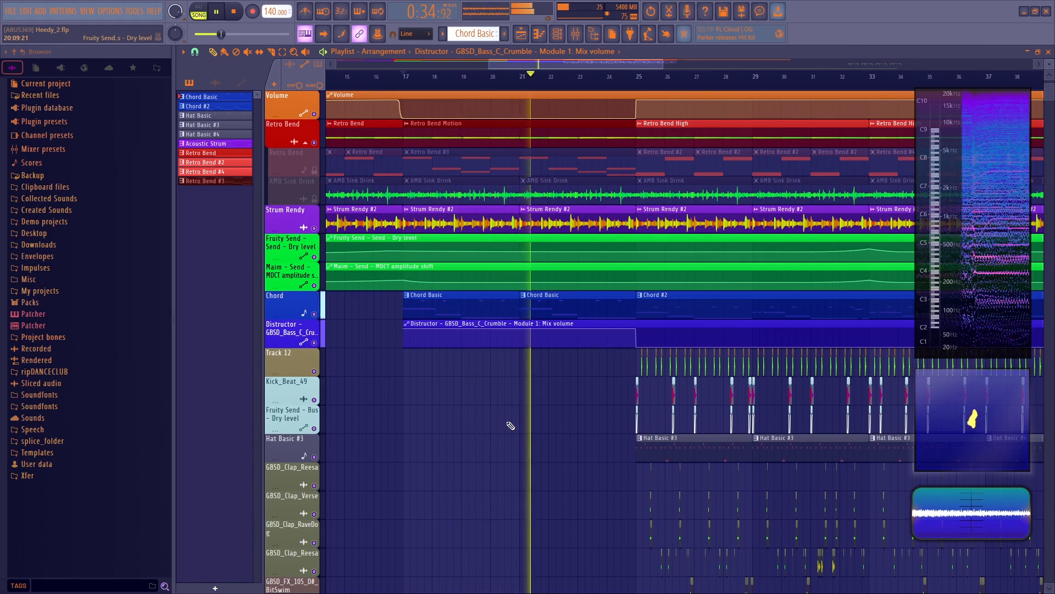
Step: Play the arrangement from bar 22 across the change at bar 25, examining the drum tracks and automation that start there
left_click_drag(594, 65, 642, 69)
key("space")
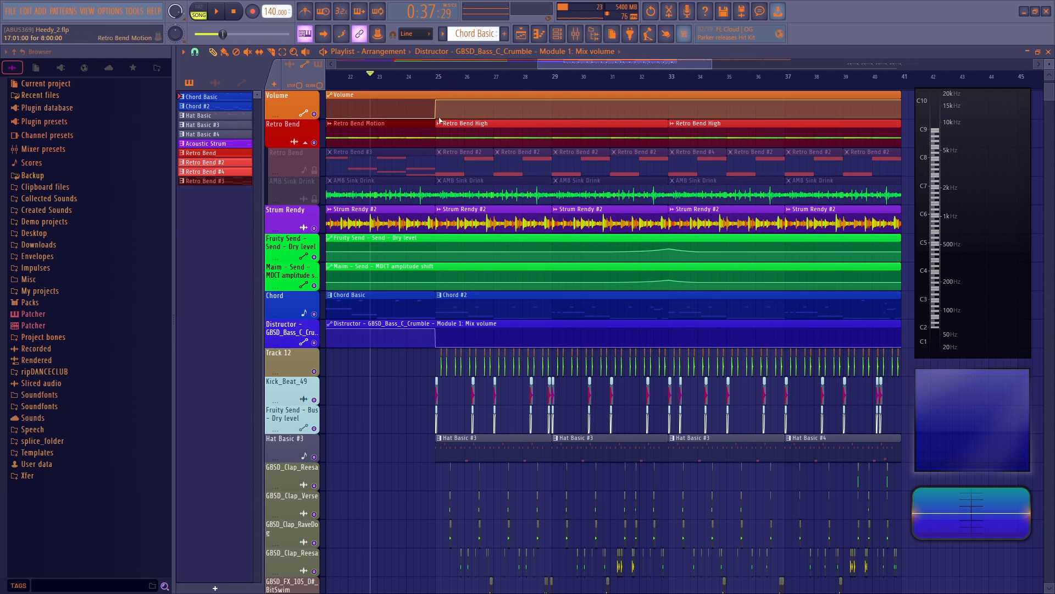
left_click_drag(570, 64, 575, 64)
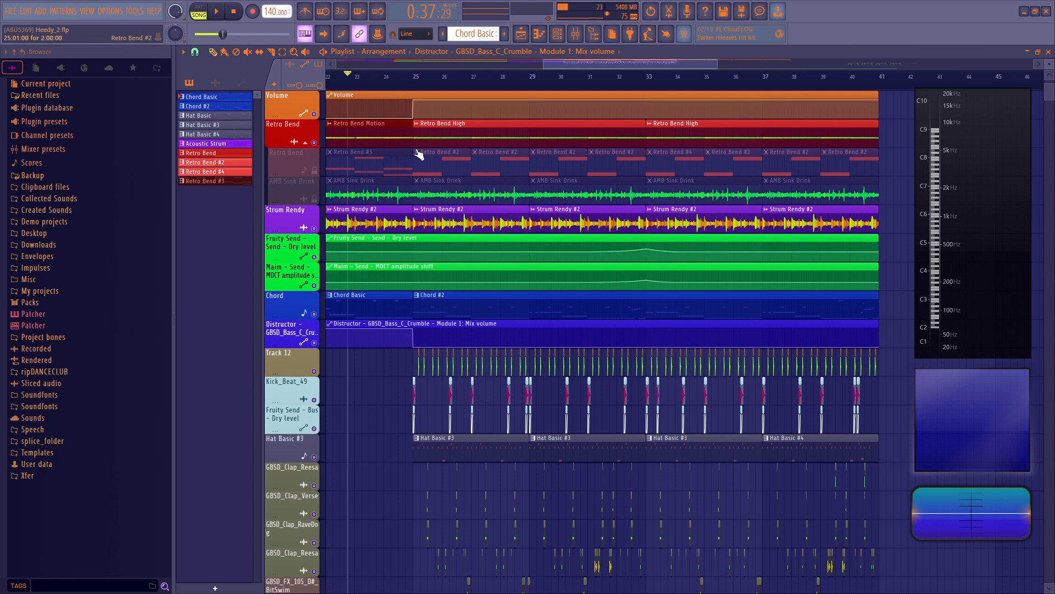
scroll(398, 81, "up", 5)
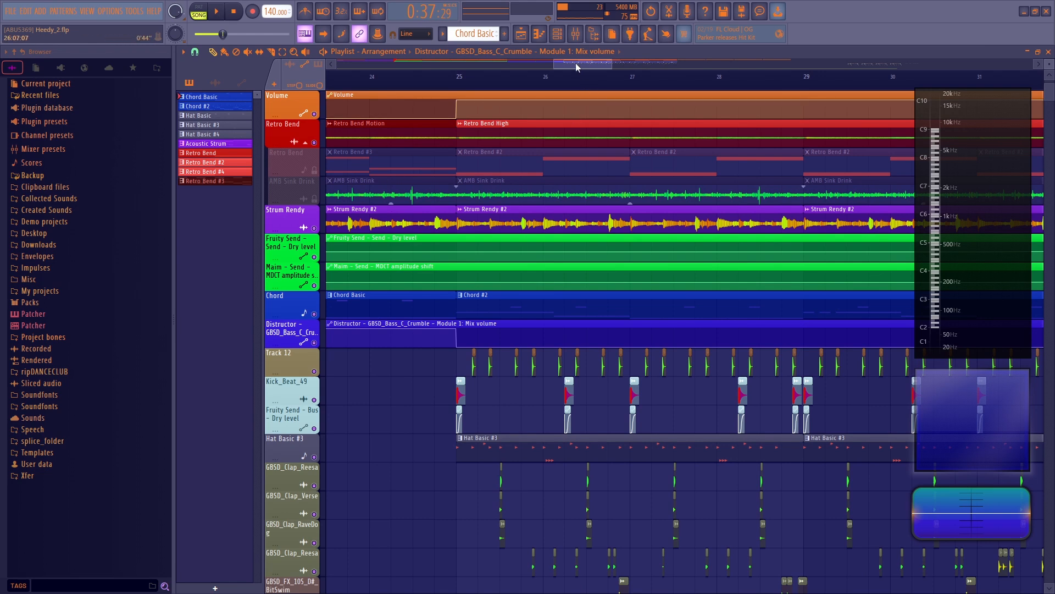
left_click_drag(576, 63, 581, 62)
key("space")
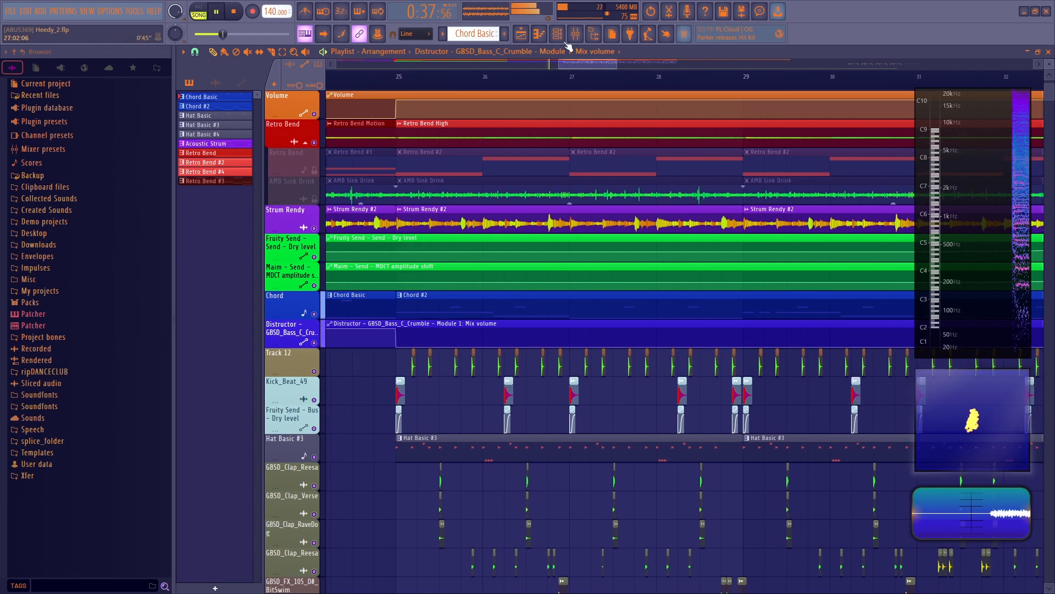
scroll(575, 67, "down", 3)
scroll(443, 392, "down", 1)
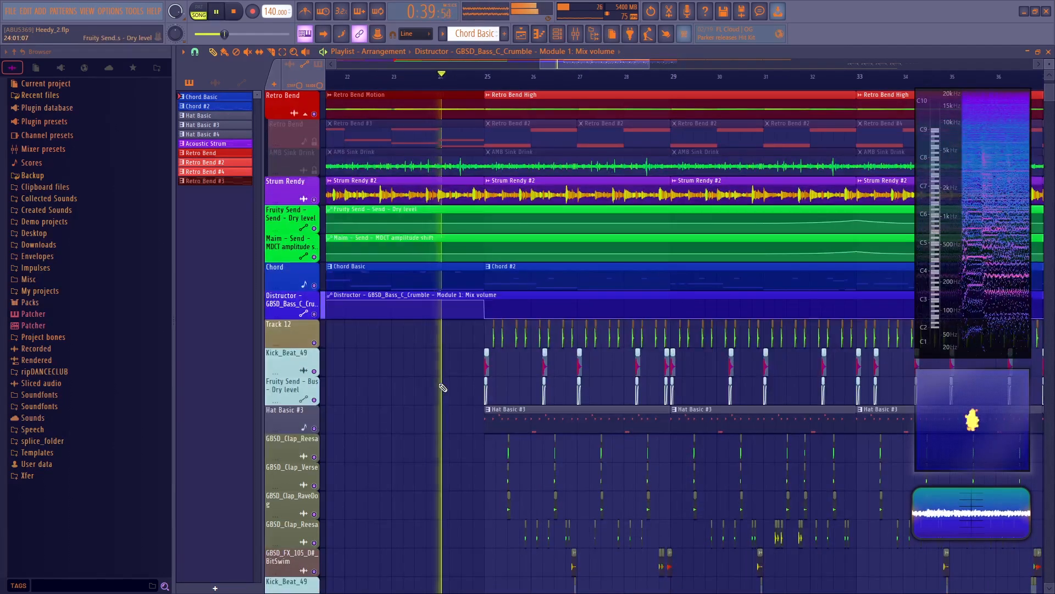
scroll(571, 86, "down", 2)
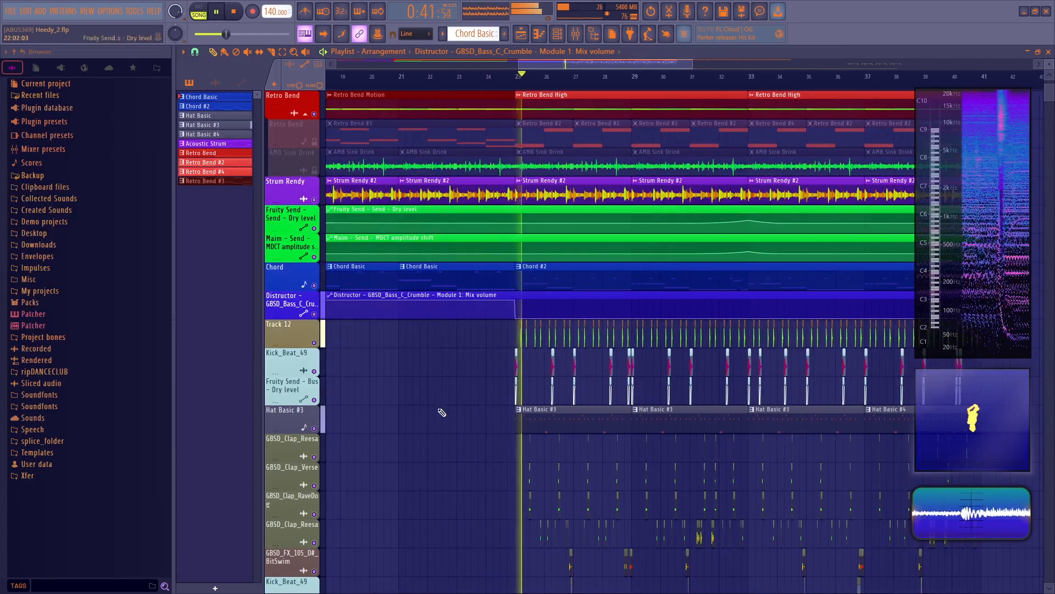
scroll(441, 413, "up", 3)
scroll(586, 76, "down", 2)
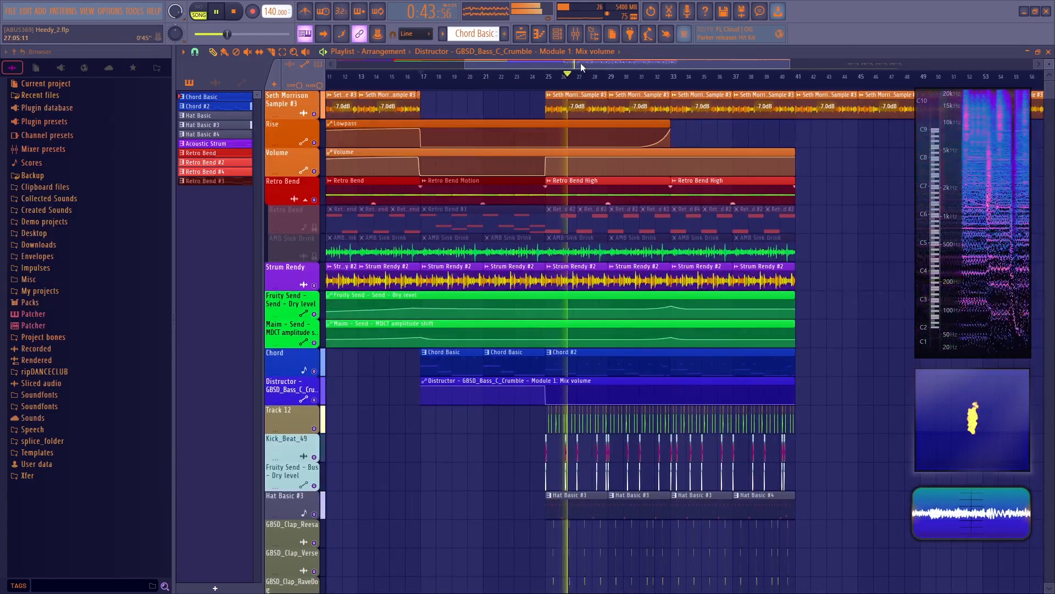
key("space")
Step: Play the arrangement from bar 16 across bar 17, where the Seth Morrison Sample #3 clips pause
left_click(403, 83)
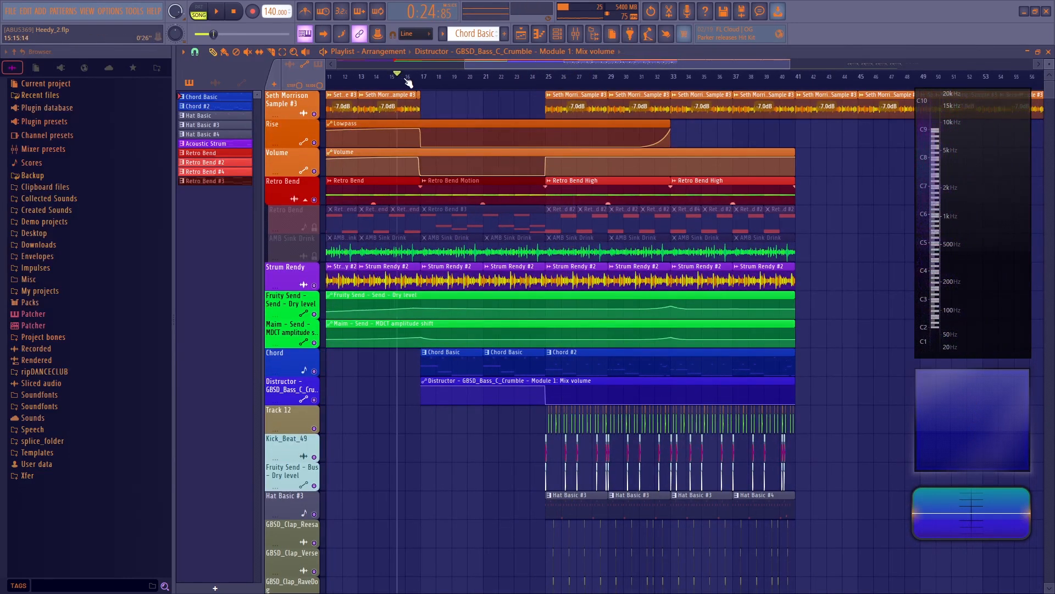
scroll(401, 83, "up", 3)
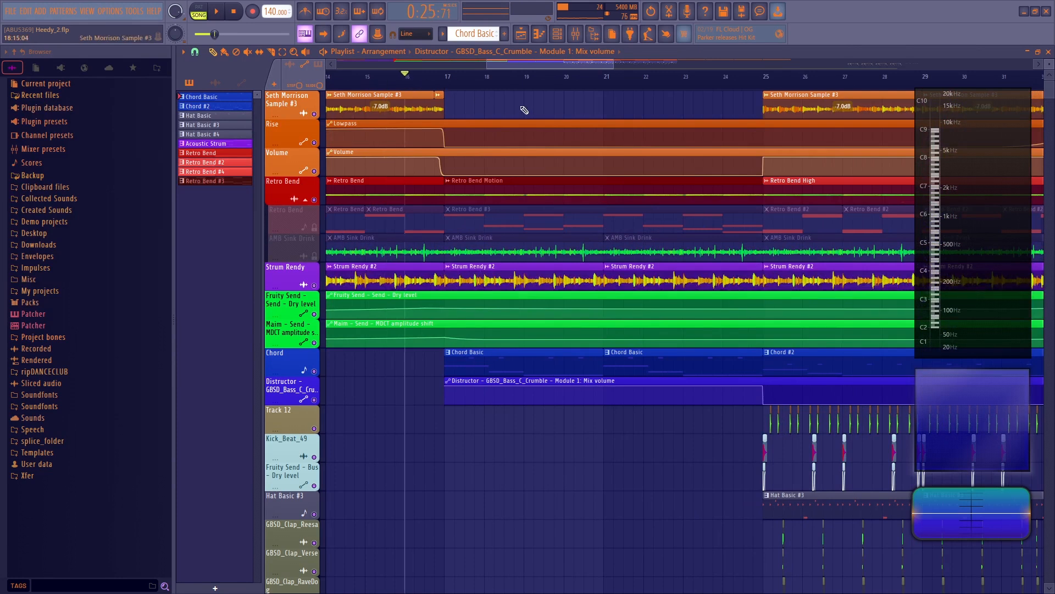
key("space")
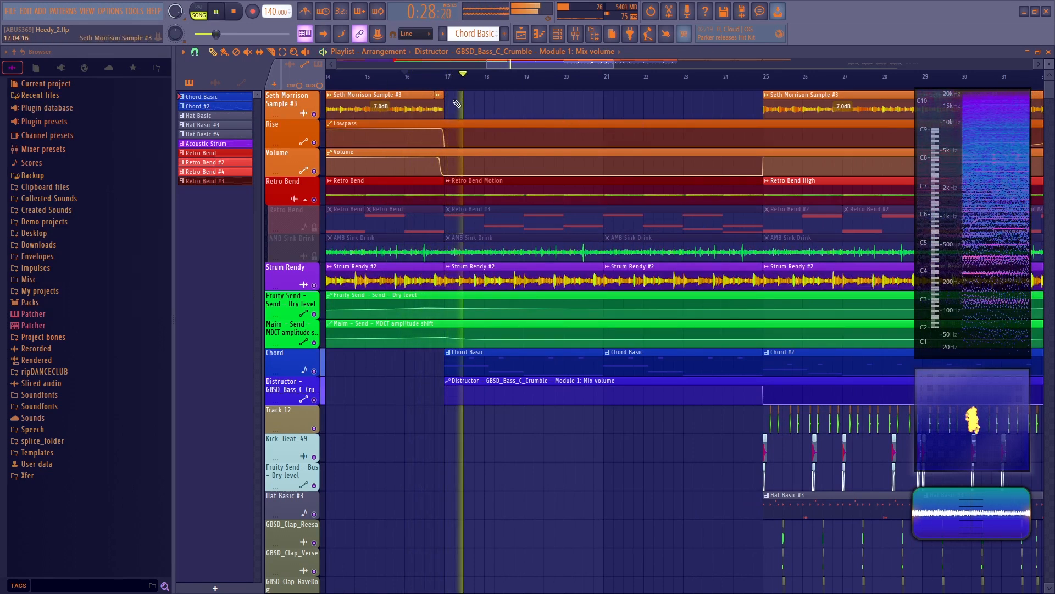
scroll(566, 80, "down", 1)
key("space")
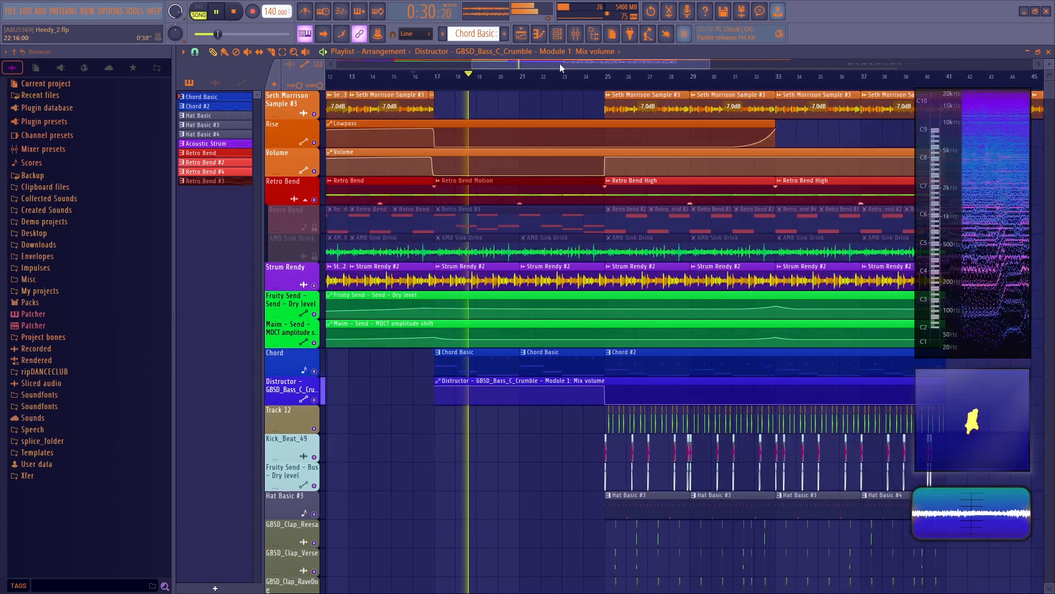
scroll(566, 66, "down", 2)
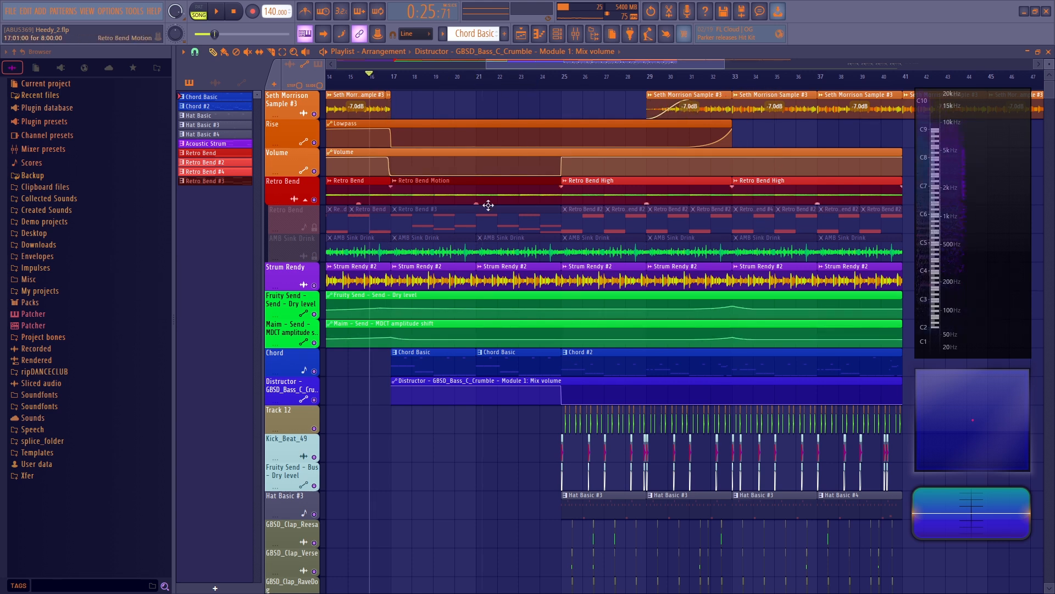
Step: Play the arrangement from bar 16 and delete the Seth Morrison Sample #3 clips at bars 41, 45 and 49
key("space")
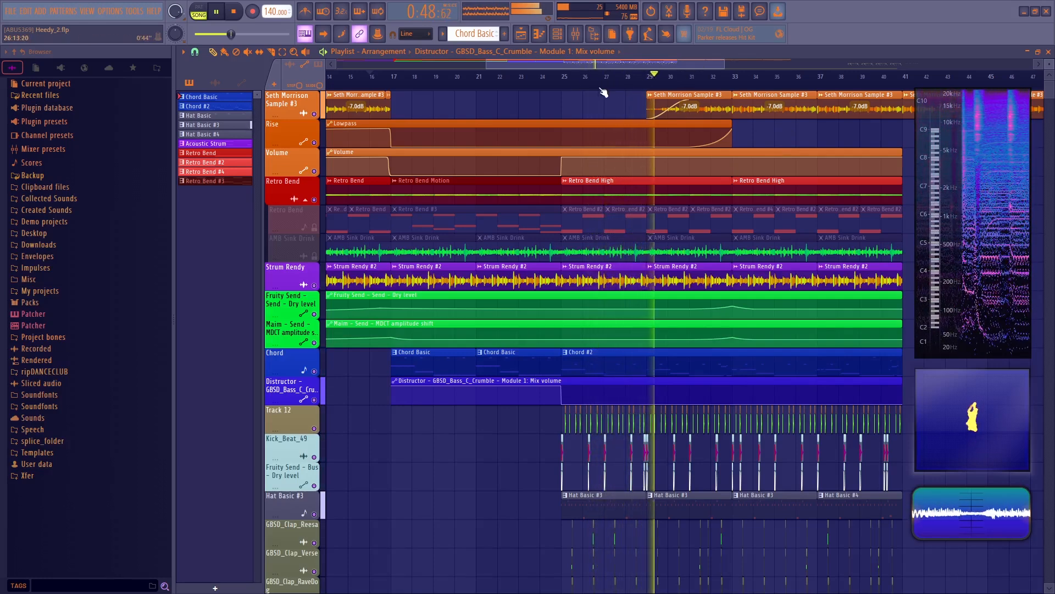
left_click_drag(640, 64, 704, 69)
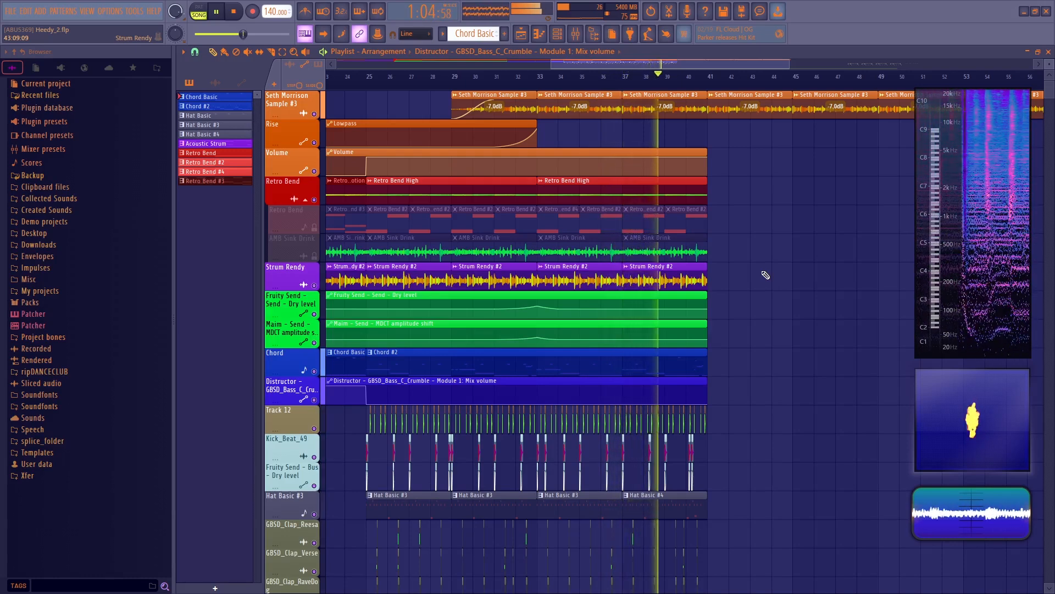
right_click(767, 108)
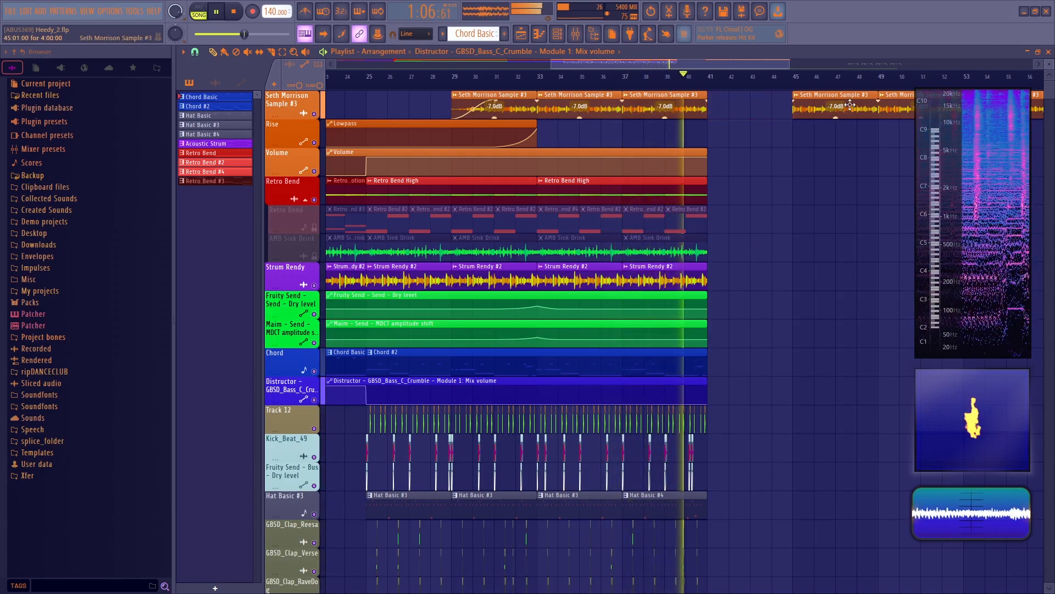
right_click(829, 108)
right_click(891, 107)
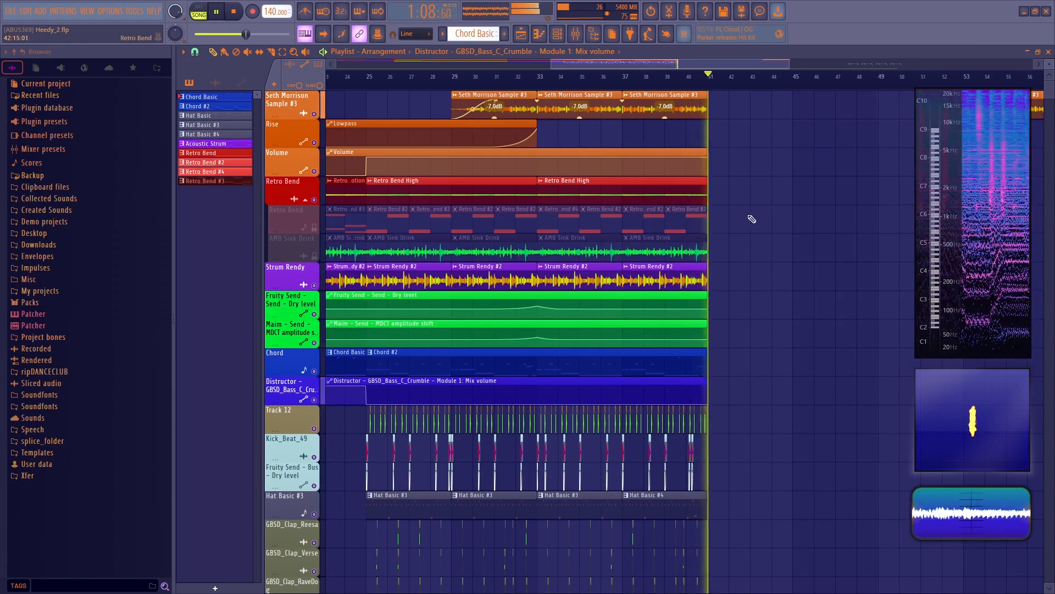
Step: Stop playback and show the chord, kick, hat and clap tracks from about bar 16 onward in the Playlist
key("space")
scroll(767, 218, "down", 4)
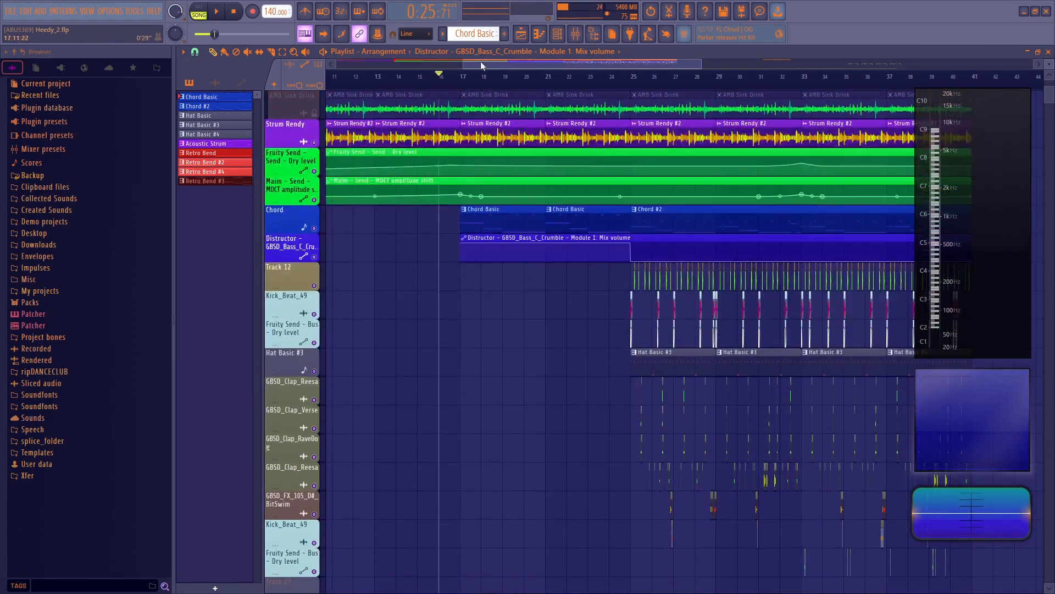
left_click_drag(565, 64, 599, 65)
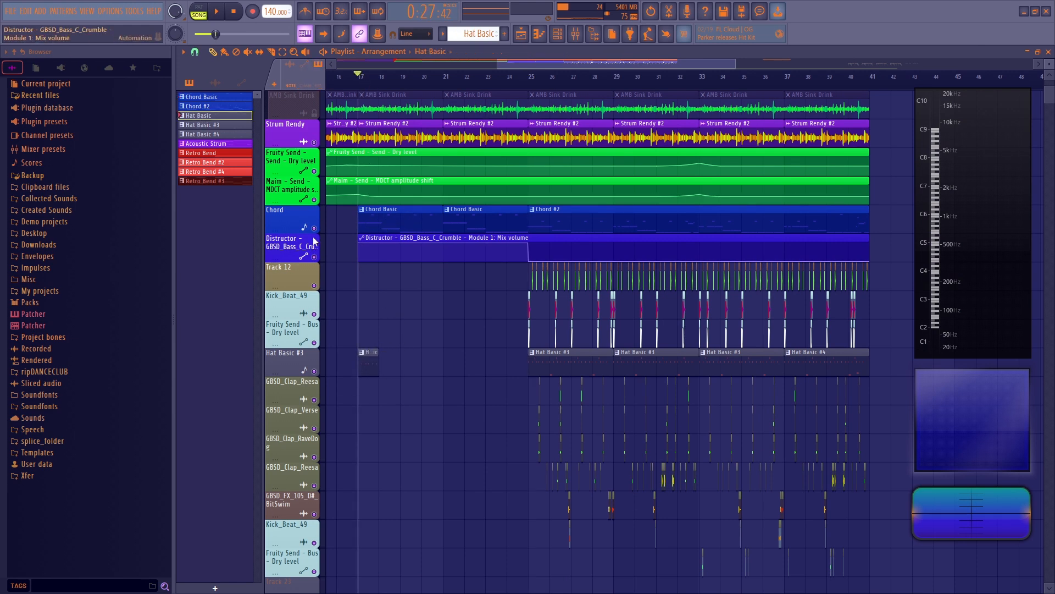
Step: Open the Chord Basic clip at bar 17 in the piano roll to examine its notes, and return to the Playlist
scroll(370, 84, "up", 5)
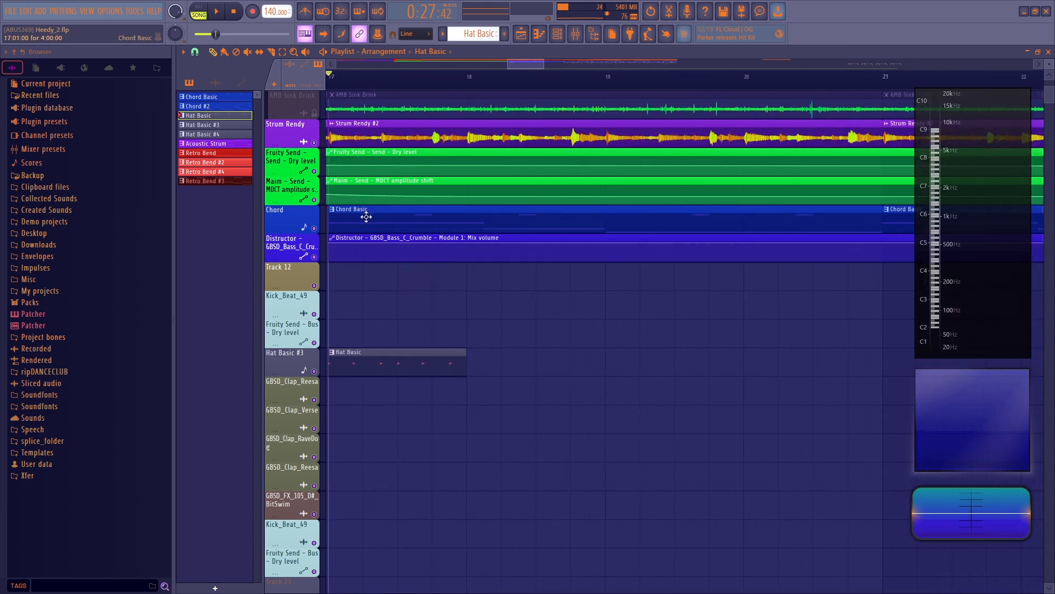
double_click(366, 217)
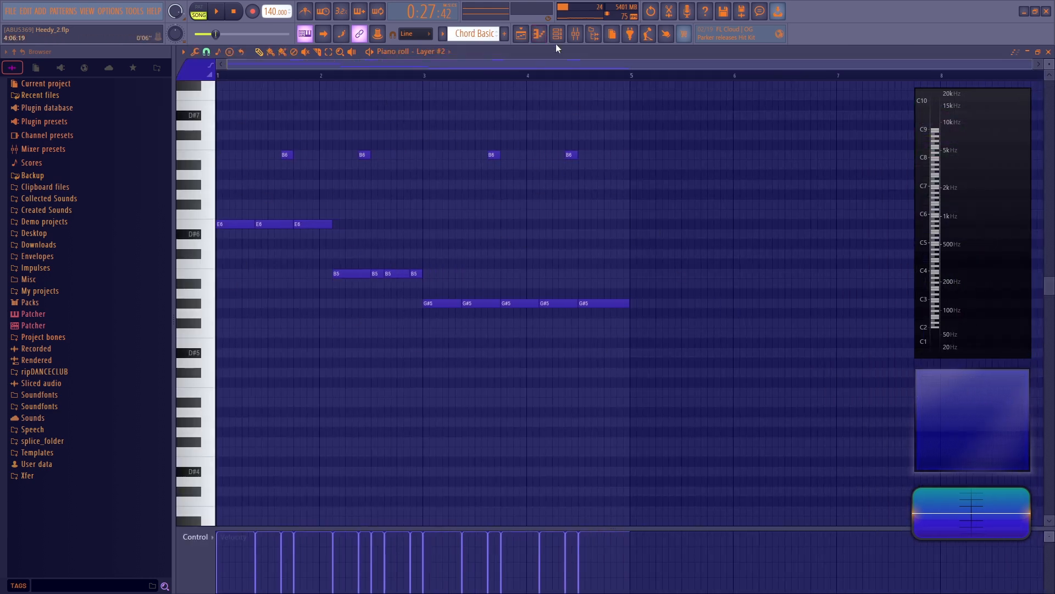
left_click(522, 34)
Step: Open the GBS_Hat_Open_OwlBear notes of the Hat Basic pattern in the piano roll and play the pattern on its own
double_click(401, 362)
right_click(553, 169)
left_click(577, 167)
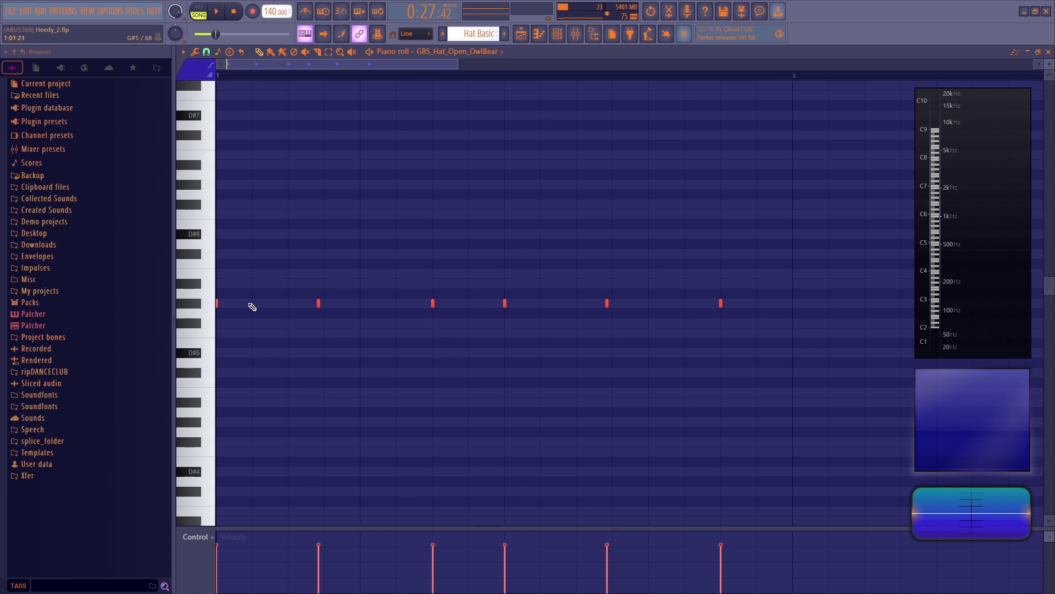
left_click(197, 14)
key("space")
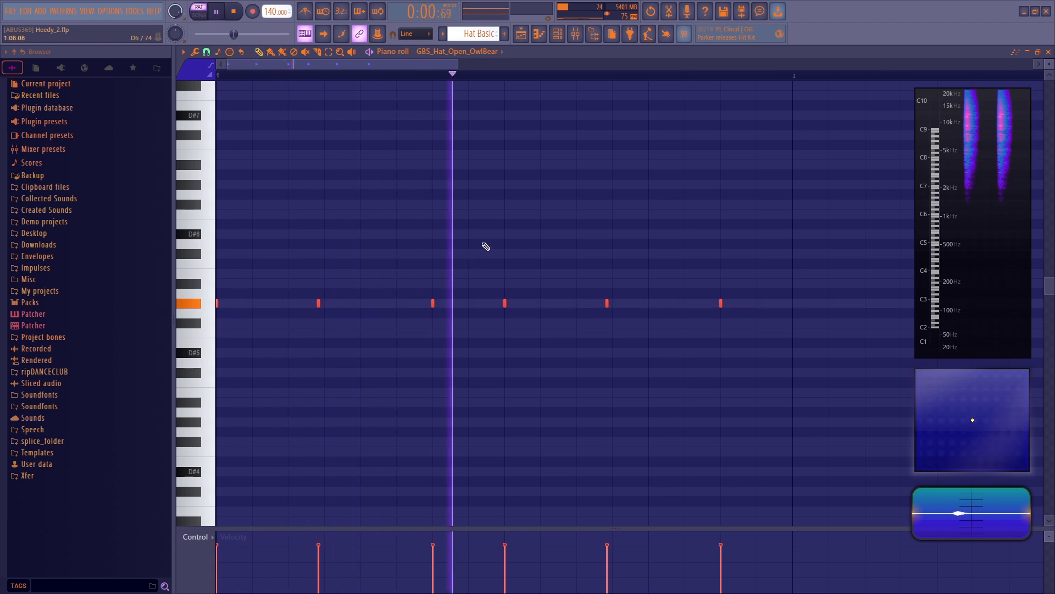
key("space")
Step: Try different timings for the second and fifth hat notes, changing the snap setting and playing the pattern to compare
left_click_drag(318, 303, 328, 304)
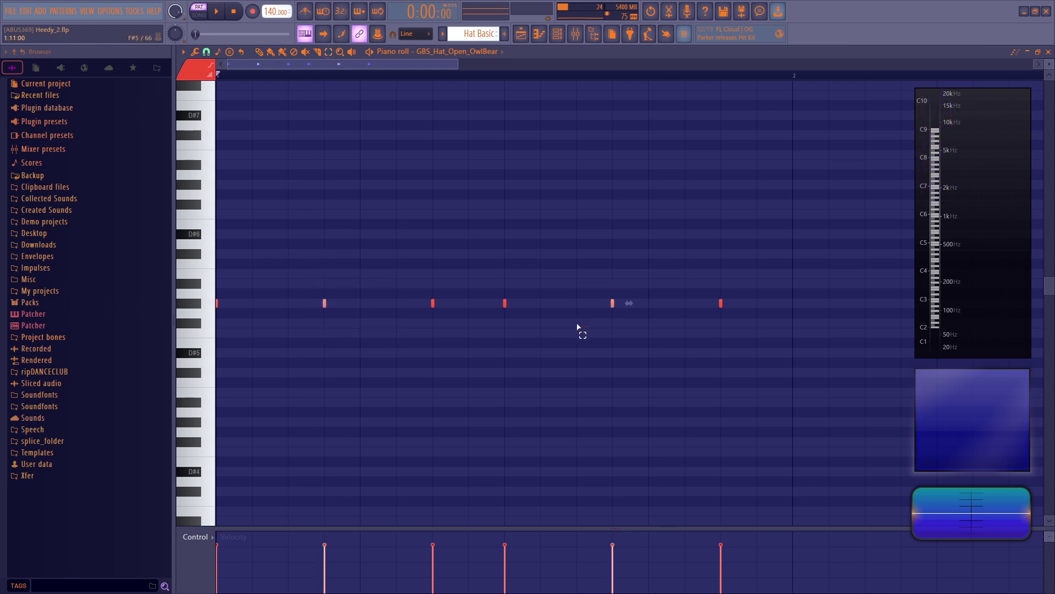
left_click(206, 51)
left_click(220, 102)
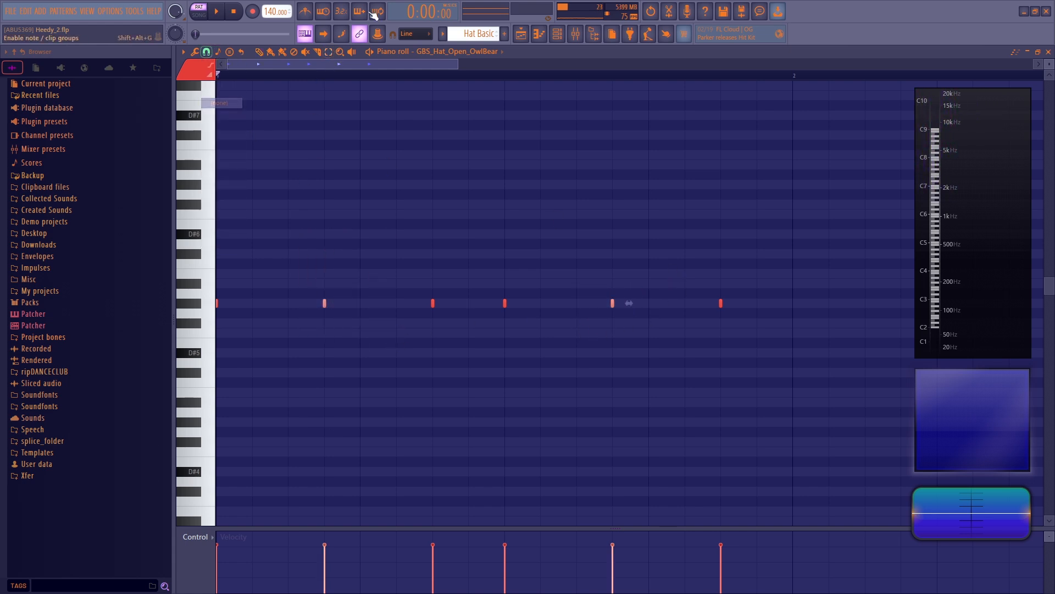
key("space")
key("space")
key("ctrl+z")
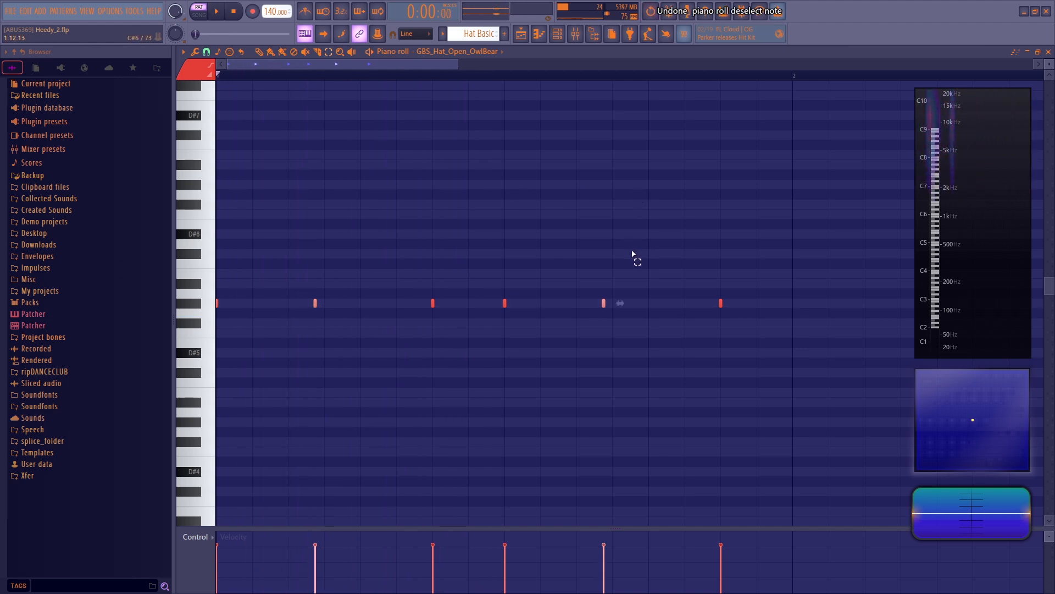
Step: Try quick-quantizing the second and fifth hat notes to the grid and play the pattern
left_click(207, 53)
left_click(226, 177)
key("ctrl+q")
left_click(445, 218)
key("space")
key("space")
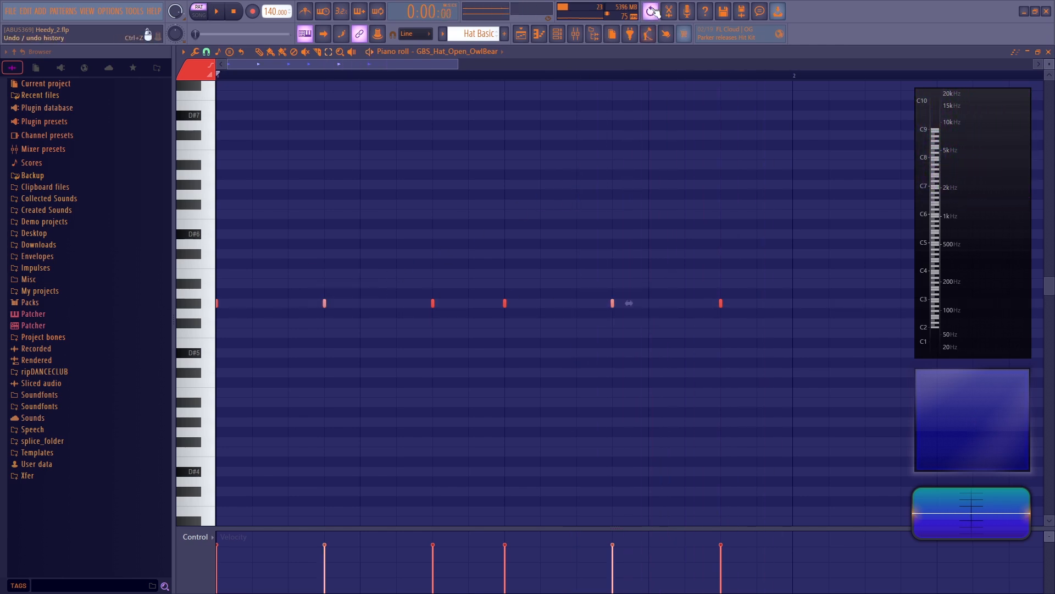
Step: Revert the Hat Basic note edits through the project's undo history, and return to the Playlist
left_click(36, 67)
scroll(66, 401, "down", 8)
scroll(115, 448, "down", 4)
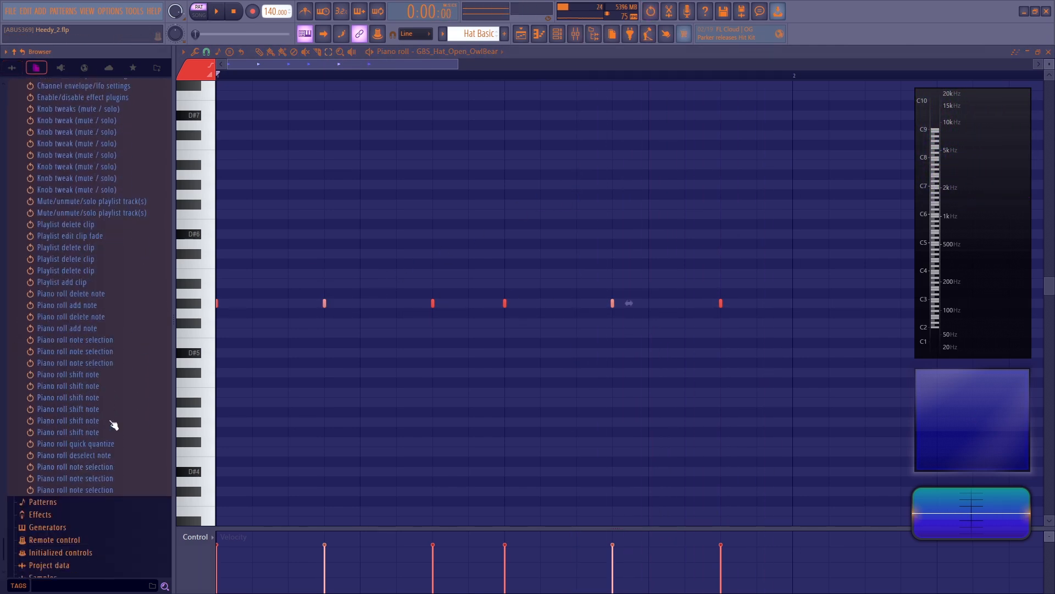
left_click(112, 330)
left_click(112, 317)
left_click(112, 306)
left_click(113, 295)
left_click(115, 283)
left_click(114, 269)
left_click(115, 283)
left_click(36, 67)
key("F5")
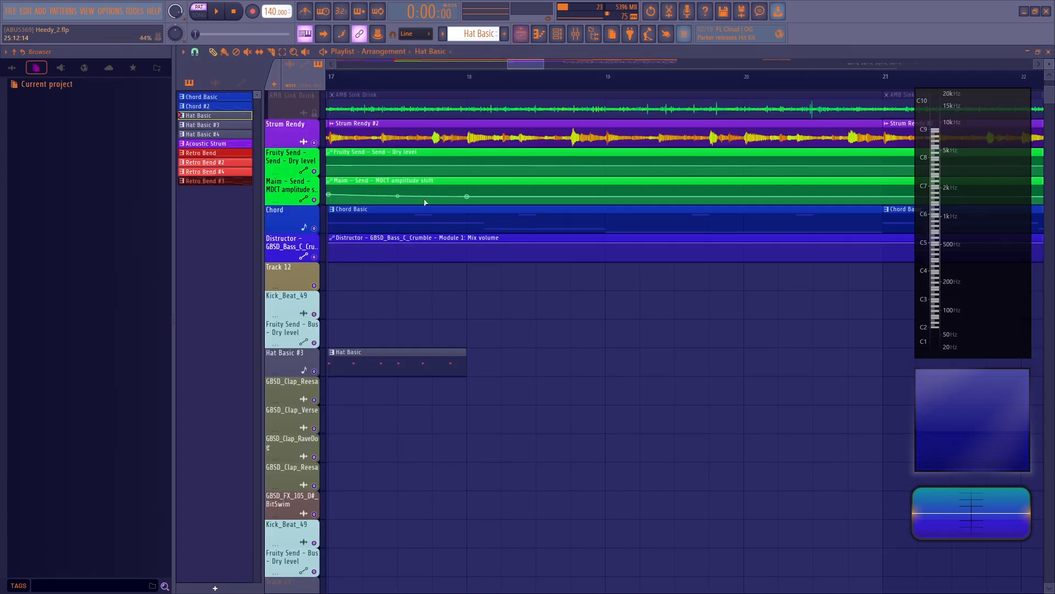
Step: Show the section from bar 25 in the Playlist and play the arrangement from bar 29
scroll(438, 81, "down", 3)
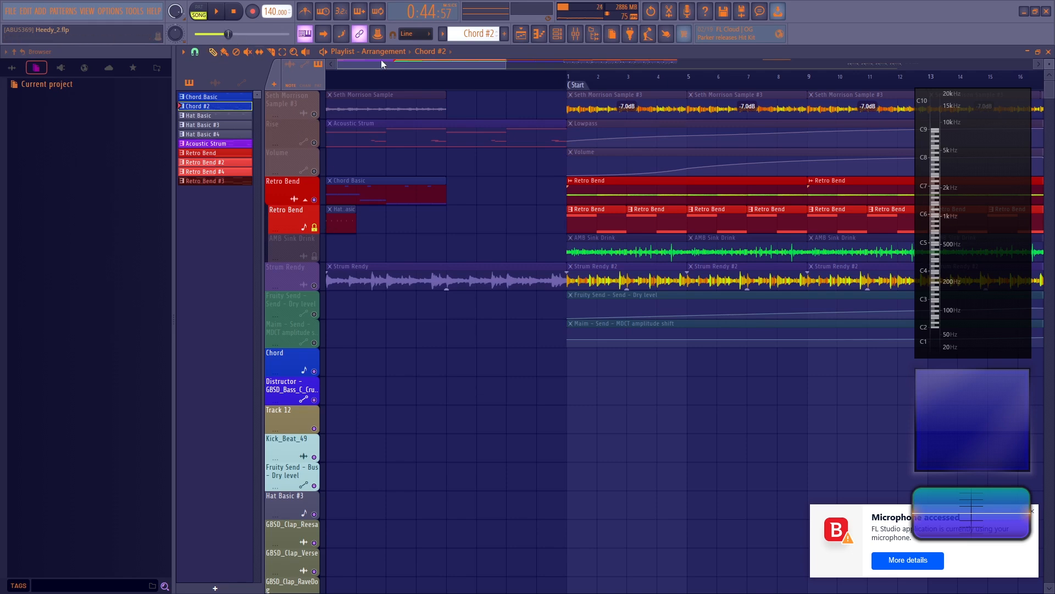
left_click_drag(381, 59, 605, 74)
scroll(499, 159, "down", 2)
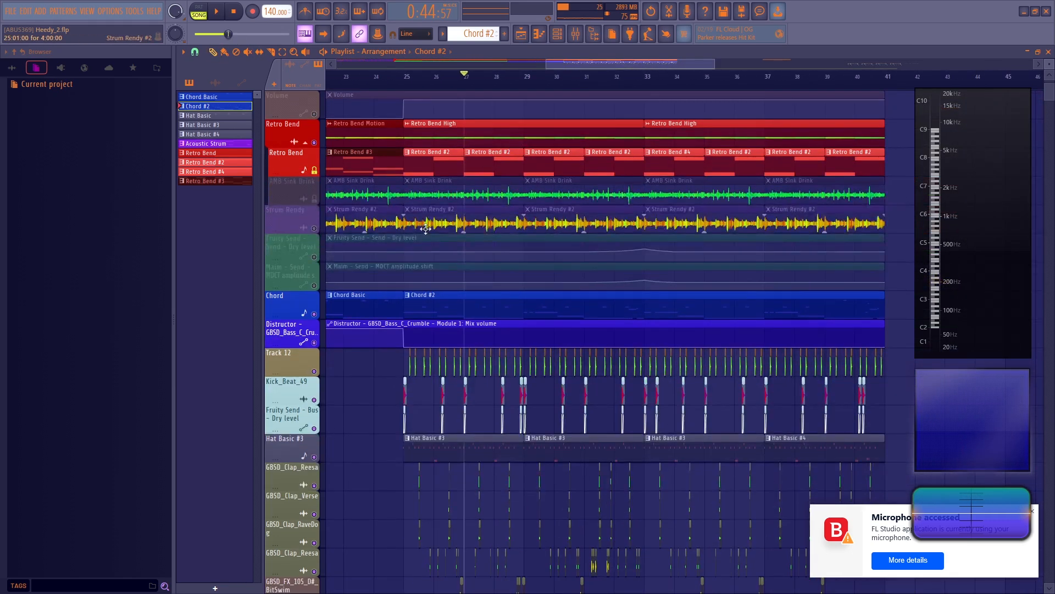
left_click(407, 79)
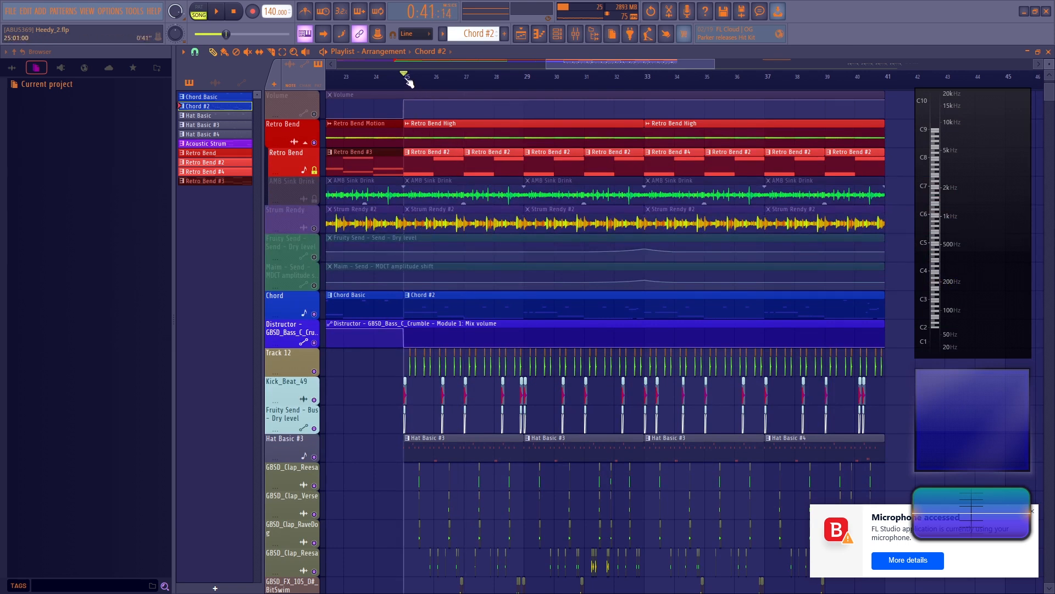
left_click(513, 80)
key("space")
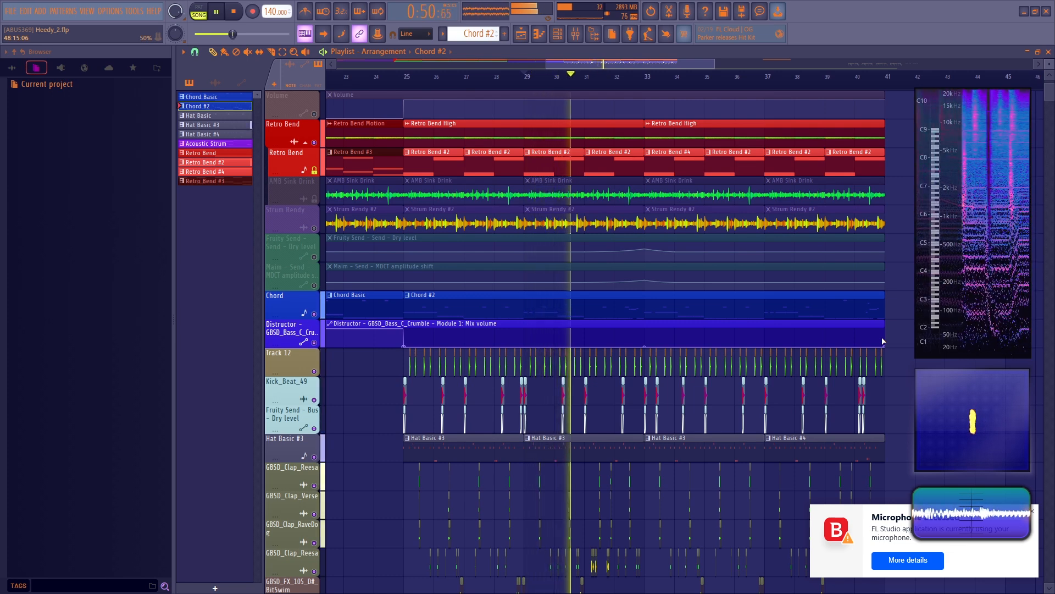
key("space")
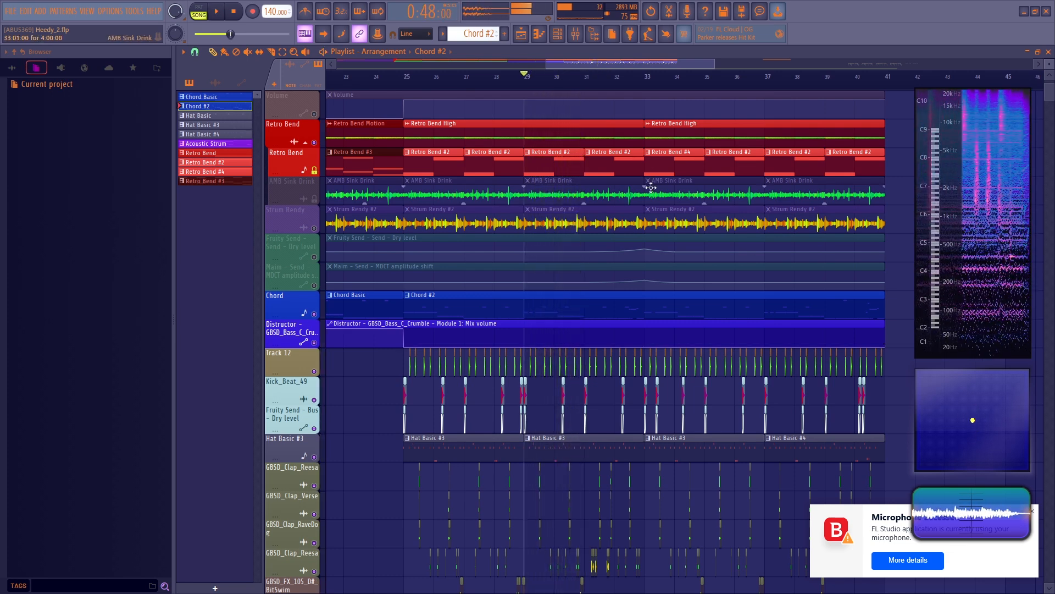
Step: Open the Chord #2 clip in the piano roll and play its note variation across bar 9 of the pattern twice
double_click(631, 302)
left_click_drag(545, 67, 482, 69)
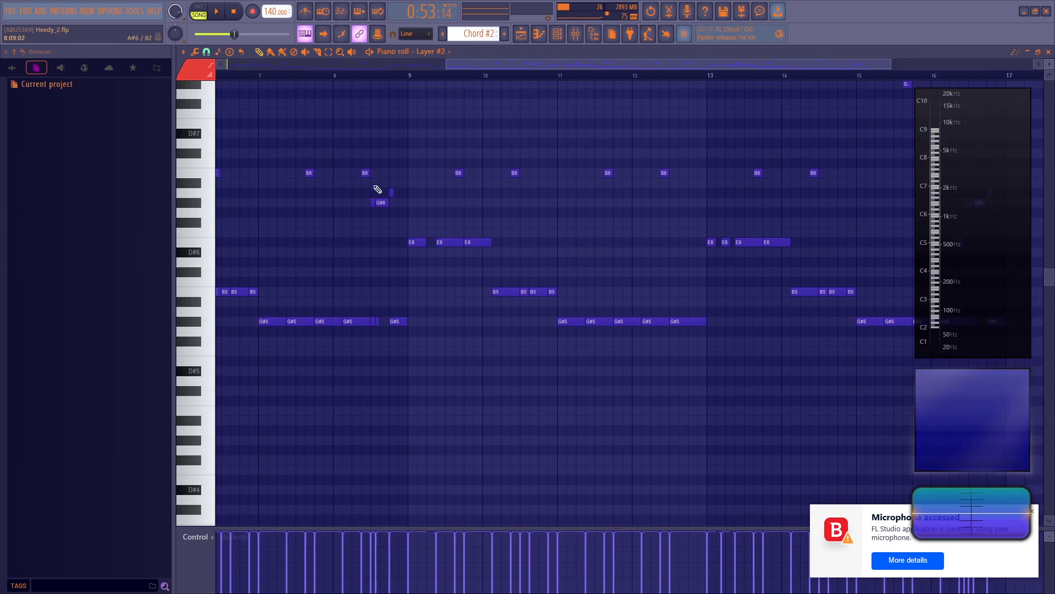
key("space")
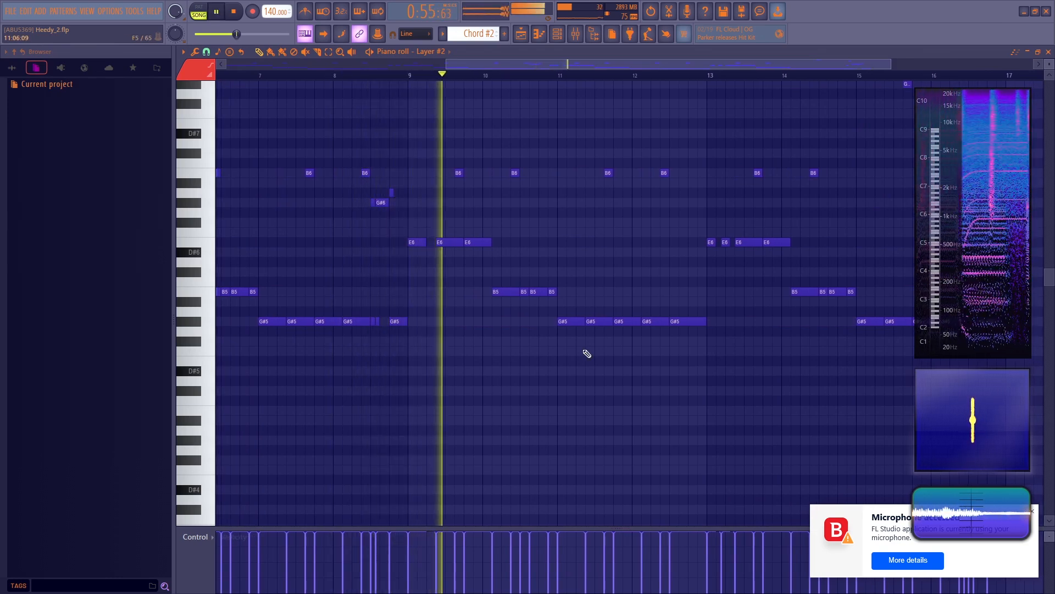
key("space")
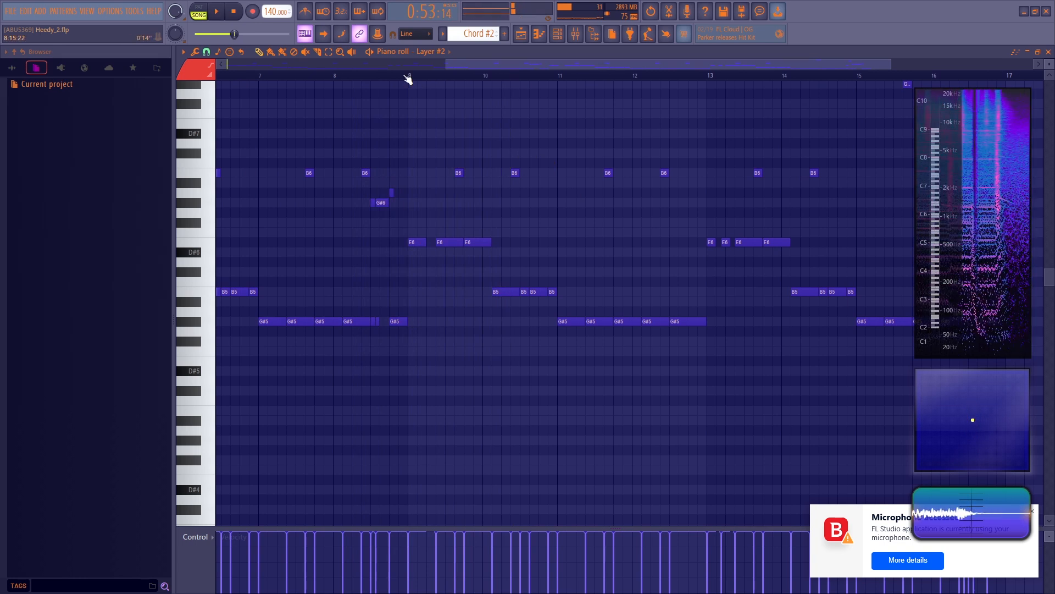
key("space")
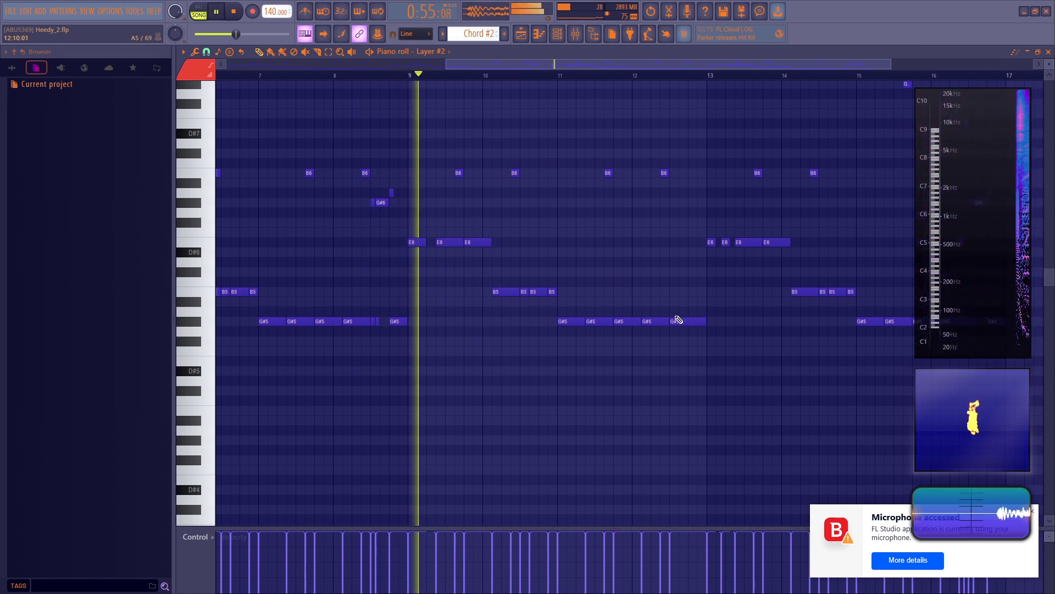
key("space")
Step: Return to the Playlist and play the full arrangement from bar 32 into bar 33
left_click(523, 34)
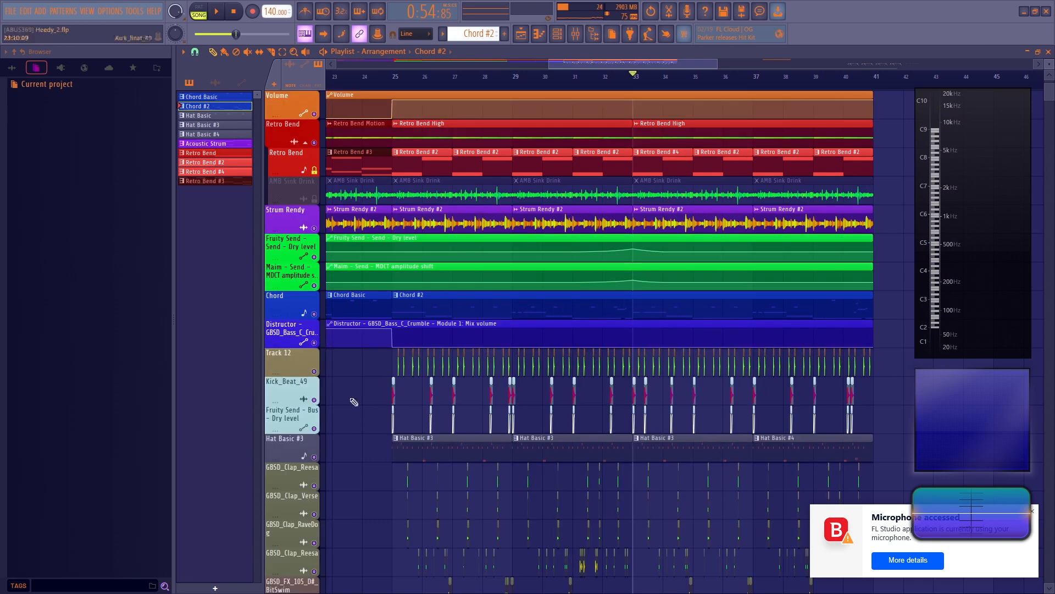
scroll(353, 400, "up", 2)
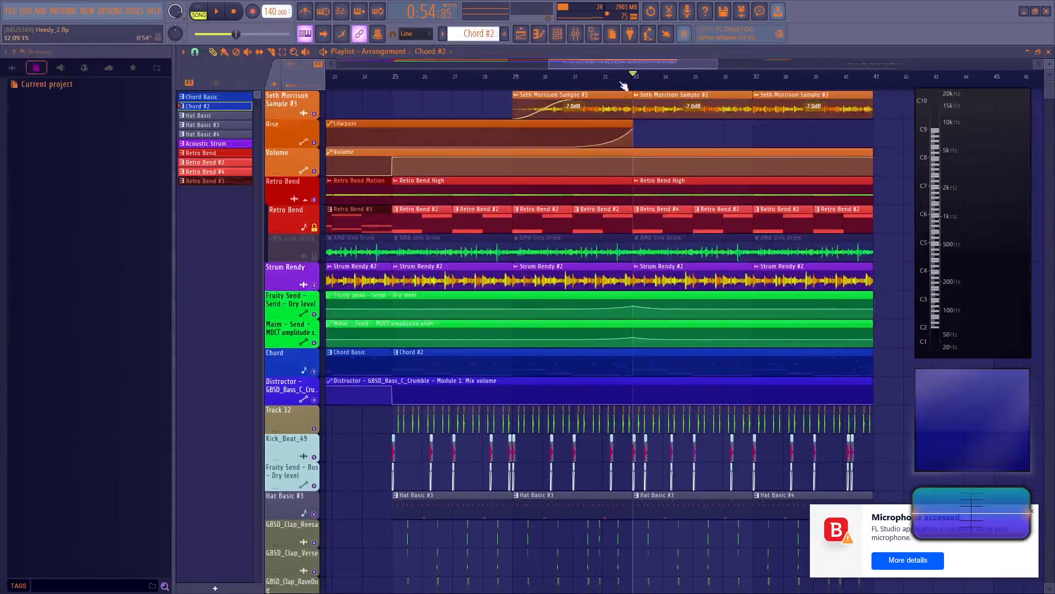
key("space")
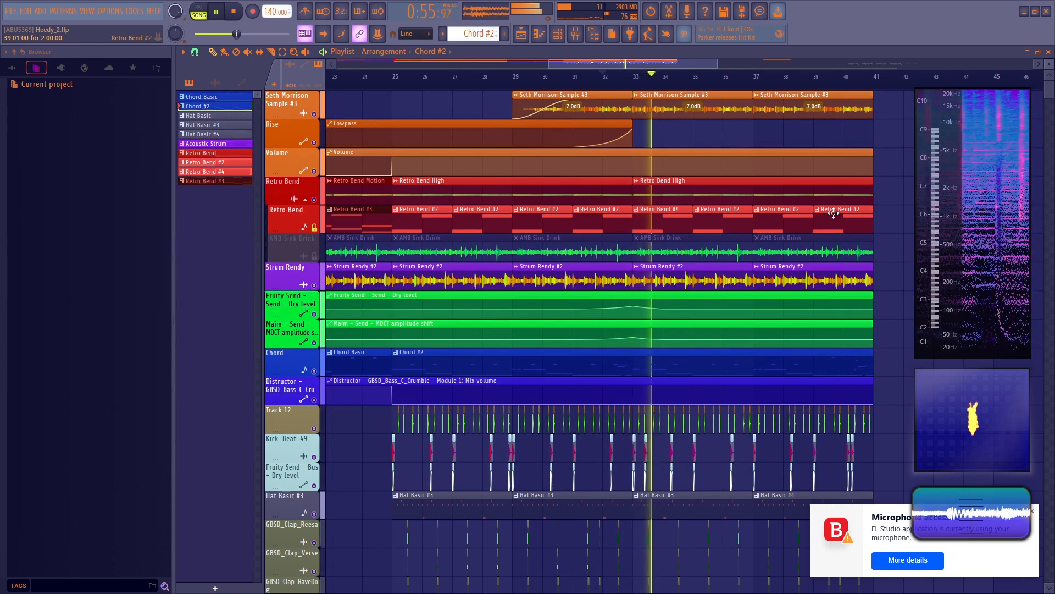
key("space")
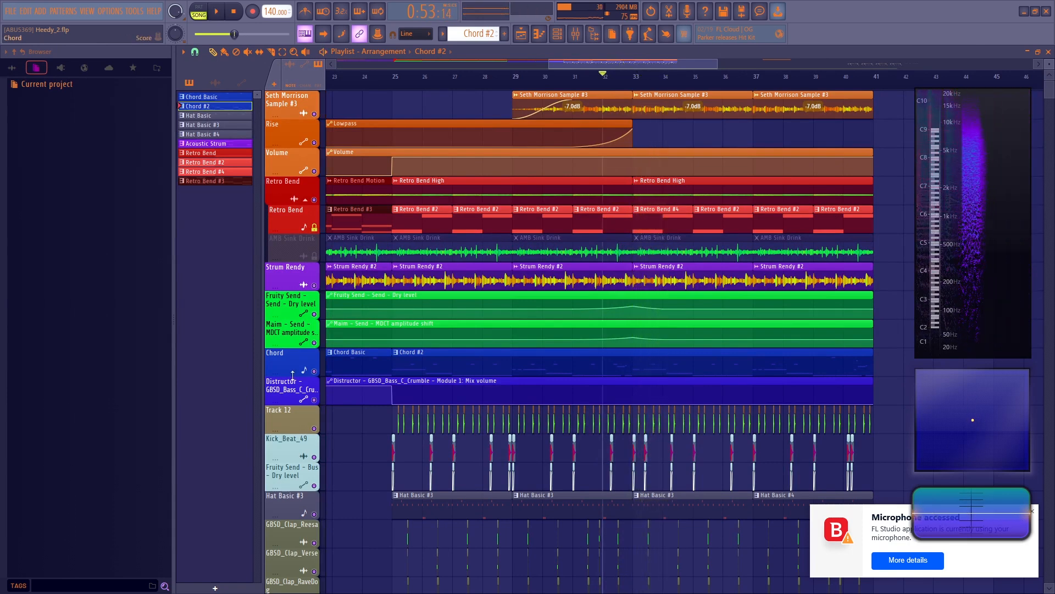
Step: Solo the main Kick_Beat_49 track together with Track 12 and Hat Basic #3, and inspect the Hat Basic #3 clip from bar 25
scroll(354, 436, "down", 8)
scroll(405, 83, "up", 6)
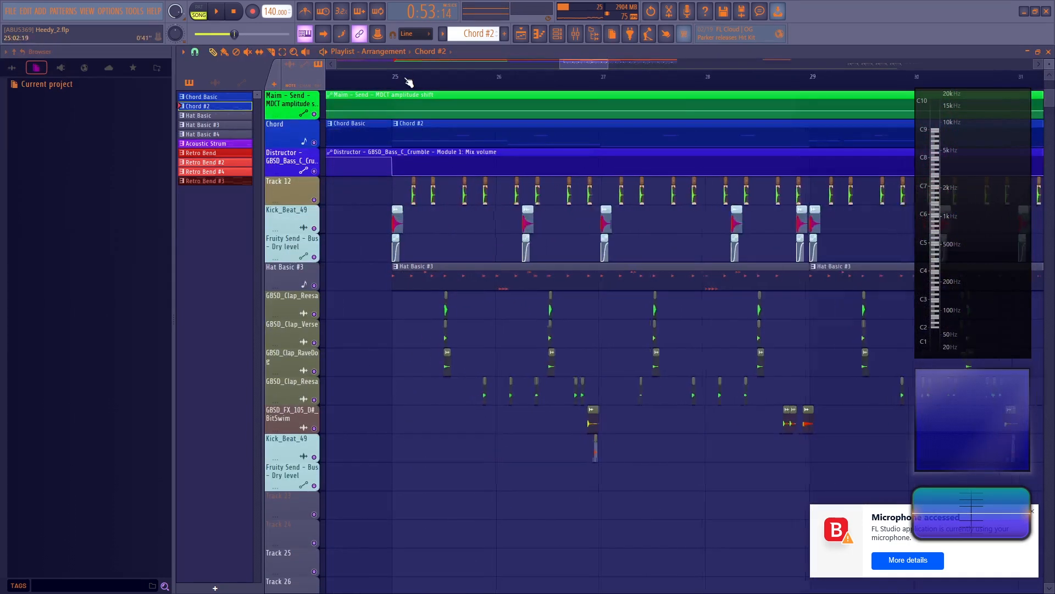
right_click(315, 228)
left_click(315, 200)
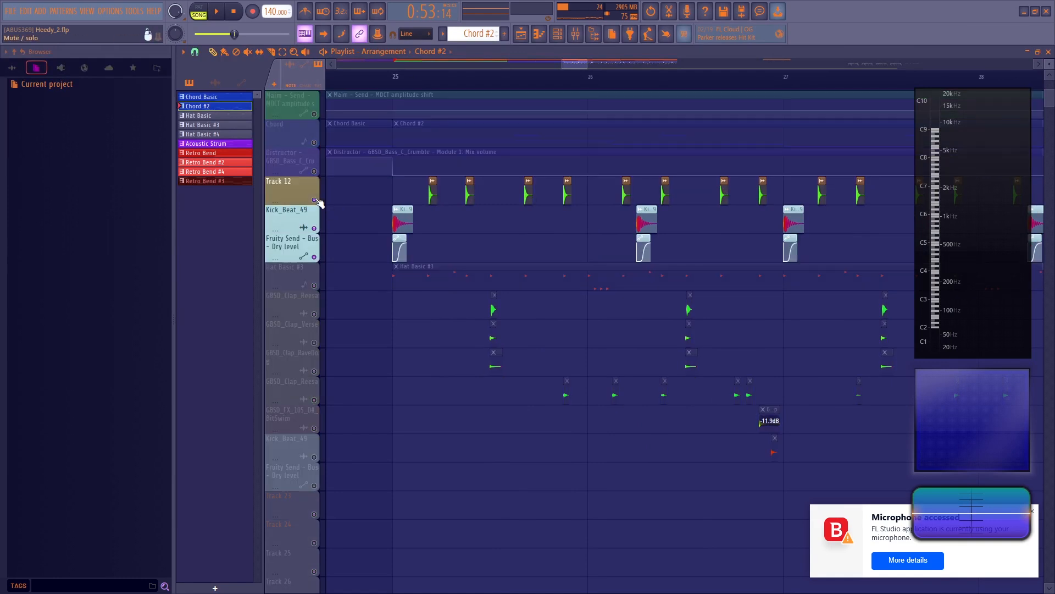
left_click(314, 285)
left_click(399, 77)
double_click(422, 279)
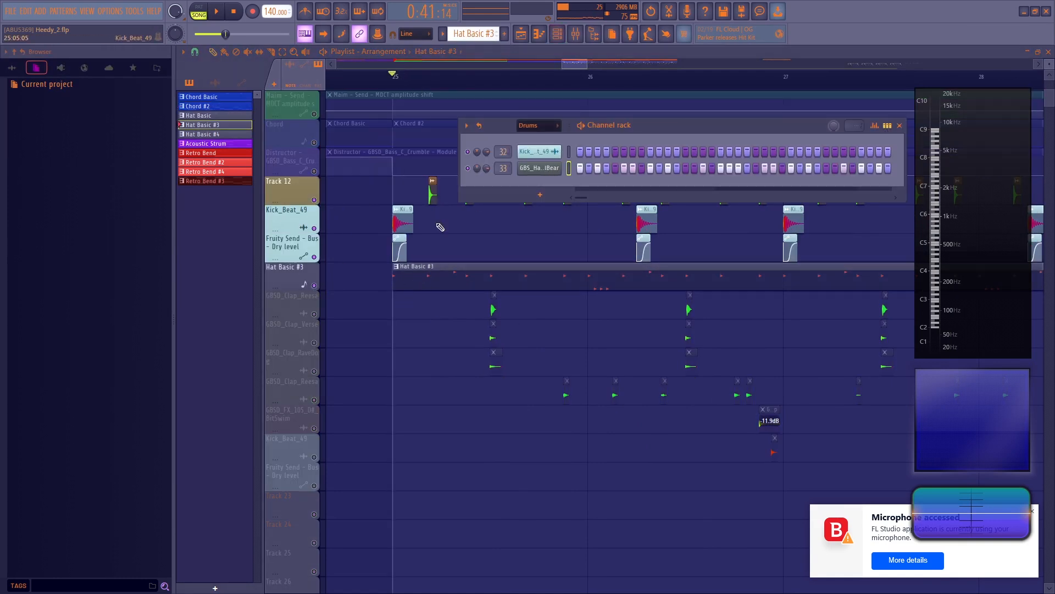
key("Escape")
Step: Solo the main Kick_Beat_49 track with its Fruity Send automation and unmute the first three clap tracks
right_click(314, 229)
left_click(314, 257)
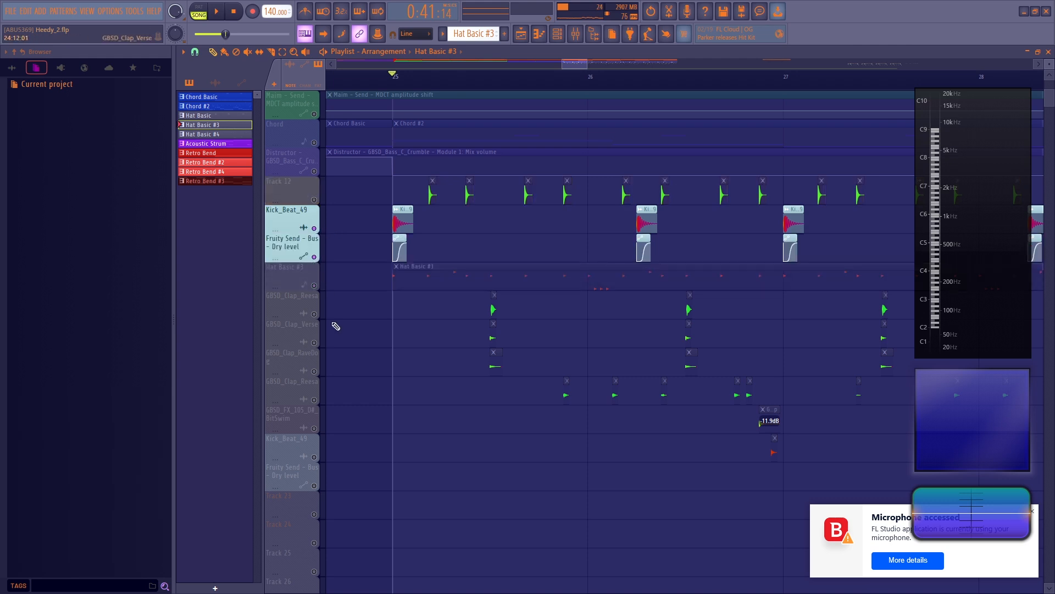
left_click(314, 314)
left_click(314, 343)
left_click(315, 371)
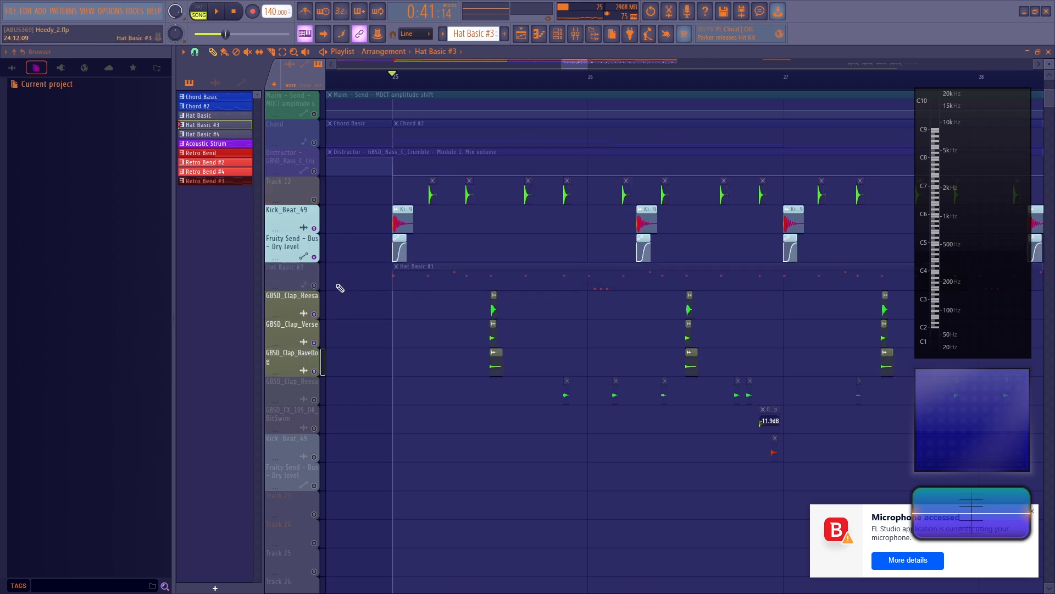
Step: Place a Hat Basic clip at bar 25 on Track 23 and unmute that track, keeping the lower Kick_Beat_49 track muted
scroll(401, 336, "down", 1)
left_click(205, 116)
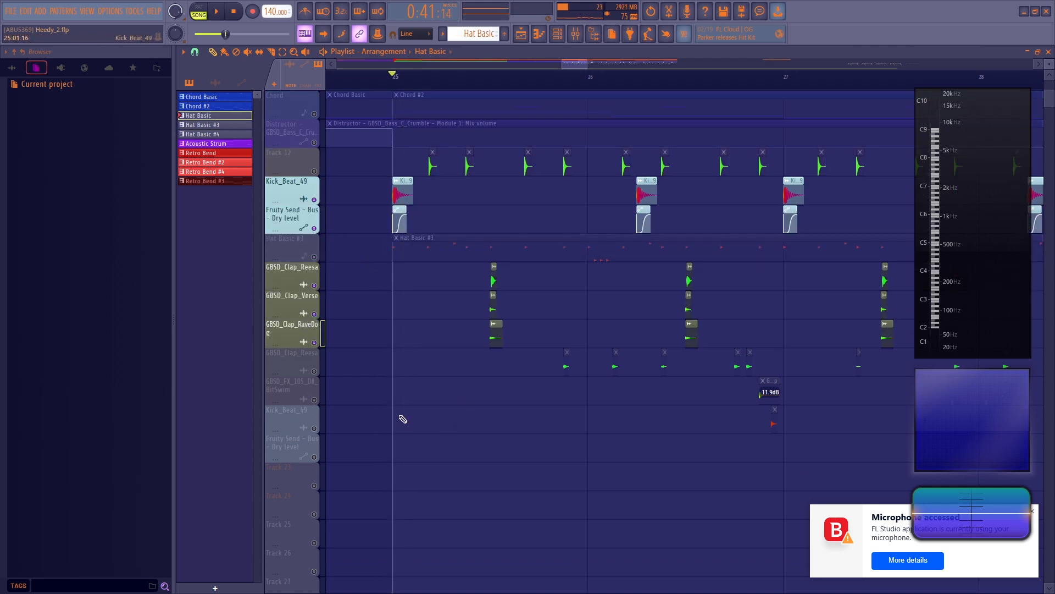
left_click(314, 430)
left_click_drag(440, 425, 443, 495)
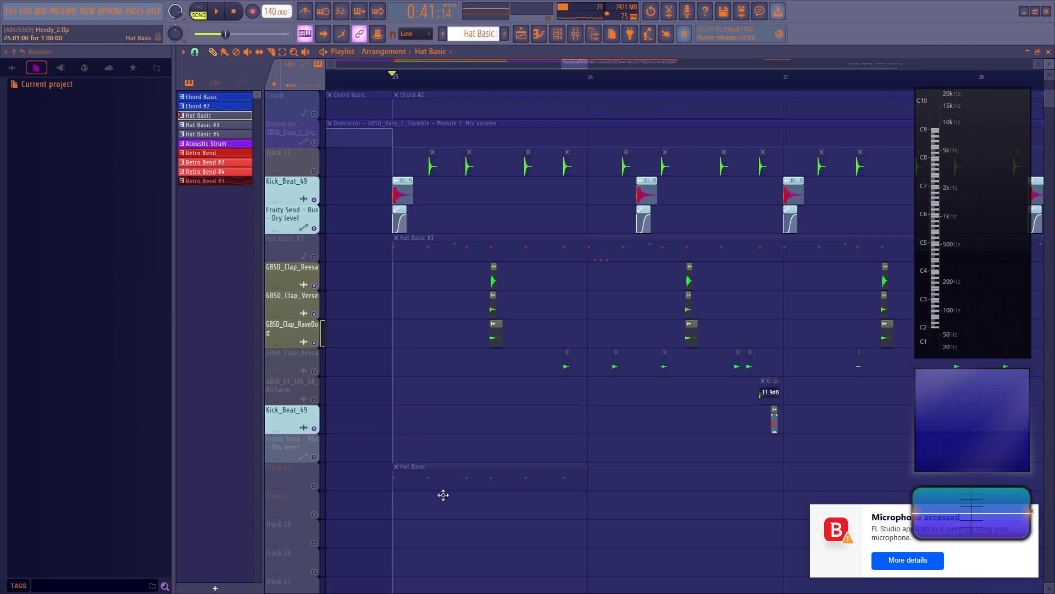
left_click(315, 486)
left_click(314, 429)
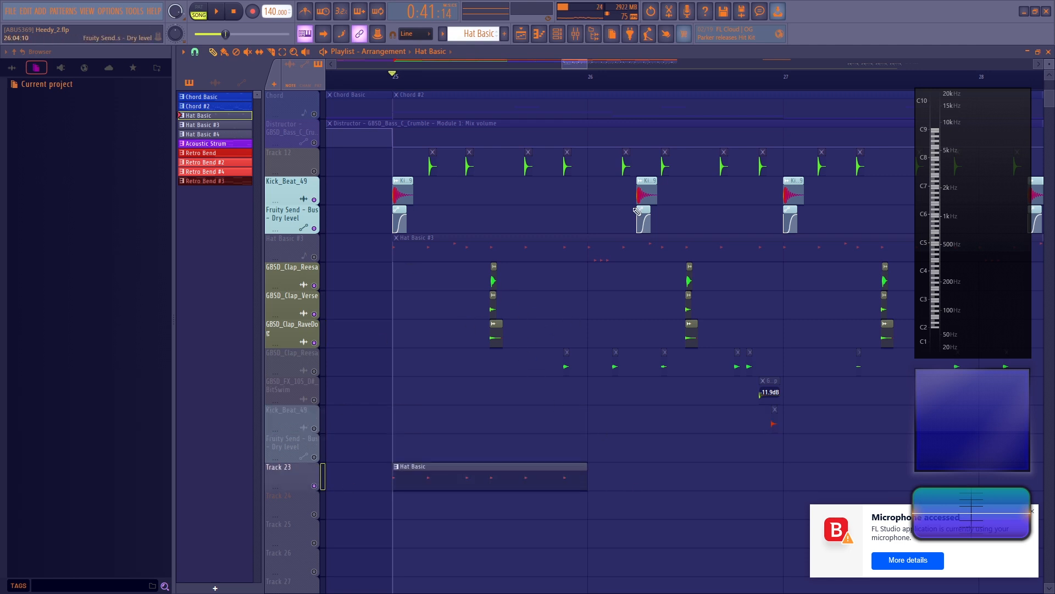
Step: Add a second Hat Basic clip at bar 26 on Track 23 and play the kick, clap and hat tracks from bar 25
left_click_drag(580, 67, 583, 67)
left_click(617, 480)
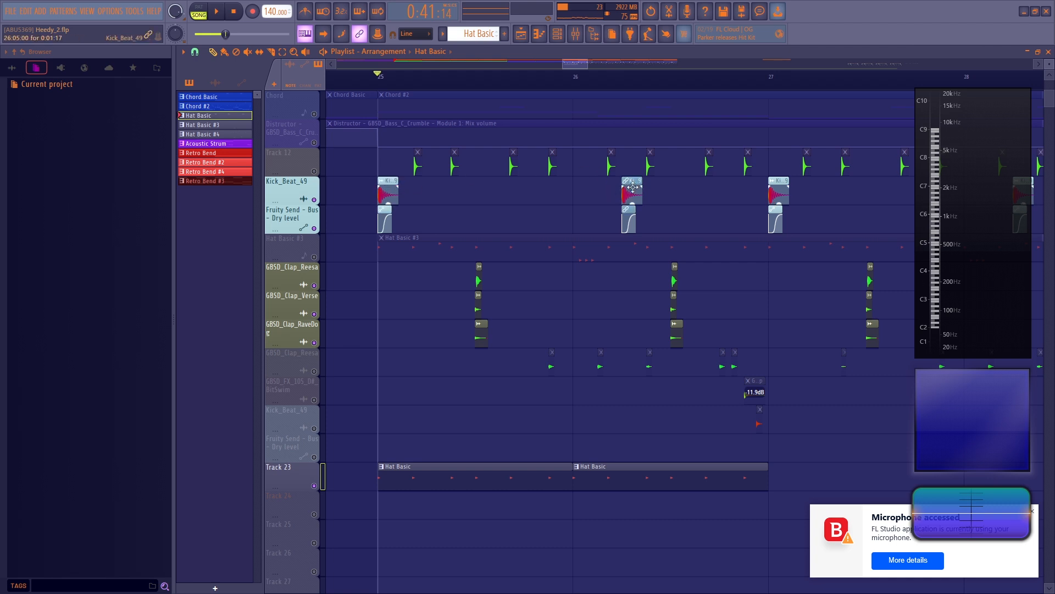
key("space")
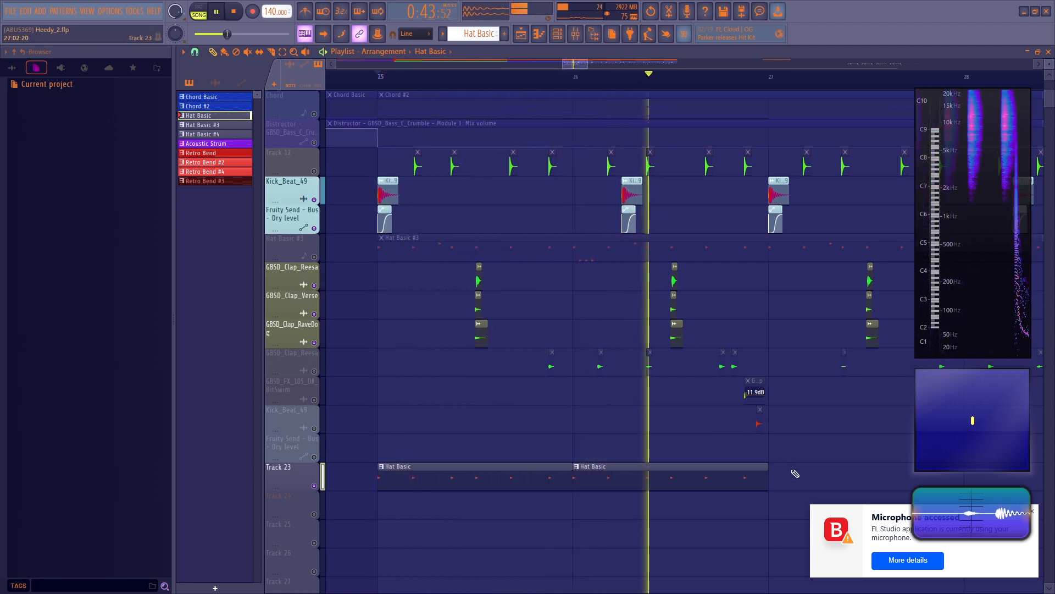
key("space")
Step: Add Hat Basic clips at bars 27 and 28 on Track 23
scroll(599, 83, "down", 4)
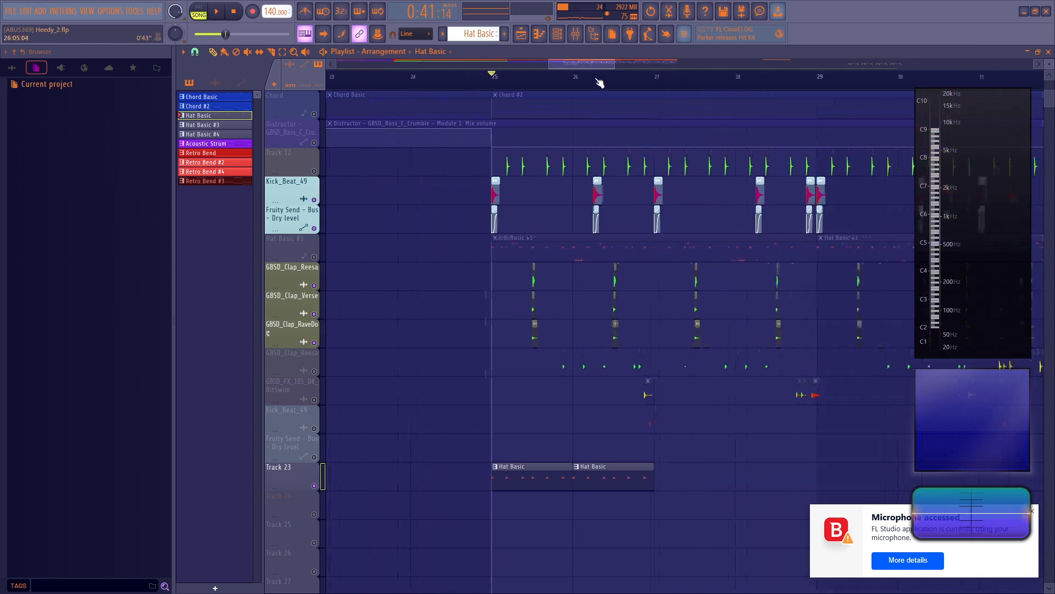
scroll(547, 335, "down", 2)
left_click(557, 409)
left_click(636, 421)
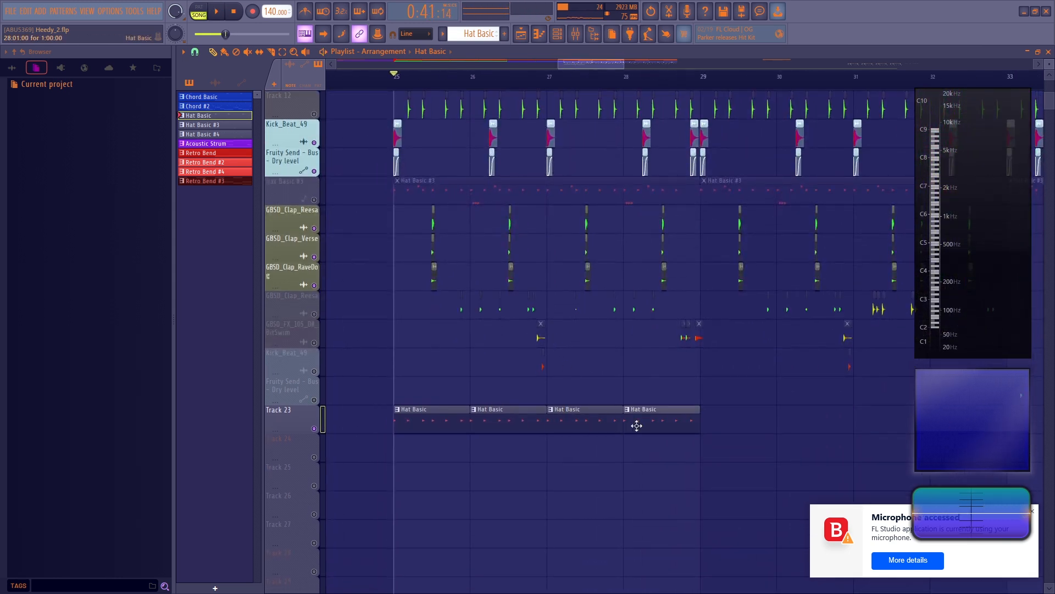
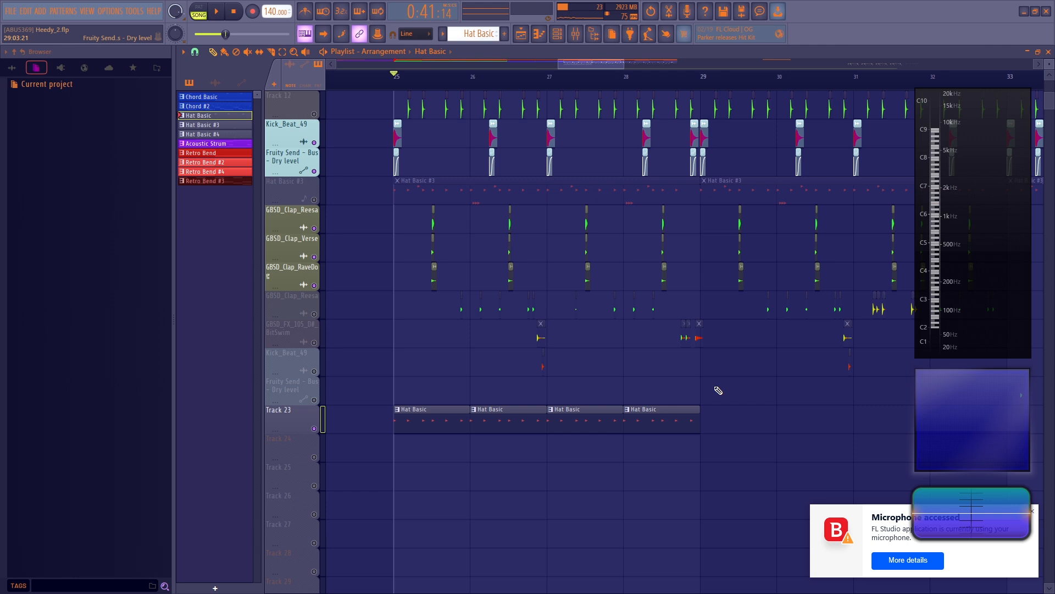
Step: Select bars 25 to 27 as the playback range and delete the Hat Basic clips from Track 23
left_click_drag(405, 80, 539, 88)
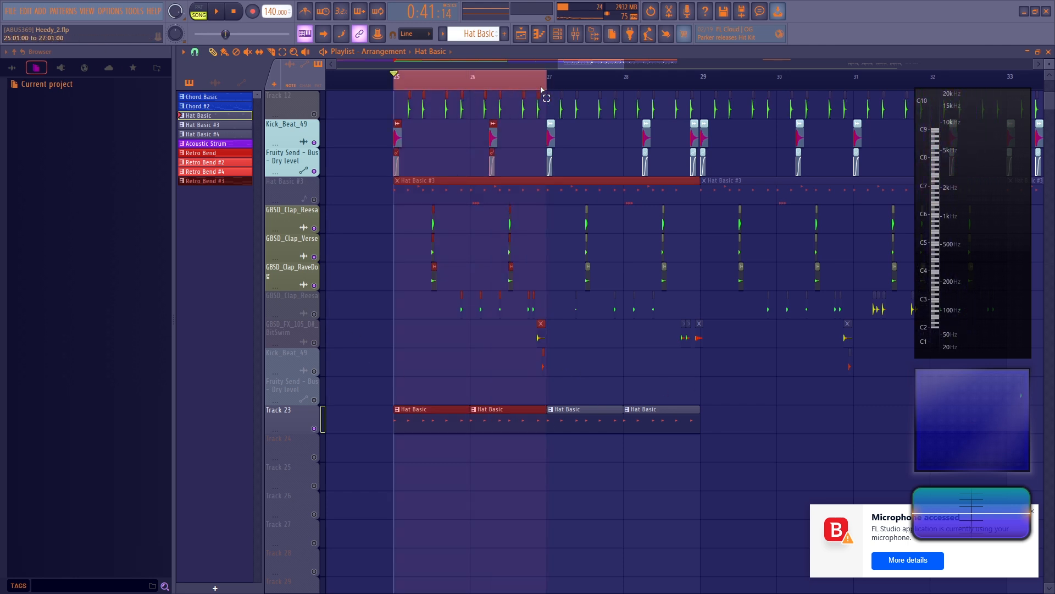
right_click(518, 382)
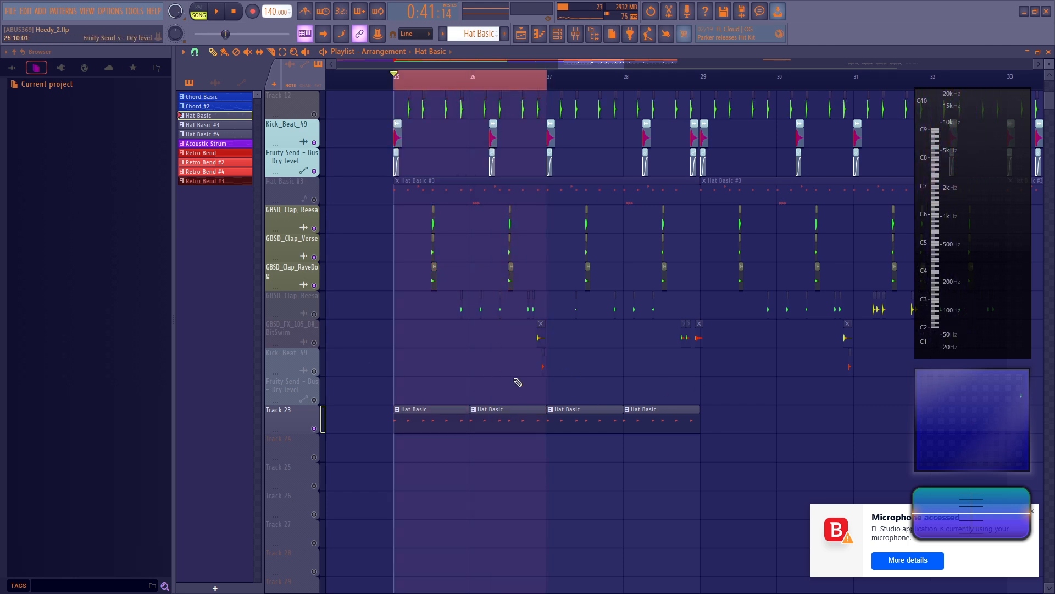
right_click(440, 420)
Step: Unmute the Hat Basic #3 track and play the kick, clap and hat groove from bar 25
left_click(313, 200)
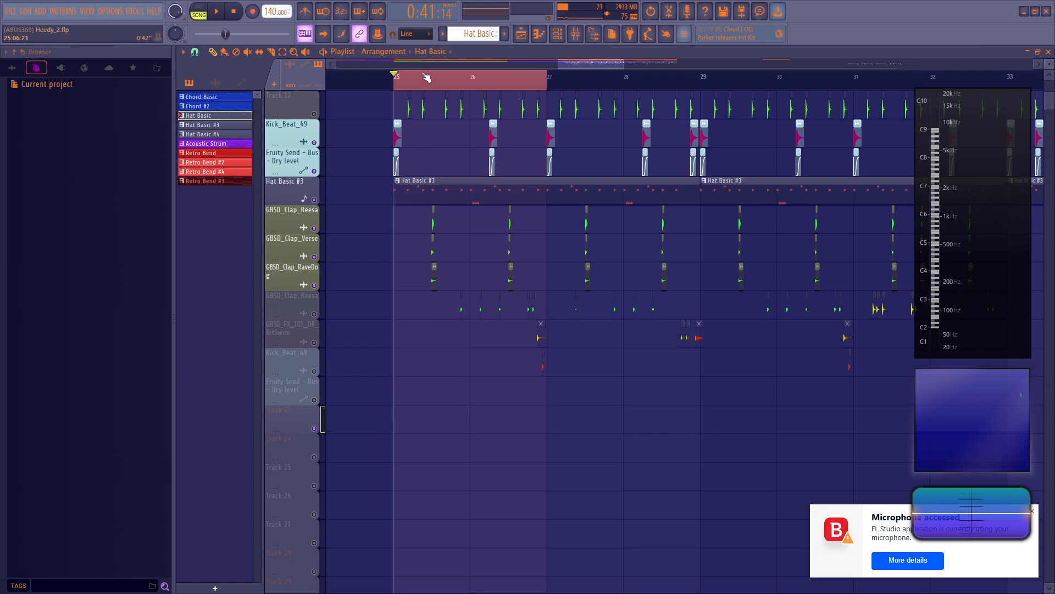
scroll(428, 77, "up", 2)
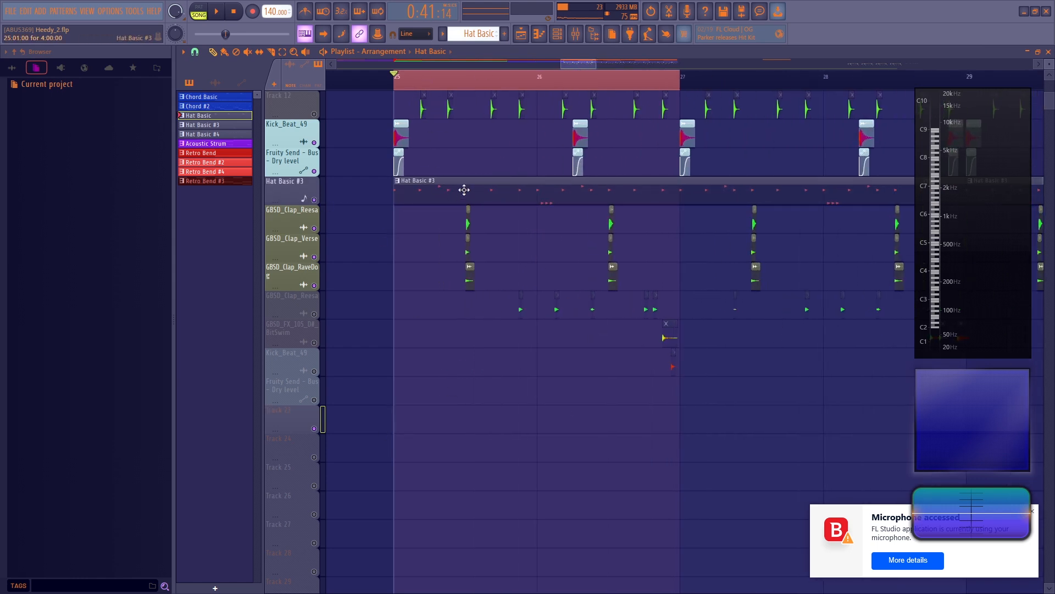
key("space")
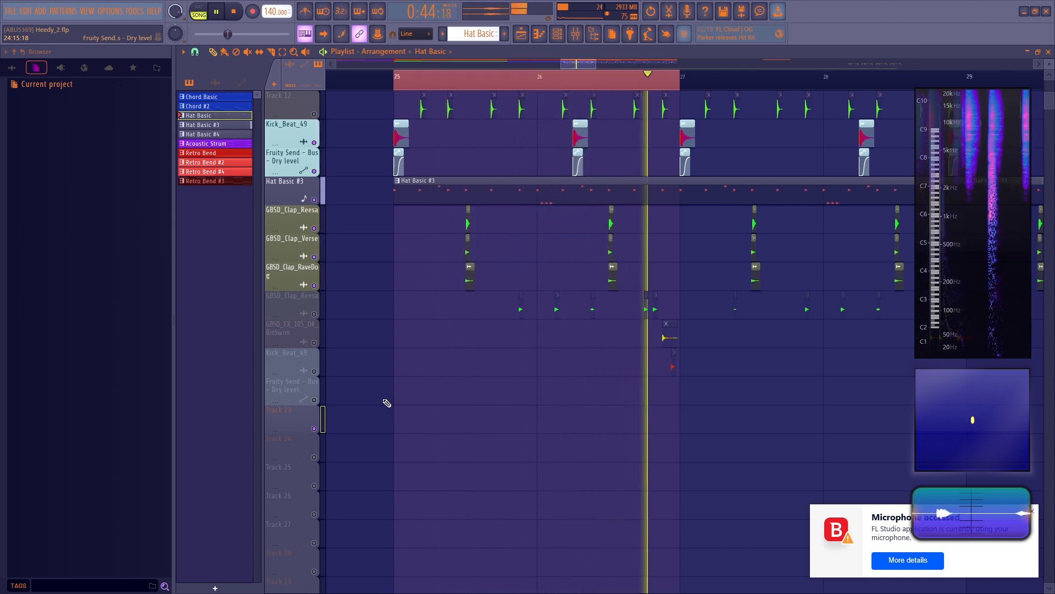
key("space")
Step: Extend the playback range to bars 25 to 29 and play the unmuted drum tracks
scroll(614, 79, "down", 2)
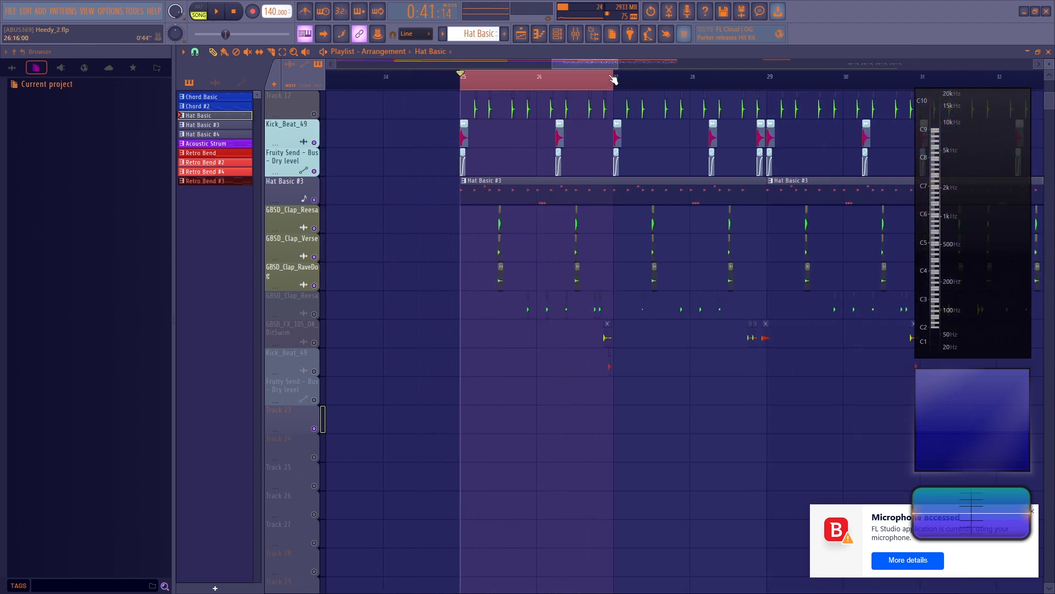
left_click_drag(614, 80, 766, 79)
left_click(708, 79)
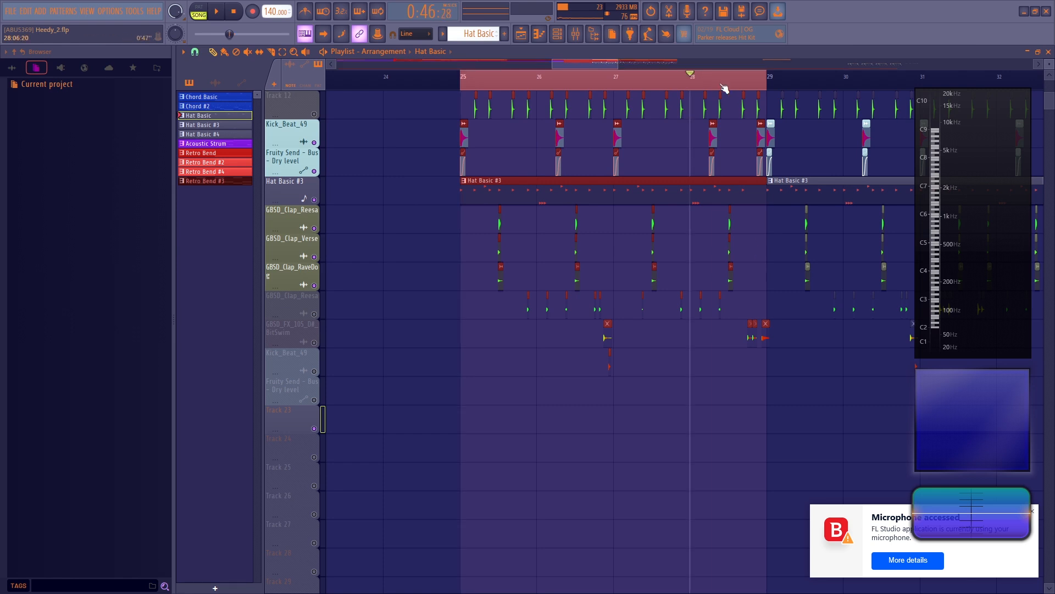
key("ctrl+d")
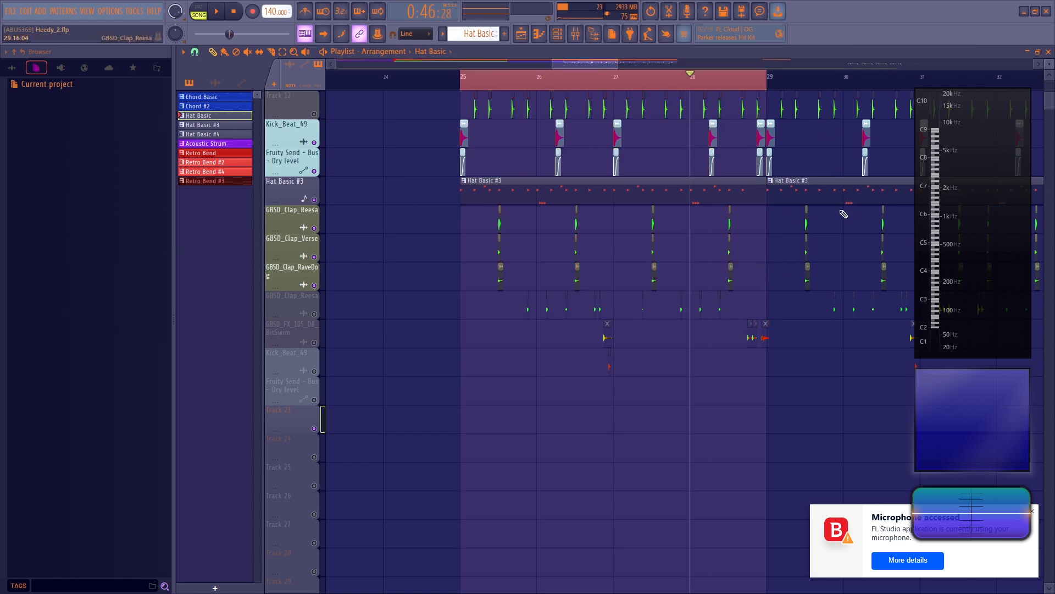
scroll(717, 88, "down", 5)
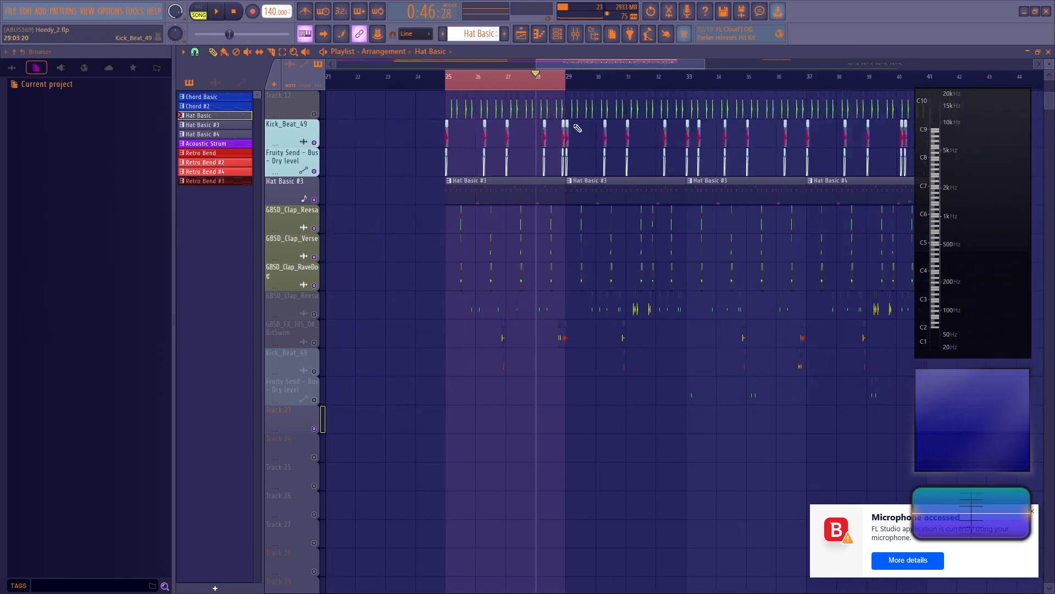
key("space")
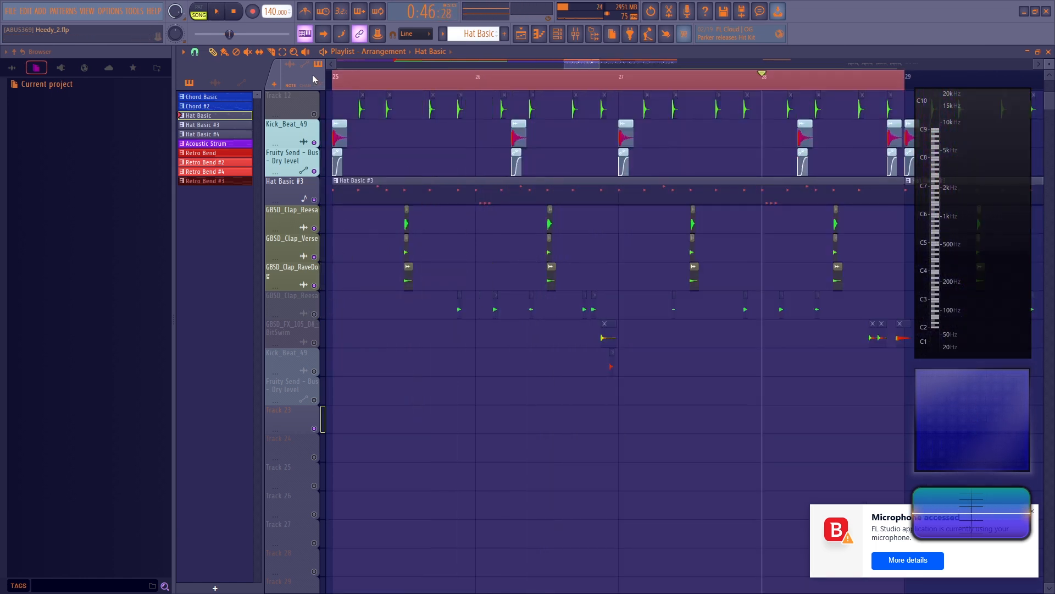
Step: Unmute Track 12 and return the playback position to bar 25
left_click(316, 115)
left_click(342, 87)
scroll(374, 221, "up", 4)
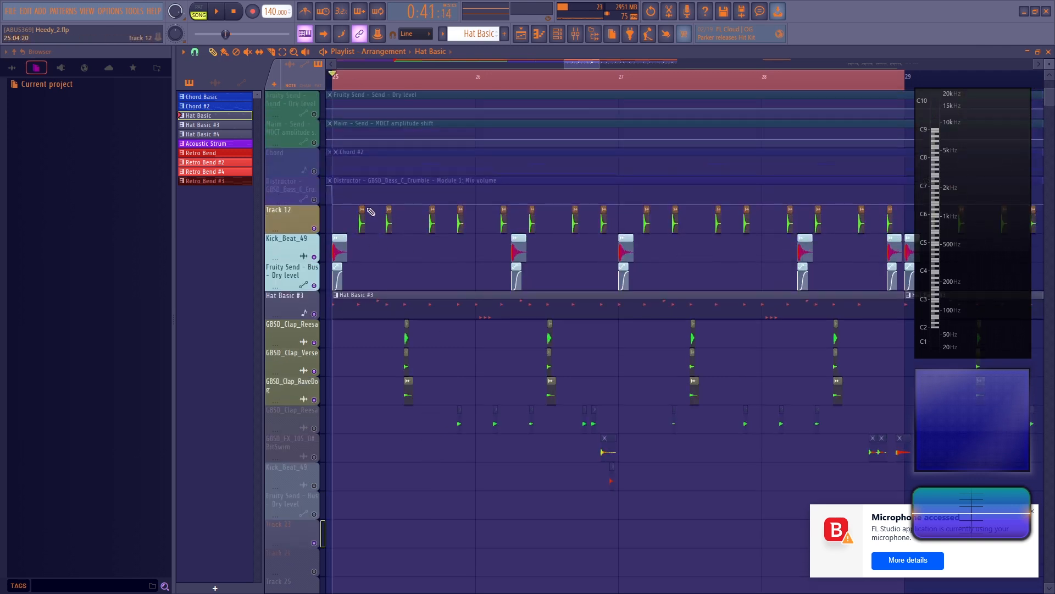
Step: Inspect the sample settings of Track 12's clave audio clip, close them and play the groove from bar 25
double_click(365, 207)
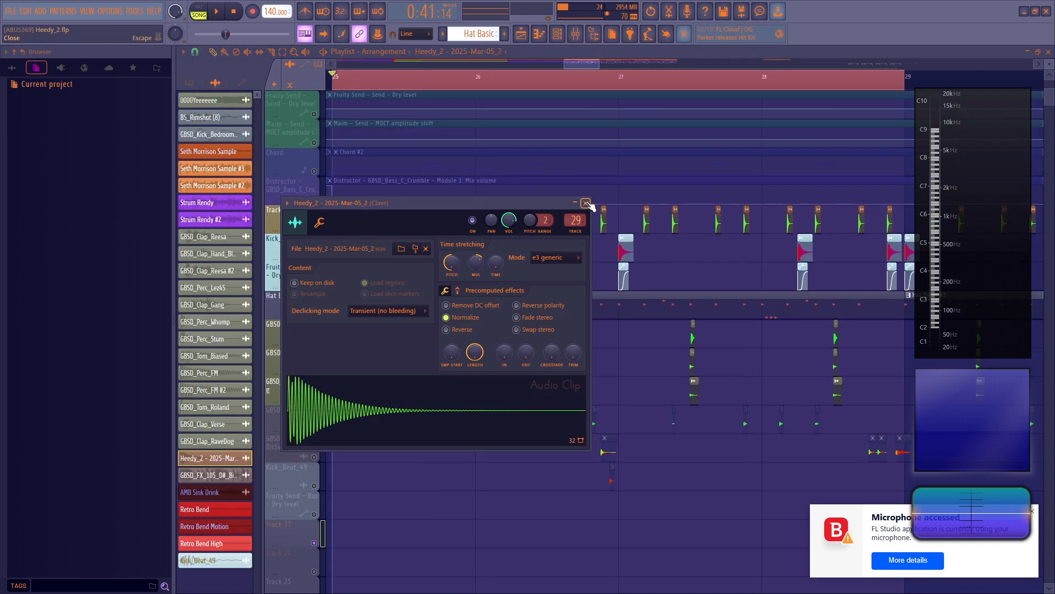
key("Escape")
scroll(444, 444, "down", 2)
key("space")
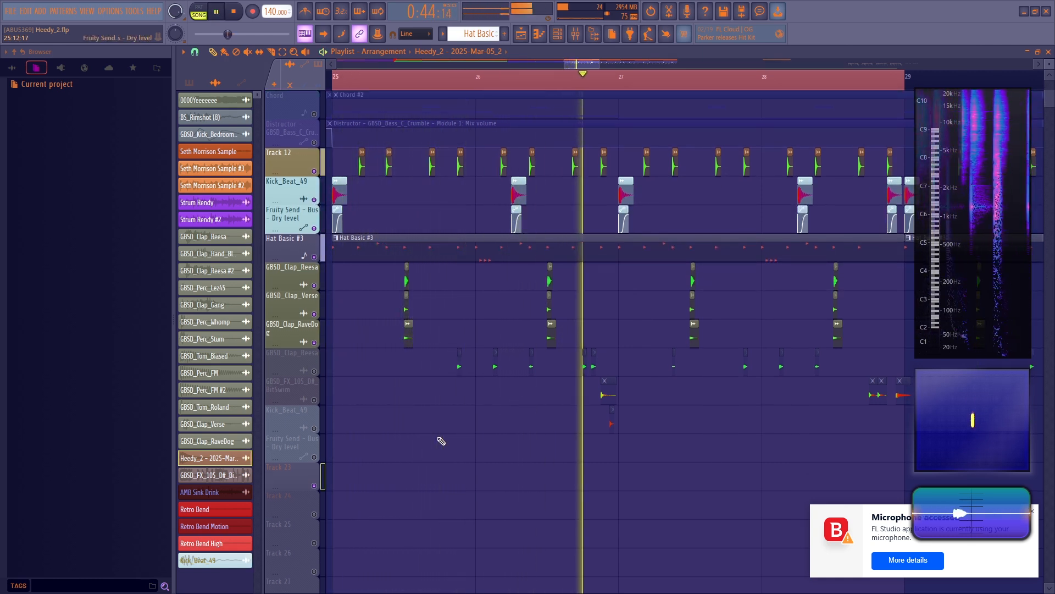
key("space")
Step: Unmute the lower GBSD_Clap_Reesa track, the BitSwim FX track, and the lower Kick_Beat_49 and Fruity Send tracks
scroll(525, 90, "up", 2)
scroll(550, 88, "down", 3)
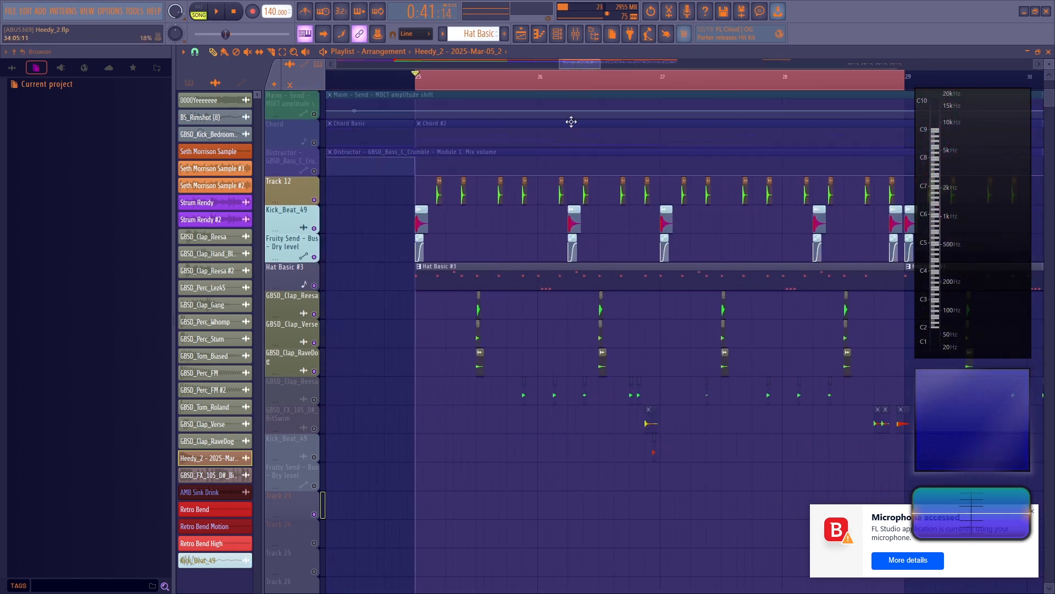
left_click(315, 400)
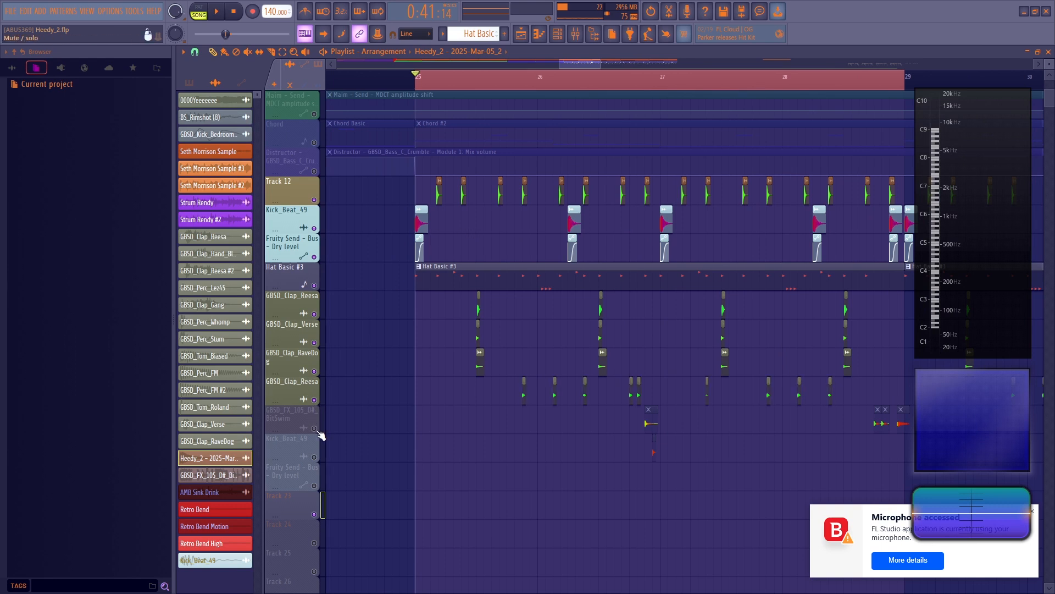
left_click(313, 429)
left_click(314, 457)
left_click(314, 485)
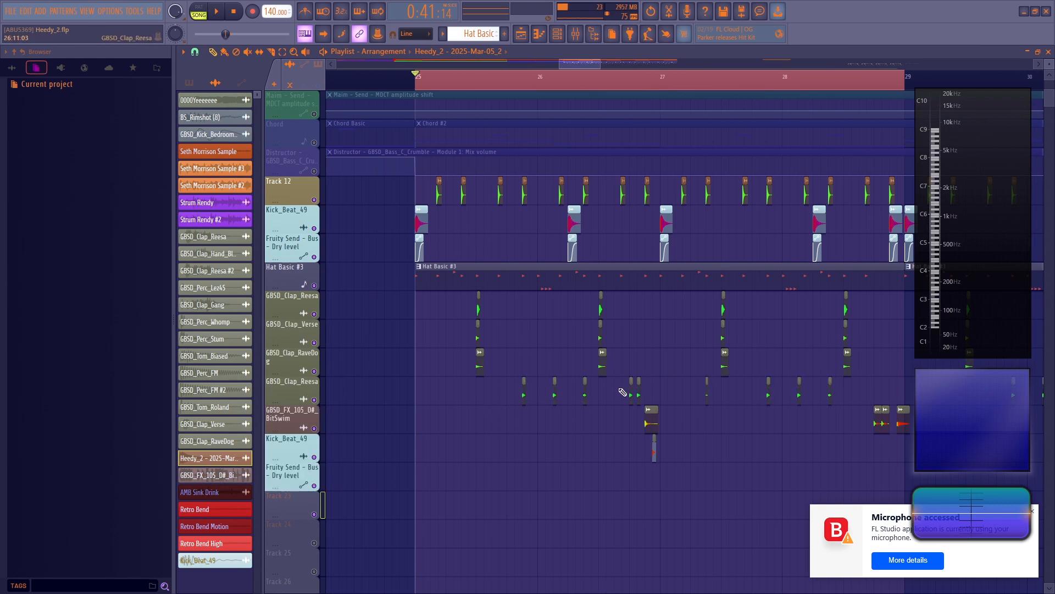
Step: Play the complete drum arrangement over bars 25 to 29
key("space")
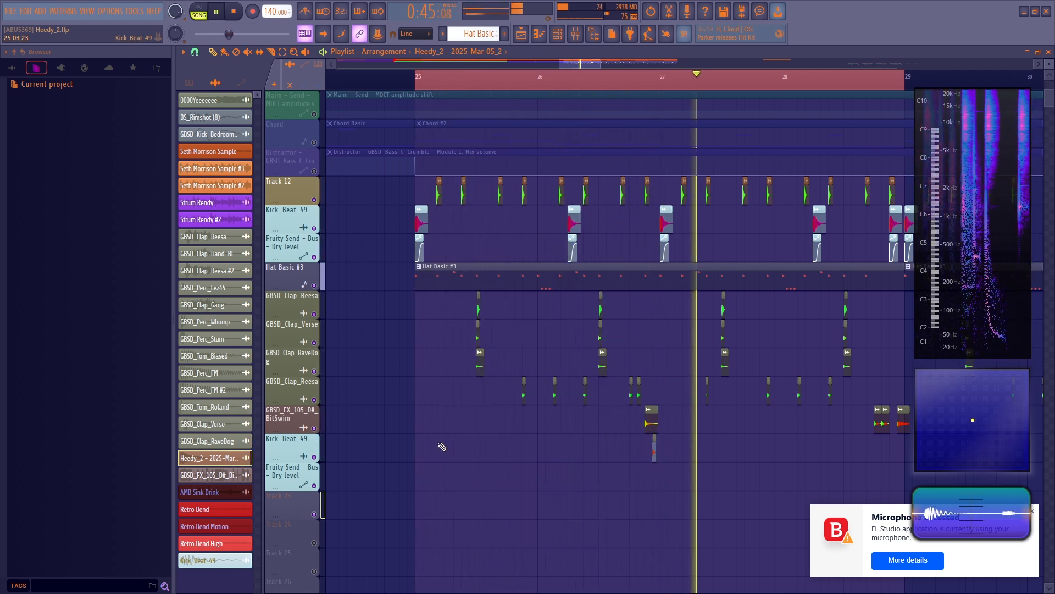
scroll(556, 77, "down", 2)
left_click_drag(579, 64, 586, 65)
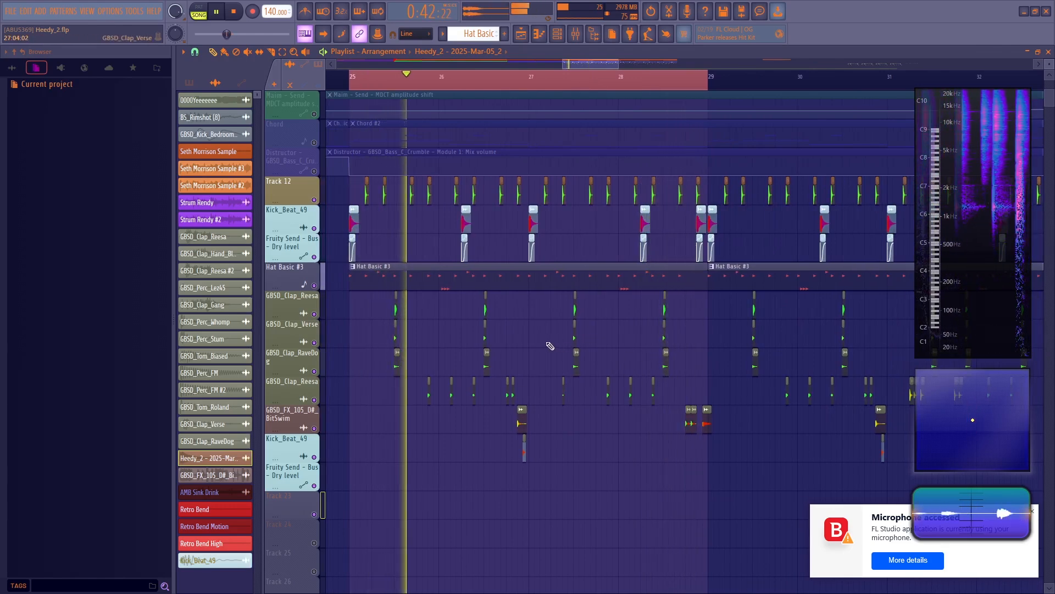
key("space")
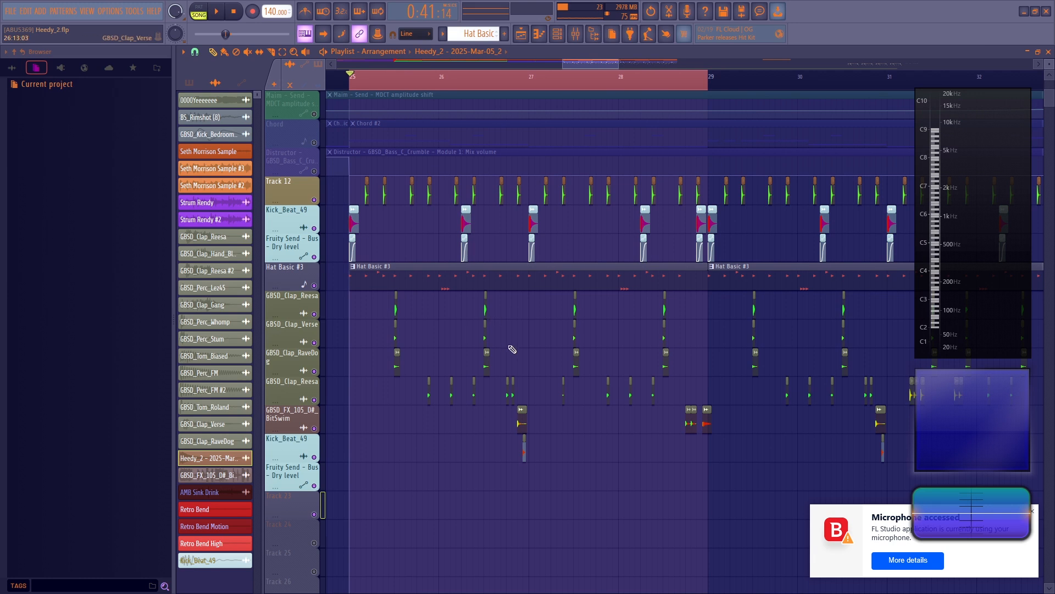
Step: Unmute the Chord track and its Distructor Mix volume automation, and play them with the drums from bar 25
scroll(466, 335, "up", 5)
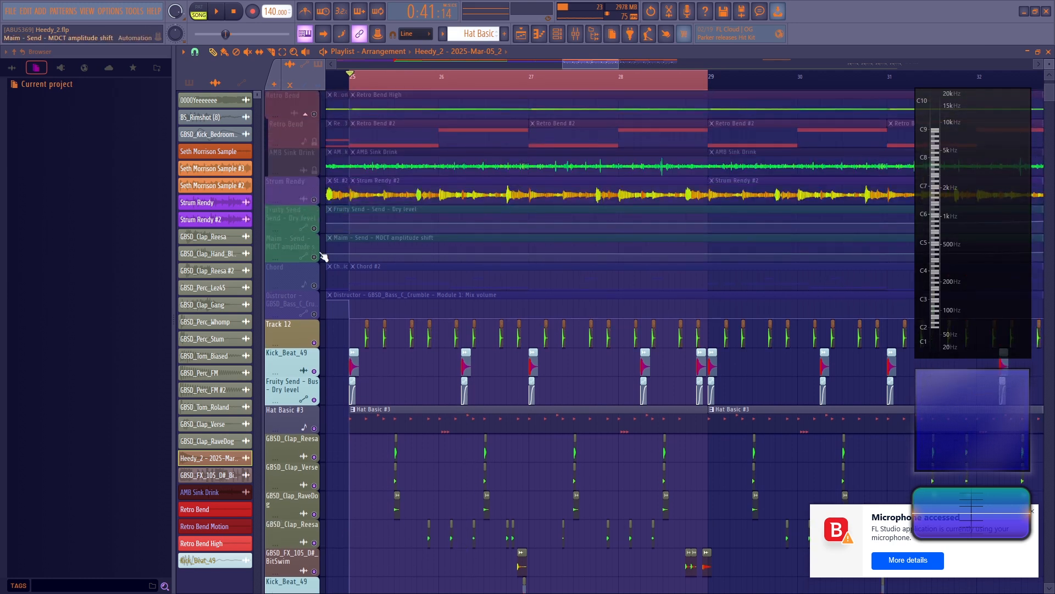
scroll(385, 349, "down", 2)
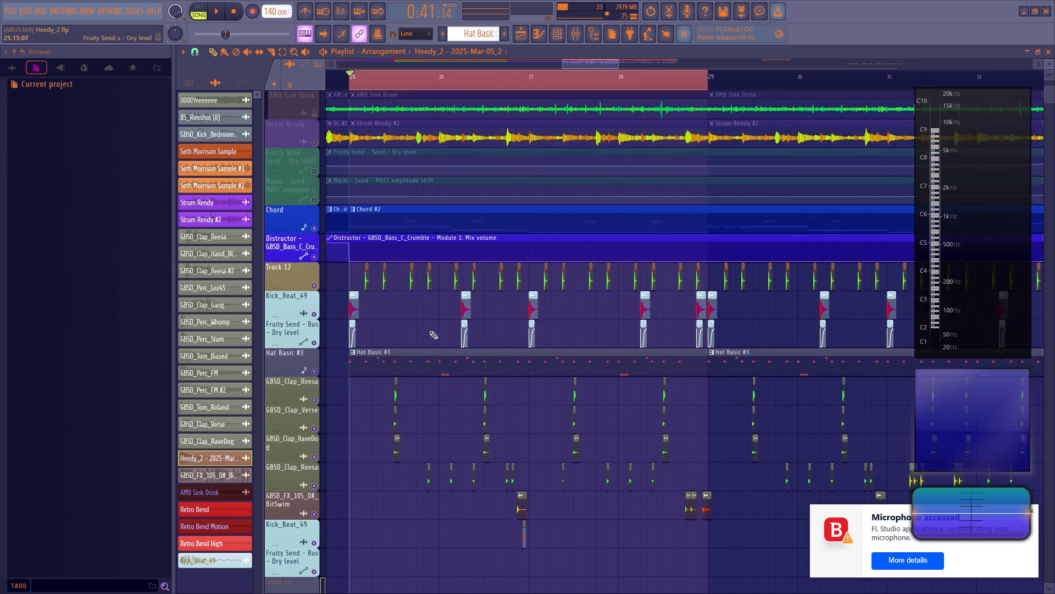
scroll(433, 335, "down", 2)
scroll(420, 404, "down", 2)
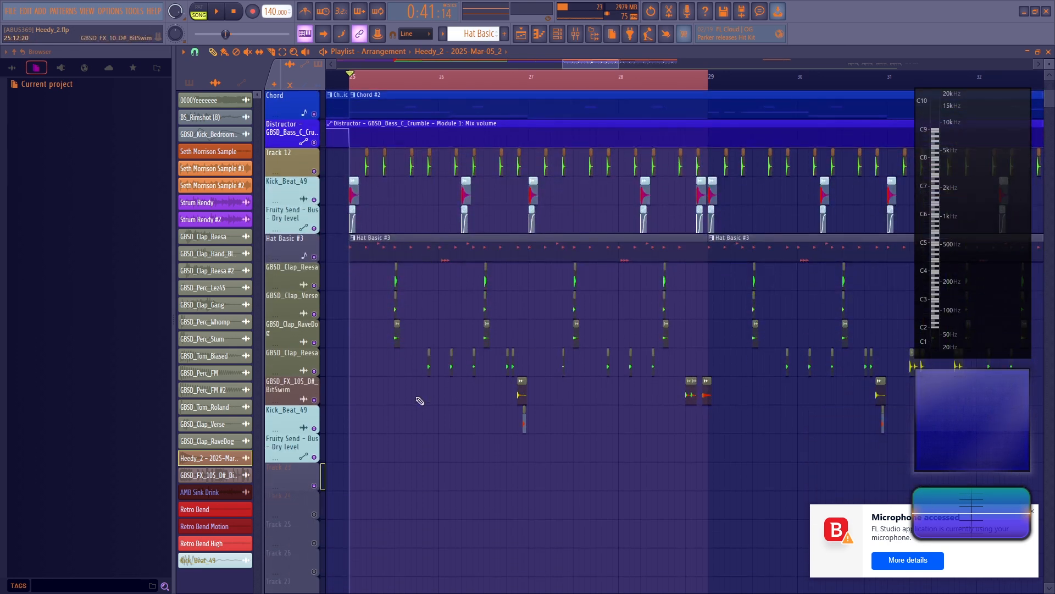
key("space")
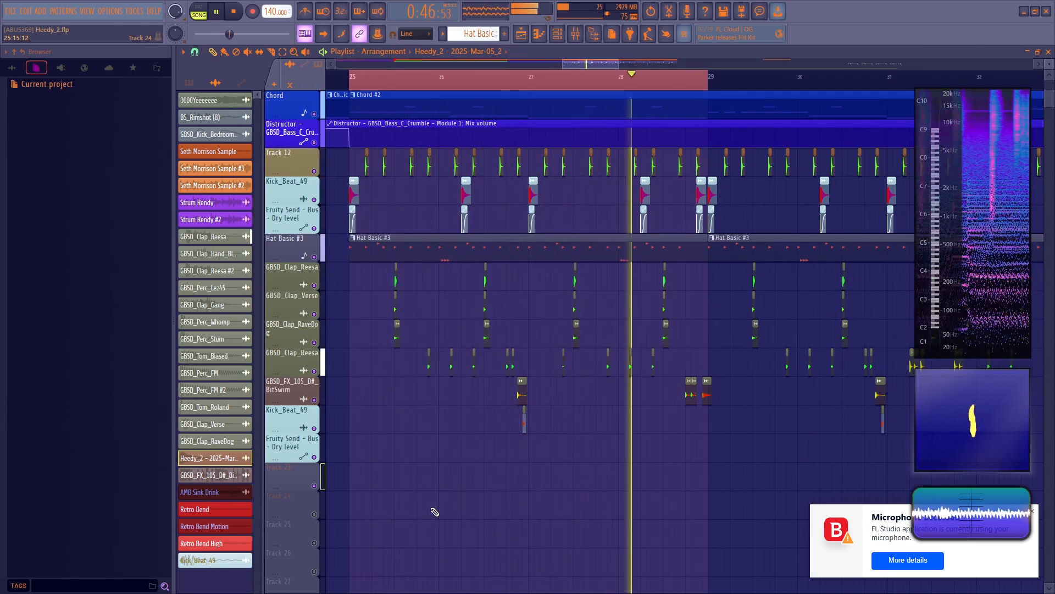
left_click_drag(579, 66, 584, 64)
key("space")
Step: Extend the playback range so it runs from bar 25 to bar 33, adjusting the playlist snap setting
left_click_drag(653, 78, 1042, 59)
scroll(720, 78, "down", 2)
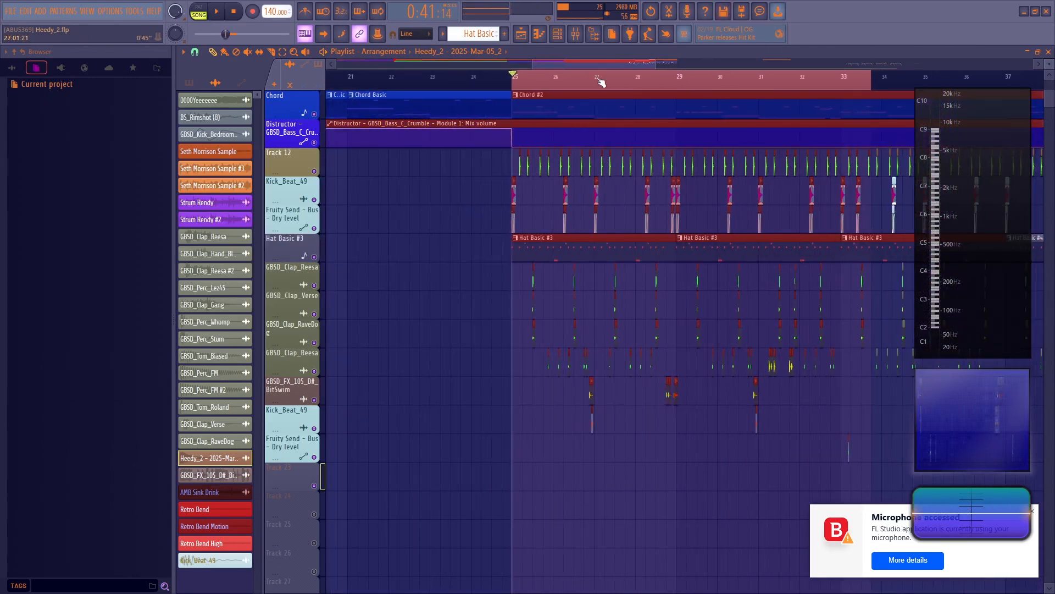
left_click_drag(601, 65, 626, 66)
scroll(641, 88, "up", 2)
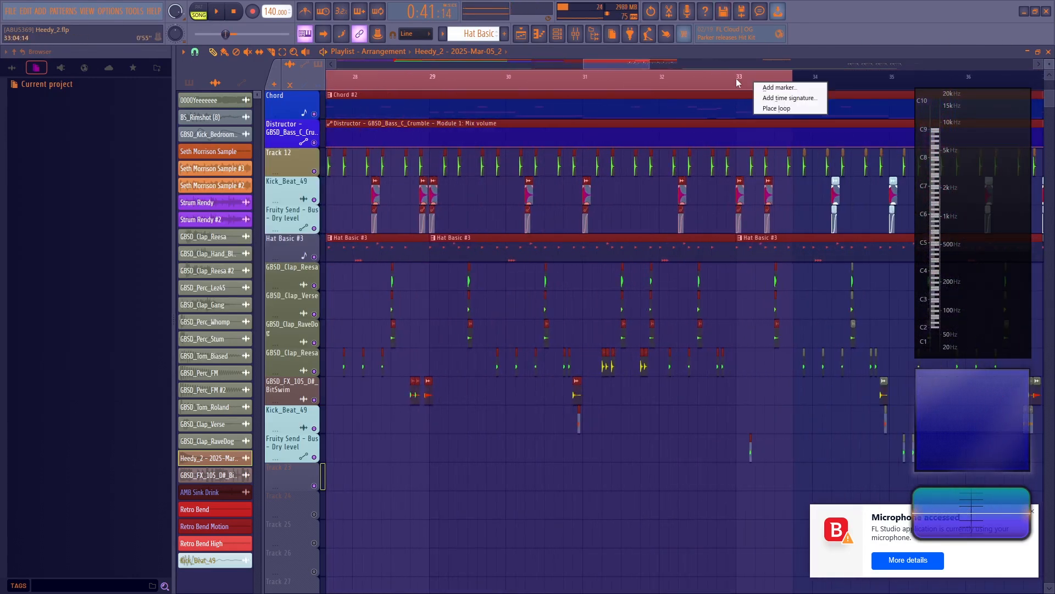
left_click(195, 51)
left_click(218, 66)
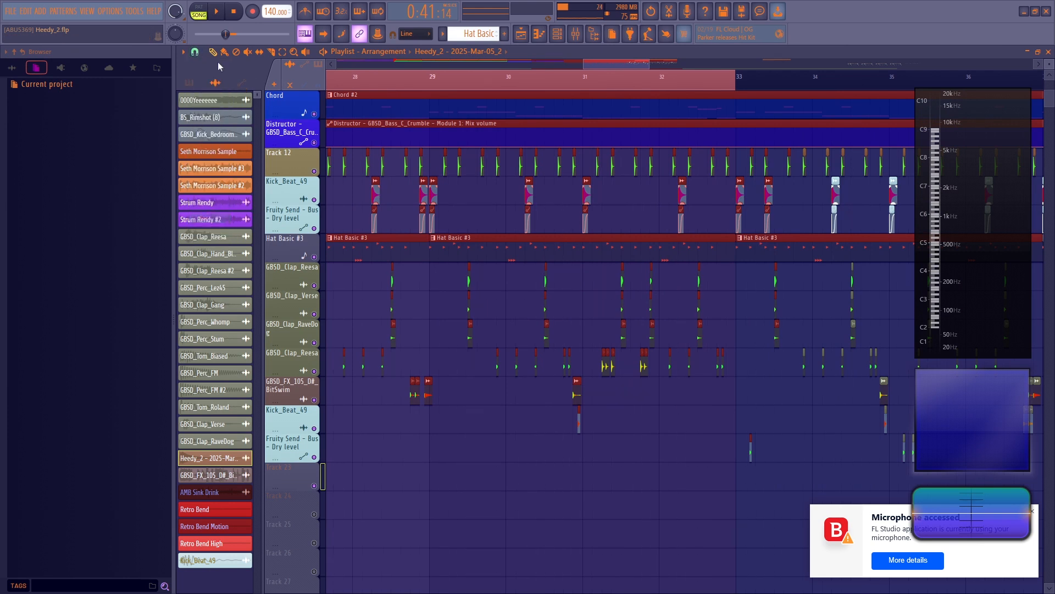
Step: Play the drums and chords from bar 29, then stop and clear the clip selection
left_click(428, 78)
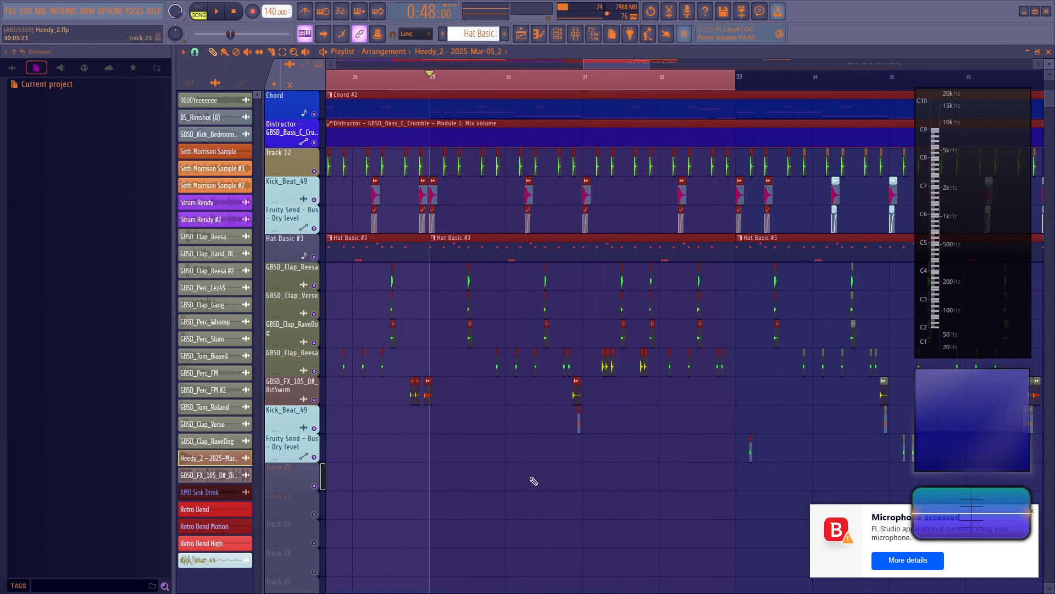
key("space")
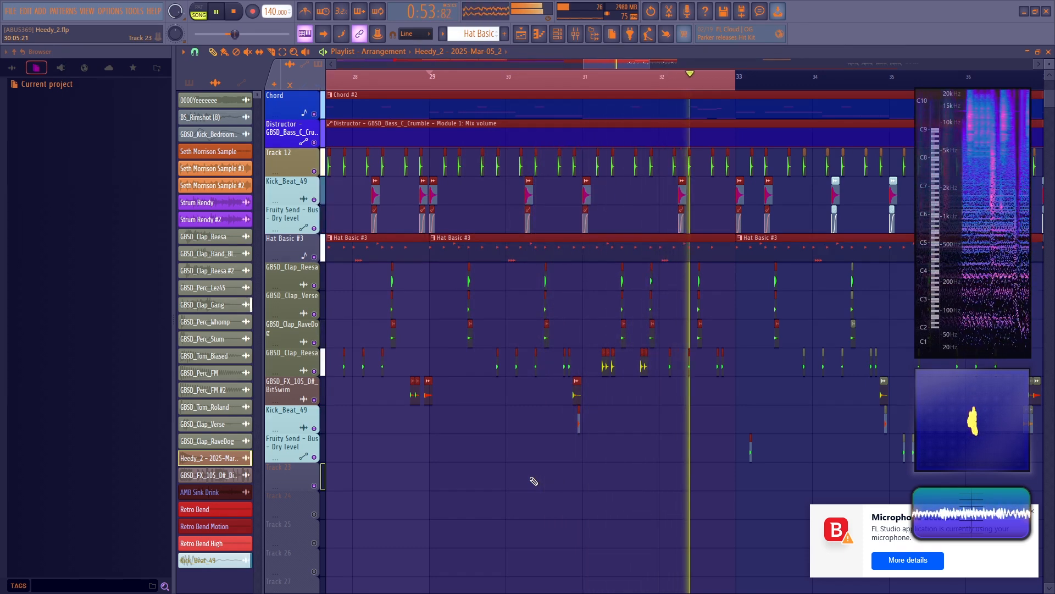
left_click(531, 433, "ctrl")
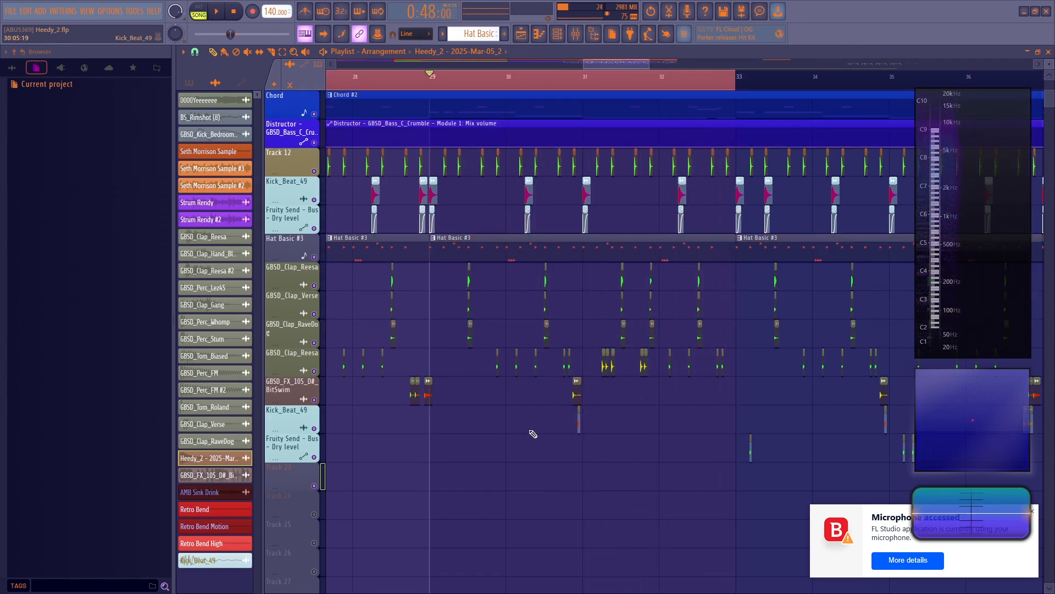
left_click(314, 371, "ctrl")
left_click(313, 343)
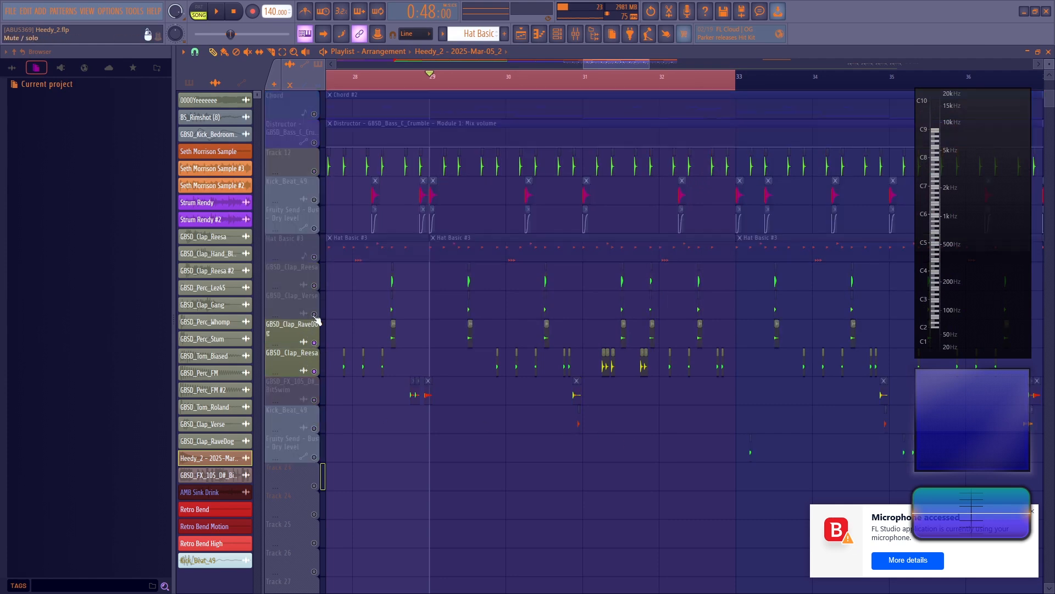
left_click(313, 314)
left_click(314, 286)
Step: Solo the GBSD_Clap_RaveDog track and unmute the GBSD_Clap_Verse and upper GBSD_Clap_Reesa tracks
left_click(314, 343, "ctrl")
left_click(314, 313)
left_click(314, 285)
Step: Change the playlist snap setting and place the playback position at the first layered clap after bar 29
scroll(461, 92, "up", 5)
scroll(461, 82, "up", 5)
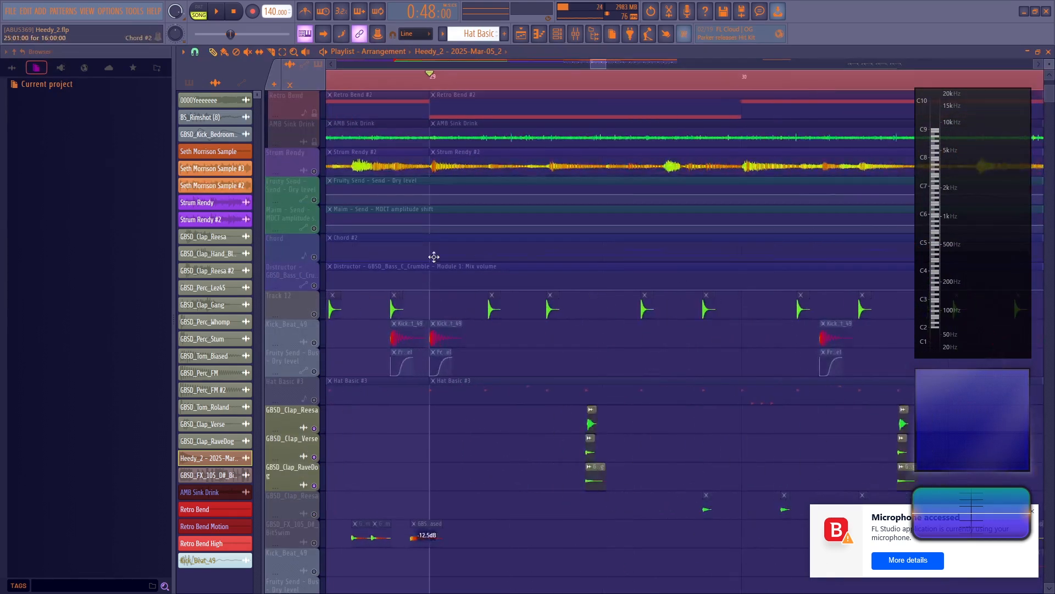
scroll(434, 257, "down", 1)
left_click(198, 53)
left_click(210, 166)
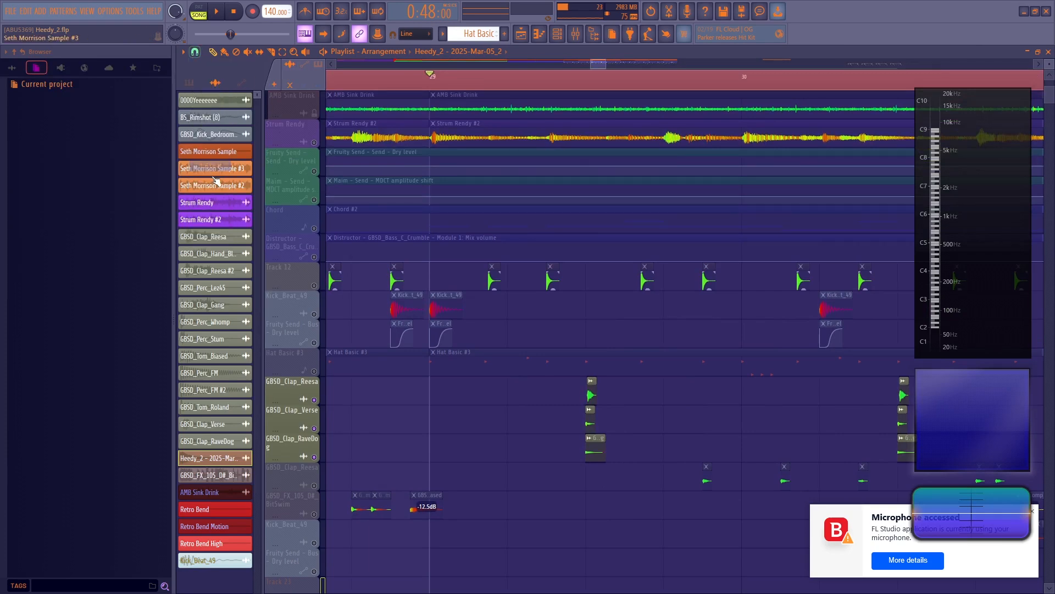
left_click(194, 52)
left_click(214, 187)
left_click(598, 82)
Step: Open the mixer and select the GBSD_Clap_Reesa insert on track 34 to show its effects chain
left_click(576, 34)
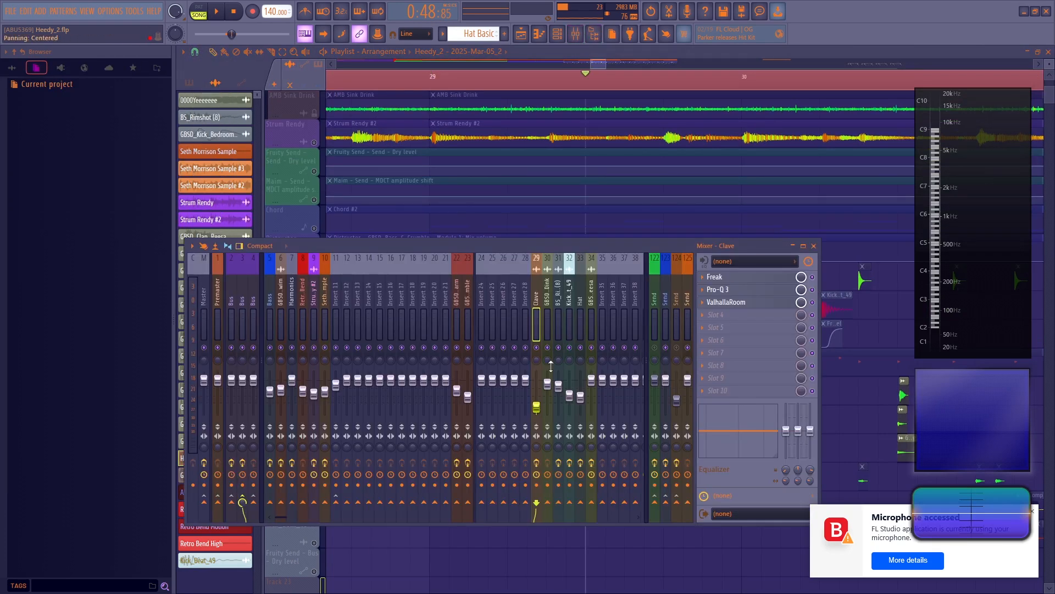
left_click(590, 437)
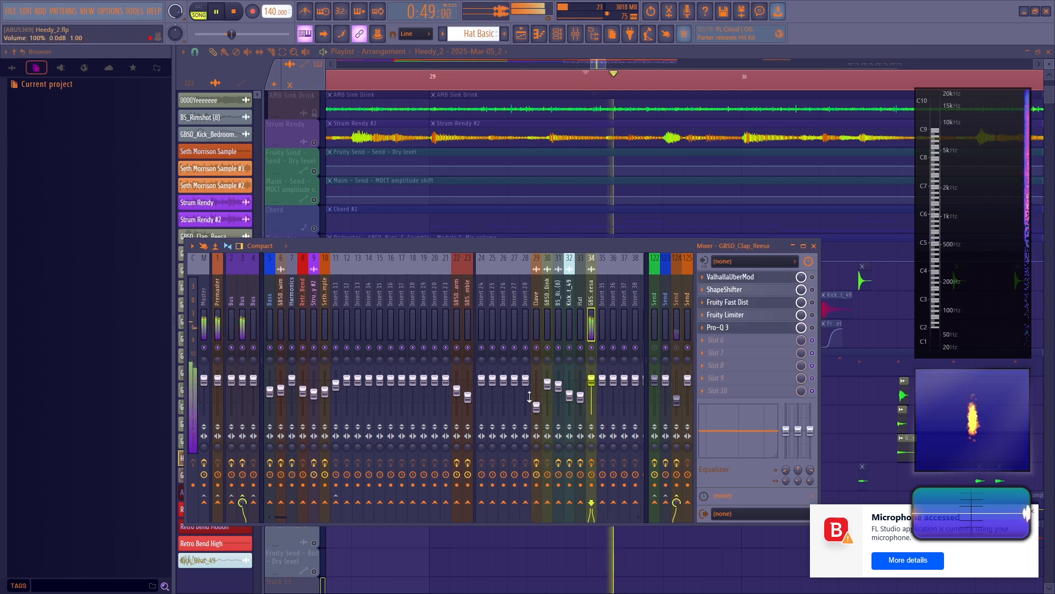
Step: Inspect the ValhallaUberMod, ShapeShifter, Fruity Fast Dist and Fruity Limiter effects on the GBSD_Clap_Reesa insert
left_click(766, 278)
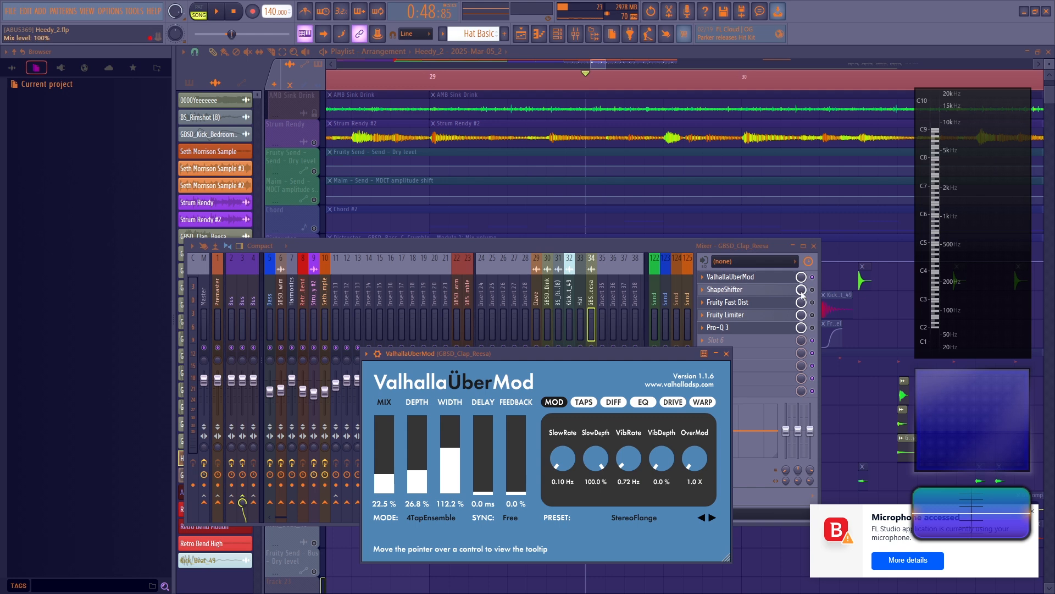
left_click(771, 291)
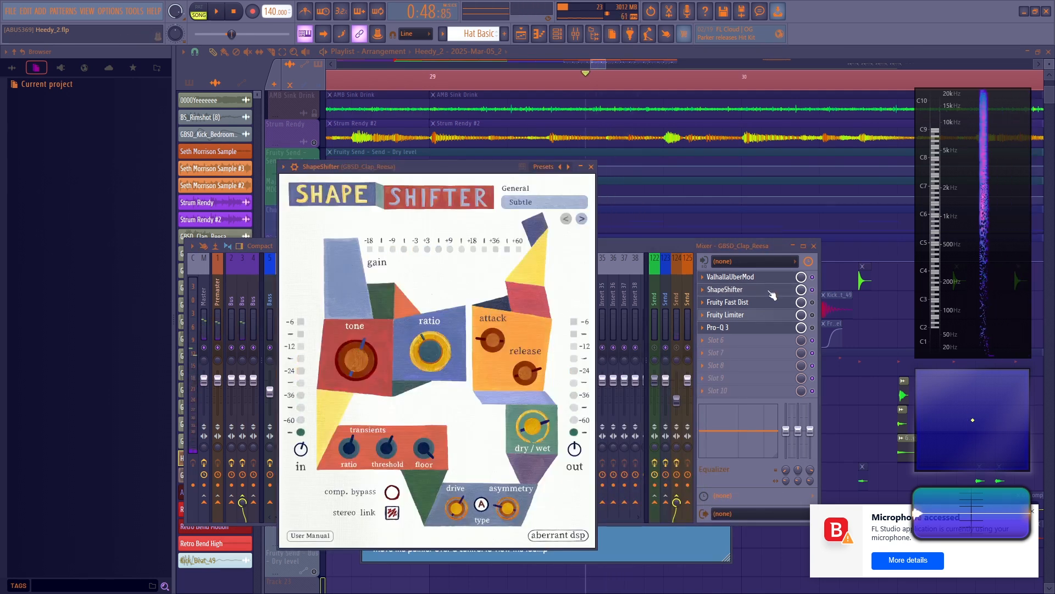
left_click(776, 303)
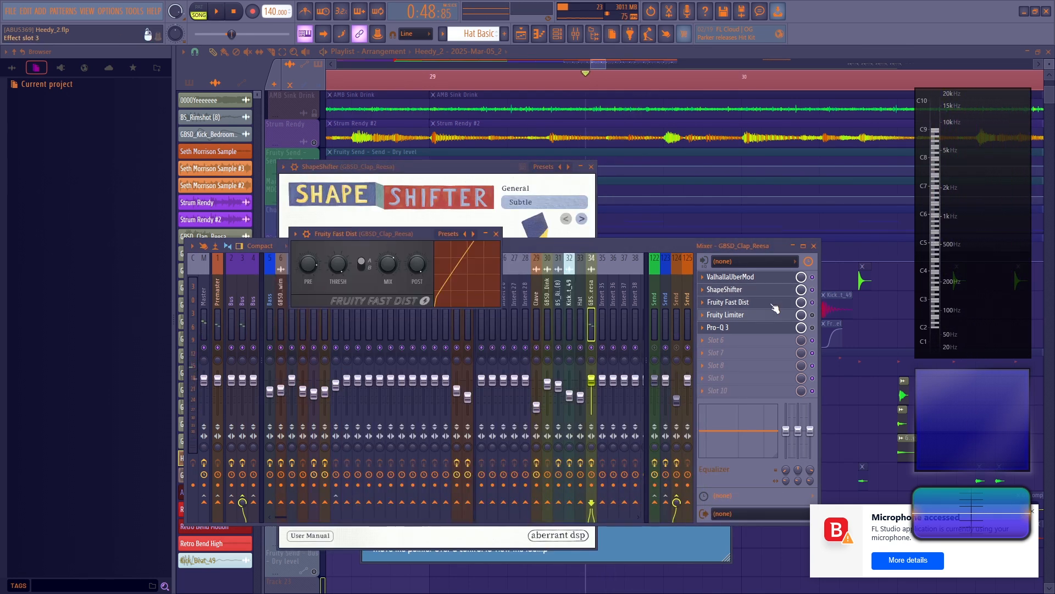
left_click(813, 303)
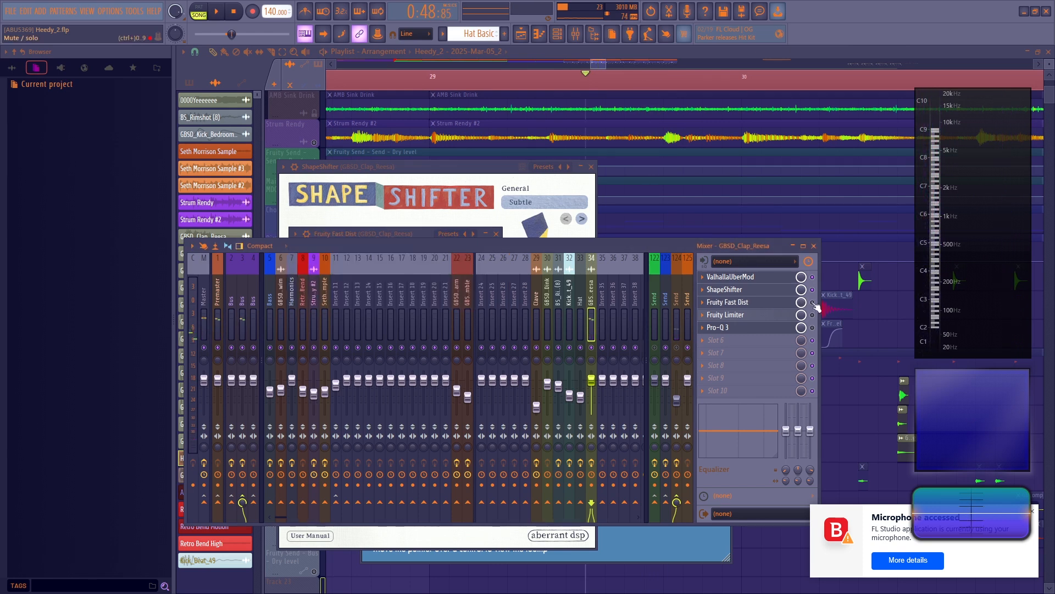
left_click(750, 315)
Step: Move the mixer below the percussion tracks and play the full mix from the layered clap after bar 29, then stop
key("space")
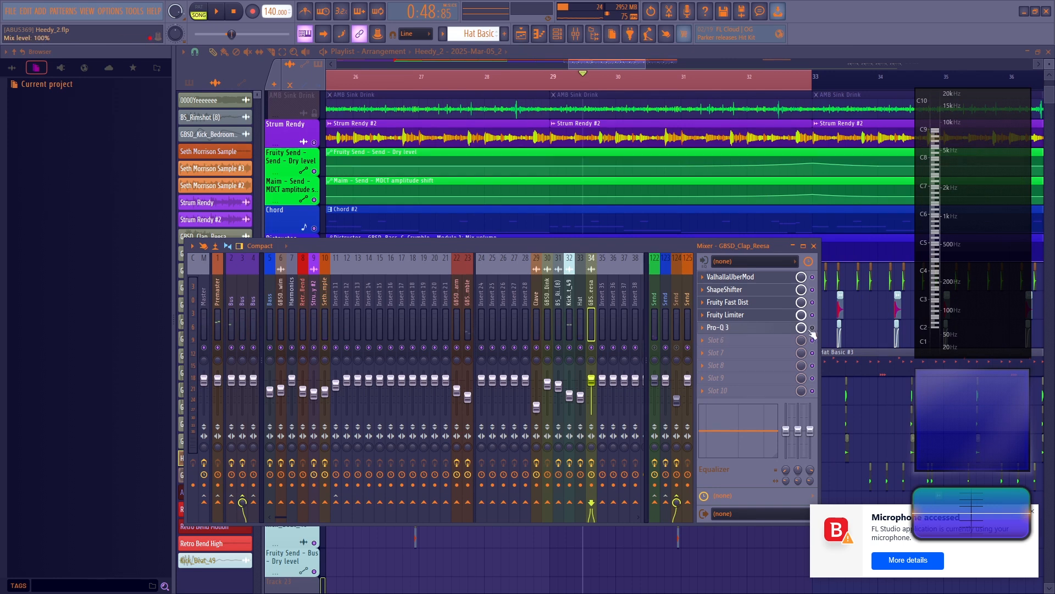
left_click_drag(672, 241, 597, 342)
scroll(605, 297, "down", 5)
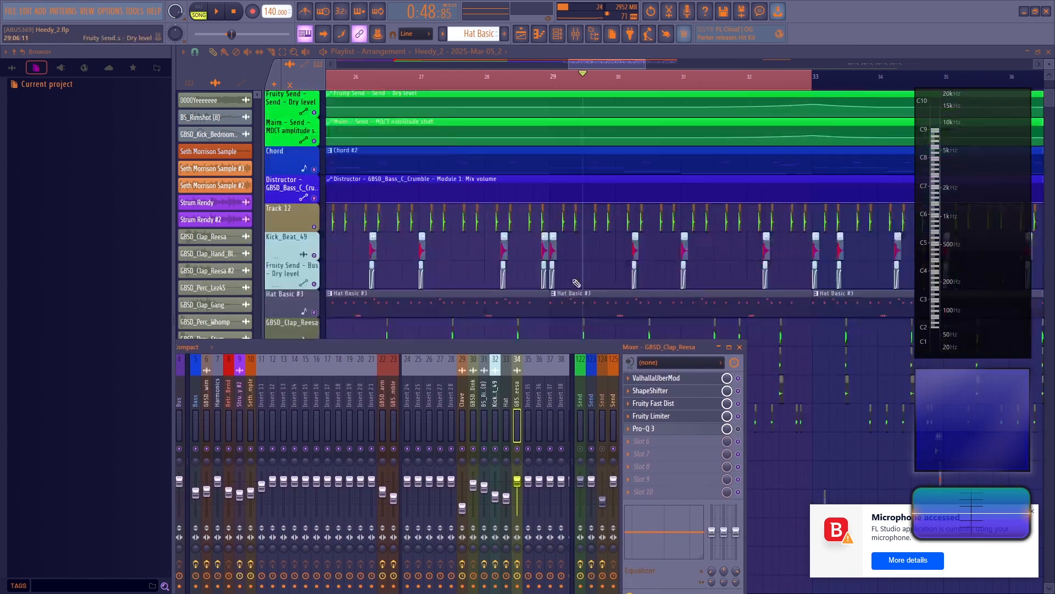
key("space")
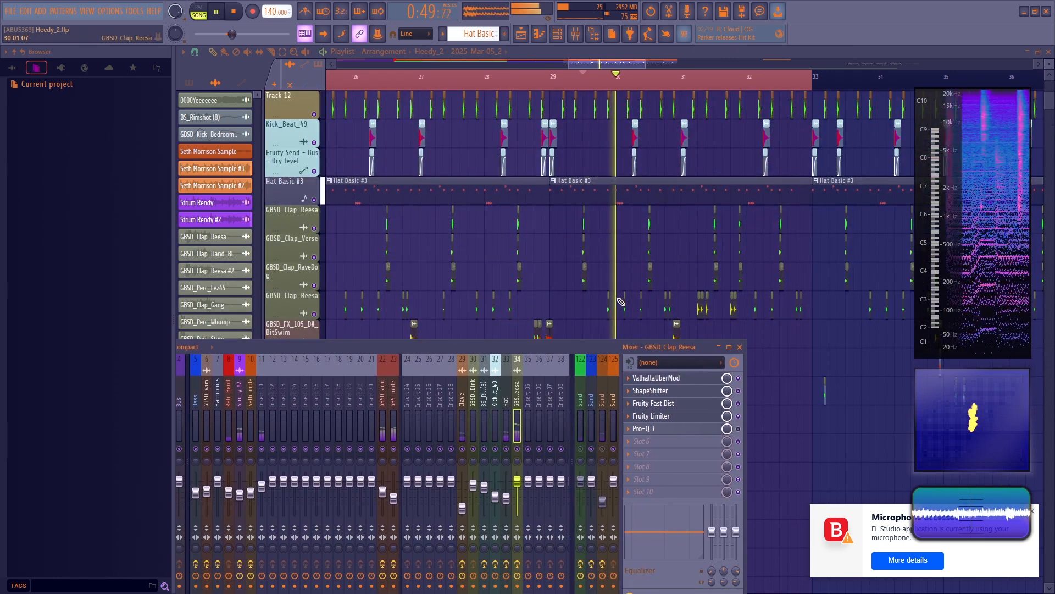
scroll(625, 82, "down", 3)
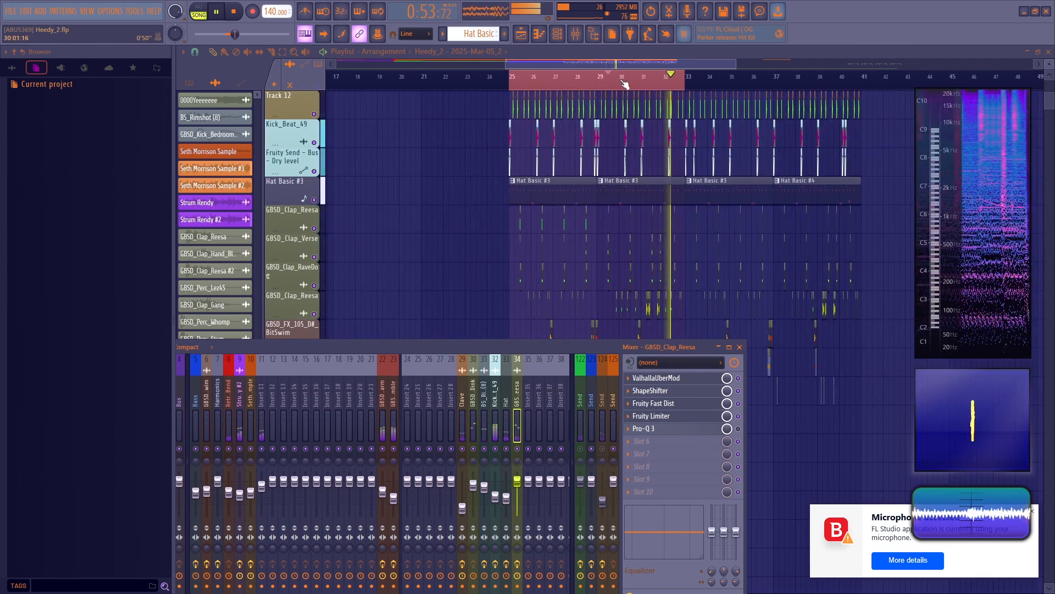
key("space")
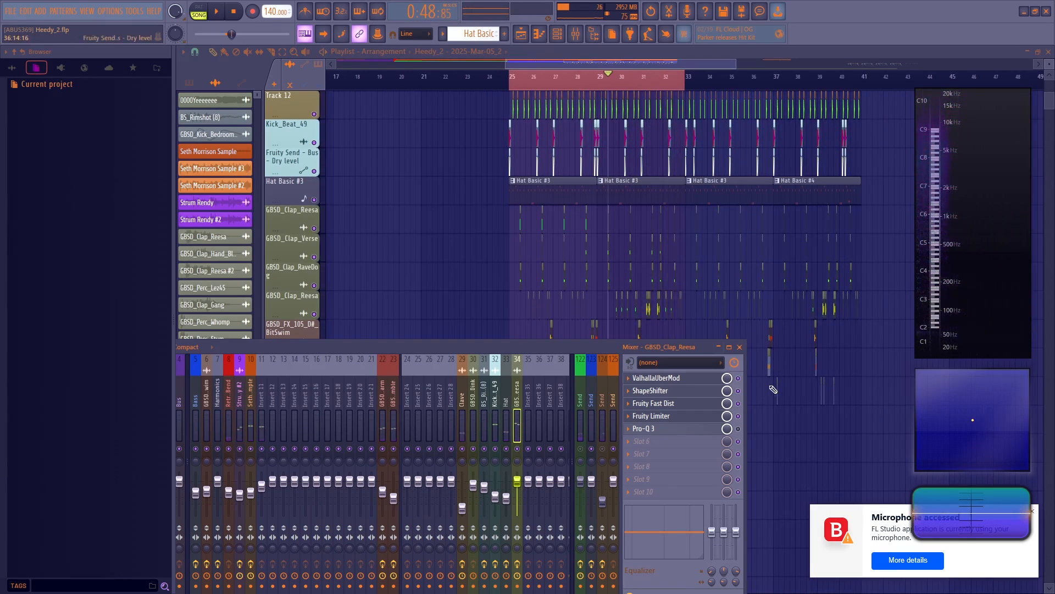
Step: Inspect the Pro-Q 3 curve on the GBSD_Clap_Reesa insert while playing from bar 25, then stop and close the equalizer and mixer
left_click(701, 430)
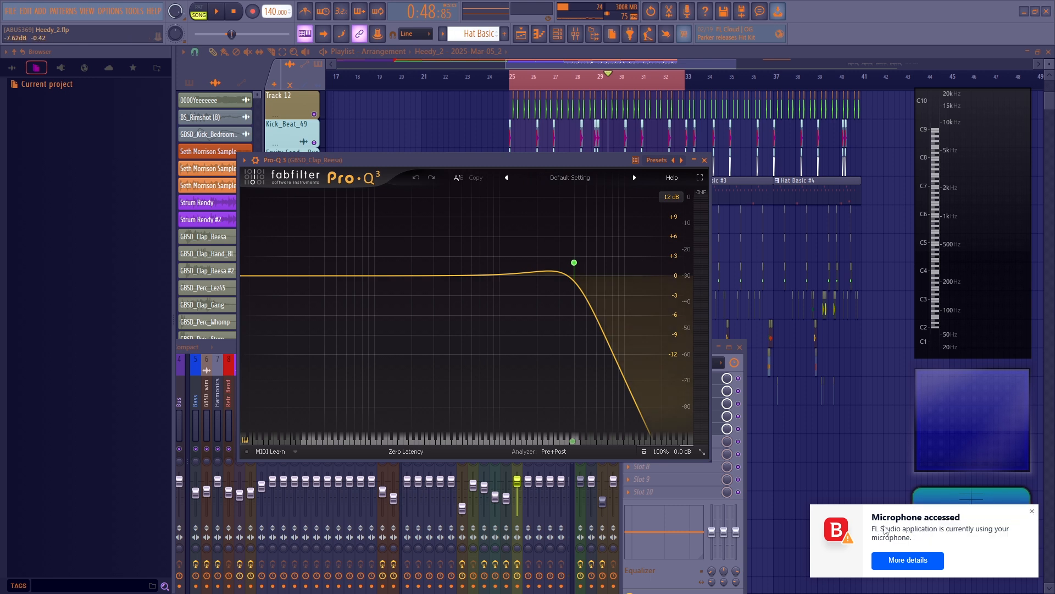
left_click(1033, 511)
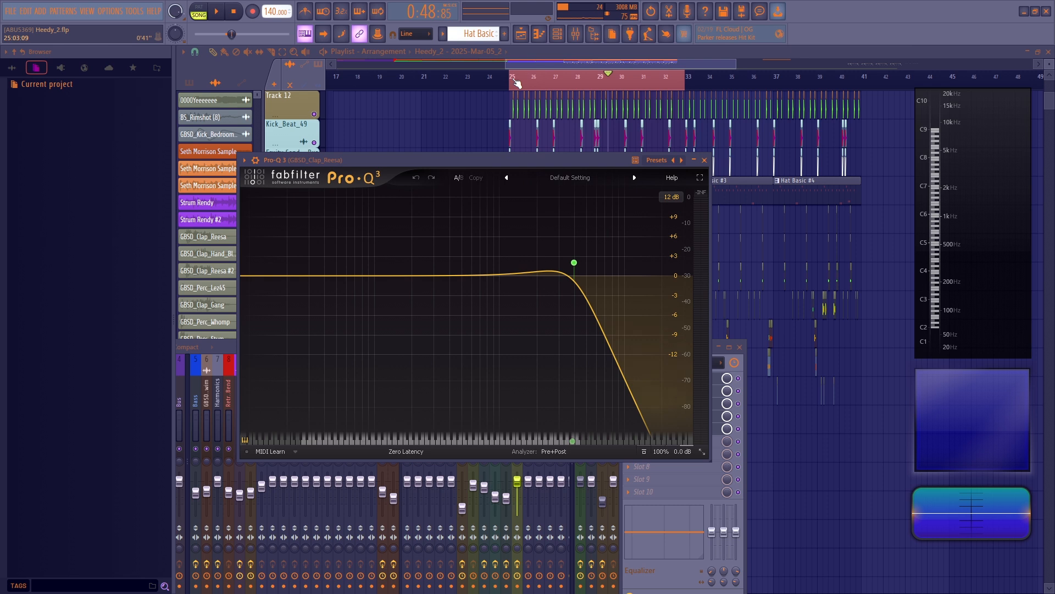
key("space")
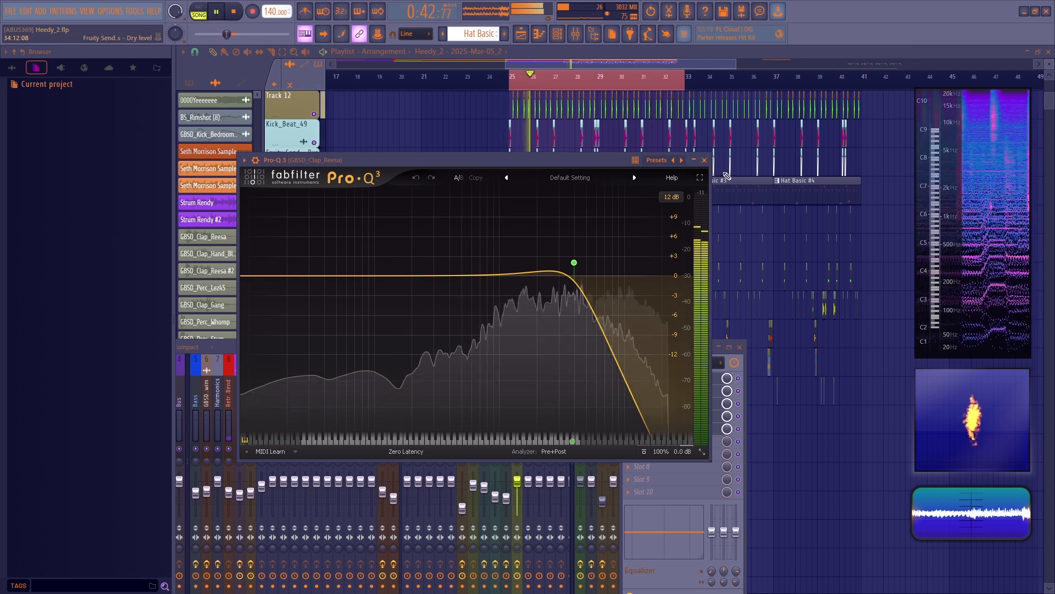
left_click(705, 161)
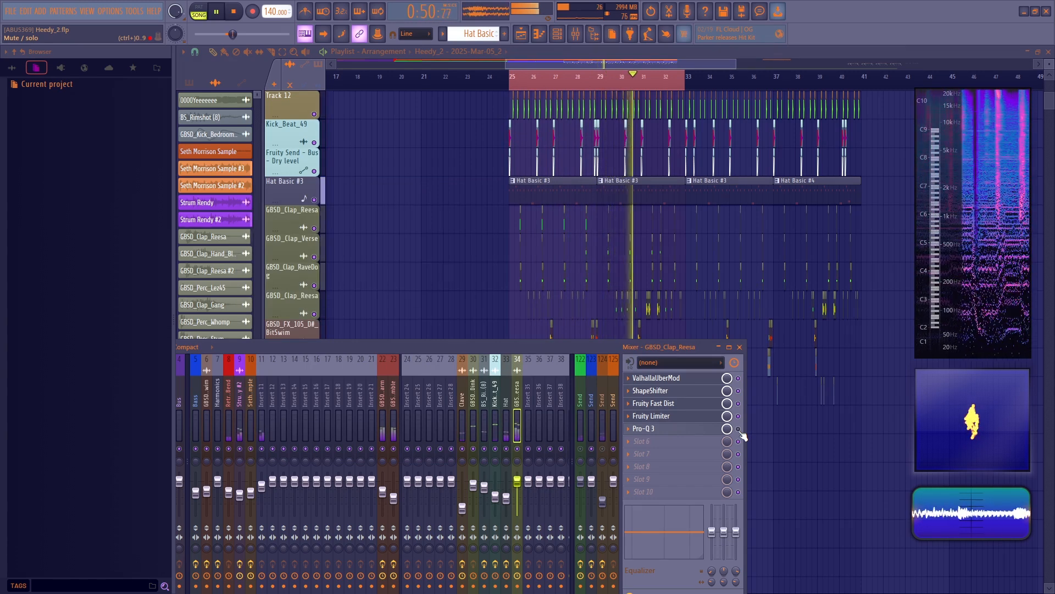
key("space")
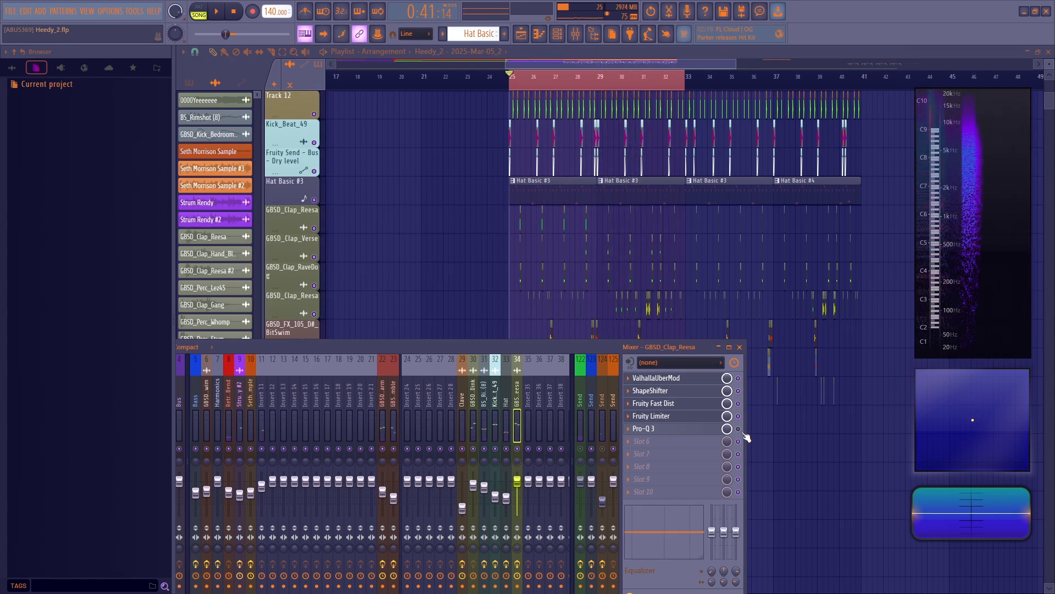
key("F9")
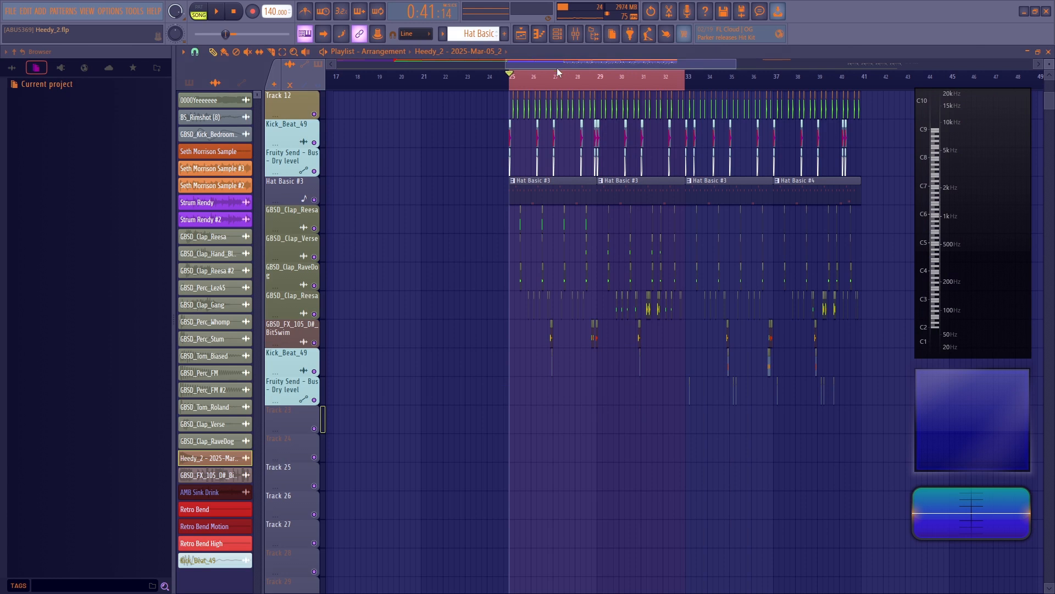
Step: Solo the lower GBSD_Clap_Reesa track, unmute the three clap tracks above it, and play them from the first clap after bar 25
scroll(558, 75, "up", 8)
right_click(315, 314)
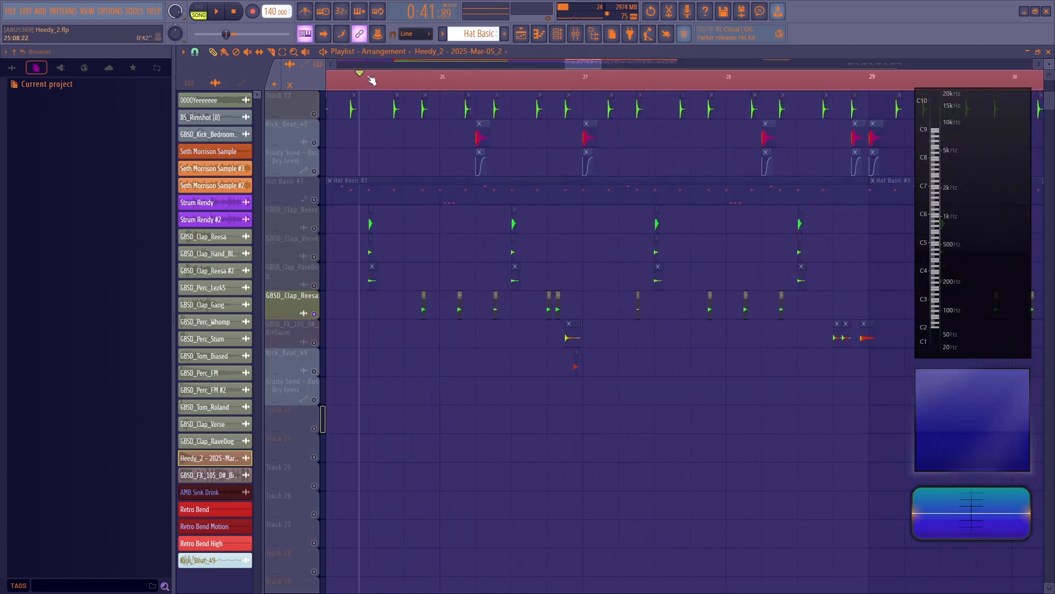
left_click(314, 228)
left_click(314, 257)
left_click(315, 285)
key("space")
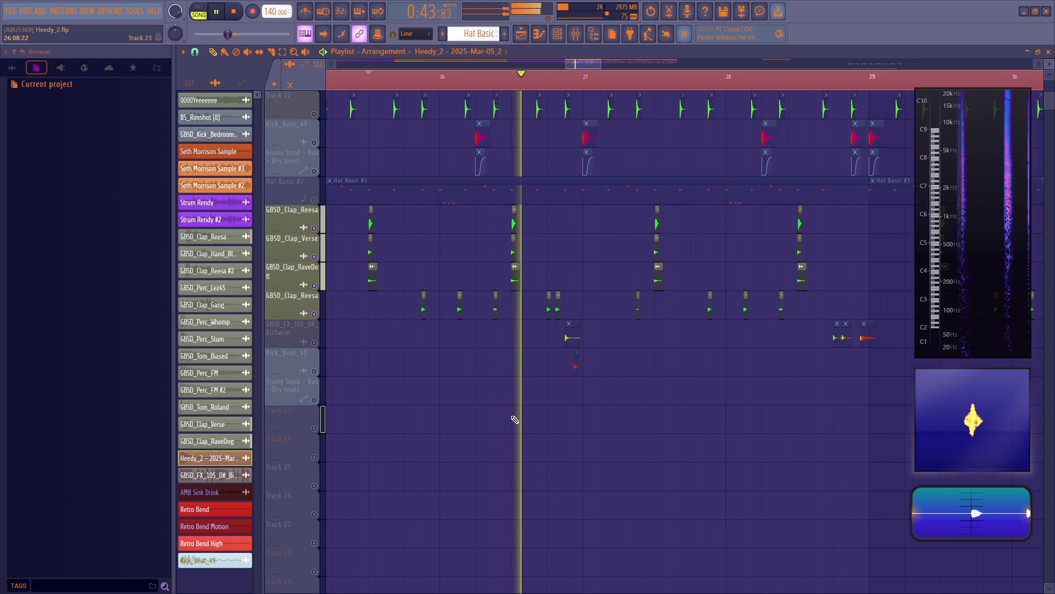
key("space")
Step: Open the channel settings of the first clip on the lower GBSD_Clap_Reesa track, then close all floating windows
scroll(511, 419, "up", 5)
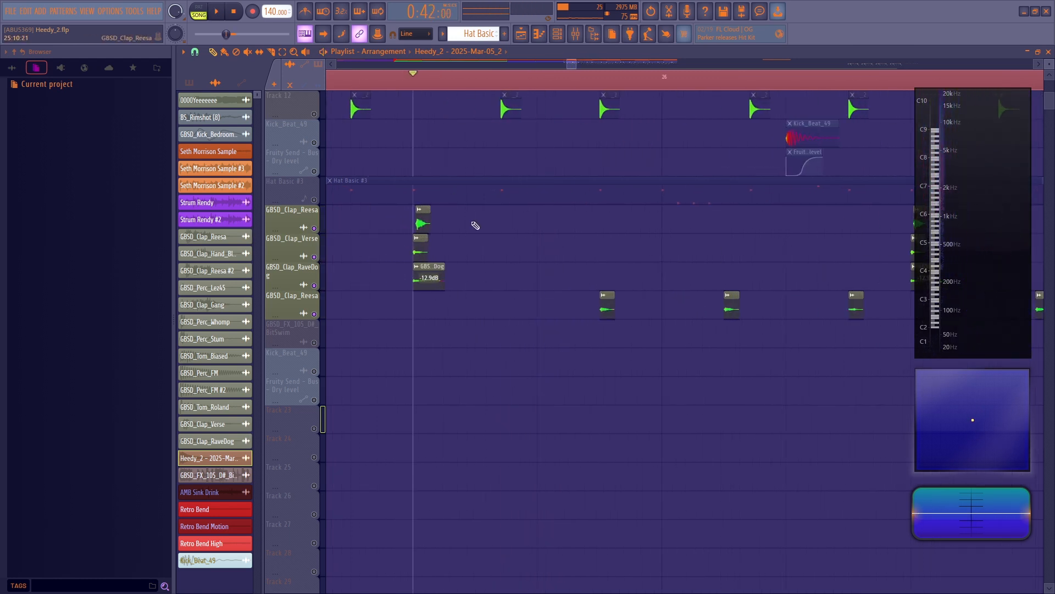
left_click(611, 296)
left_click(547, 191)
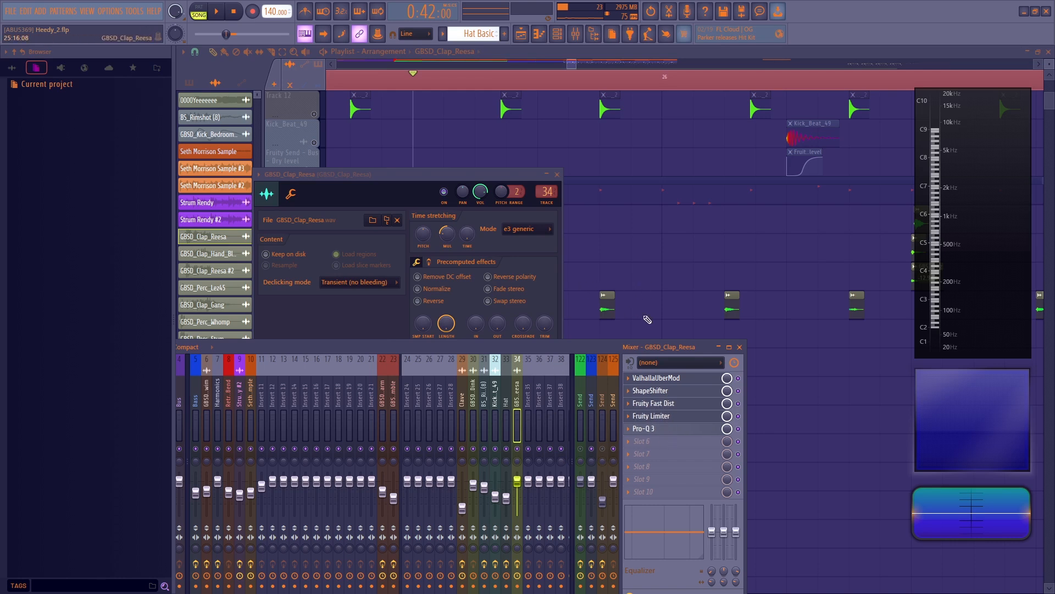
key("F12")
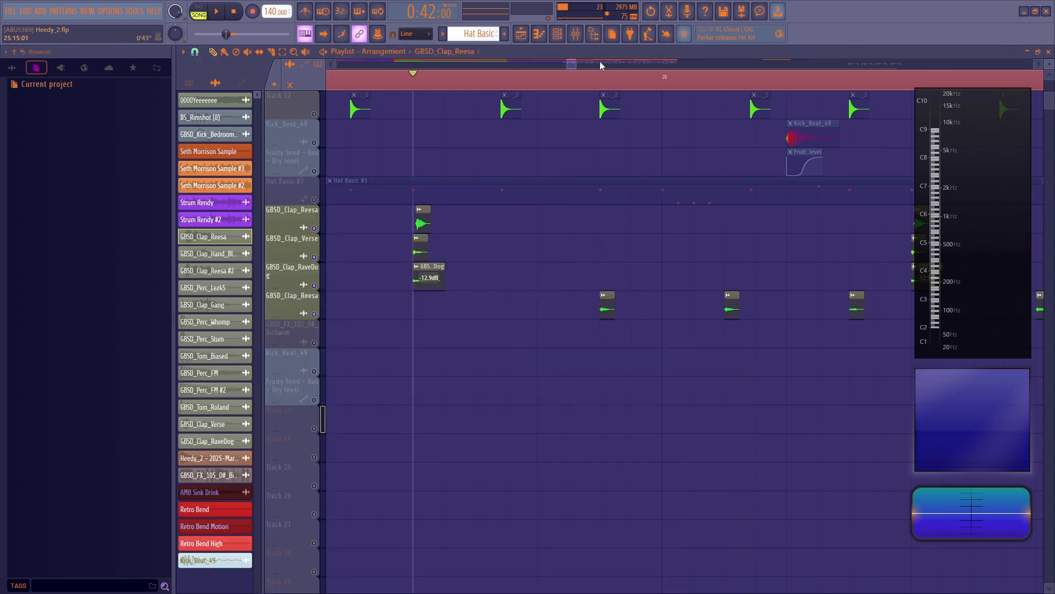
Step: Unmute the GBSD_FX_105_D#_BitSwim track and the lower Kick_Beat_49 and Fruity Send Dry level tracks, and play the percussion
scroll(608, 78, "down", 8)
left_click_drag(576, 65, 581, 65)
scroll(583, 78, "down", 3)
left_click_drag(314, 343, 314, 393)
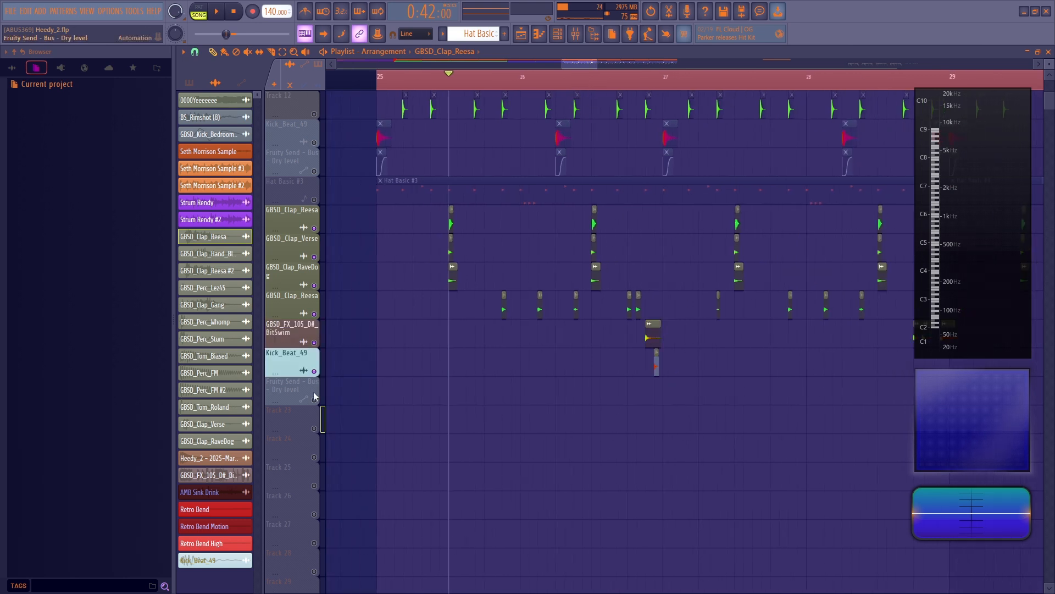
left_click(315, 399)
key("space")
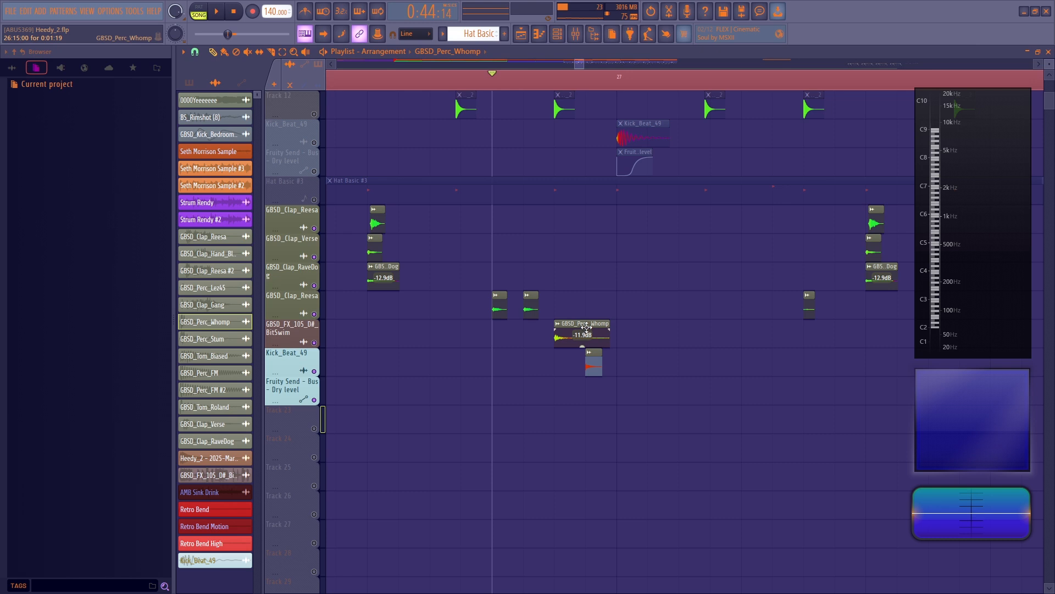
Step: Route the GBSD_Perc_Whomp sample to mixer track 30, GBSD_Perc_Dink, then preview the sample and close its settings
double_click(586, 328)
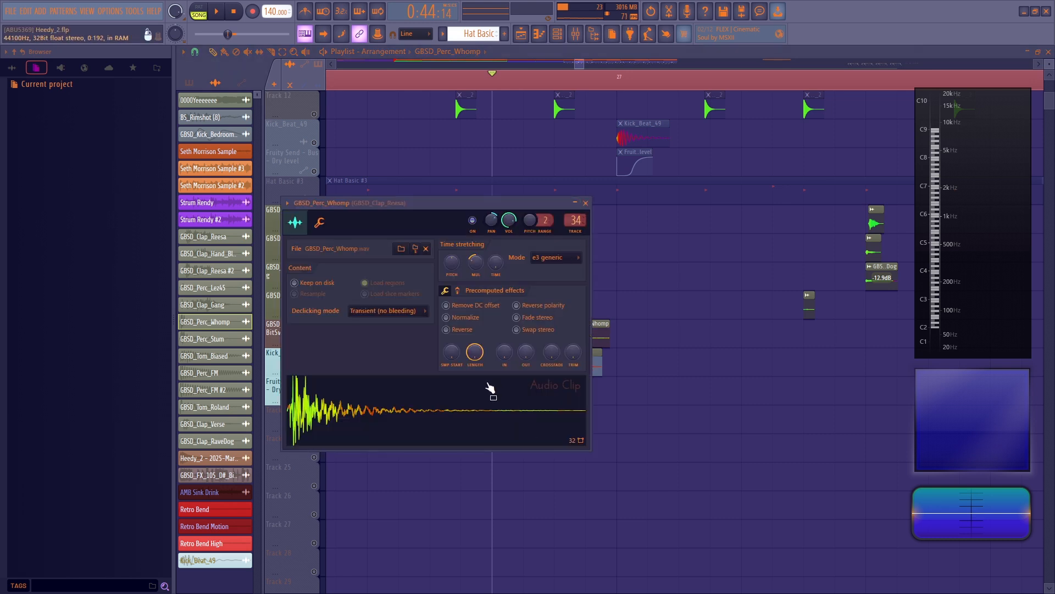
scroll(576, 220, "down", 2)
scroll(576, 219, "down", 1)
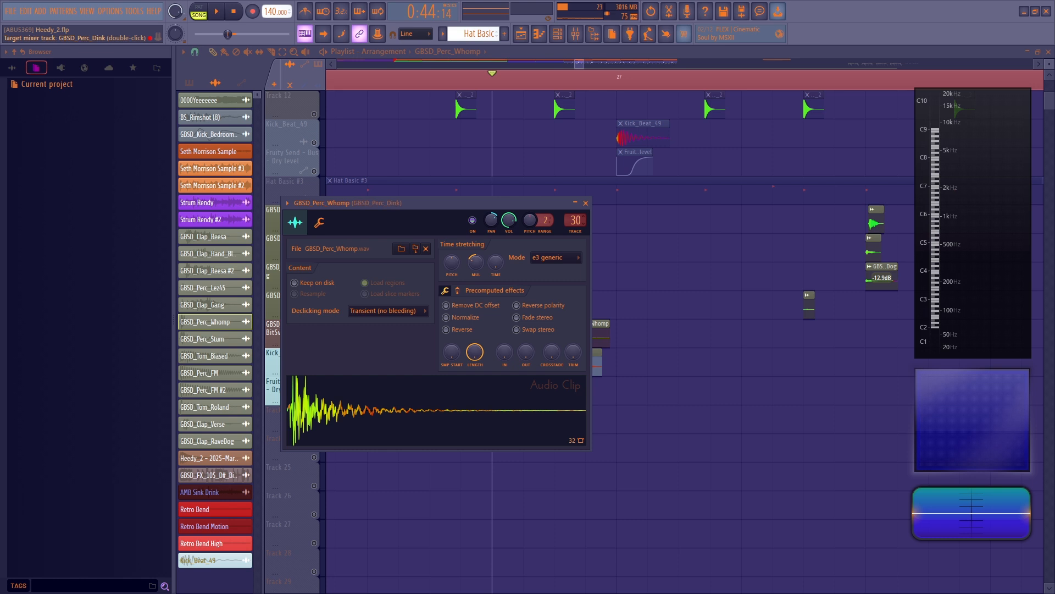
left_click(471, 412)
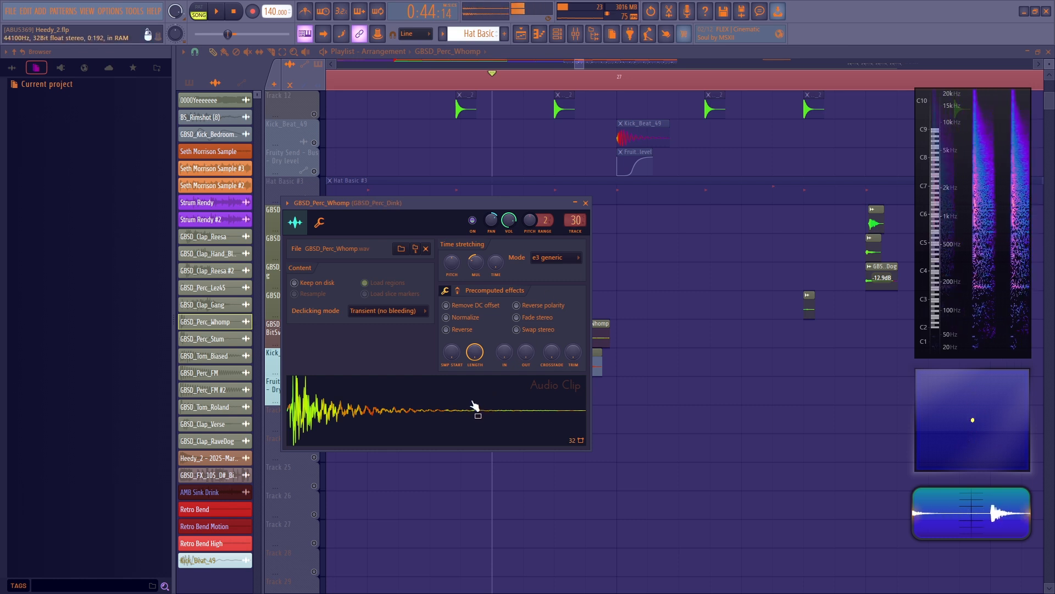
left_click(586, 203)
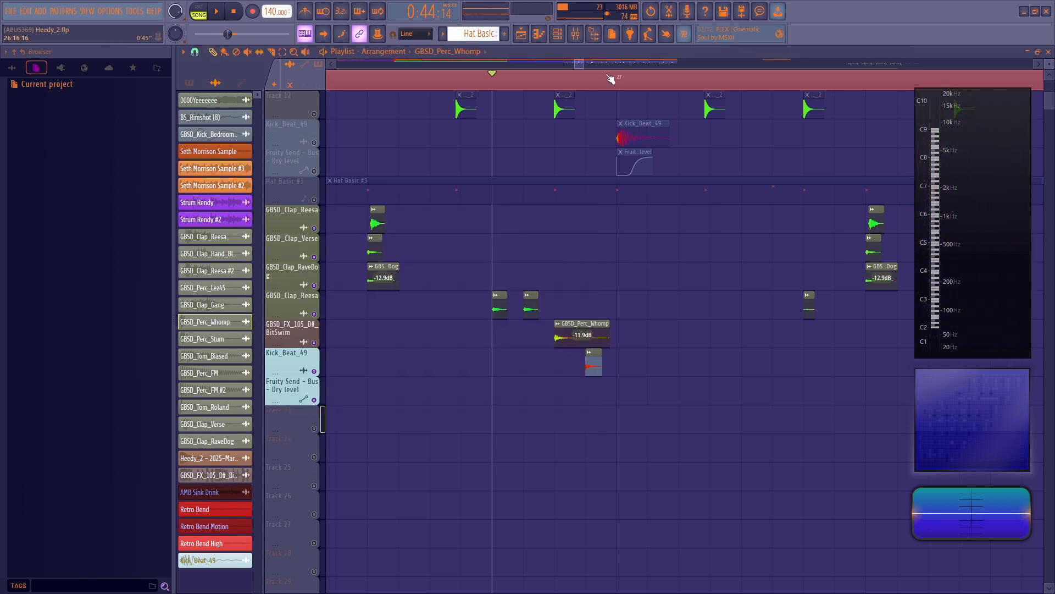
Step: Check the GBSD_Perc_Dink and GBSD_Clap_Reesa inserts in the mixer, then close it
left_click(575, 33)
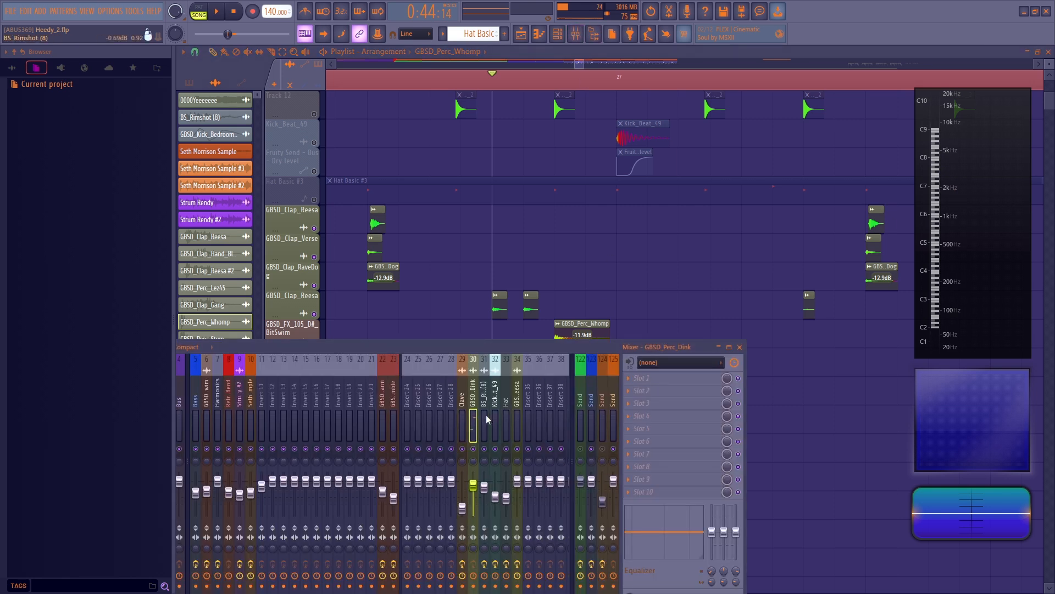
left_click(515, 413)
key("F9")
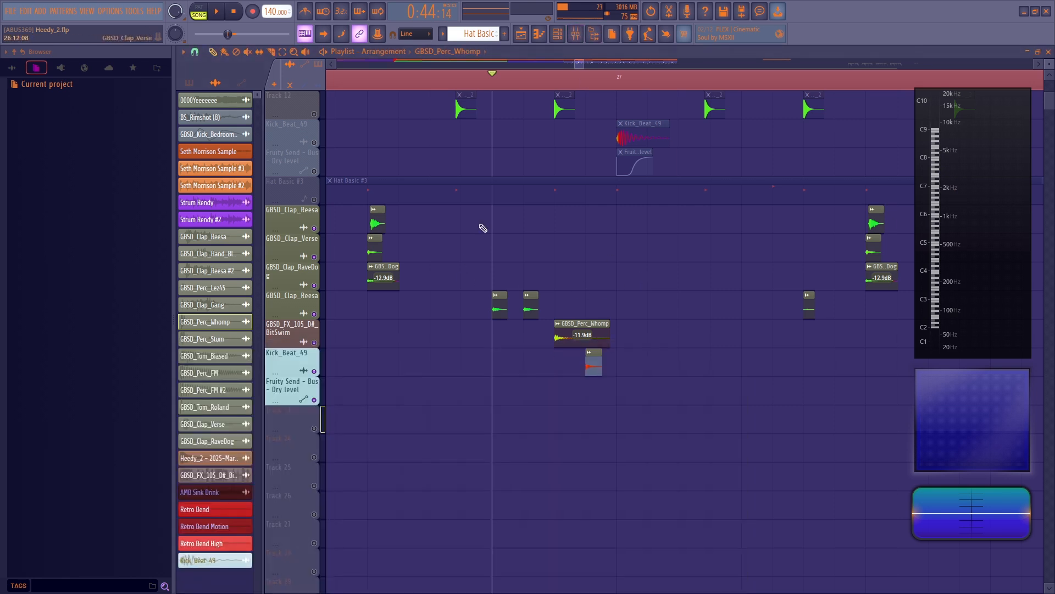
Step: Open the settings of the GBSD_Tom_Roland clip below the Whomp hit, preview the sample and close the window
left_click(590, 353)
left_click(652, 341)
double_click(593, 362)
left_click(400, 315)
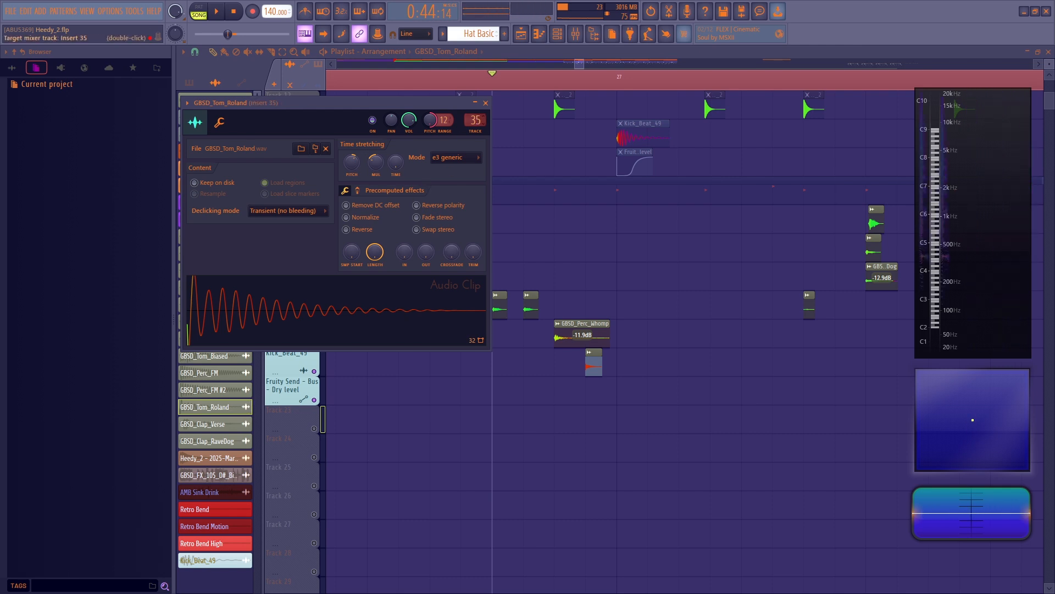
left_click(405, 313)
key("Escape")
Step: Play the percussion fill before bar 27 and check the mixer routing of the GBSD_Tom_Roland sample
key("space")
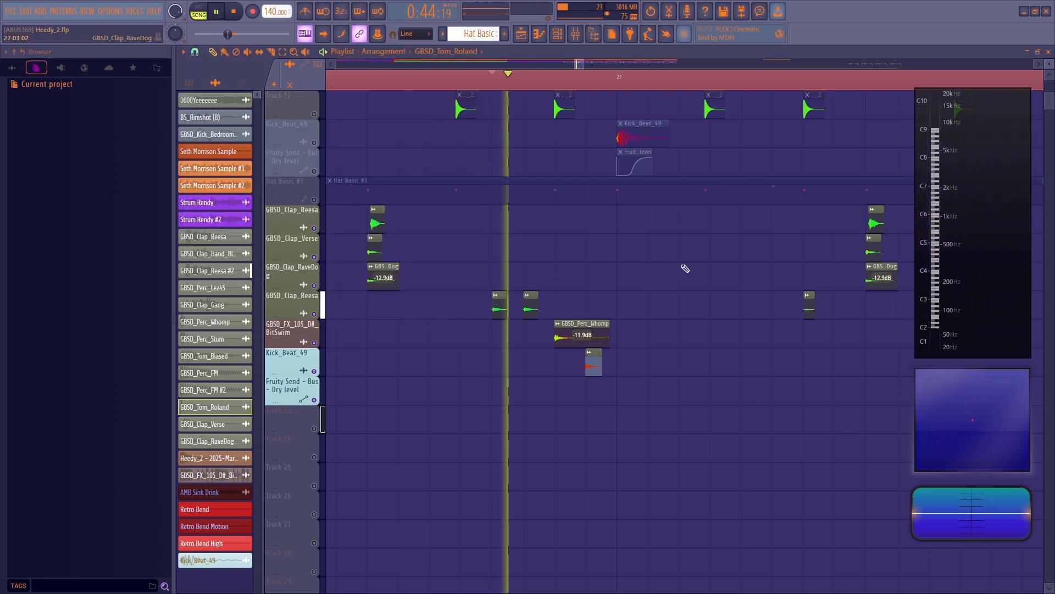
key("space")
double_click(594, 363)
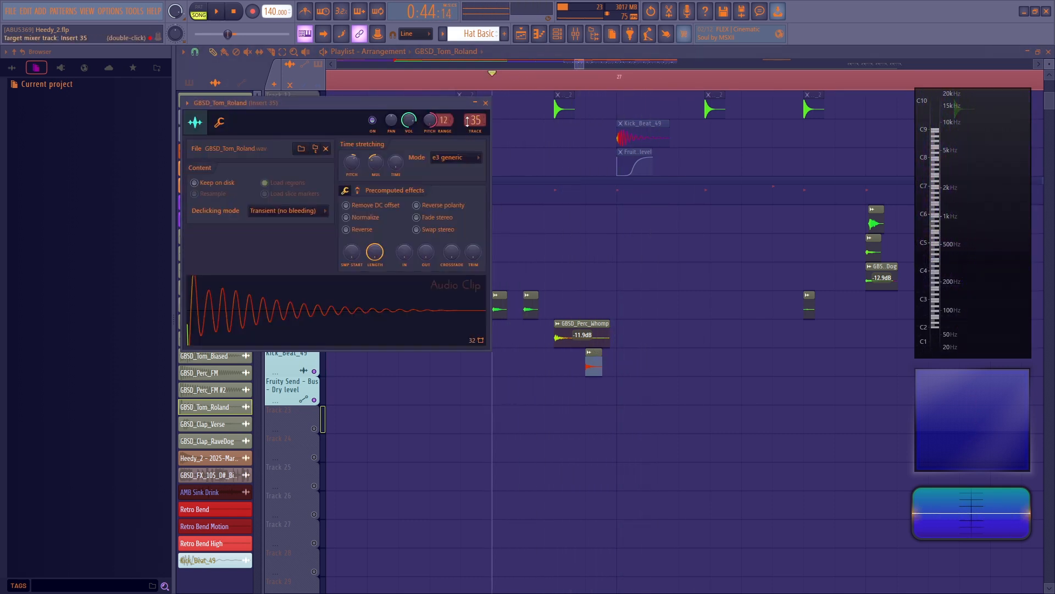
key("Escape")
key("space")
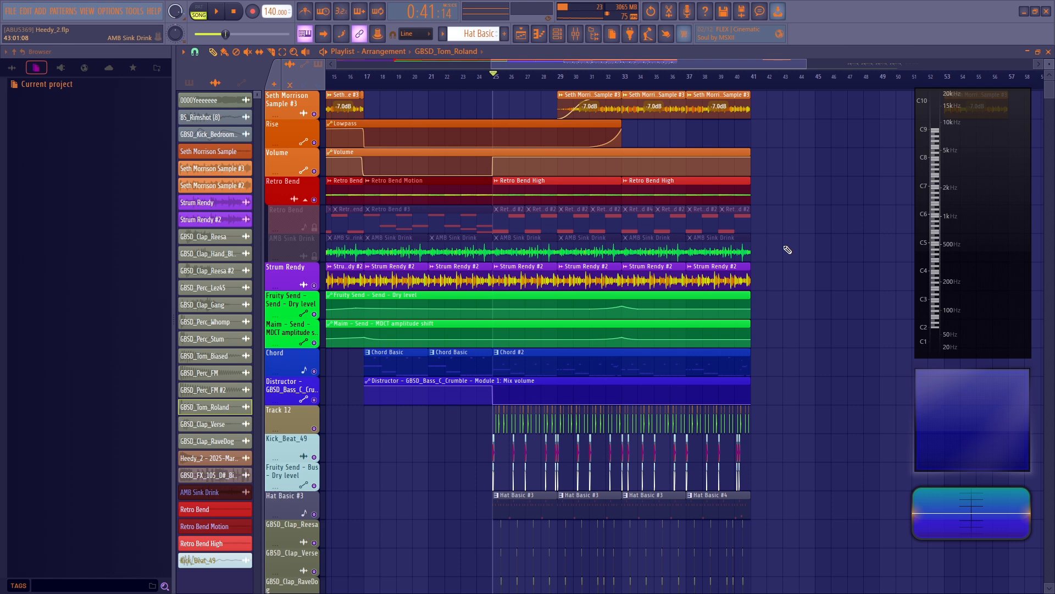
Step: Play the full arrangement from bar 25 while viewing the chord, drum and percussion tracks
key("space")
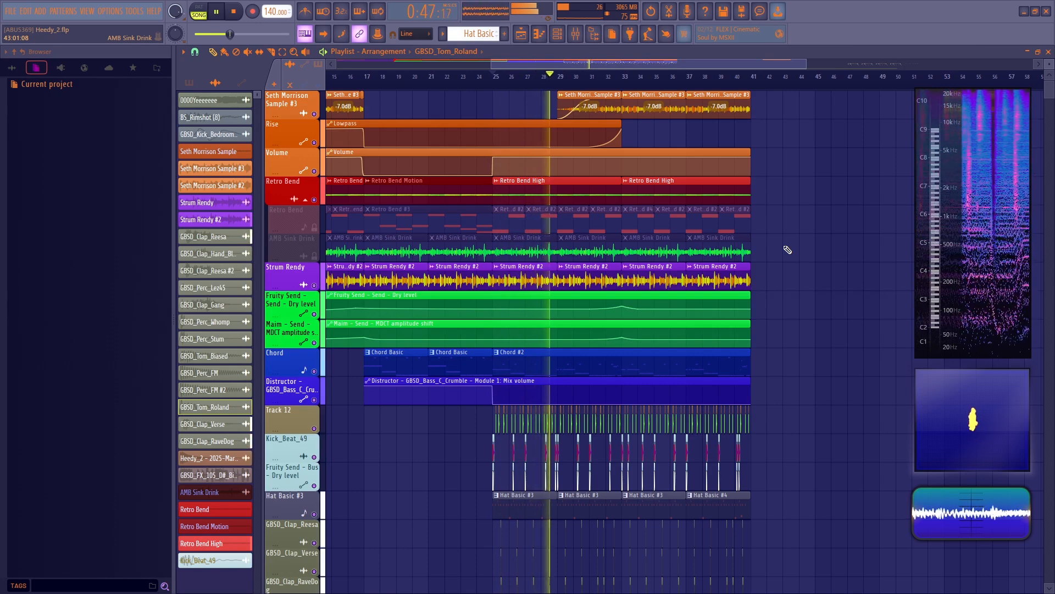
scroll(786, 251, "down", 5)
scroll(783, 252, "down", 2)
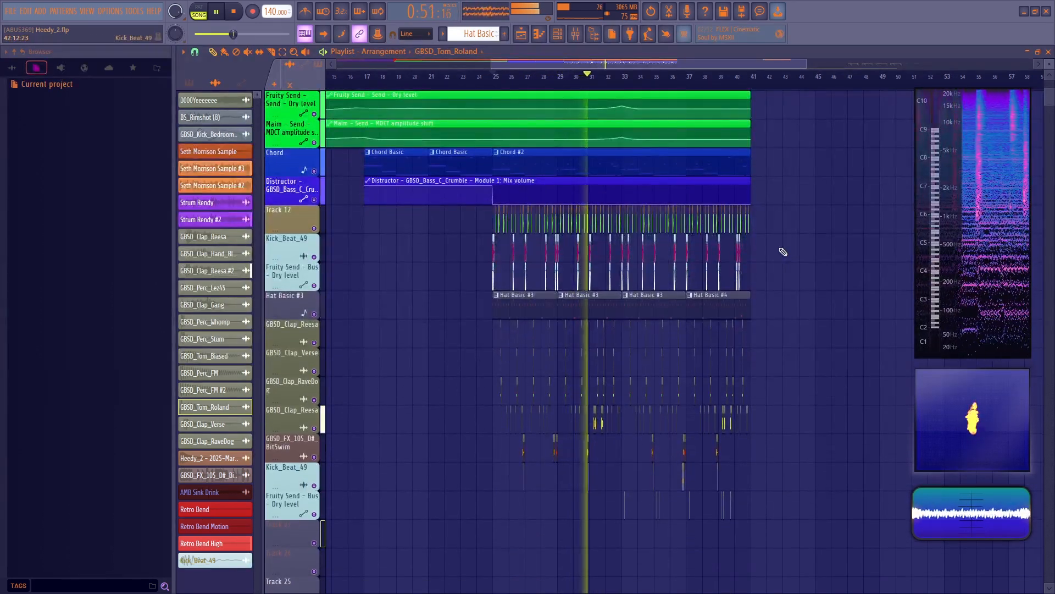